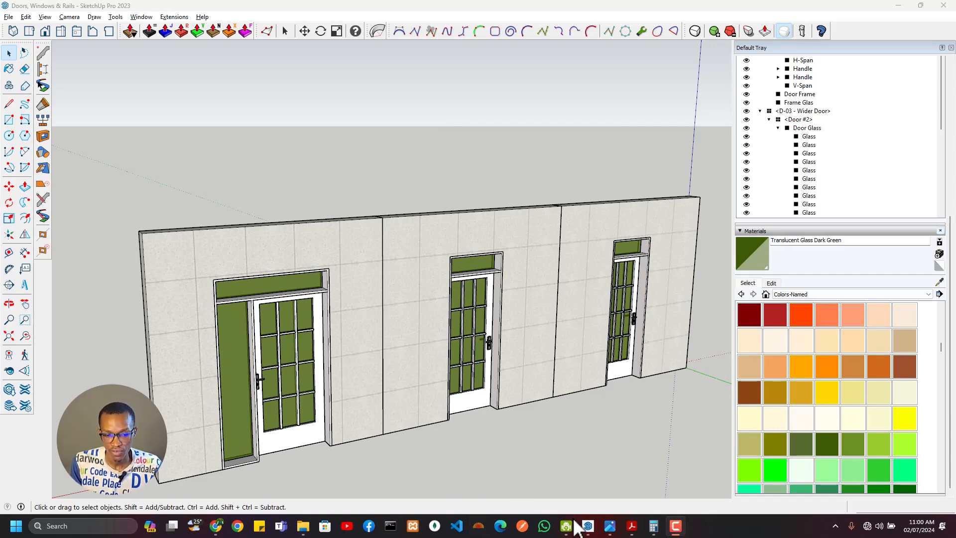
# Switch to the Building Plan model and examine the two-storey house's exterior around the open first-floor balcony.
pyautogui.moveTo(588, 526)
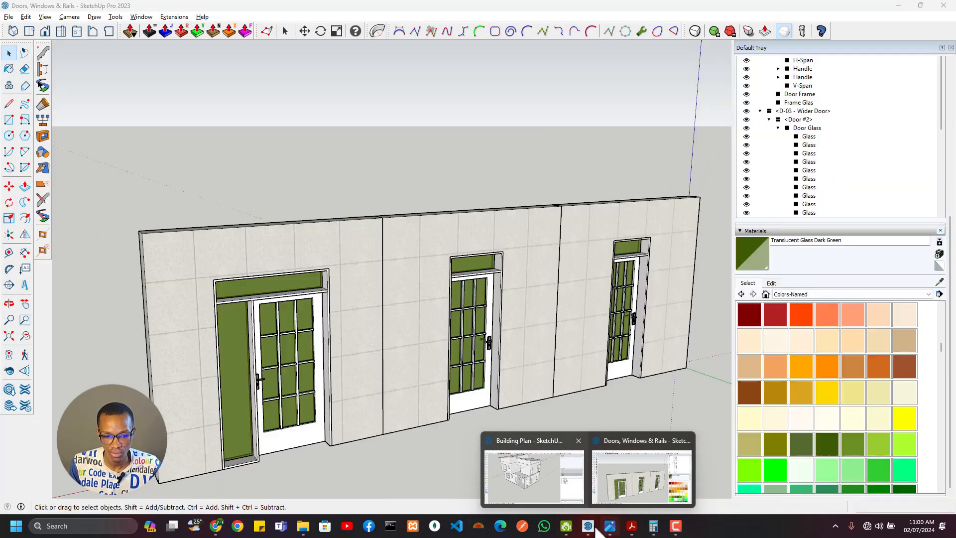
pyautogui.click(543, 478)
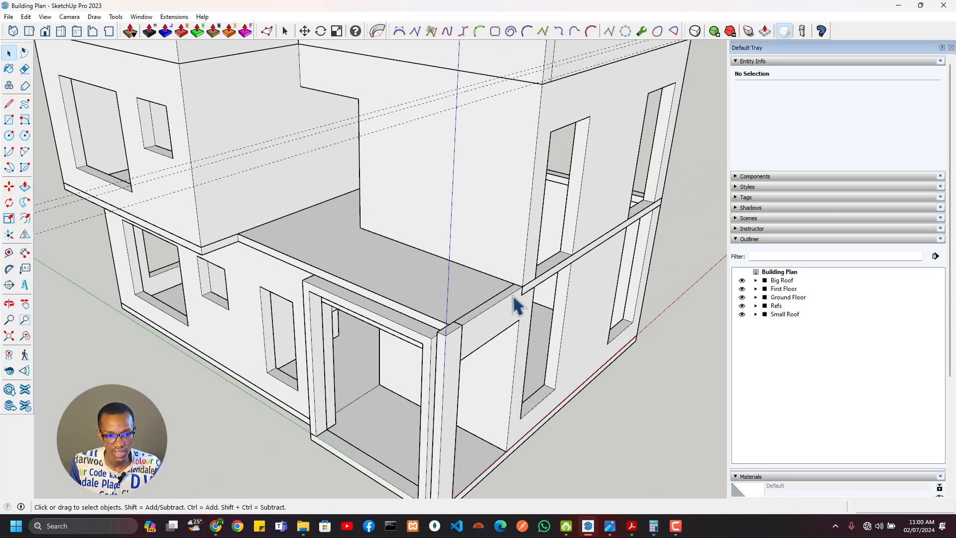
pyautogui.scroll(-3, 450, 365)
pyautogui.moveTo(496, 312); pyautogui.dragTo(442, 188, button='middle')
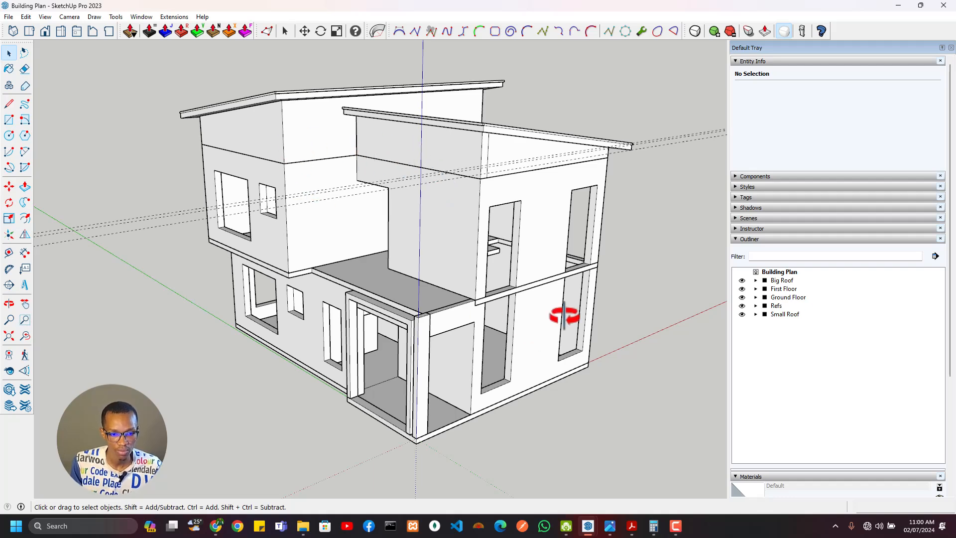
pyautogui.scroll(5, 476, 241)
pyautogui.moveTo(473, 244); pyautogui.dragTo(393, 361, button='middle')
pyautogui.scroll(-10, 392, 363)
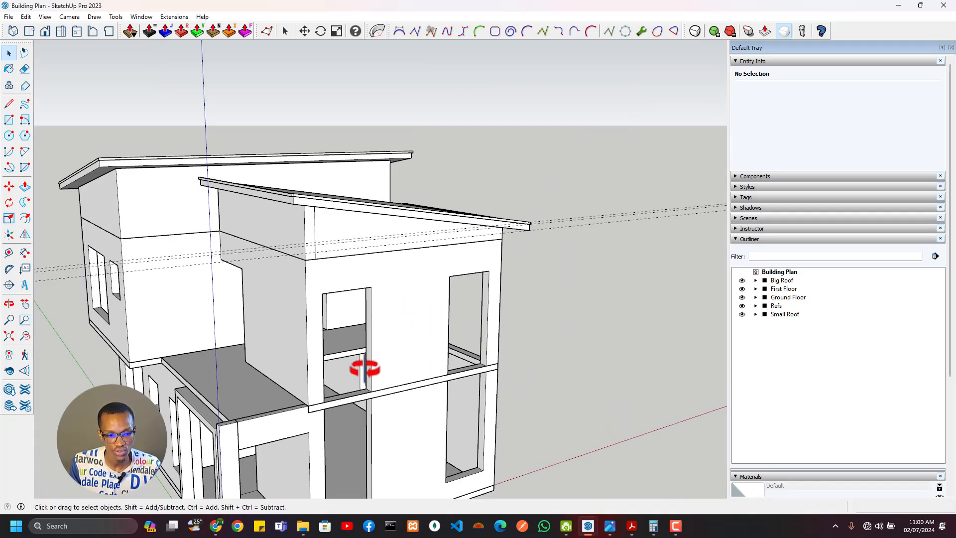
pyautogui.scroll(-3, 360, 369)
pyautogui.scroll(3, 319, 371)
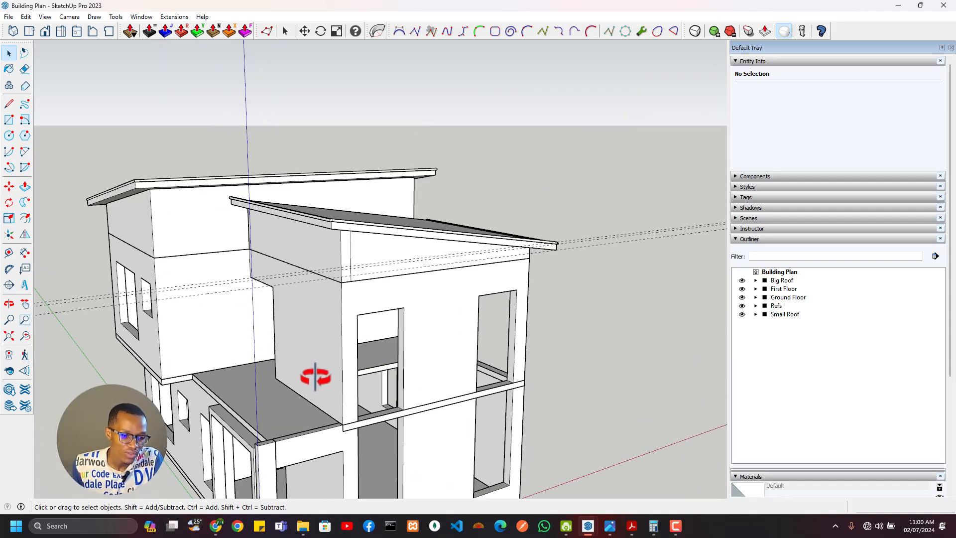
pyautogui.scroll(-3, 316, 427)
pyautogui.keyDown('shift'); pyautogui.moveTo(315, 425); pyautogui.dragTo(373, 280, button='middle'); pyautogui.keyUp('shift')
pyautogui.scroll(2, 335, 324)
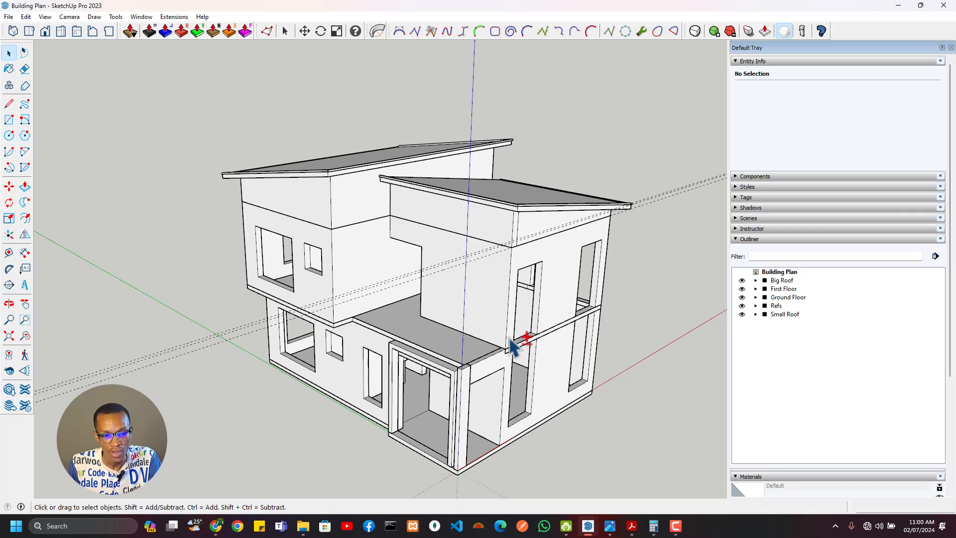
pyautogui.scroll(3, 495, 328)
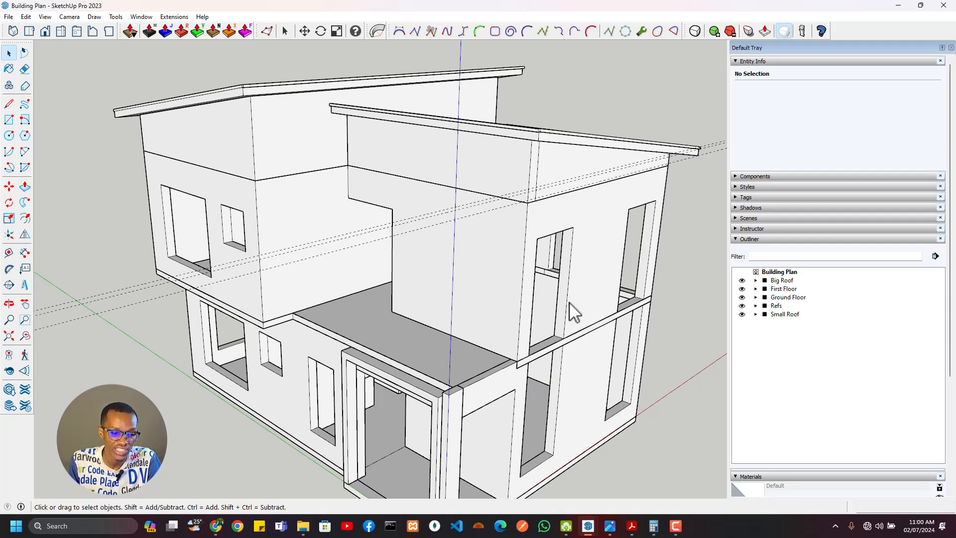
# Switch to the A.03 Architectural Drawings PDF in Acrobat and examine the balcony railing in the building elevation.
pyautogui.moveTo(632, 526)
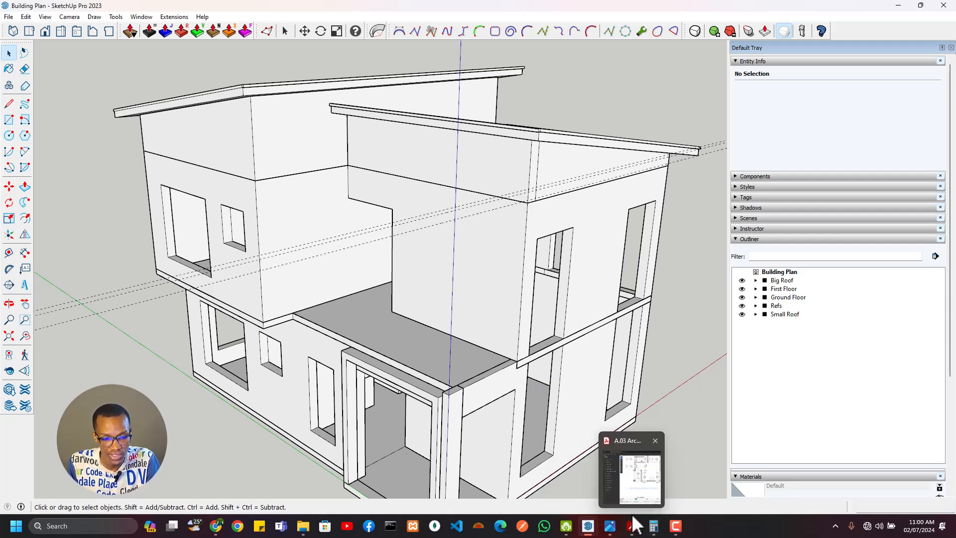
pyautogui.click(637, 490)
pyautogui.scroll(-10, 541, 289)
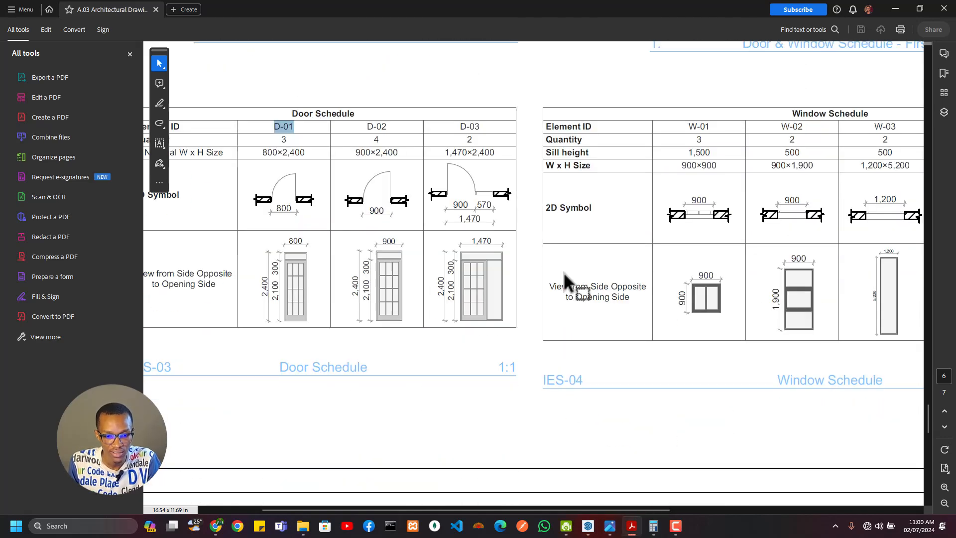
pyautogui.scroll(10, 565, 274)
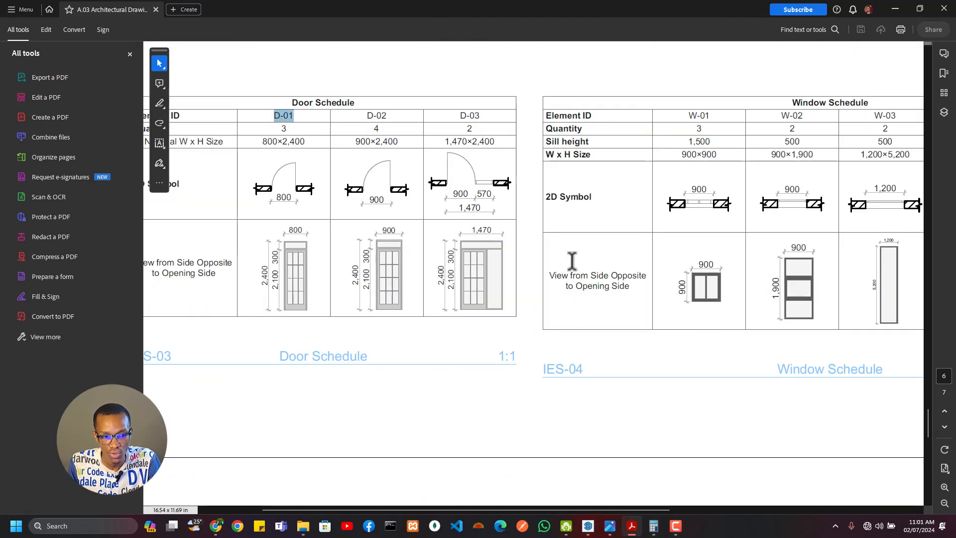
pyautogui.keyDown('ctrl'); pyautogui.scroll(3, 569, 261); pyautogui.keyUp('ctrl')
pyautogui.scroll(15, 628, 241)
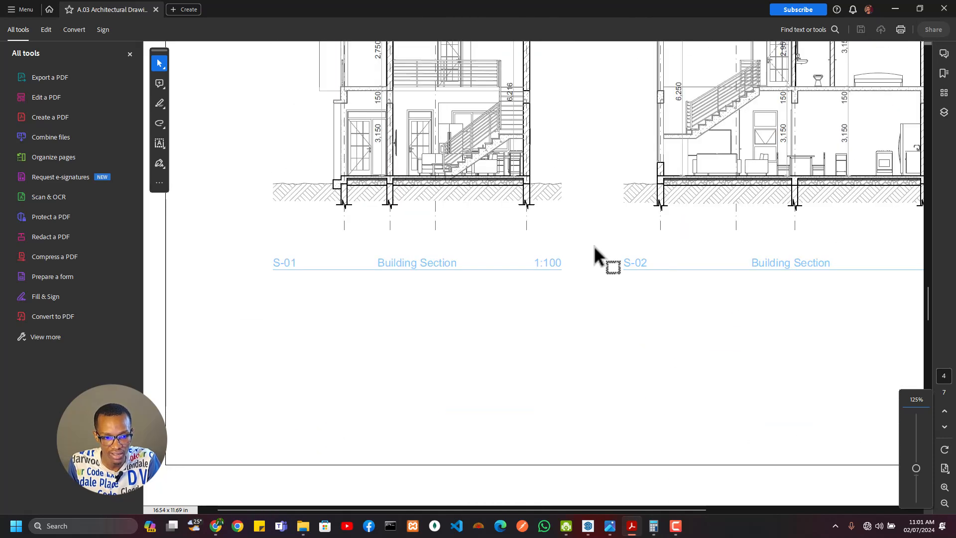
pyautogui.scroll(-5, 594, 244)
pyautogui.keyDown('ctrl'); pyautogui.scroll(8, 501, 193); pyautogui.keyUp('ctrl')
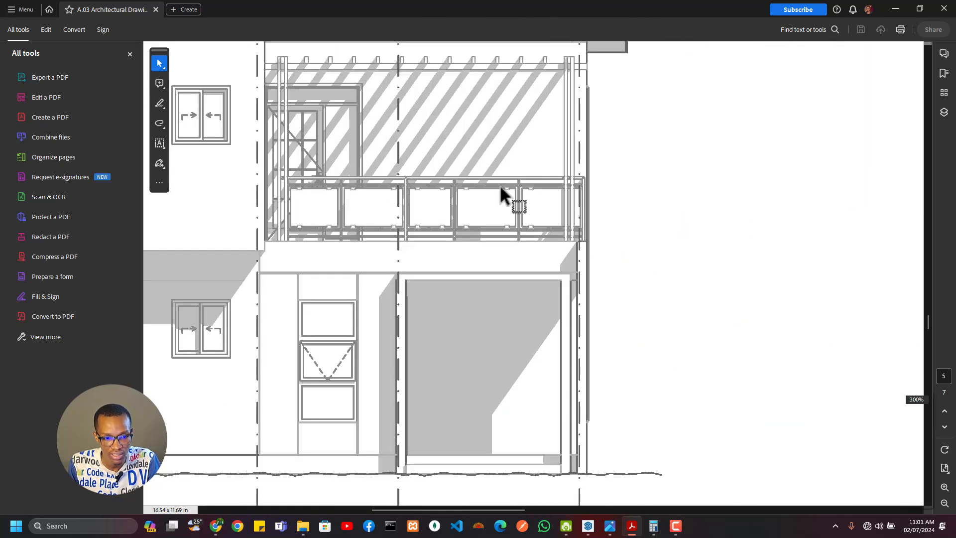
pyautogui.keyDown('ctrl'); pyautogui.scroll(-2, 396, 196); pyautogui.keyUp('ctrl')
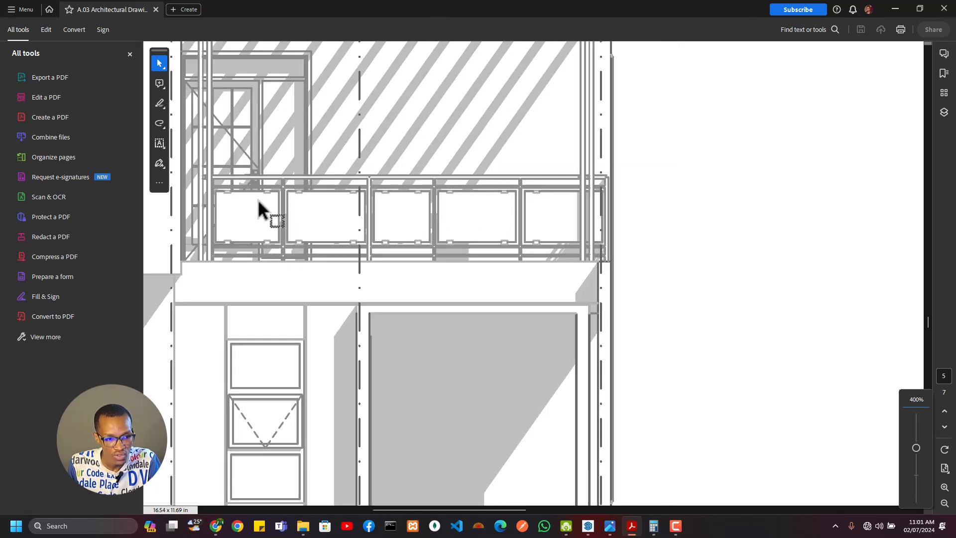
pyautogui.keyDown('ctrl'); pyautogui.scroll(2, 312, 199); pyautogui.keyUp('ctrl')
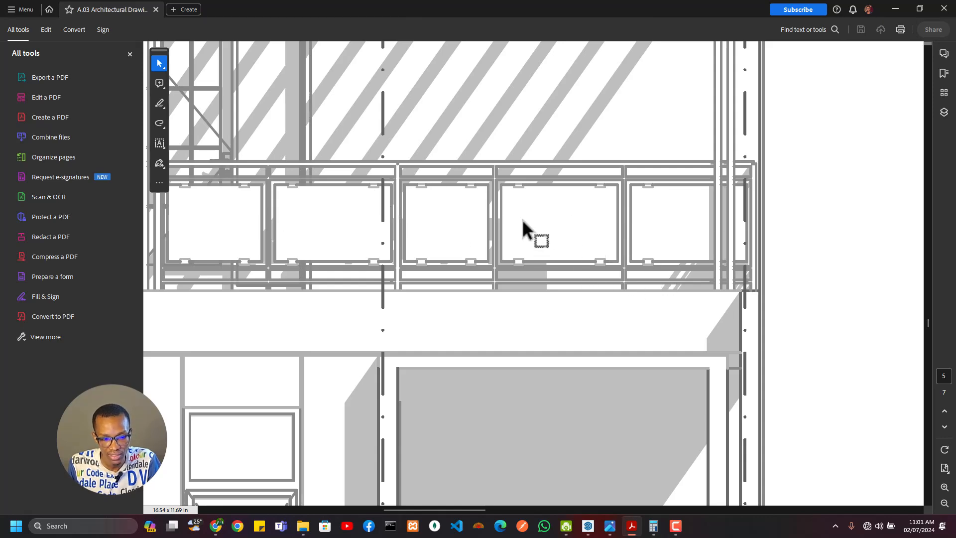
# Switch to the house render Free-House-Plan-PDF-DWG-13033-Image-3.jpg and examine the balcony's glass railing and the entrance below it.
pyautogui.hotkey('alt', 'Tab')
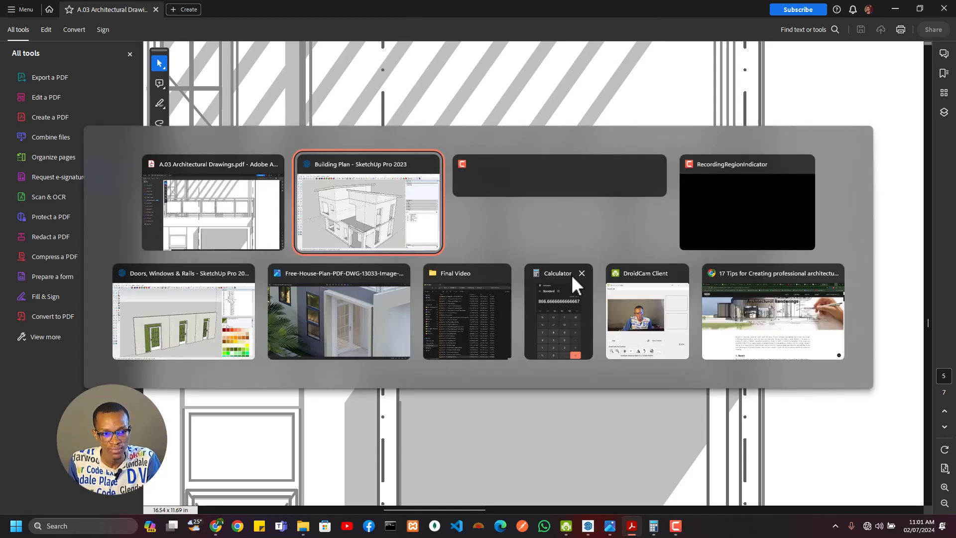
pyautogui.click(326, 327)
pyautogui.scroll(5, 490, 293)
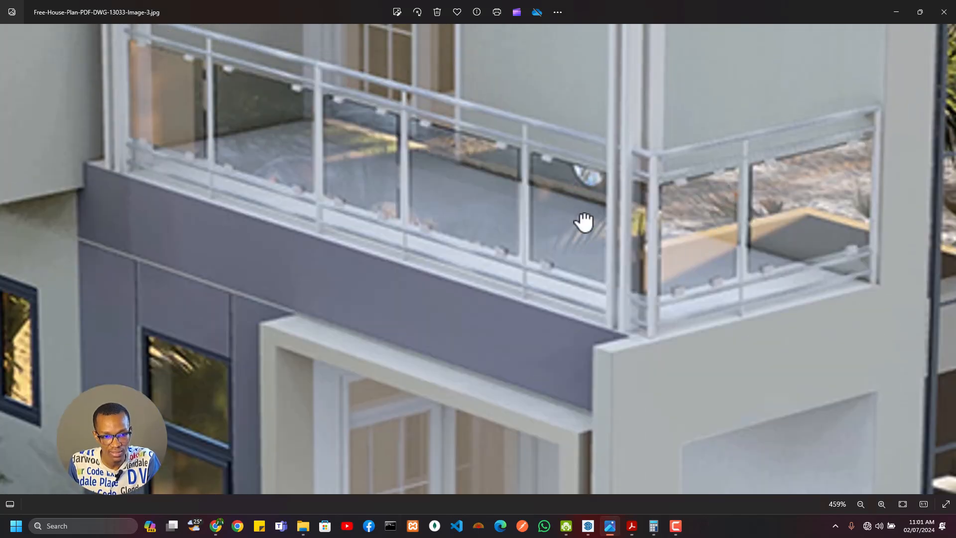
pyautogui.moveTo(583, 221); pyautogui.dragTo(419, 320)
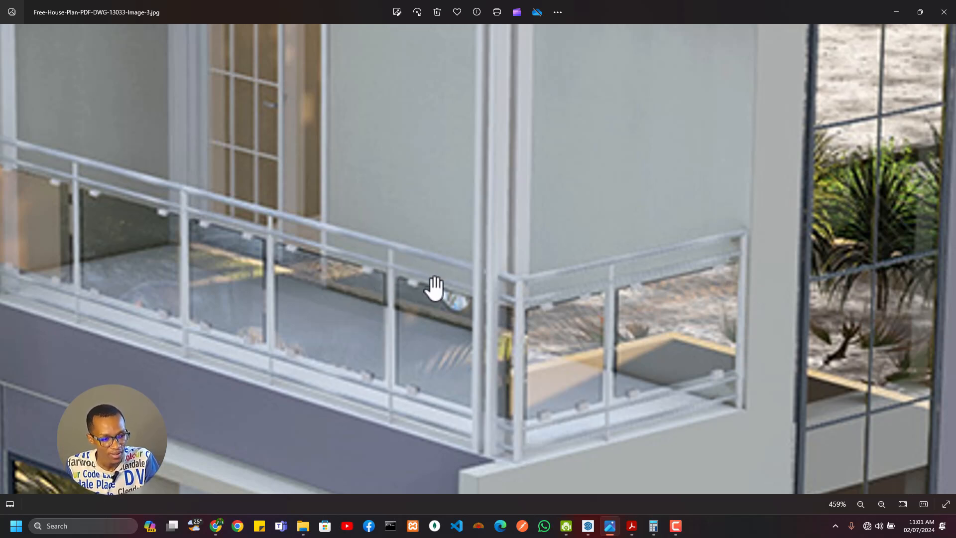
pyautogui.moveTo(229, 302); pyautogui.dragTo(414, 362)
pyautogui.scroll(-2, 343, 337)
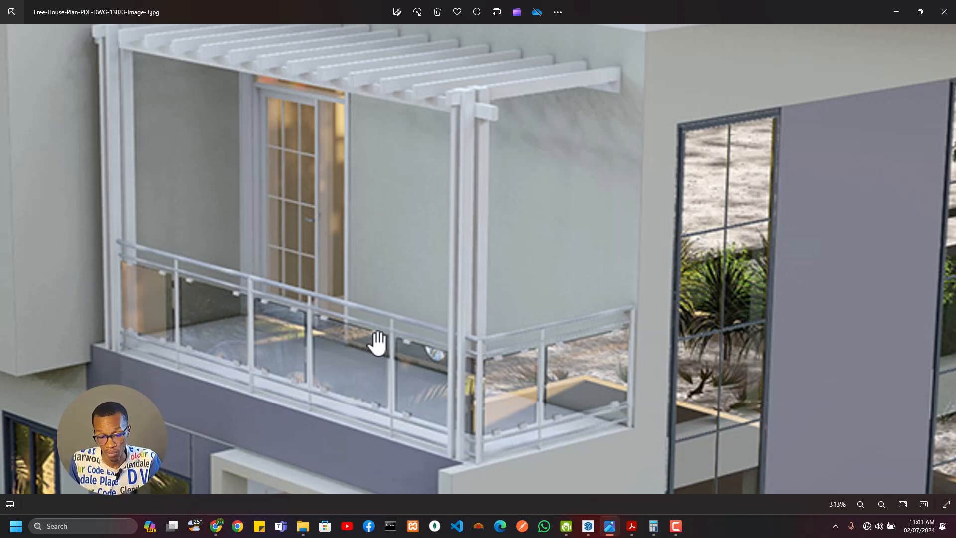
pyautogui.moveTo(357, 401); pyautogui.dragTo(528, 243)
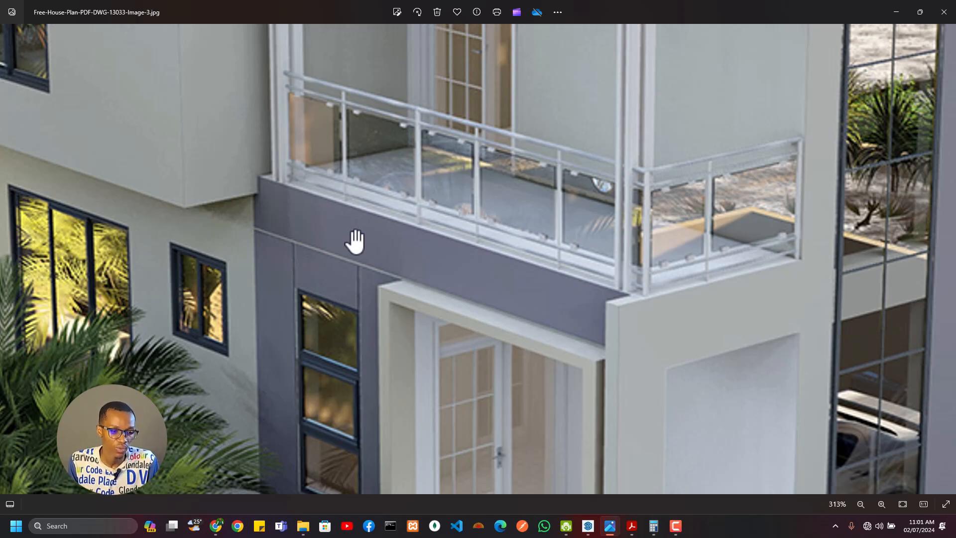
pyautogui.moveTo(798, 192); pyautogui.dragTo(457, 299)
pyautogui.moveTo(333, 312); pyautogui.dragTo(647, 96)
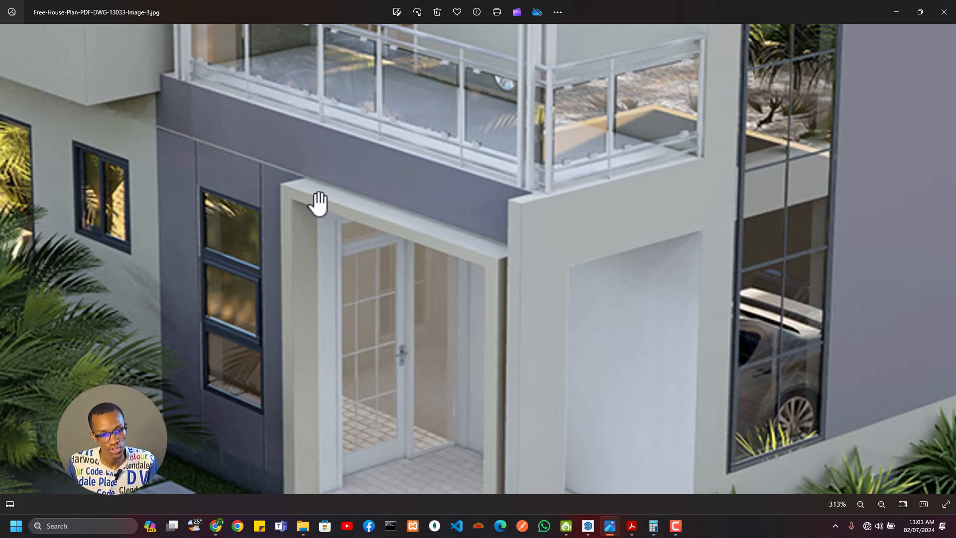
# Examine the overall house facade and the slatted pergola with its posts above the balcony in the render.
pyautogui.scroll(-3, 324, 204)
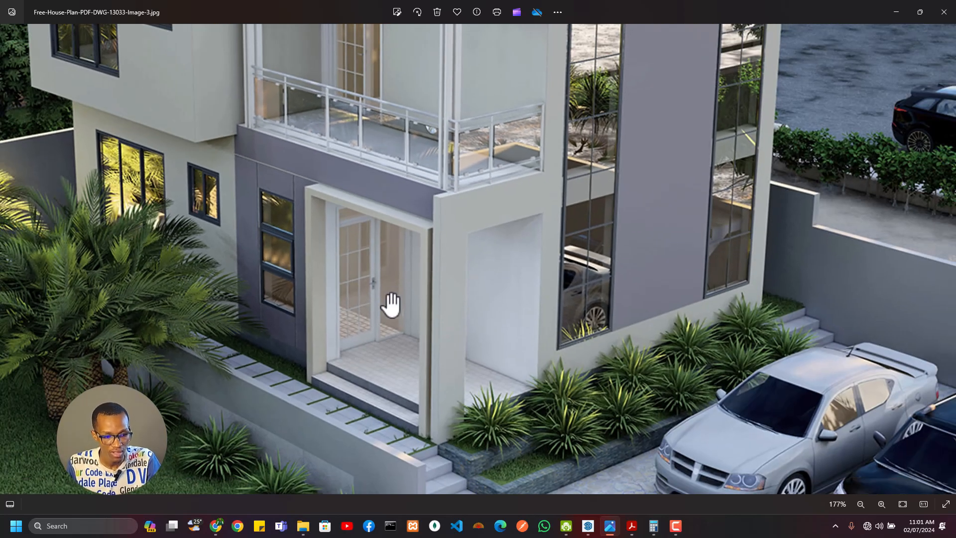
pyautogui.moveTo(380, 281); pyautogui.dragTo(564, 354)
pyautogui.scroll(-2, 314, 264)
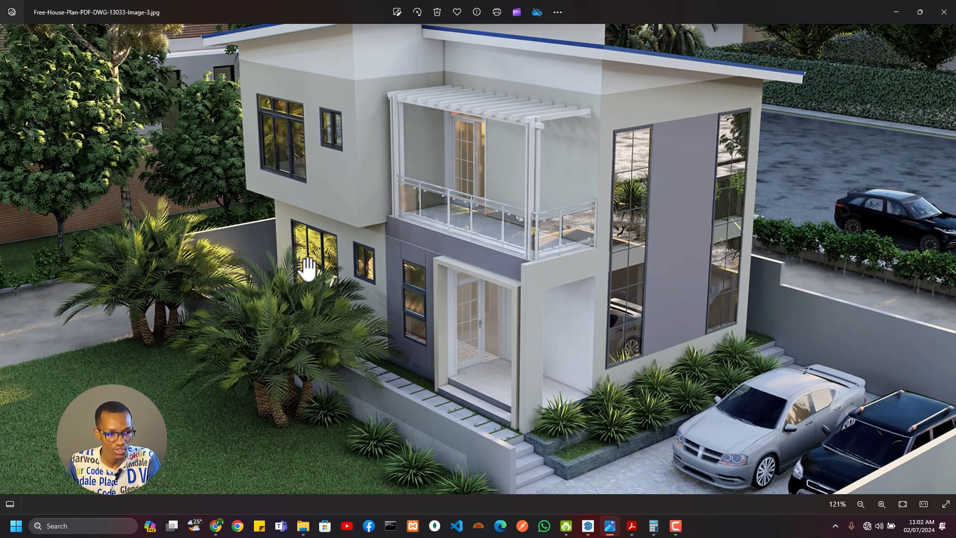
pyautogui.moveTo(526, 142); pyautogui.dragTo(507, 327)
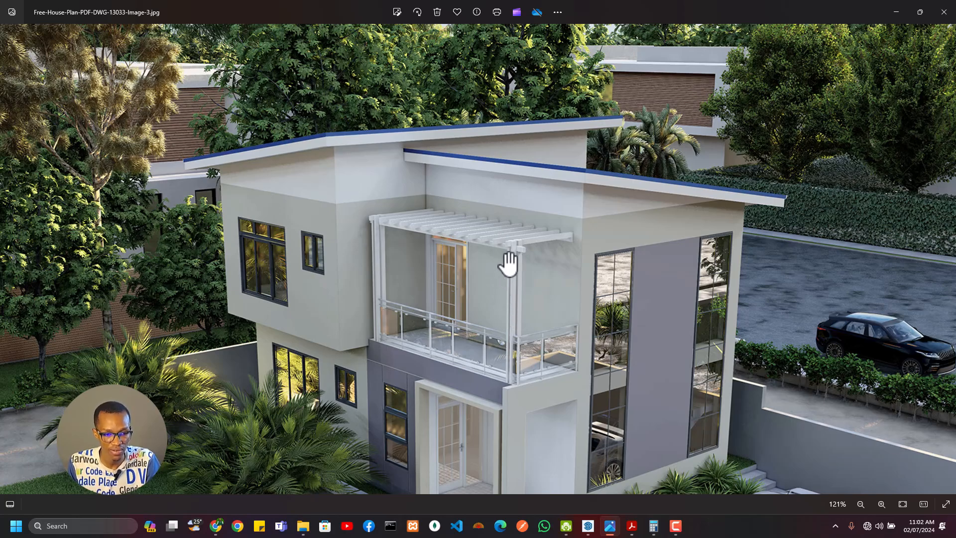
pyautogui.scroll(6, 509, 264)
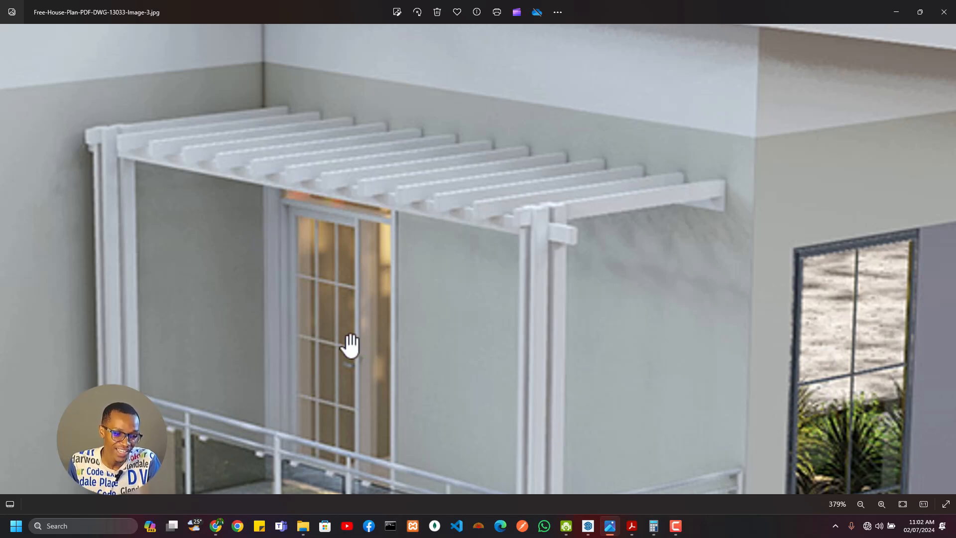
pyautogui.moveTo(379, 350); pyautogui.dragTo(408, 294)
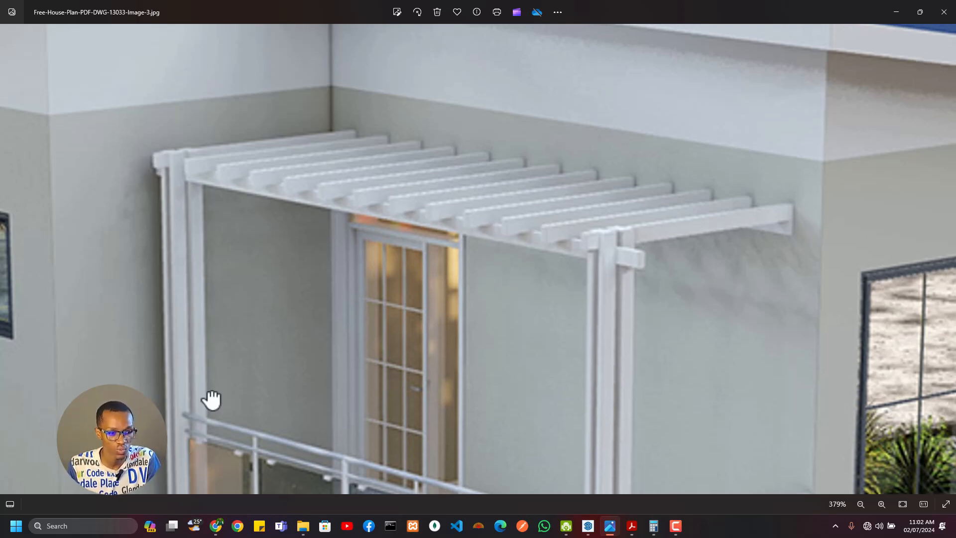
pyautogui.moveTo(211, 455); pyautogui.dragTo(336, 273)
pyautogui.moveTo(551, 197); pyautogui.dragTo(416, 412)
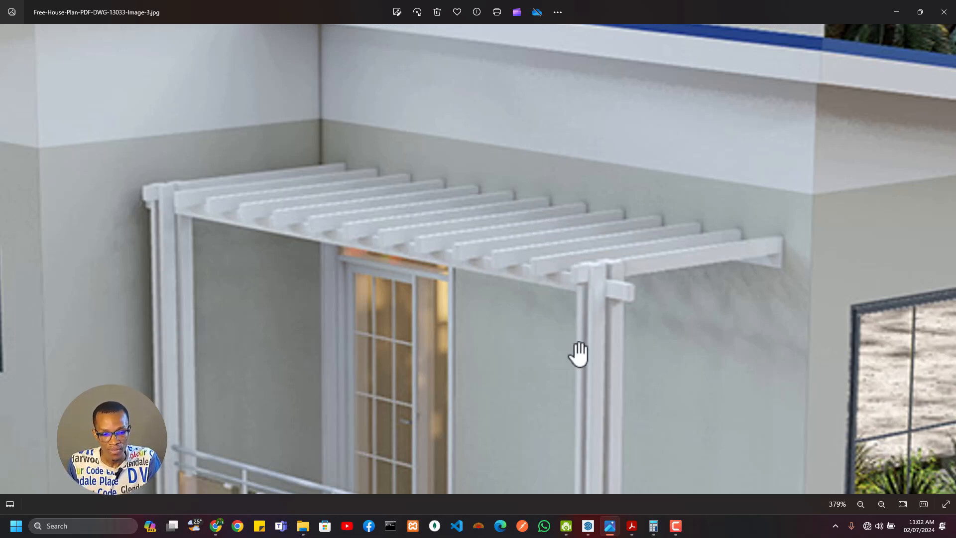
# Examine the balcony railing's posts, horizontal rails, glass panels and glass clamps up close on both sides of the corner.
pyautogui.scroll(-5, 576, 354)
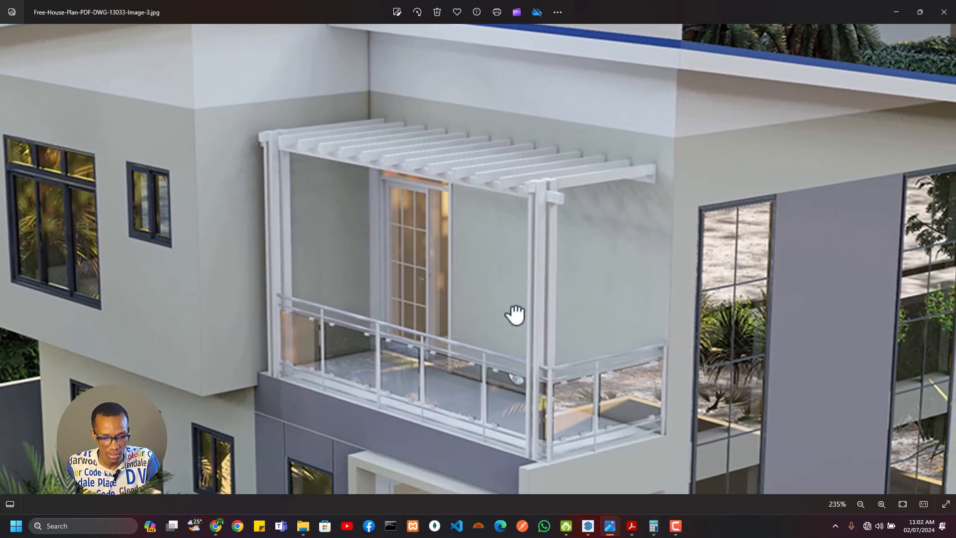
pyautogui.scroll(5, 576, 324)
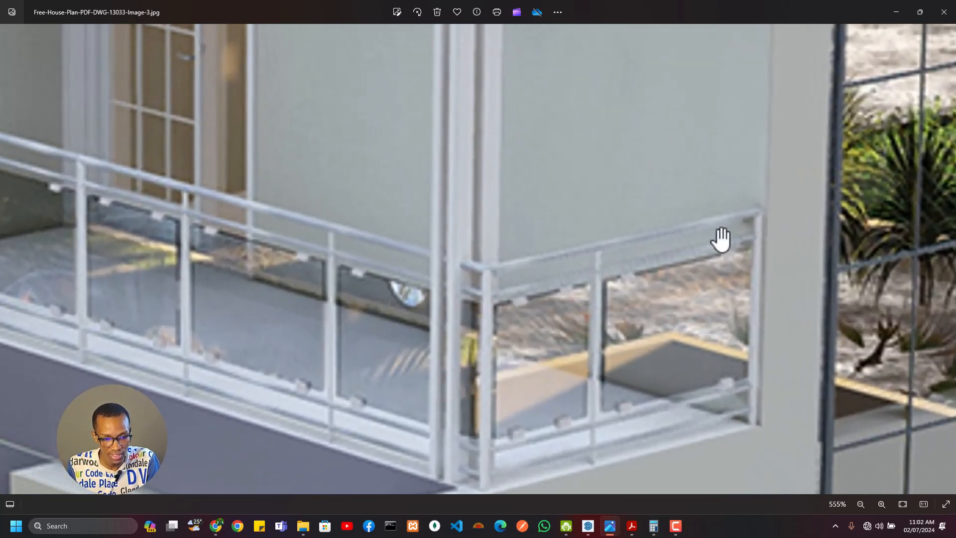
pyautogui.scroll(-2, 657, 380)
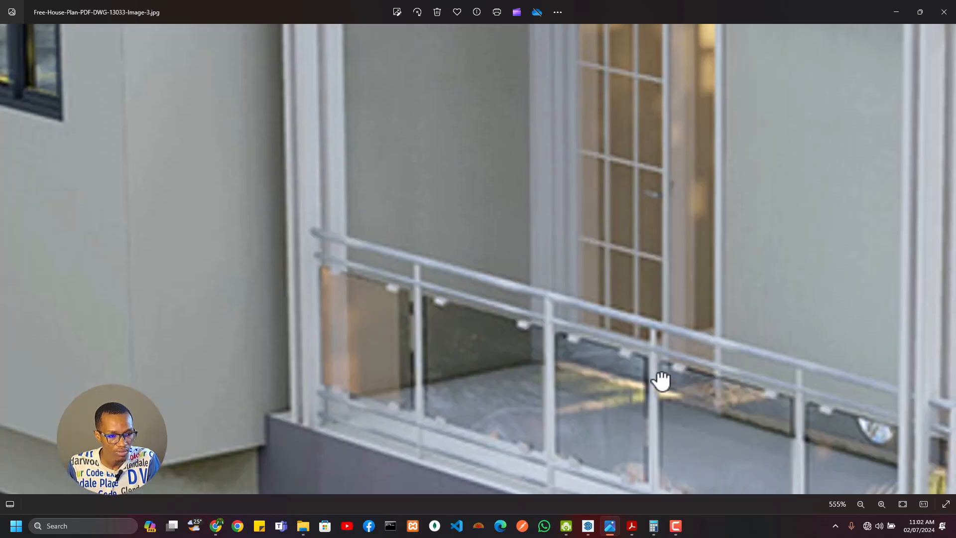
pyautogui.scroll(-1, 637, 409)
pyautogui.moveTo(637, 409); pyautogui.dragTo(464, 367)
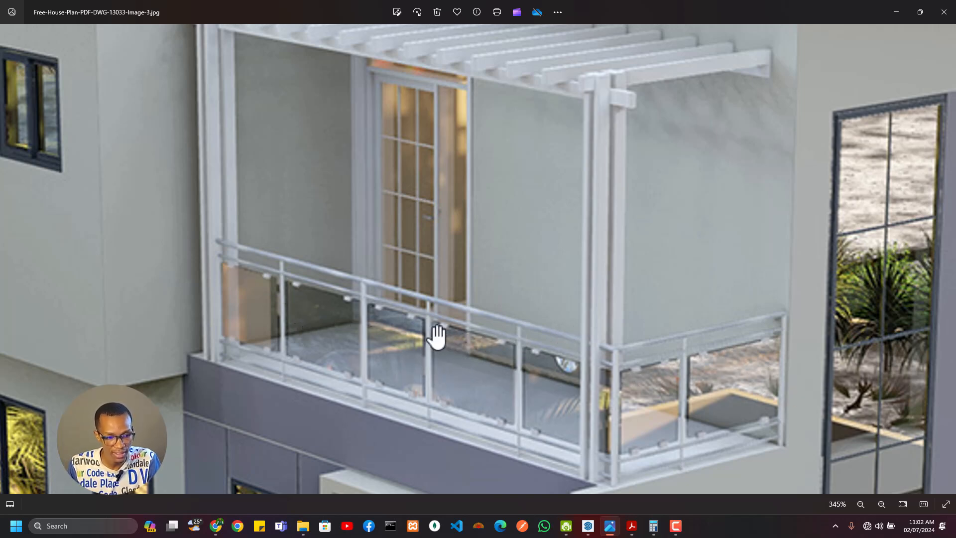
pyautogui.scroll(3, 597, 385)
pyautogui.scroll(-3, 662, 393)
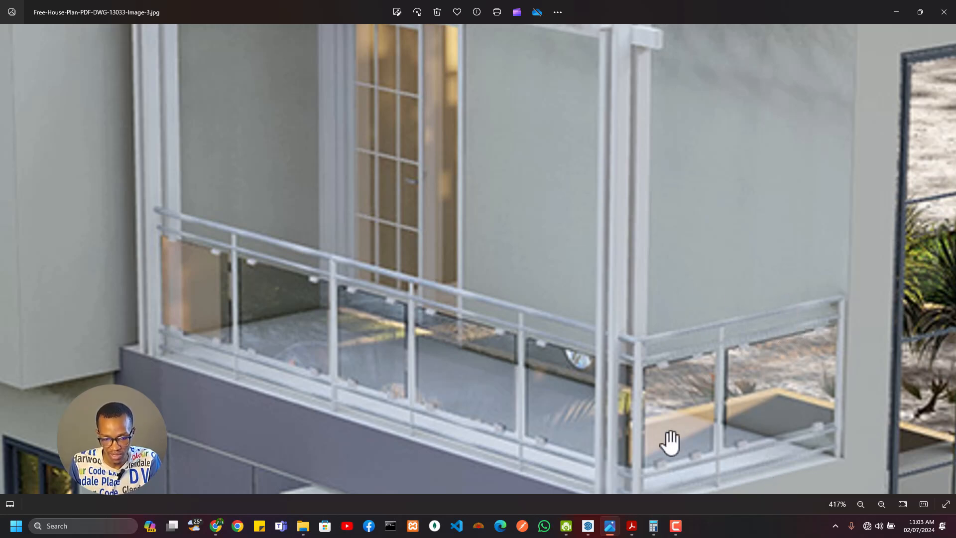
pyautogui.scroll(-2, 652, 373)
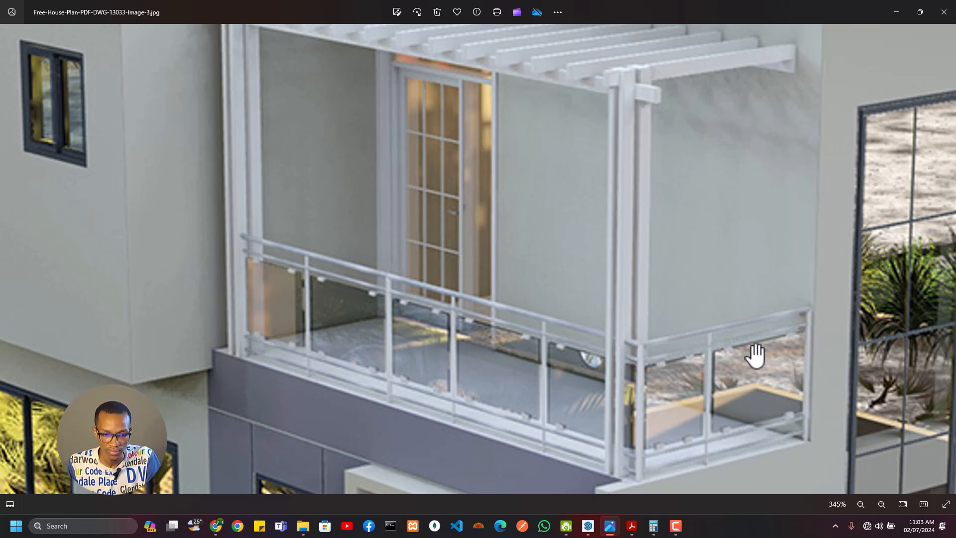
# Return to SketchUp and bring up the Doors, Windows & Rails model.
pyautogui.hotkey('alt', 'Tab')
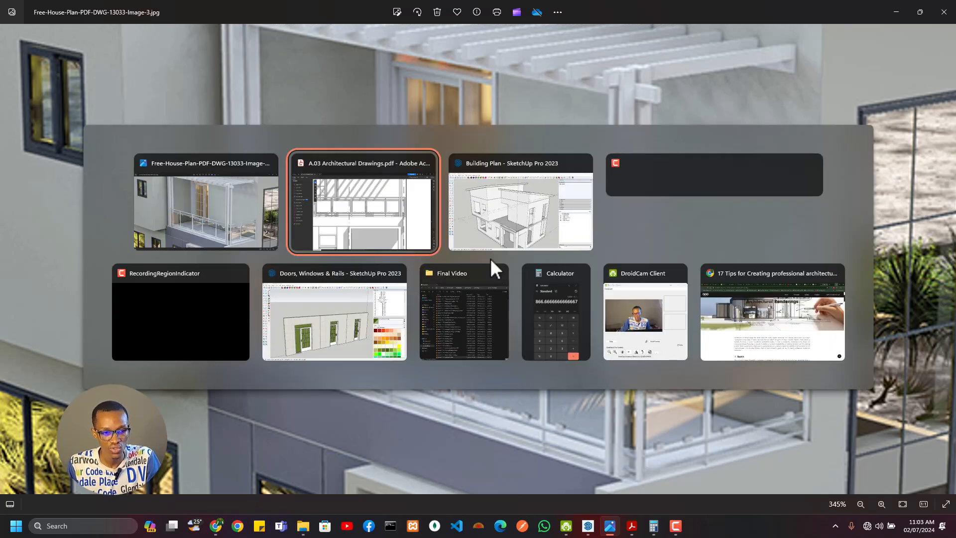
pyautogui.click(500, 226)
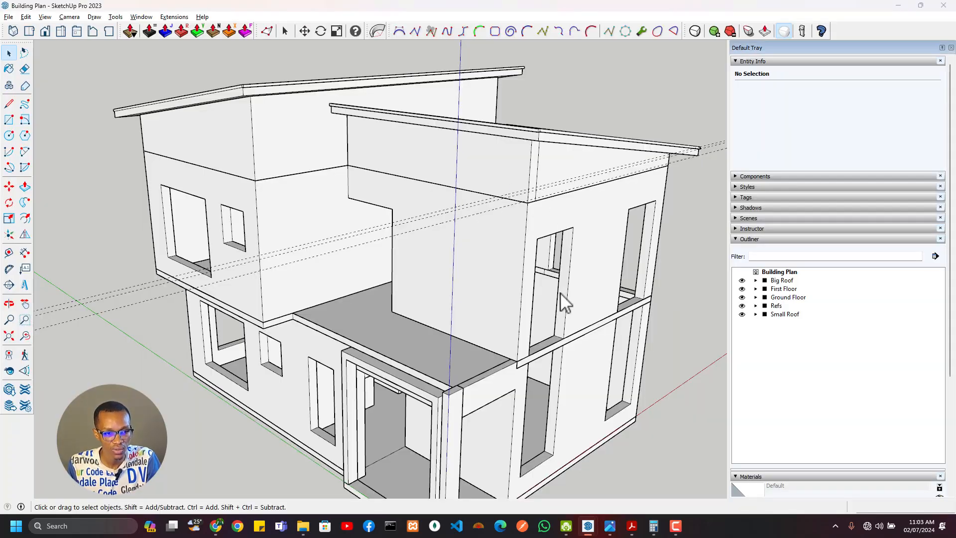
pyautogui.hotkey('alt', 'Tab')
pyautogui.click(347, 323)
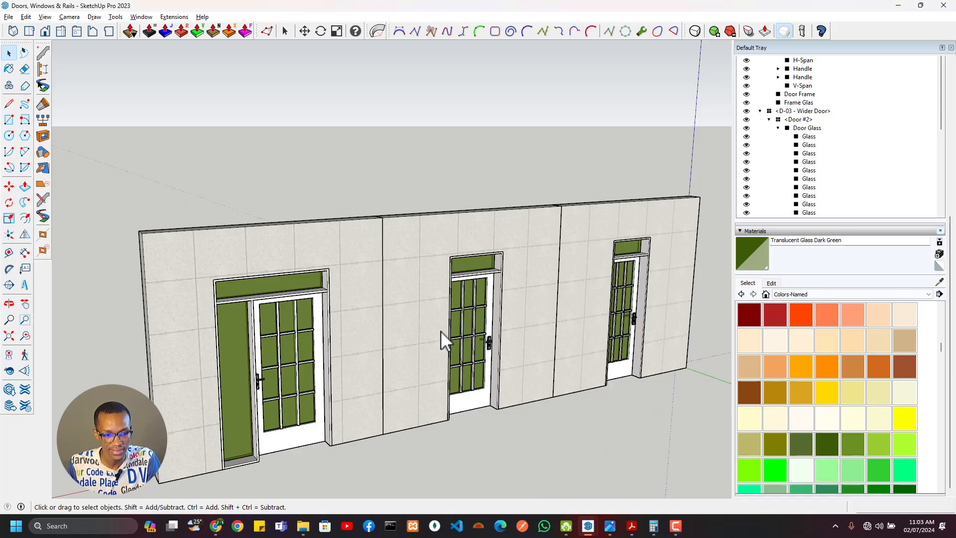
# Select the three doors with their walls and collapse the D-03 - Wider Door, Door #1 and D-02 - Door entries in the model hierarchy.
pyautogui.moveTo(440, 331)
pyautogui.mouseDown(button='middle')
pyautogui.moveTo(277, 315)
pyautogui.moveTo(821, 359)
pyautogui.moveTo(644, 346)
pyautogui.mouseUp(button='middle')
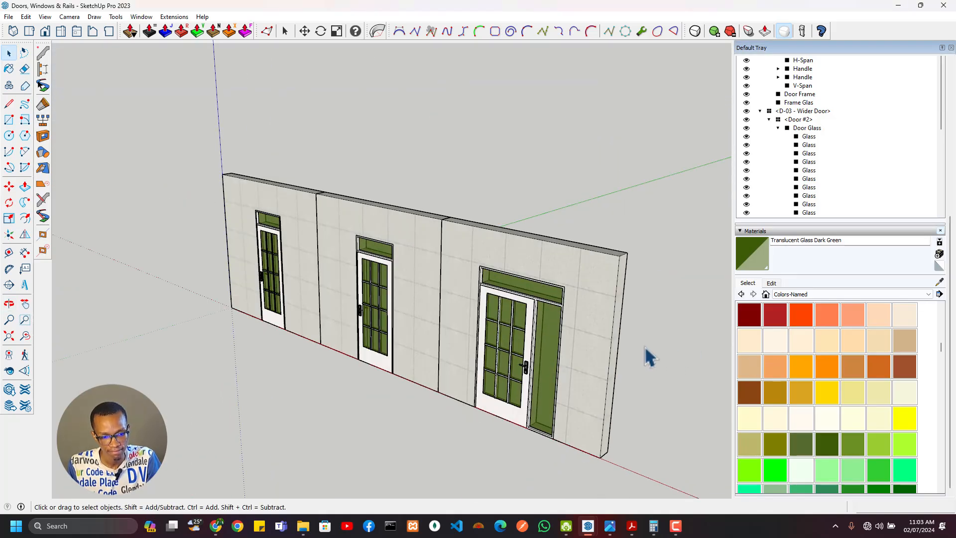
pyautogui.click(562, 309)
pyautogui.scroll(-5, 581, 324)
pyautogui.moveTo(642, 394); pyautogui.dragTo(397, 264)
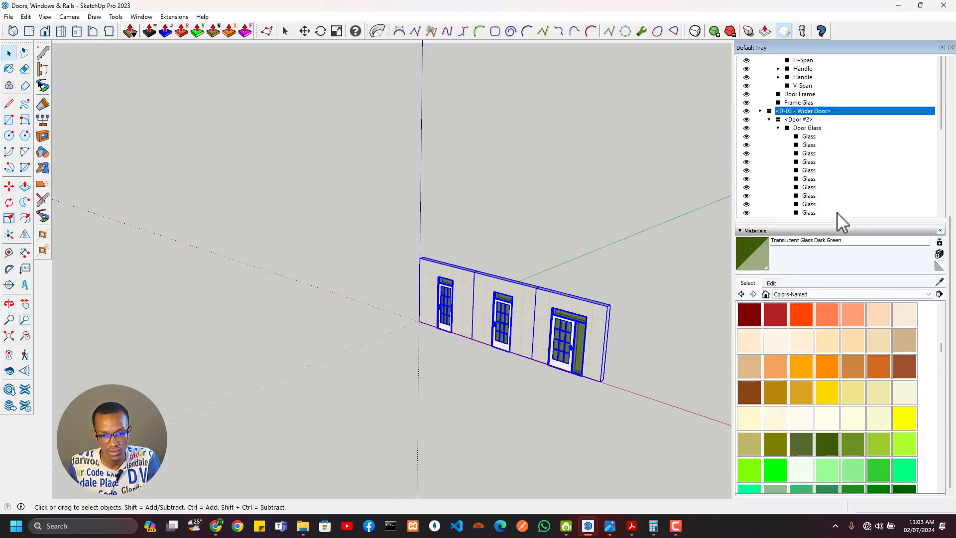
pyautogui.click(760, 111)
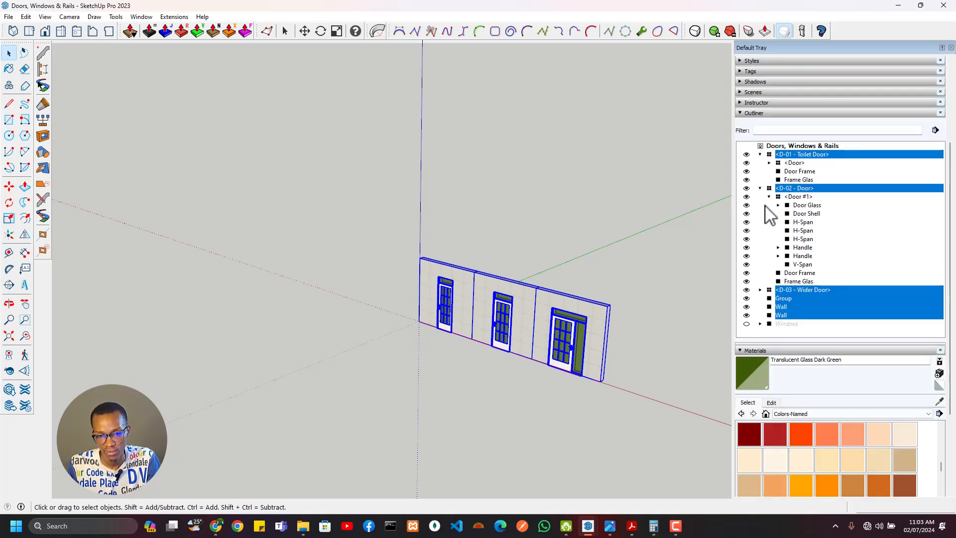
pyautogui.click(769, 197)
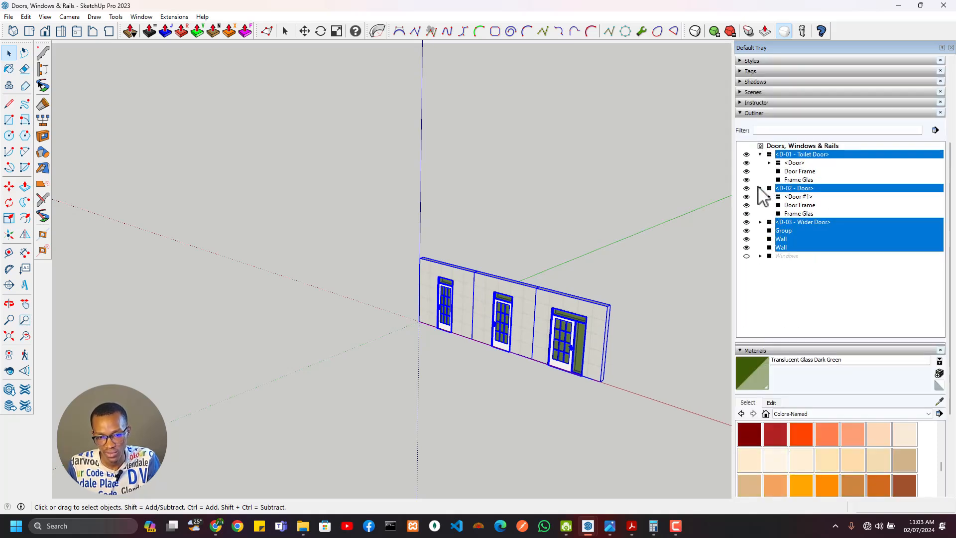
pyautogui.click(760, 188)
# Expand D-03 - Wider Door and its Door #2 component in the hierarchy, and collapse the nested Door Glass list.
pyautogui.click(760, 197)
pyautogui.click(769, 205)
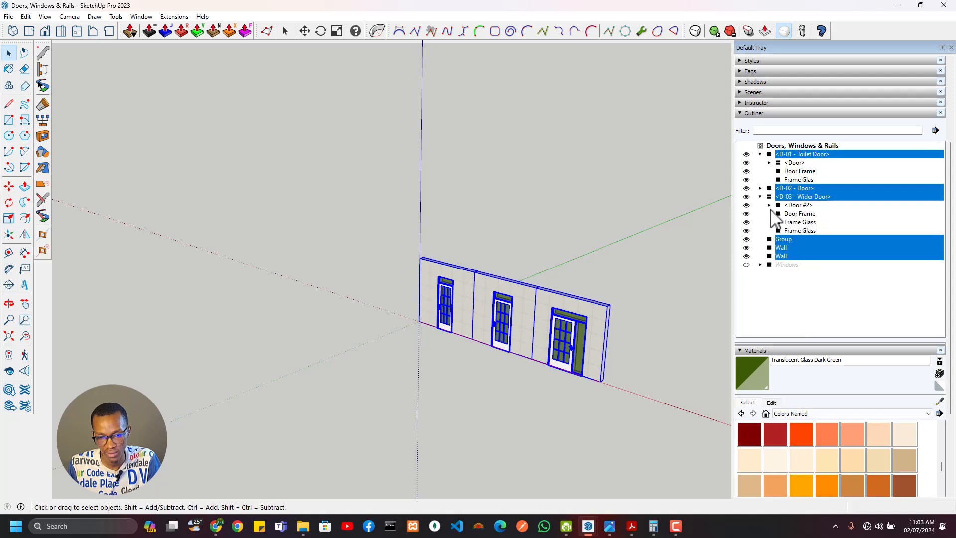
pyautogui.click(769, 205)
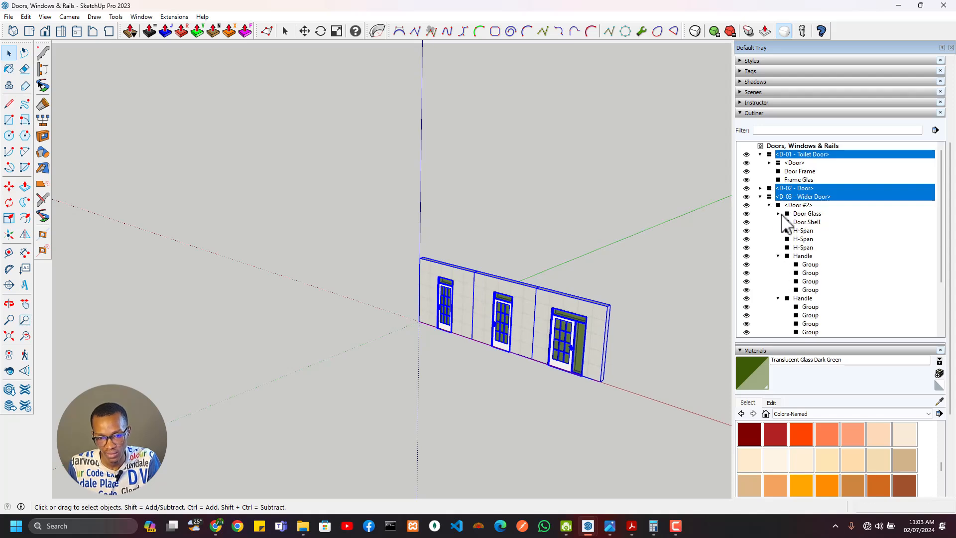
pyautogui.click(769, 205)
pyautogui.click(771, 207)
pyautogui.click(779, 261)
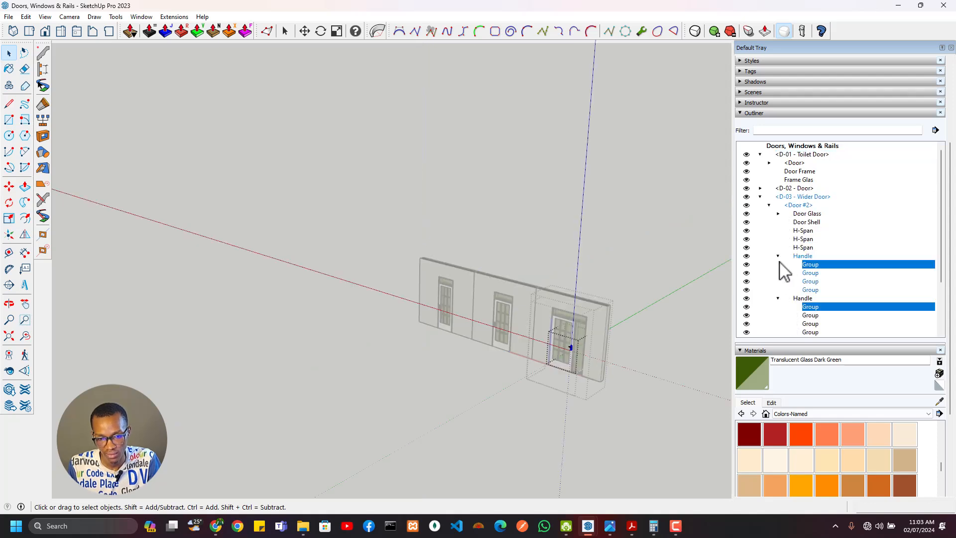
pyautogui.click(776, 197)
# Collapse both Handle groups, Door #2, D-03 - Wider Door and D-01 - Toilet Door in the hierarchy, and clear the selection.
pyautogui.click(778, 336)
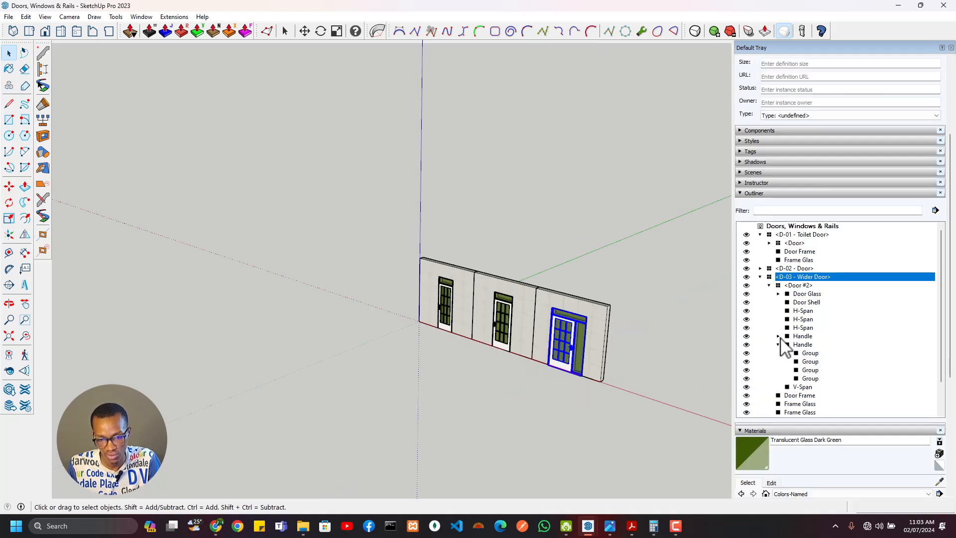
pyautogui.click(778, 345)
pyautogui.click(769, 285)
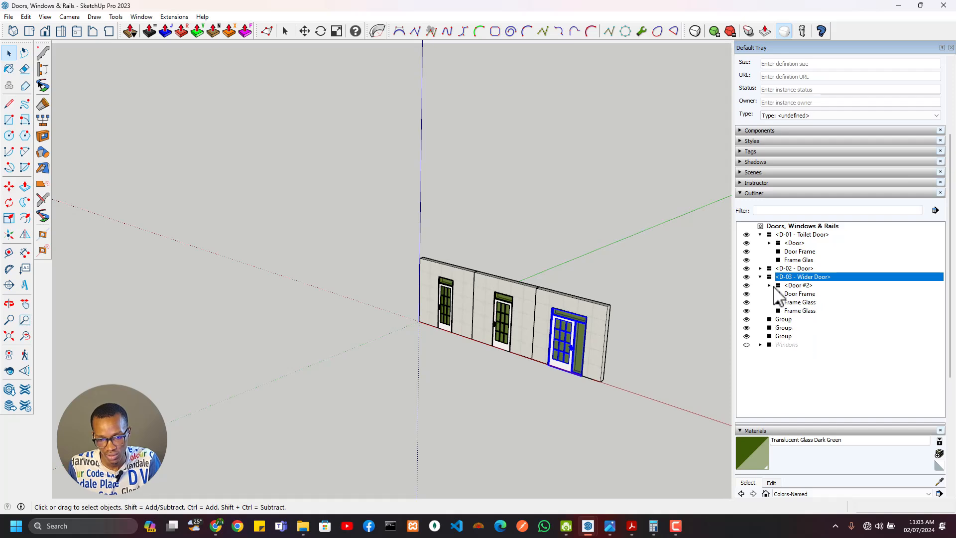
pyautogui.click(760, 276)
pyautogui.click(760, 234)
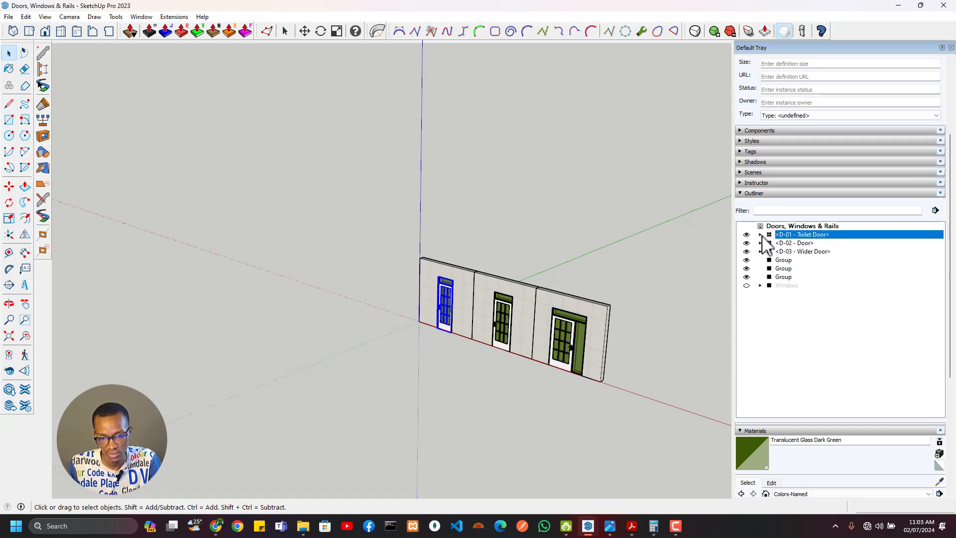
pyautogui.click(709, 326)
# Name the wall group around the wider door Wall.
pyautogui.scroll(-3, 806, 277)
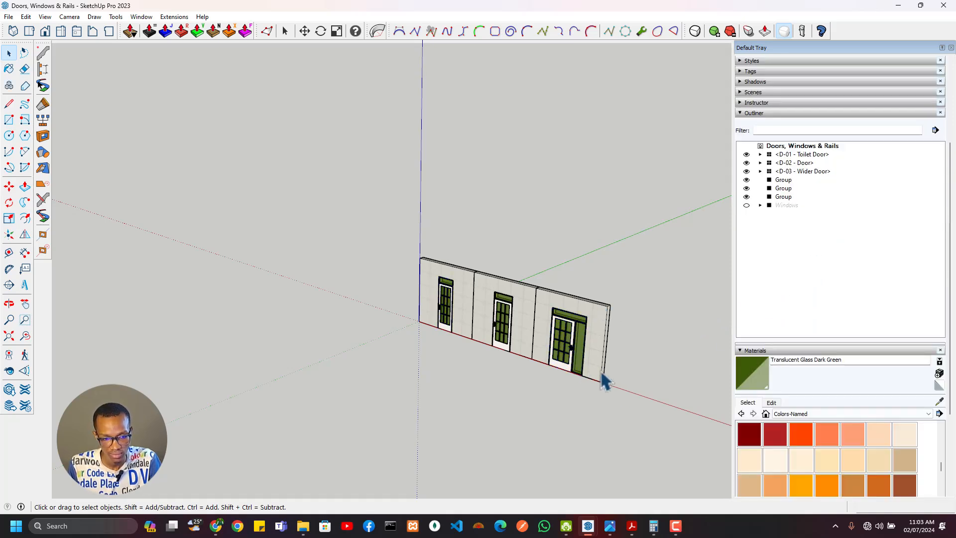
pyautogui.click(603, 329)
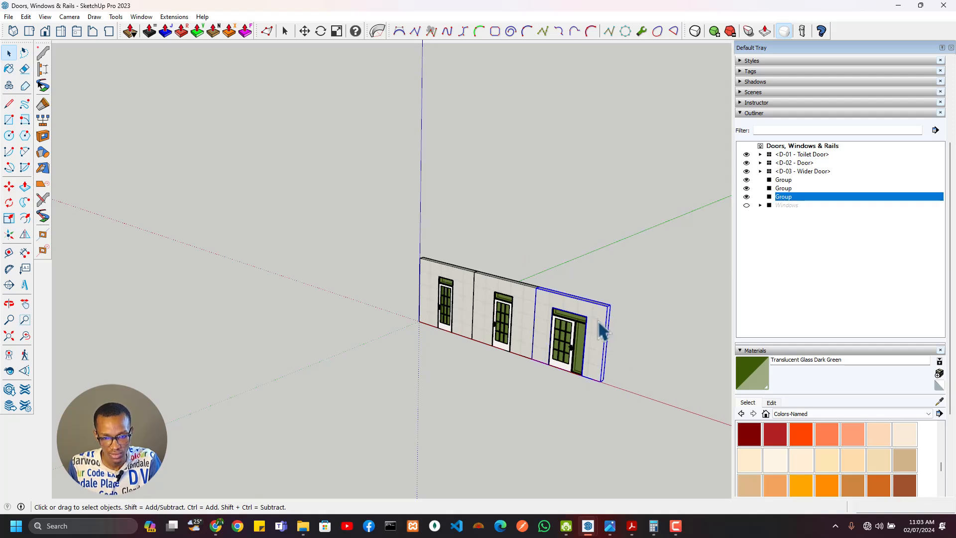
pyautogui.scroll(3, 829, 92)
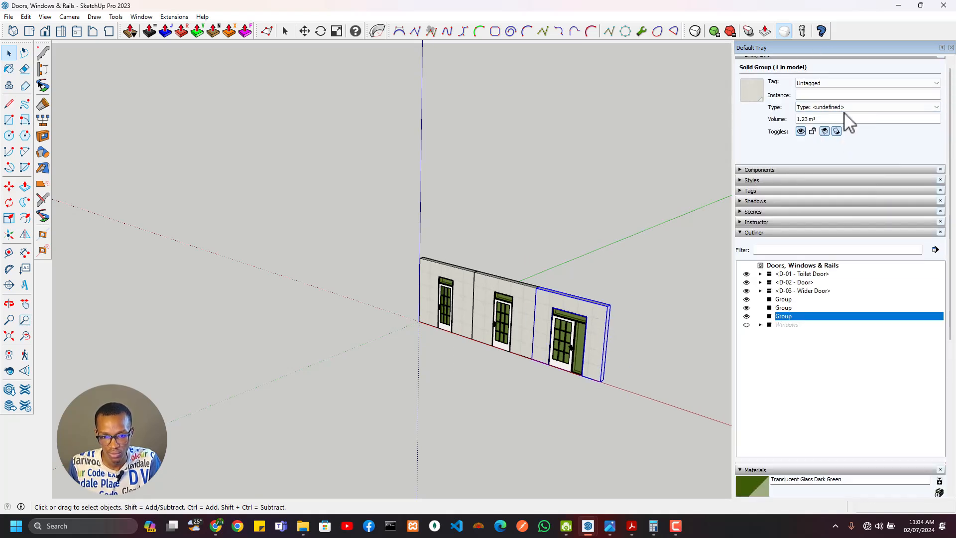
pyautogui.click(840, 95)
pyautogui.write('Wall')
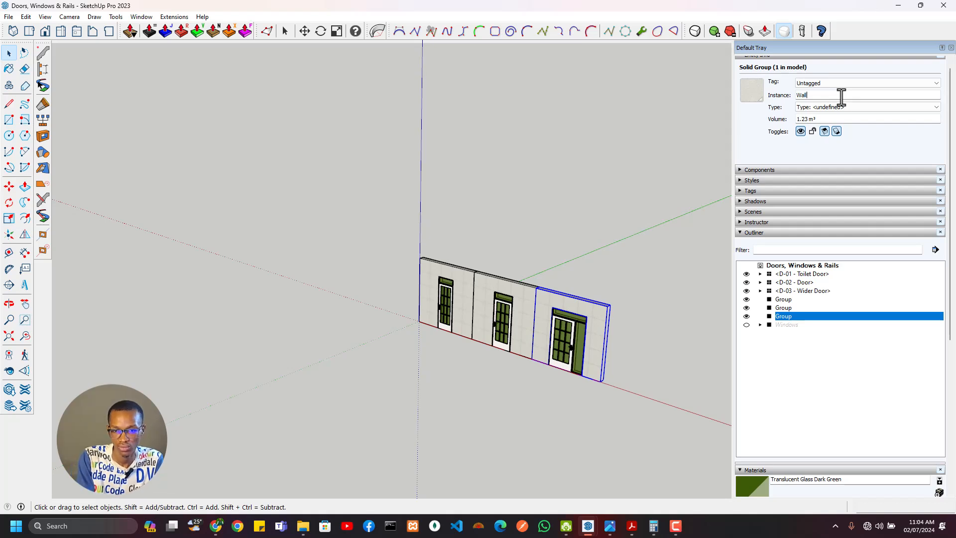
pyautogui.press('Tab')
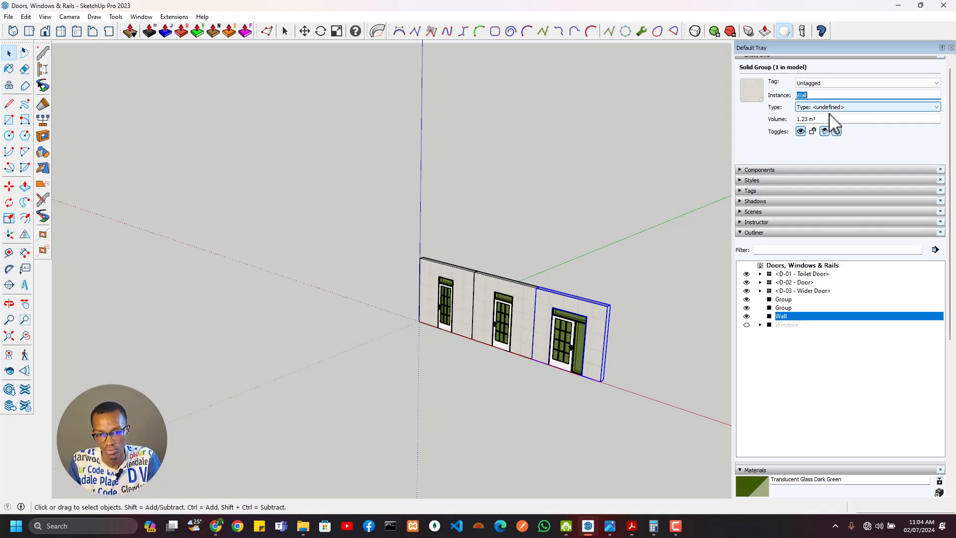
# Name the wall groups around the middle door and the toilet door Wall.
pyautogui.click(515, 299)
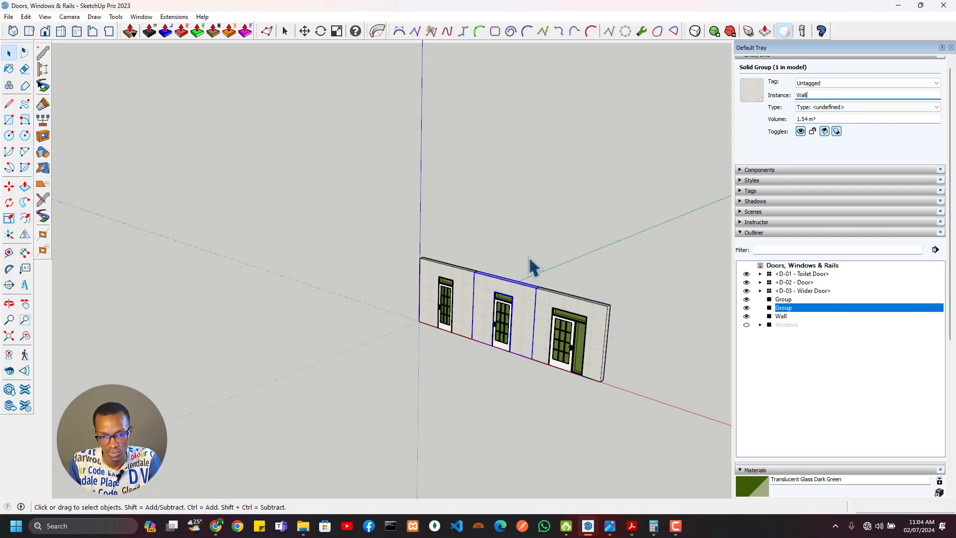
pyautogui.click(464, 279)
pyautogui.click(819, 94)
pyautogui.write('Wall')
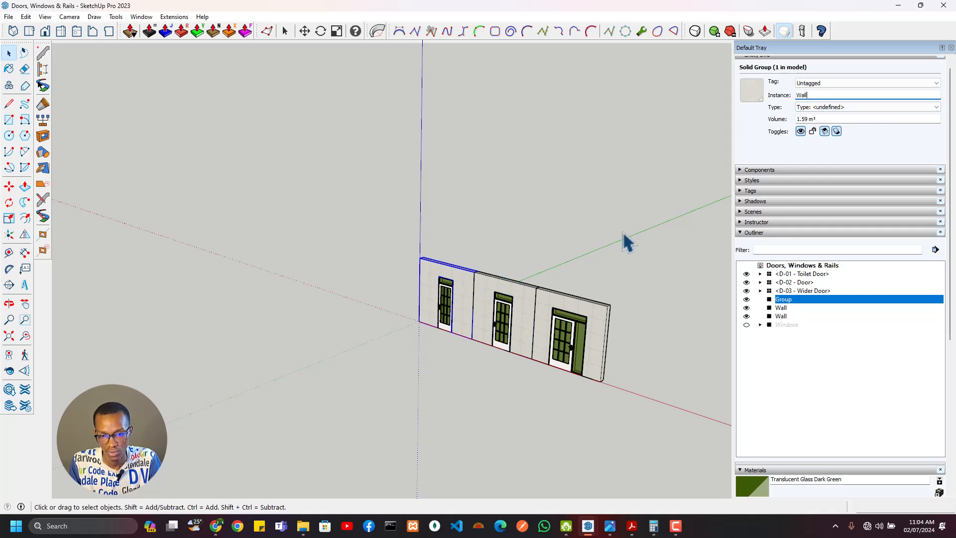
pyautogui.press('Tab')
# Group the three doors together with their walls and name the new group Doors.
pyautogui.click(687, 403)
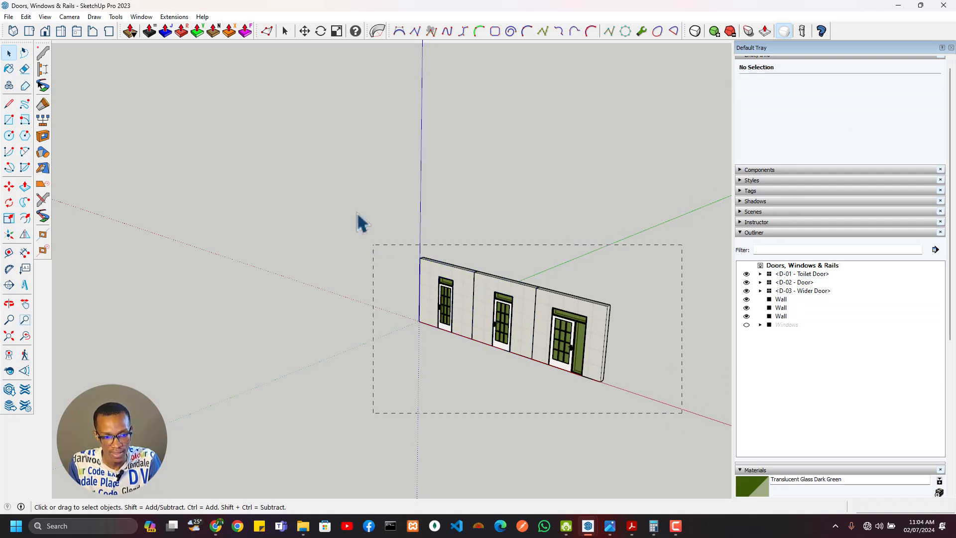
pyautogui.moveTo(358, 215); pyautogui.dragTo(373, 244)
pyautogui.rightClick(568, 315)
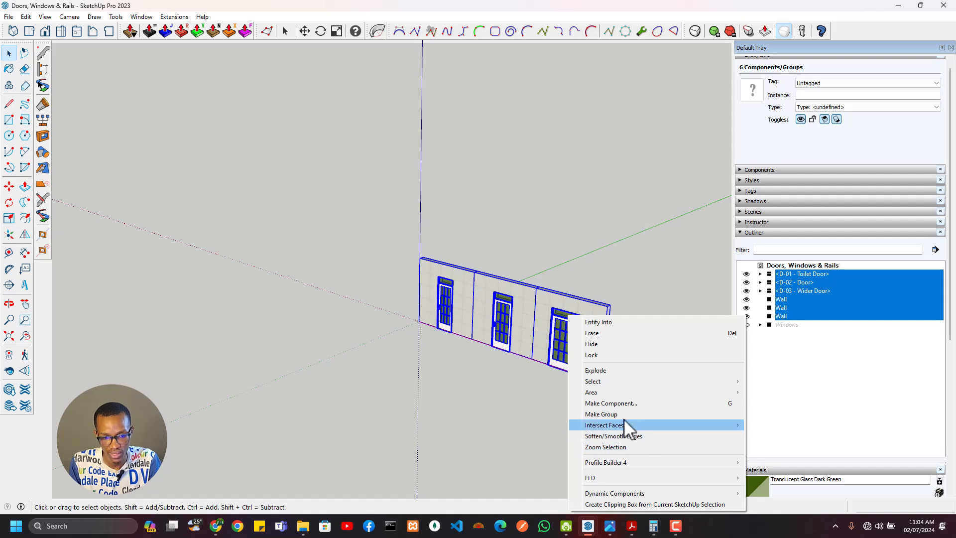
pyautogui.click(657, 414)
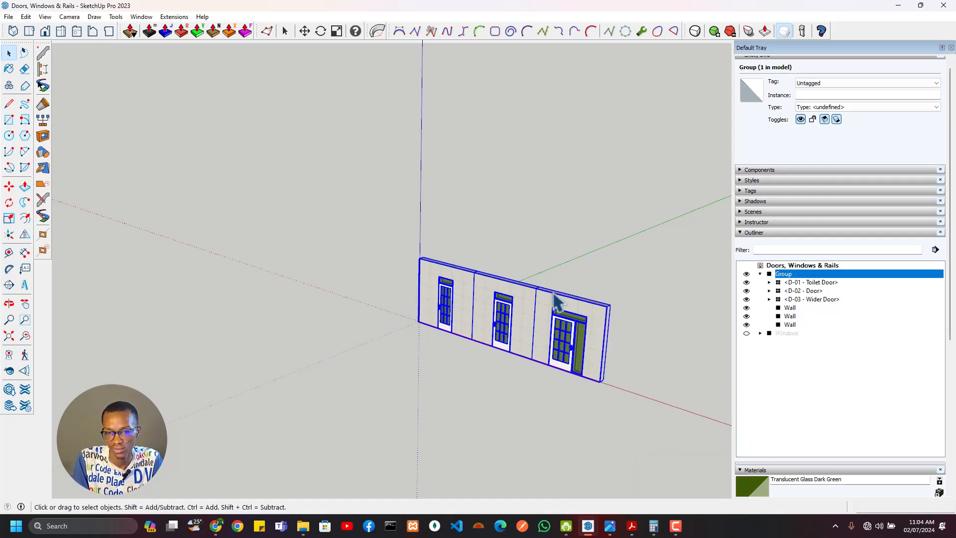
pyautogui.click(816, 106)
pyautogui.click(812, 96)
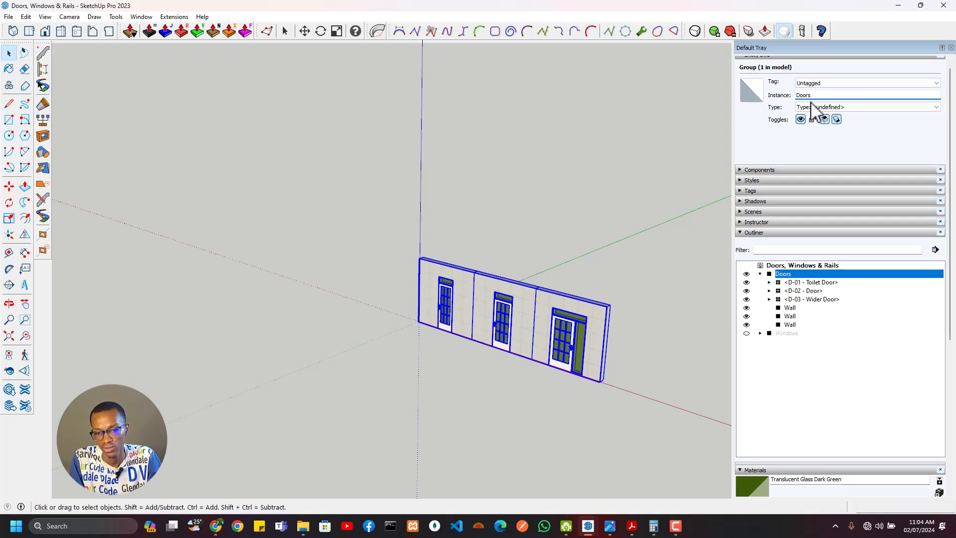
# Collapse the Doors group in the hierarchy and hide it to clear the modelling space around the origin.
pyautogui.click(760, 274)
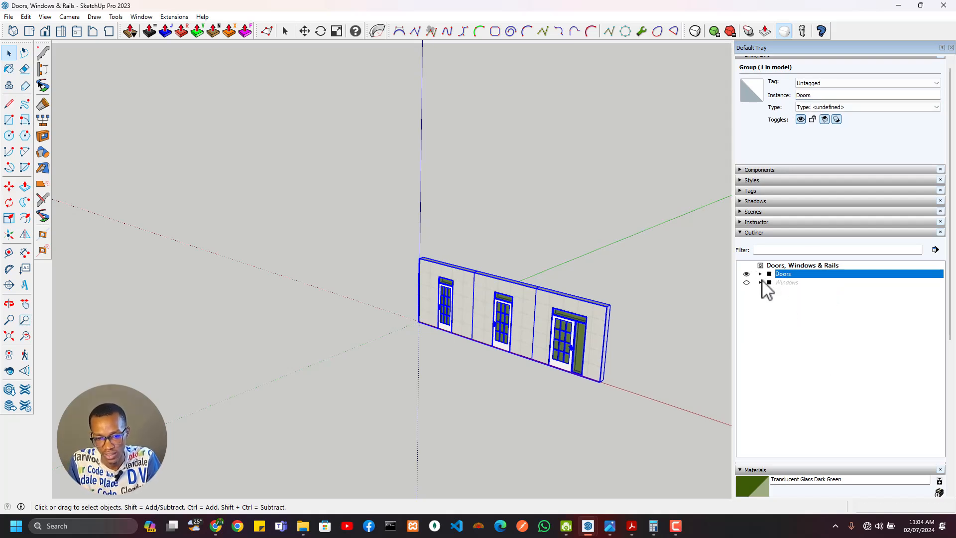
pyautogui.click(746, 274)
pyautogui.moveTo(634, 305); pyautogui.dragTo(433, 357, button='middle')
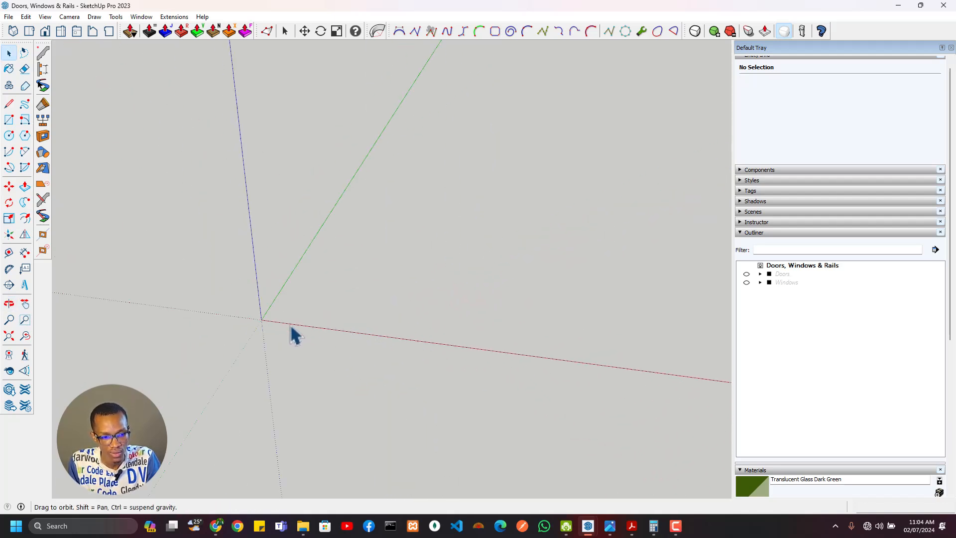
pyautogui.keyDown('shift'); pyautogui.moveTo(295, 335); pyautogui.dragTo(360, 251, button='middle'); pyautogui.keyUp('shift')
pyautogui.scroll(-3, 344, 324)
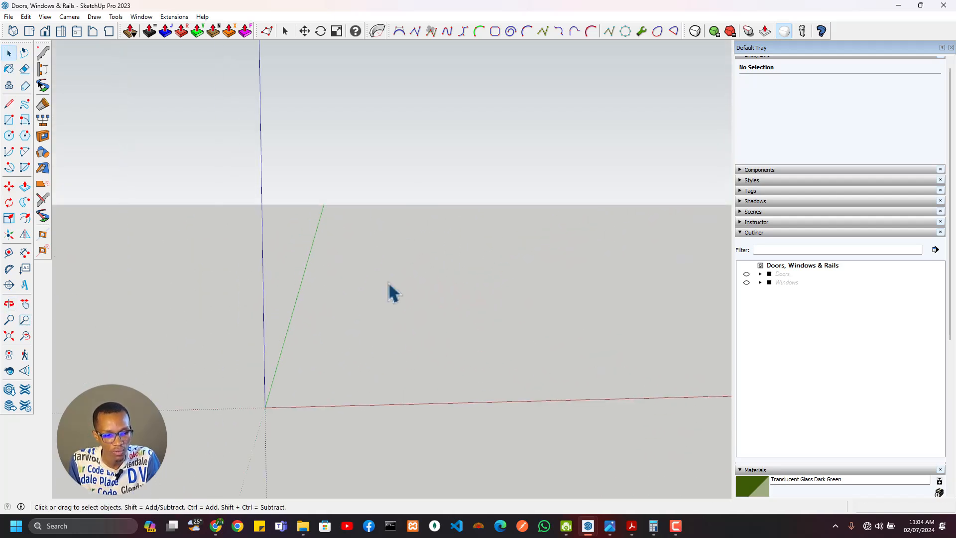
# Examine the balcony railing in the house render and in the elevation of A.03 Architectural Drawings.pdf, including the door and pergola around it.
pyautogui.hotkey('alt', 'Tab')
pyautogui.click(556, 219)
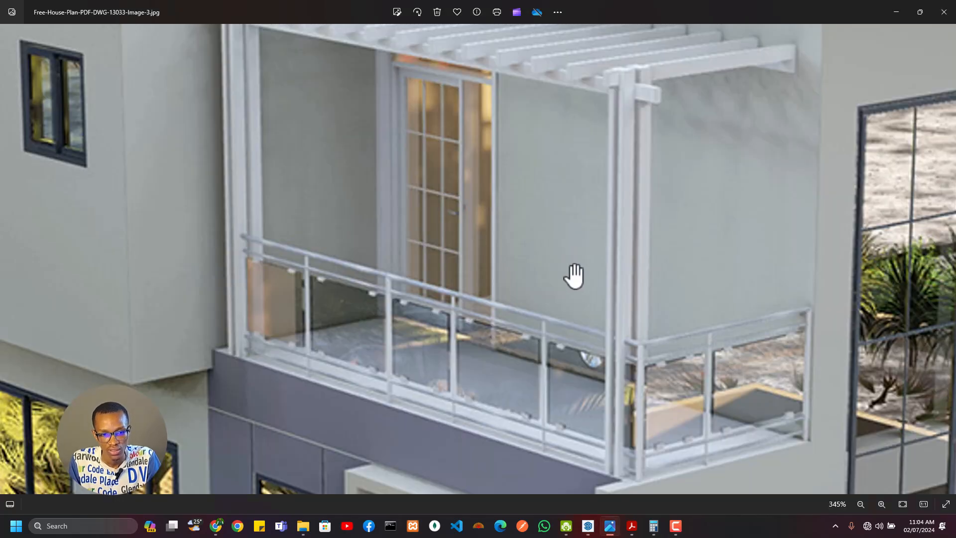
pyautogui.hotkey('alt', 'Tab')
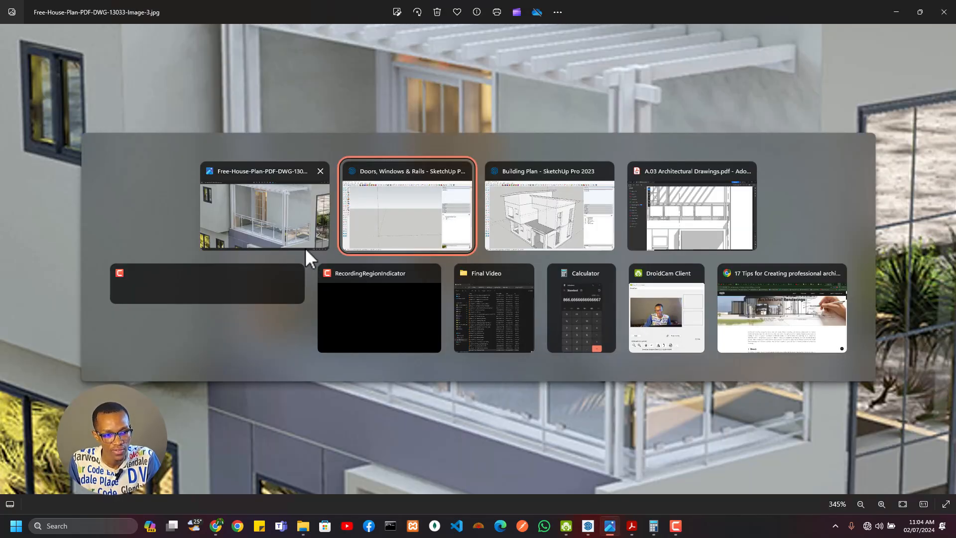
pyautogui.click(731, 228)
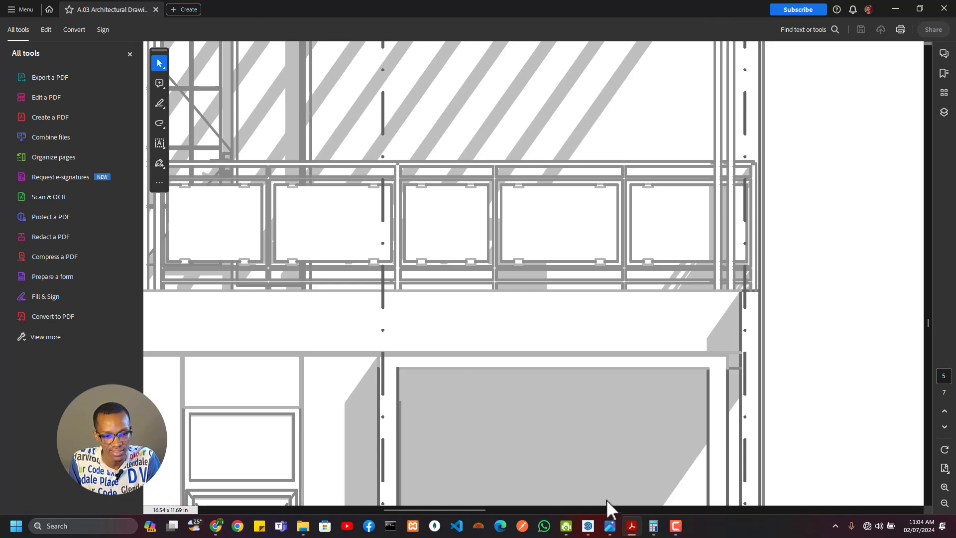
pyautogui.moveTo(466, 510); pyautogui.dragTo(441, 509)
pyautogui.scroll(3, 474, 307)
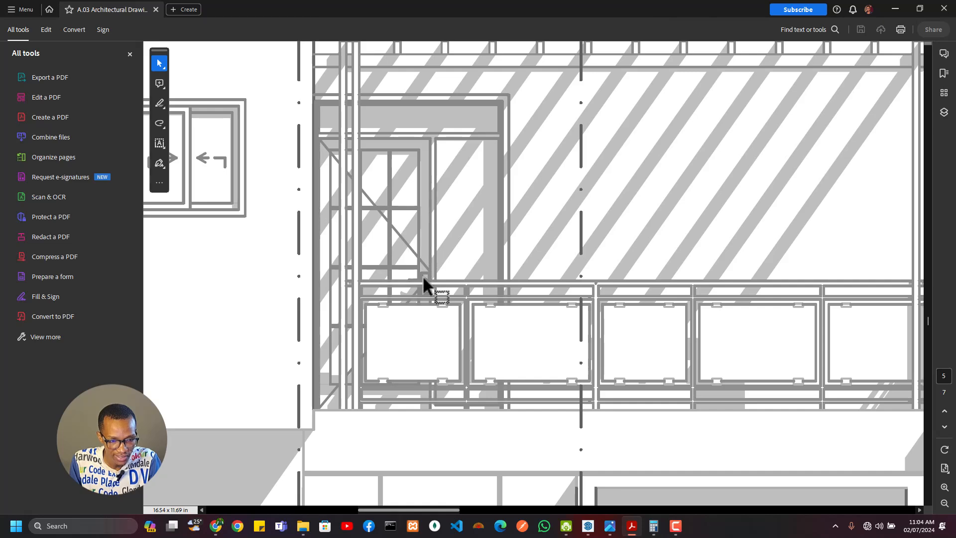
pyautogui.scroll(3, 422, 277)
pyautogui.scroll(-2, 422, 278)
# Look through the Building Plan model and the house render, and return to the Doors, Windows & Rails model in SketchUp.
pyautogui.hotkey('alt', 'Tab')
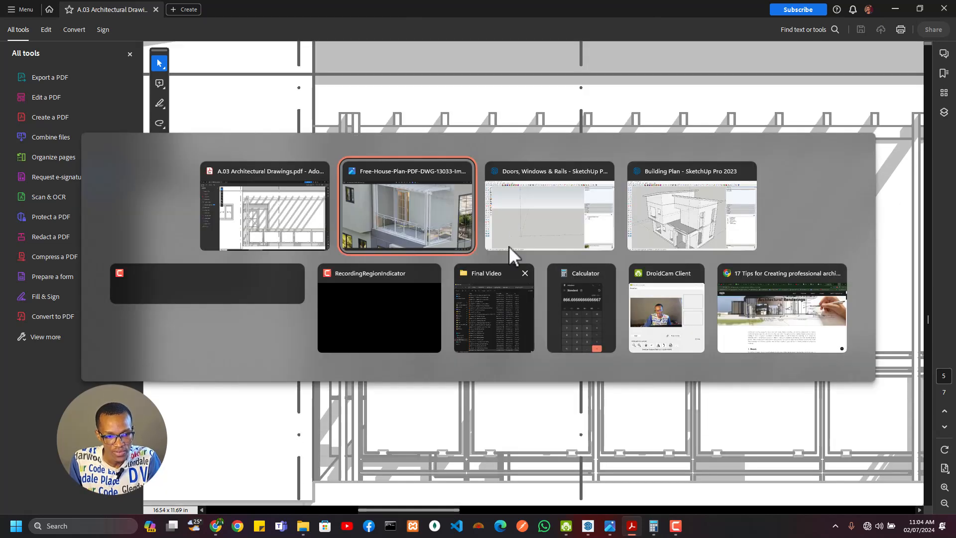
pyautogui.hotkey('alt', 'Tab')
pyautogui.hotkey('alt', 'Tab')
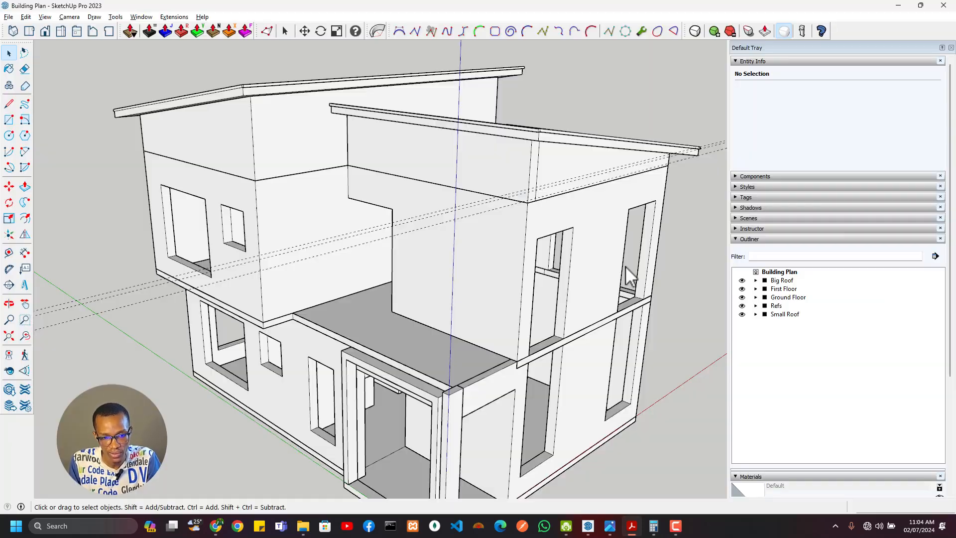
pyautogui.hotkey('alt', 'Tab')
pyautogui.hotkey('alt', 'Tab')
pyautogui.hotkey('alt', 'Tab')
pyautogui.hotkey('alt', 'Tab')
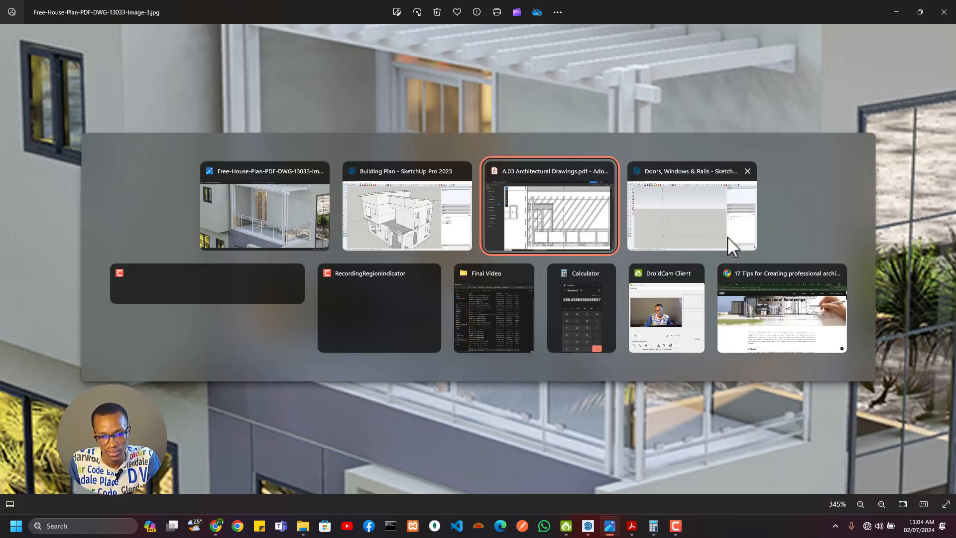
pyautogui.click(649, 228)
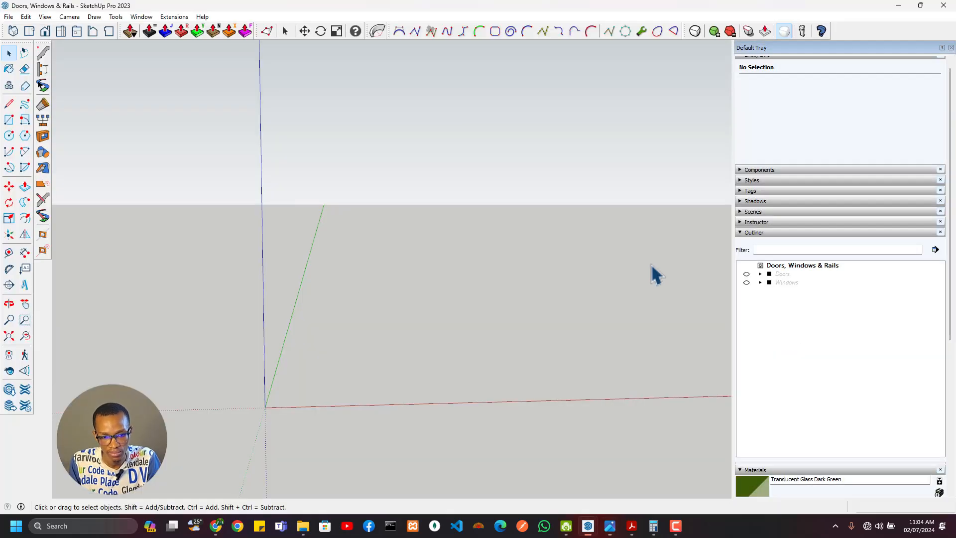
# Unhide the Doors group and place a Tape Measure guide 1000 mm above the wall's bottom edge beside the wider door.
pyautogui.click(746, 274)
pyautogui.scroll(5, 456, 404)
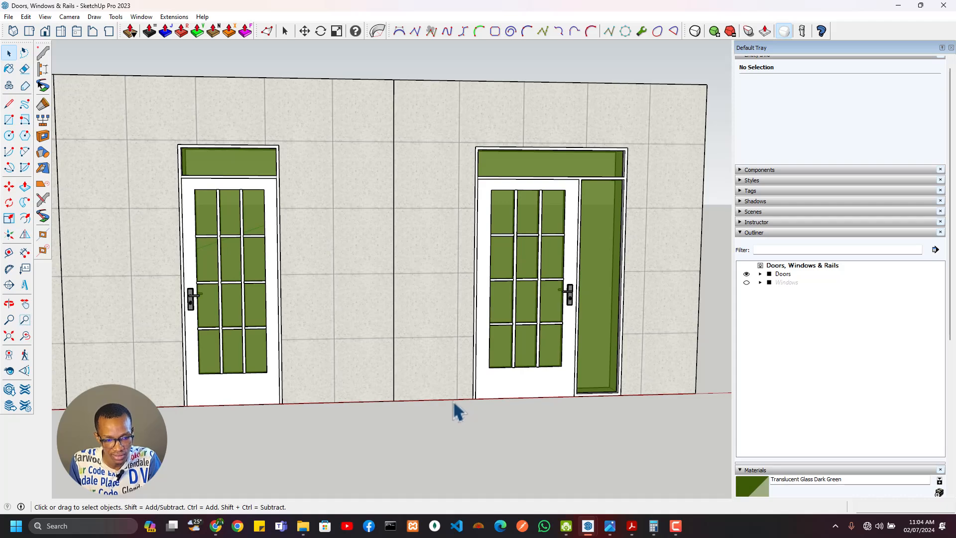
pyautogui.click(453, 399)
pyautogui.press('t')
pyautogui.click(454, 399)
pyautogui.moveTo(474, 322); pyautogui.dragTo(524, 352, button='middle')
pyautogui.scroll(3, 484, 243)
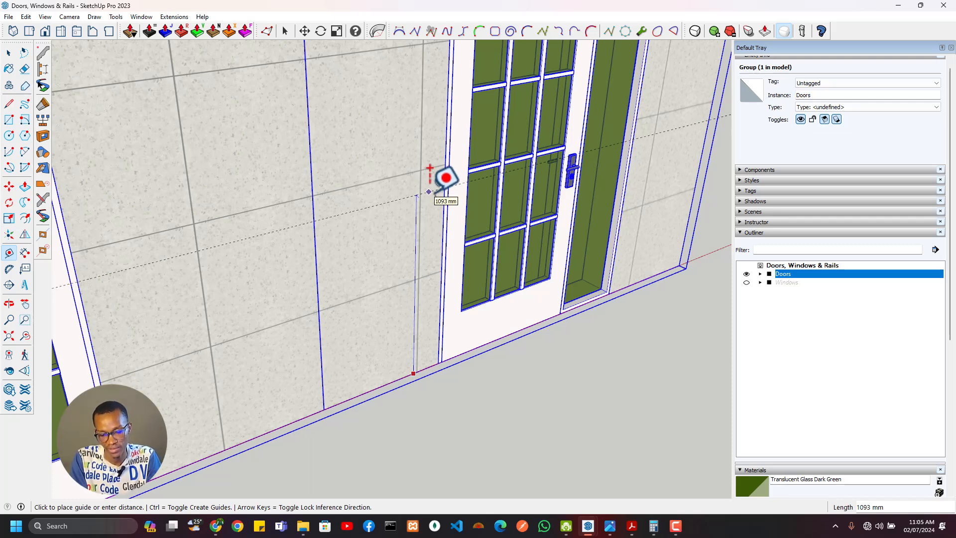
pyautogui.press('Return')
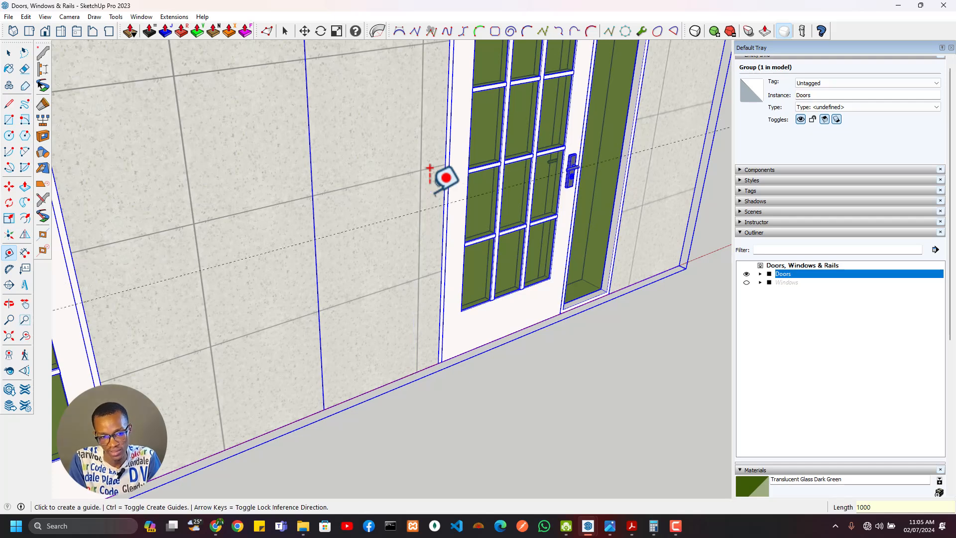
# Hide the Doors group so the area around the origin is clear except for the height guide.
pyautogui.click(746, 274)
pyautogui.scroll(-5, 388, 252)
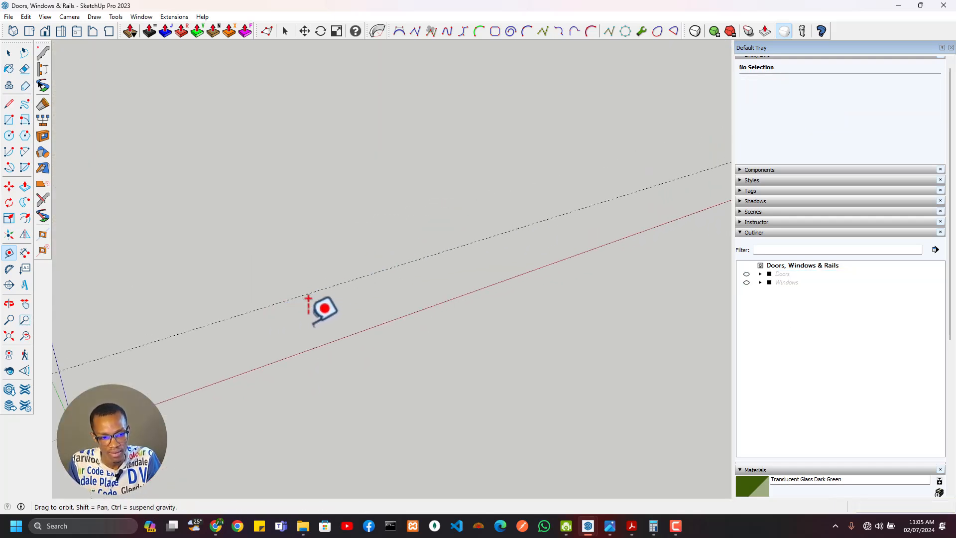
pyautogui.moveTo(519, 290)
pyautogui.mouseDown(button='middle')
pyautogui.moveTo(216, 300)
pyautogui.moveTo(235, 333)
pyautogui.mouseUp(button='middle')
# Examine the balcony railing's posts, rails and glass panels in the house render, and return to the Doors, Windows & Rails model.
pyautogui.hotkey('alt', 'Tab')
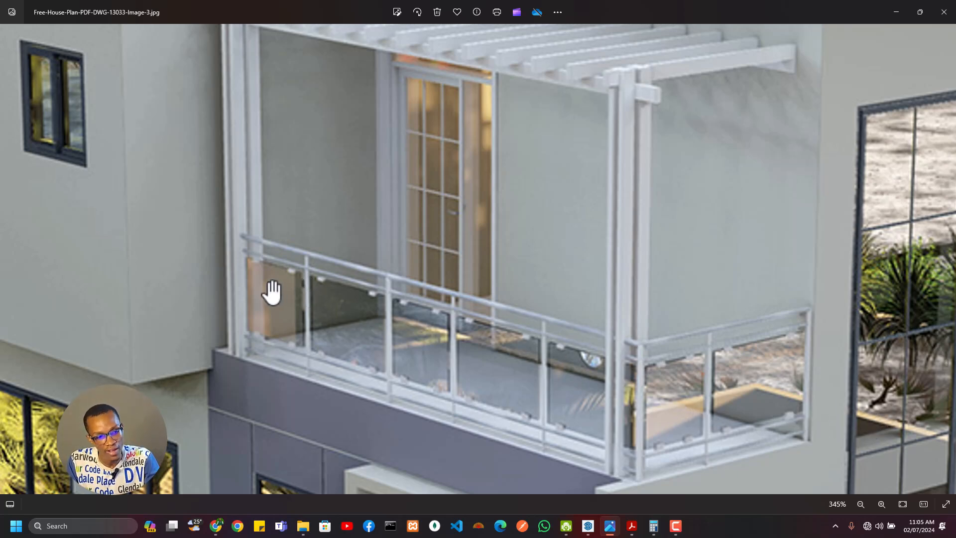
pyautogui.scroll(2, 294, 277)
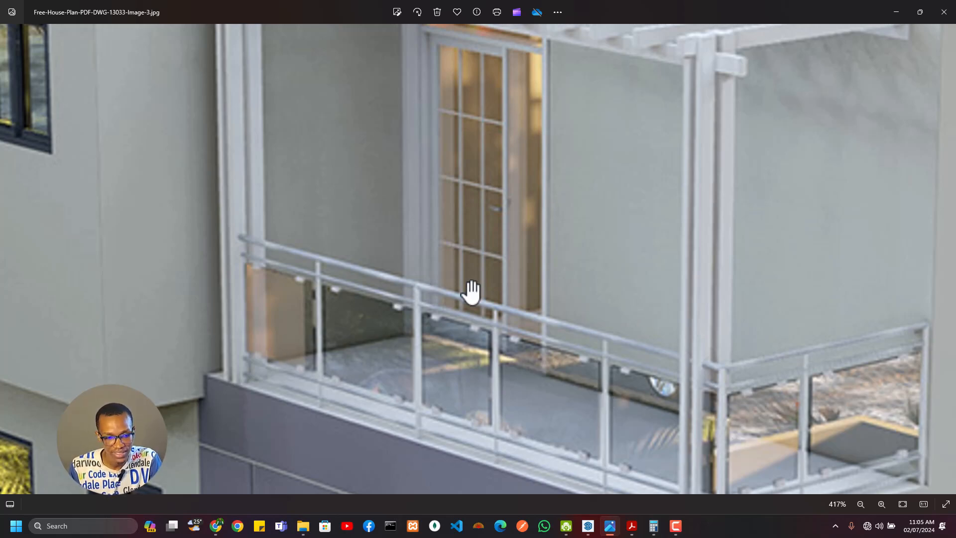
pyautogui.hotkey('alt', 'Tab')
pyautogui.moveTo(217, 305)
pyautogui.mouseDown(button='middle')
pyautogui.moveTo(348, 312)
pyautogui.moveTo(326, 312)
pyautogui.moveTo(327, 338)
pyautogui.moveTo(298, 345)
pyautogui.mouseUp(button='middle')
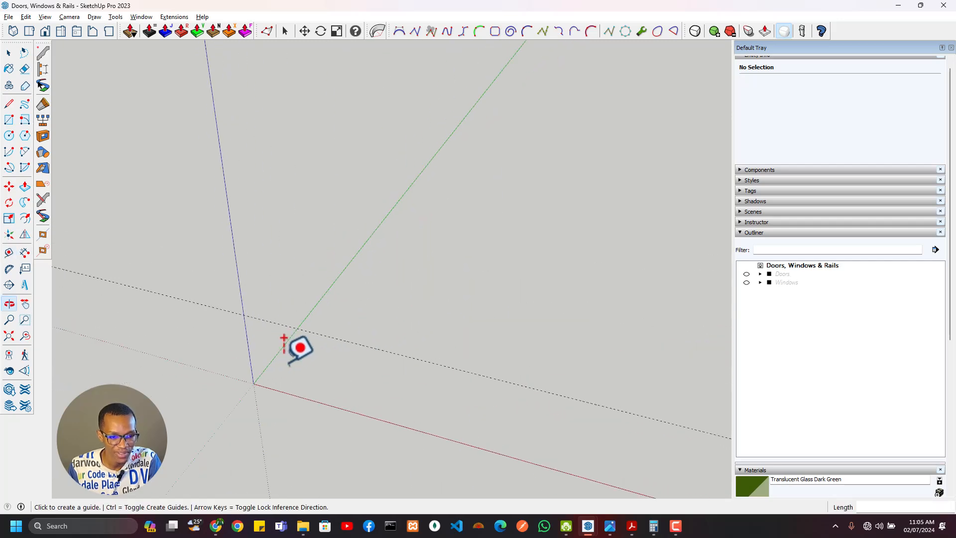
pyautogui.hotkey('alt', 'Tab')
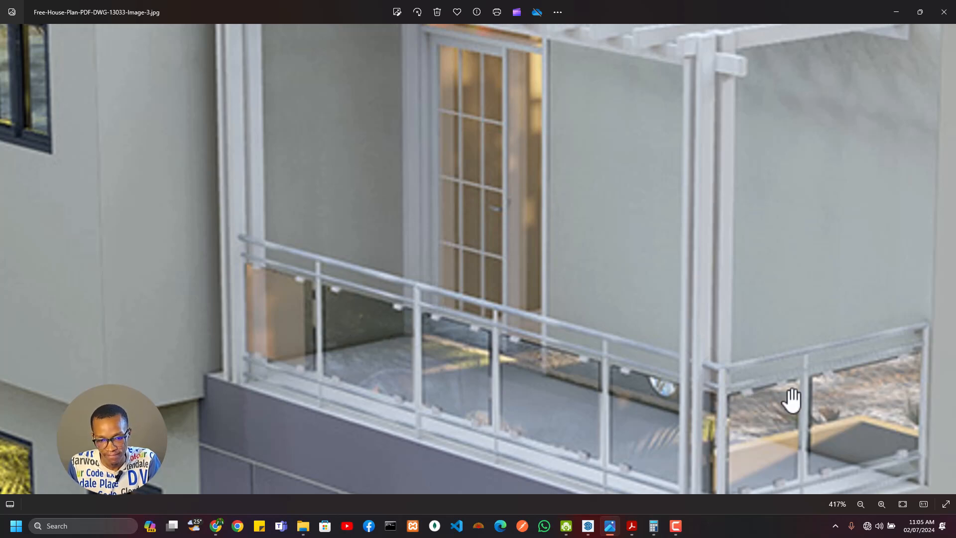
pyautogui.hotkey('alt', 'Tab')
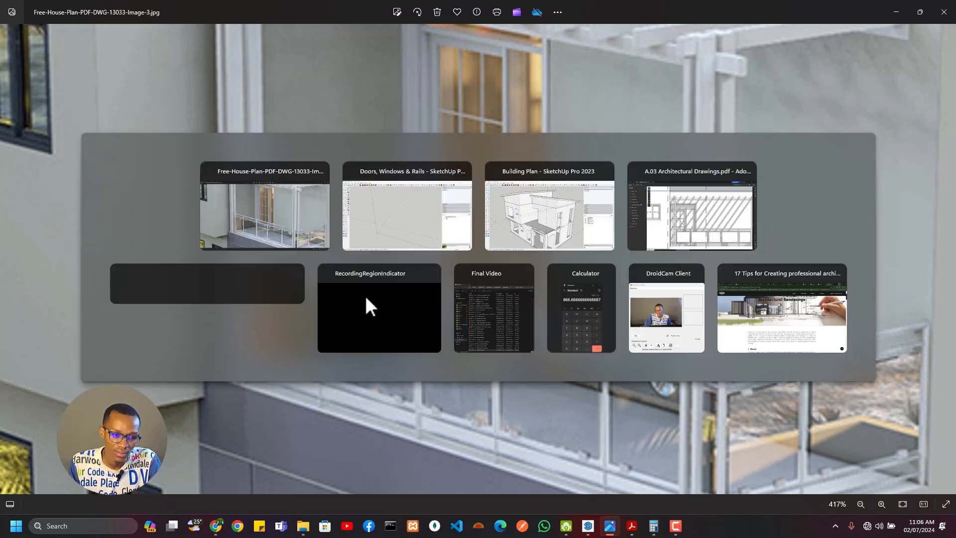
# Draw a vertical rectangle about 296 mm wide and 1209 mm high from the origin, on the plane perpendicular to the red axis.
pyautogui.moveTo(206, 396); pyautogui.dragTo(348, 356, button='middle')
pyautogui.press('r')
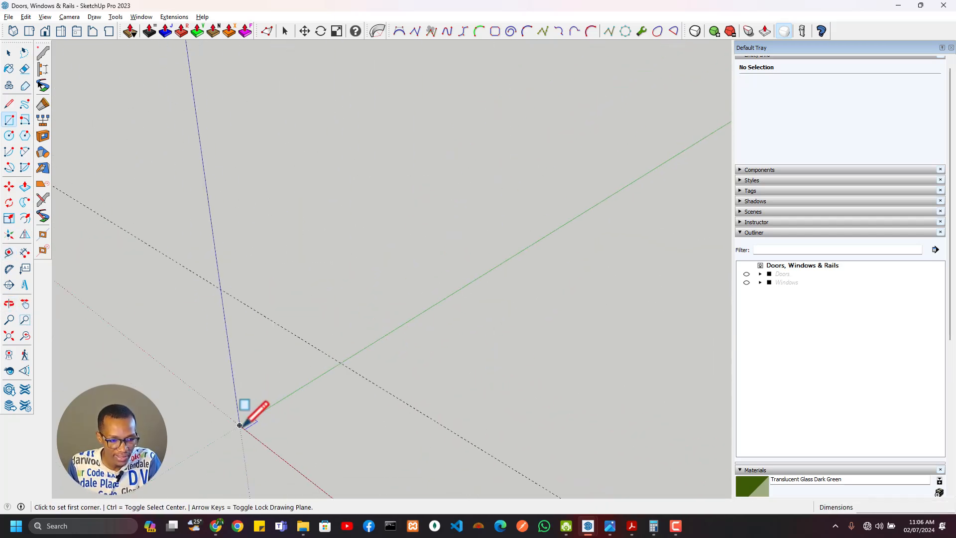
pyautogui.click(245, 407)
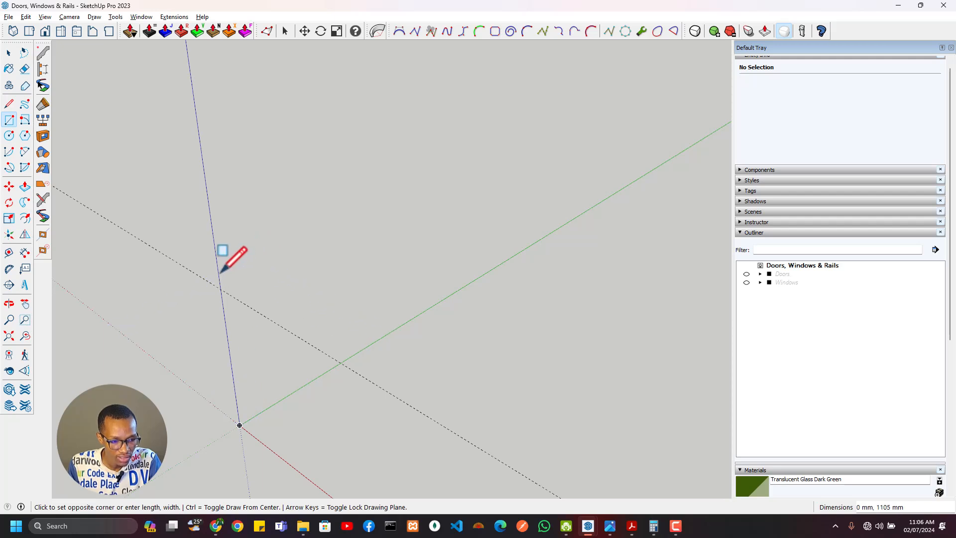
pyautogui.press('Left')
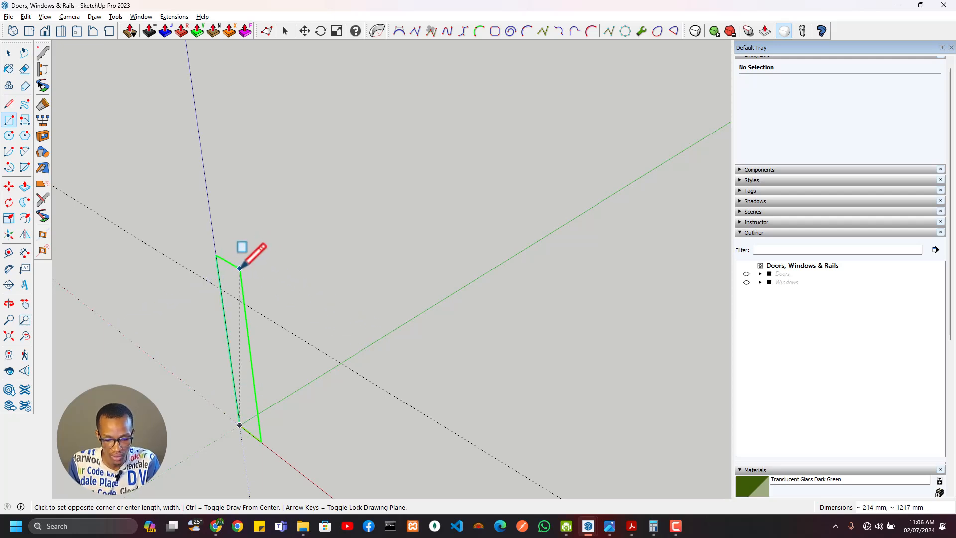
pyautogui.press('Right')
pyautogui.click(254, 225)
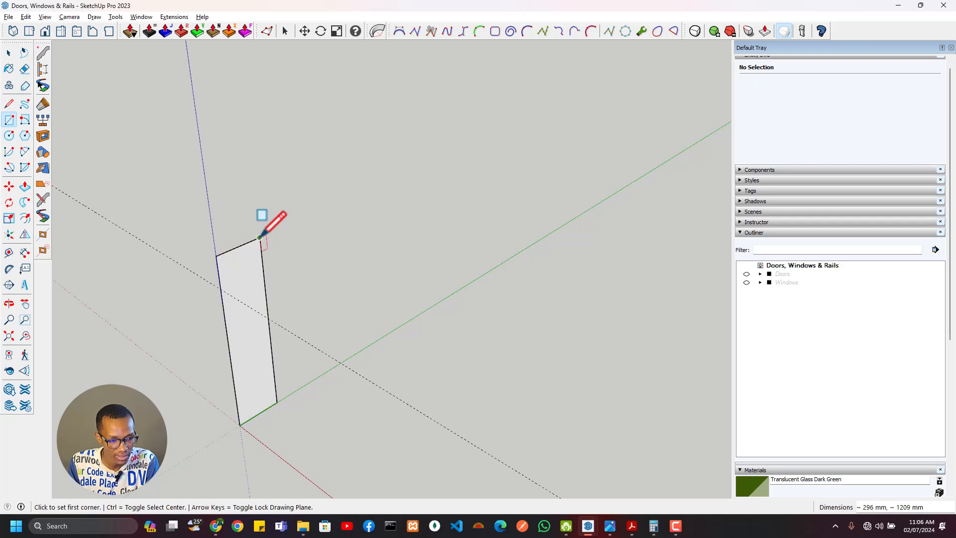
pyautogui.moveTo(262, 215); pyautogui.dragTo(213, 231, button='middle')
pyautogui.scroll(1, 214, 230)
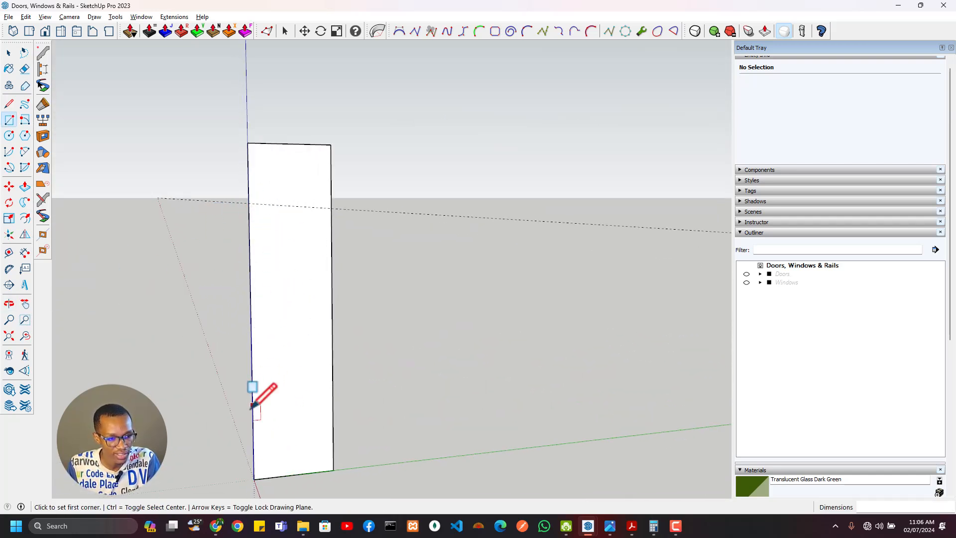
pyautogui.moveTo(261, 382); pyautogui.dragTo(333, 386, button='middle')
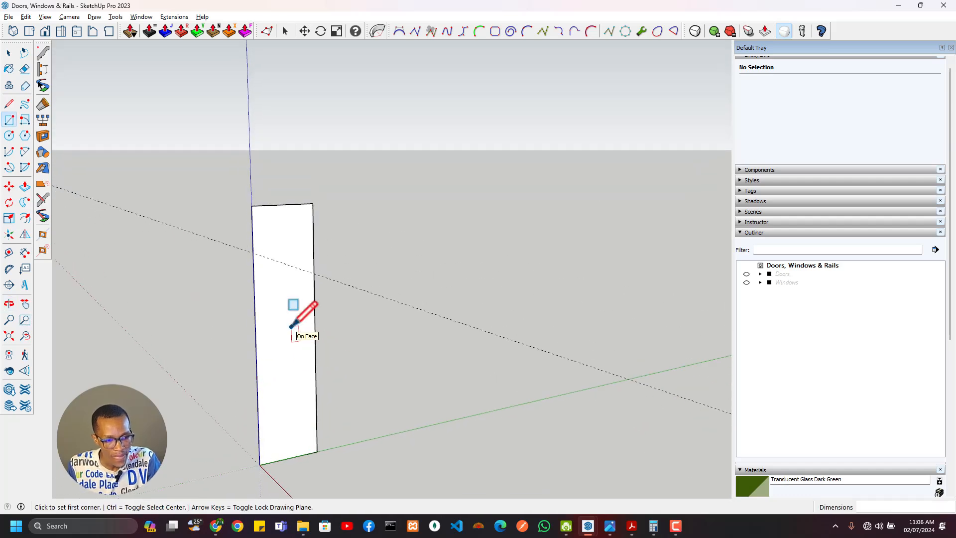
pyautogui.moveTo(292, 324); pyautogui.dragTo(238, 314, button='middle')
# Examine the railing bays and the space around them in the elevation of A.03 Architectural Drawings.pdf, and return to the SketchUp model.
pyautogui.hotkey('alt', 'Tab')
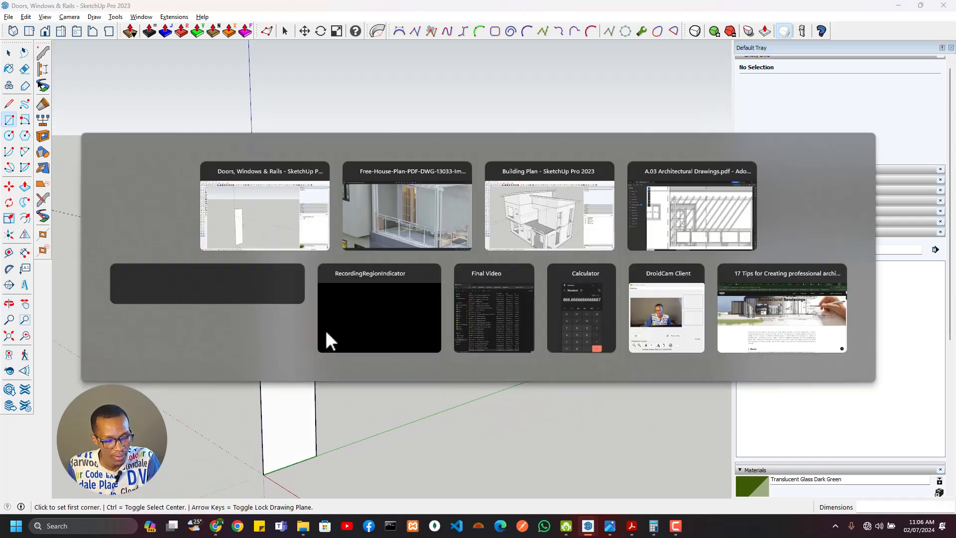
pyautogui.hotkey('alt', 'Tab')
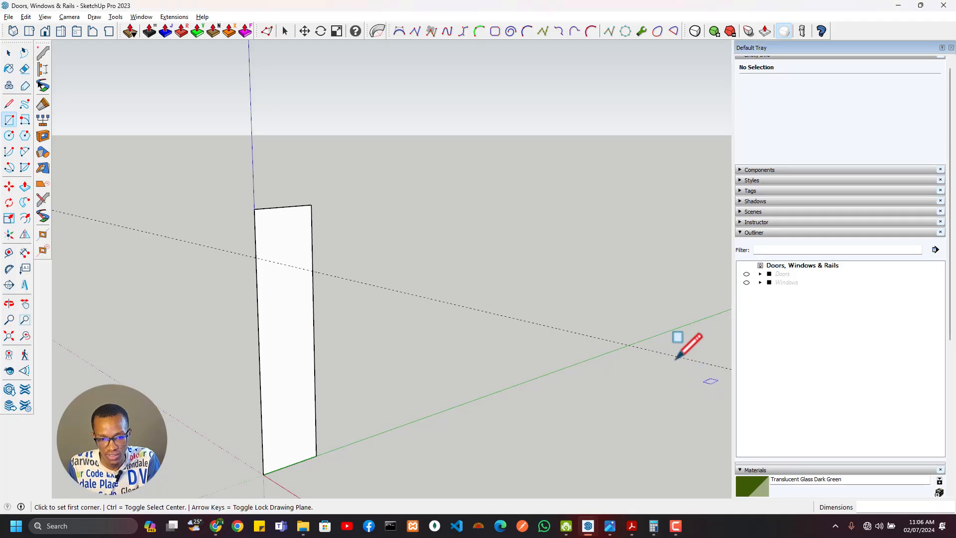
pyautogui.hotkey('alt', 'Tab')
pyautogui.hotkey('alt', 'Tab')
pyautogui.hotkey('alt', 'Tab')
pyautogui.hotkey('alt', 'Tab')
pyautogui.hotkey('alt', 'Tab')
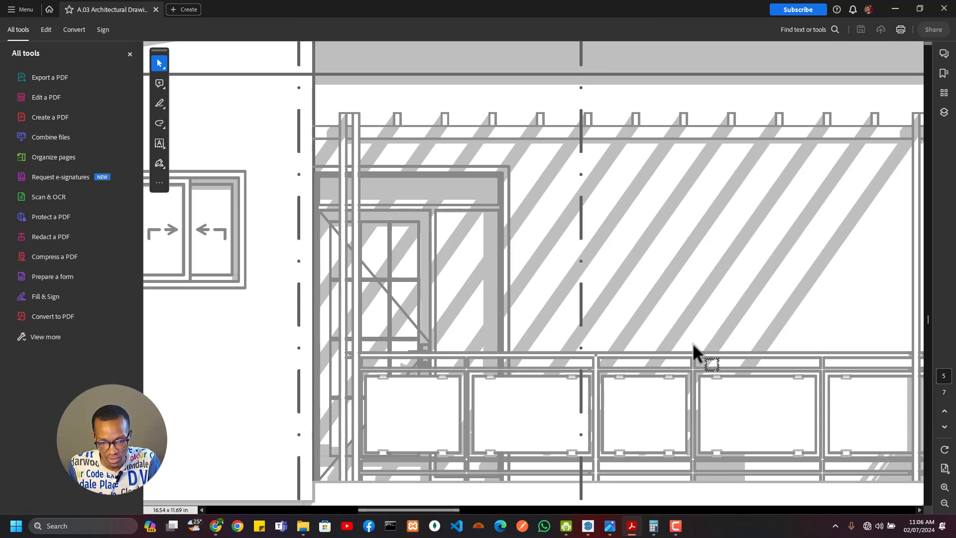
pyautogui.scroll(-3, 694, 347)
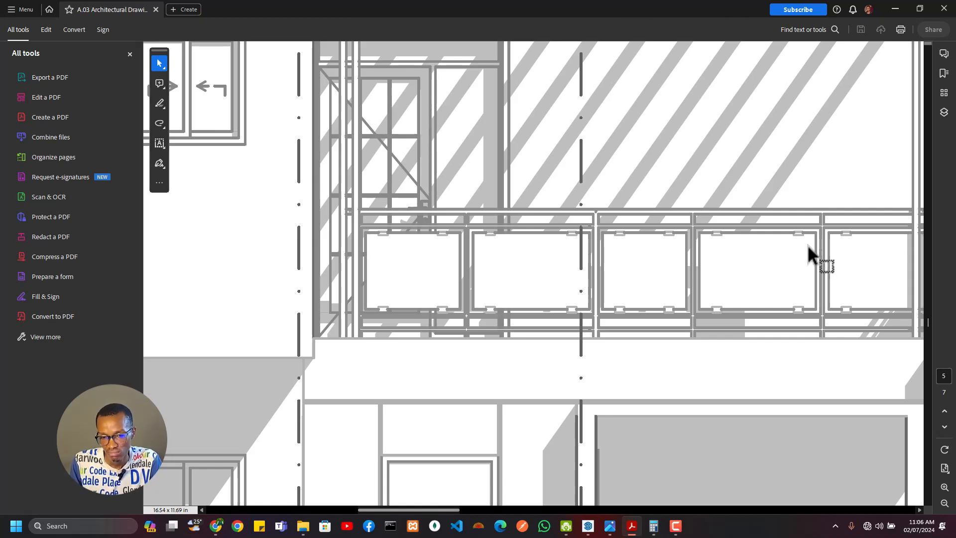
pyautogui.scroll(-3, 628, 431)
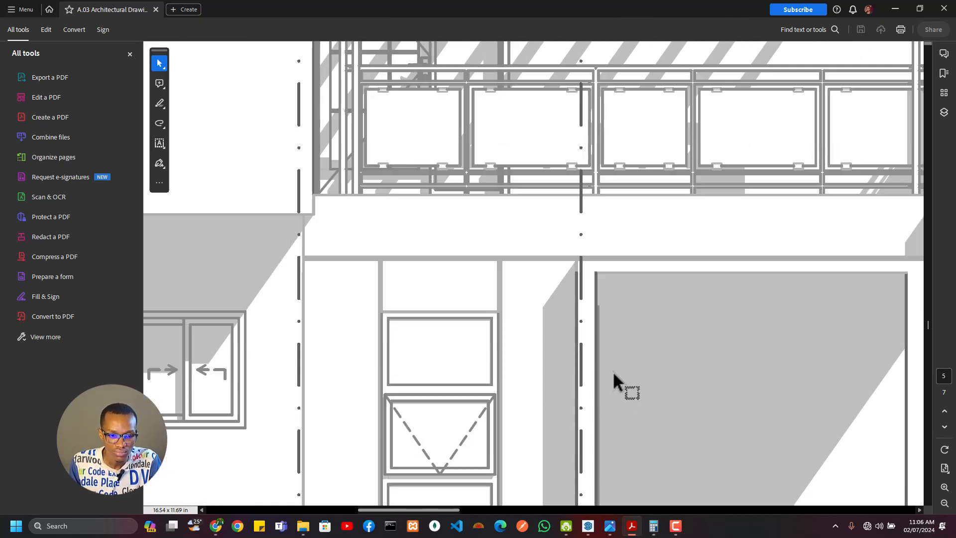
pyautogui.scroll(5, 614, 380)
pyautogui.moveTo(319, 163); pyautogui.dragTo(433, 306)
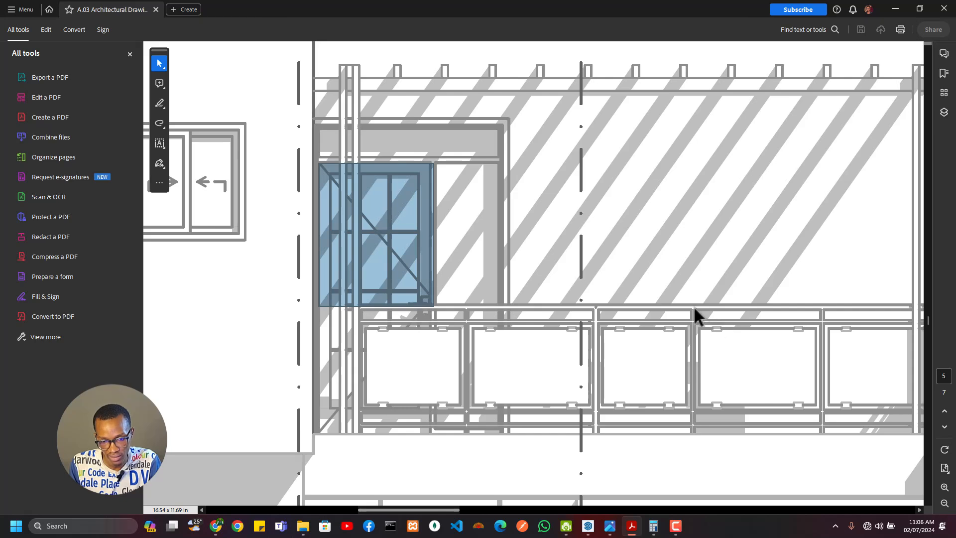
pyautogui.moveTo(693, 306); pyautogui.dragTo(821, 421)
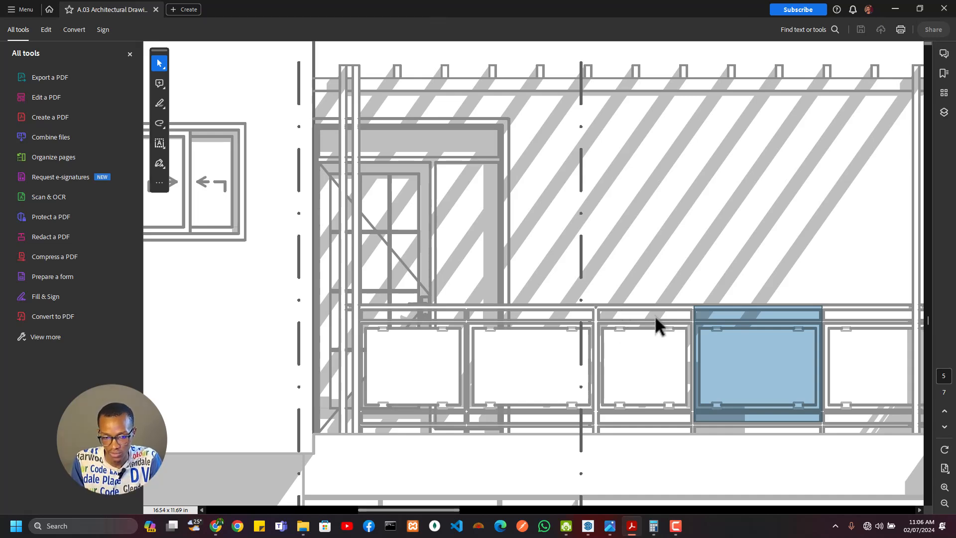
pyautogui.hotkey('alt', 'Tab')
pyautogui.hotkey('alt', 'Tab')
pyautogui.press('Tab')
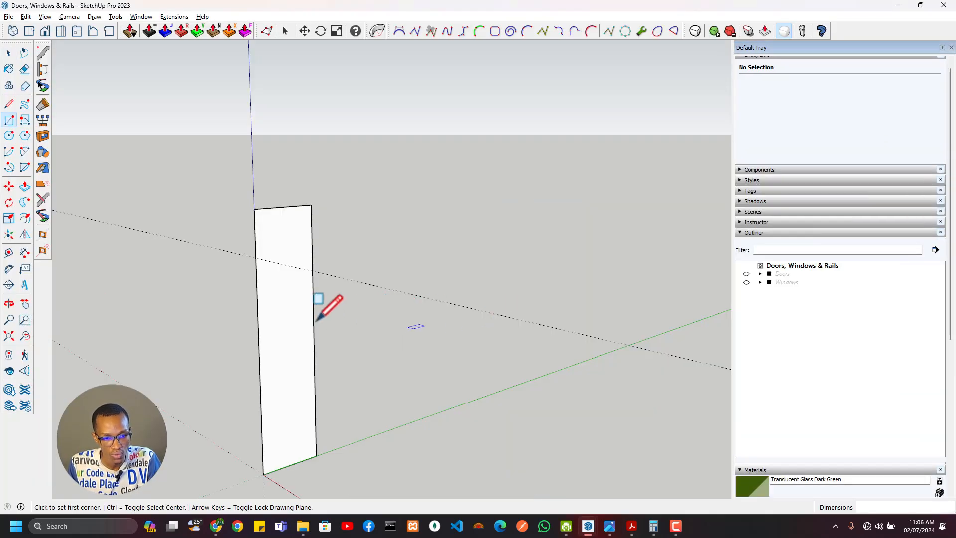
# Compare the upright rectangle with the posts and rails in the PDF elevation, and switch back to the Doors, Windows & Rails model.
pyautogui.moveTo(268, 251); pyautogui.dragTo(268, 257, button='middle')
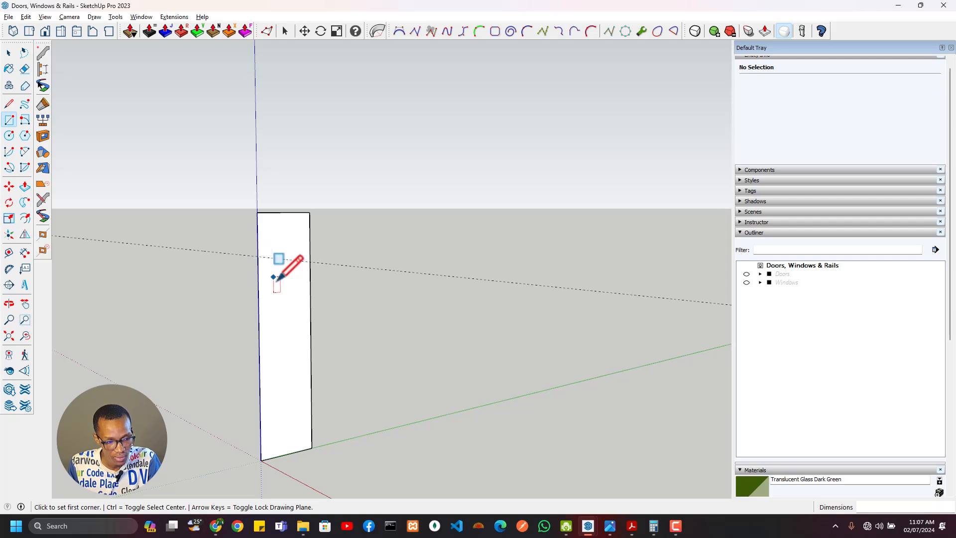
pyautogui.moveTo(275, 282); pyautogui.dragTo(273, 327, button='middle')
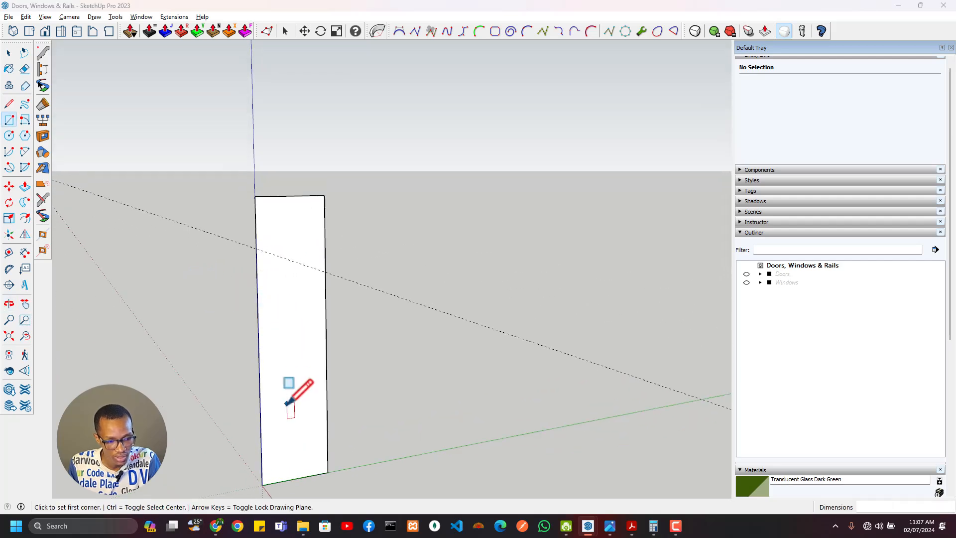
pyautogui.hotkey('alt', 'Tab')
pyautogui.hotkey('alt', 'Tab', 'Tab')
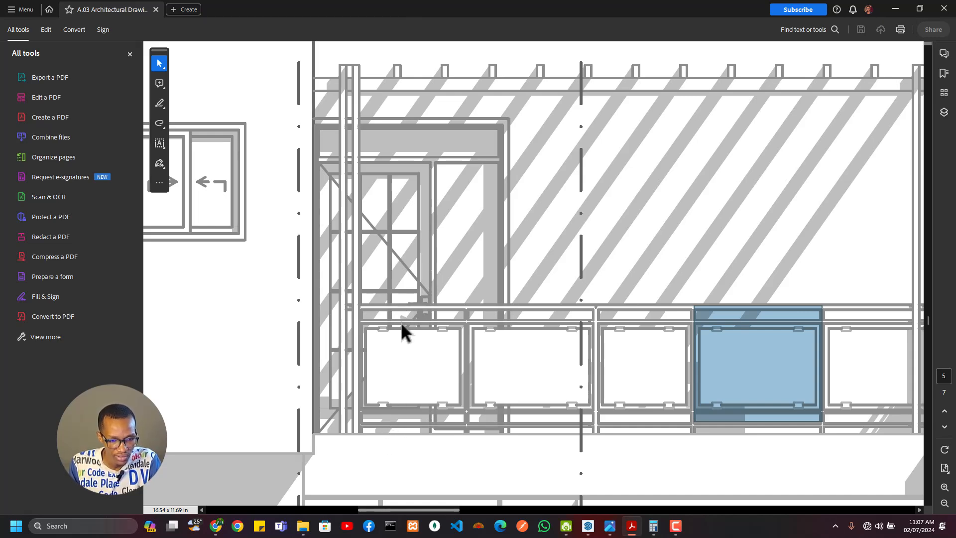
pyautogui.hotkey('alt', 'Tab')
pyautogui.hotkey('alt', 'Tab')
pyautogui.hotkey('alt', 'Tab')
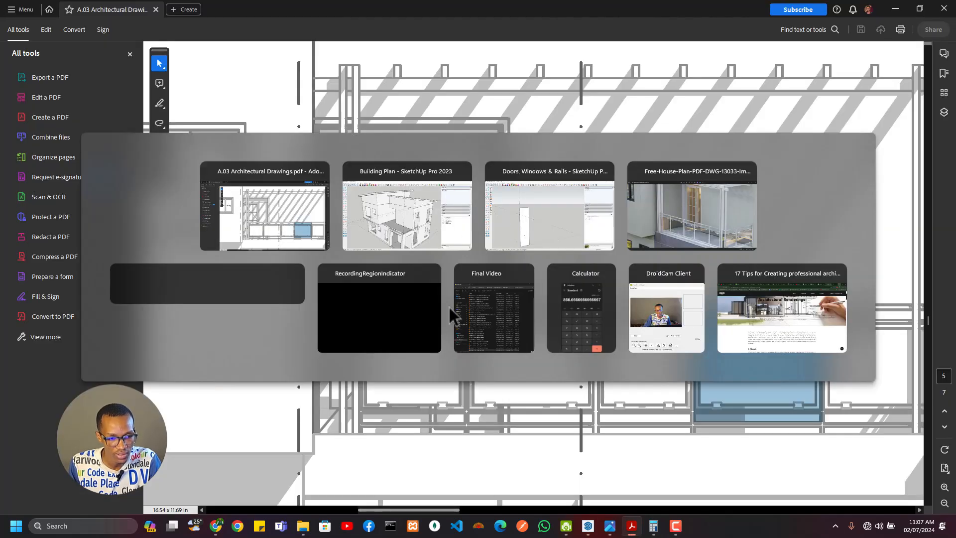
# Split the rectangle with a line across it at the 1000 mm guide and erase the part above.
pyautogui.moveTo(269, 217); pyautogui.dragTo(266, 243, button='middle')
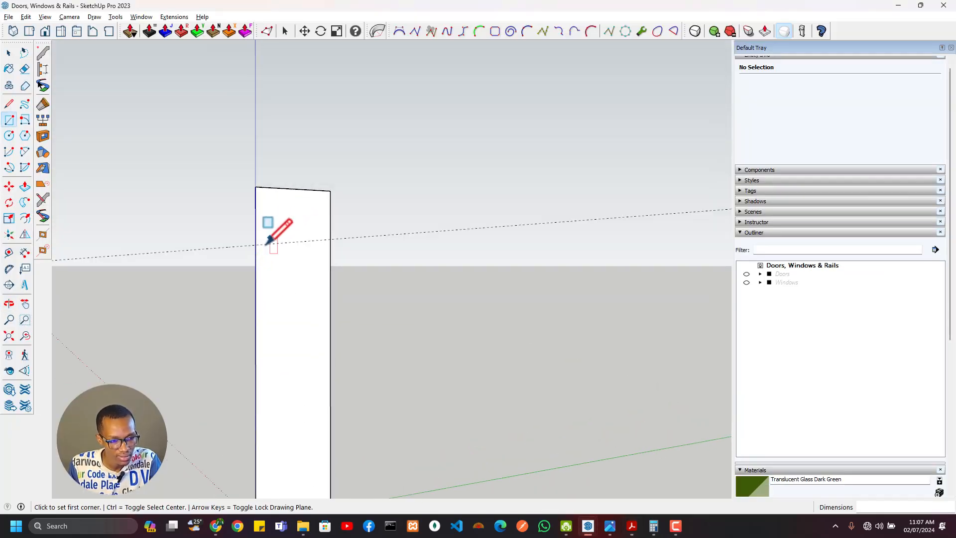
pyautogui.press('l')
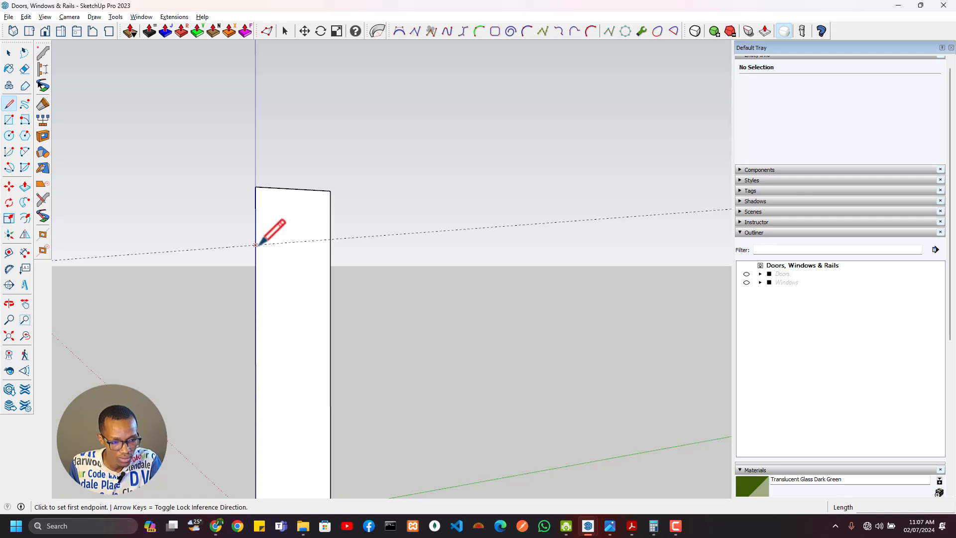
pyautogui.click(256, 245)
pyautogui.click(330, 245)
pyautogui.press('e')
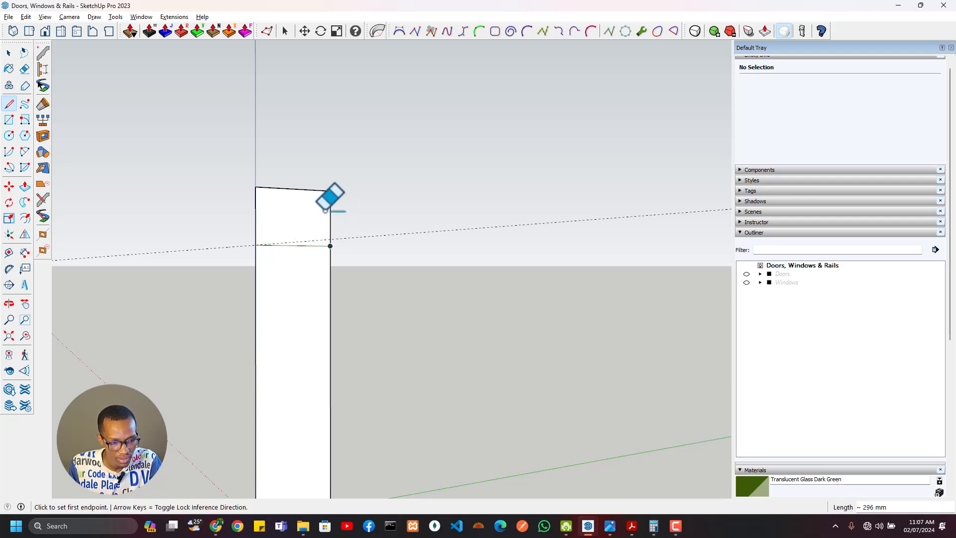
pyautogui.moveTo(329, 210)
pyautogui.mouseDown()
pyautogui.moveTo(288, 191)
pyautogui.moveTo(256, 191)
pyautogui.moveTo(271, 256)
pyautogui.mouseUp()
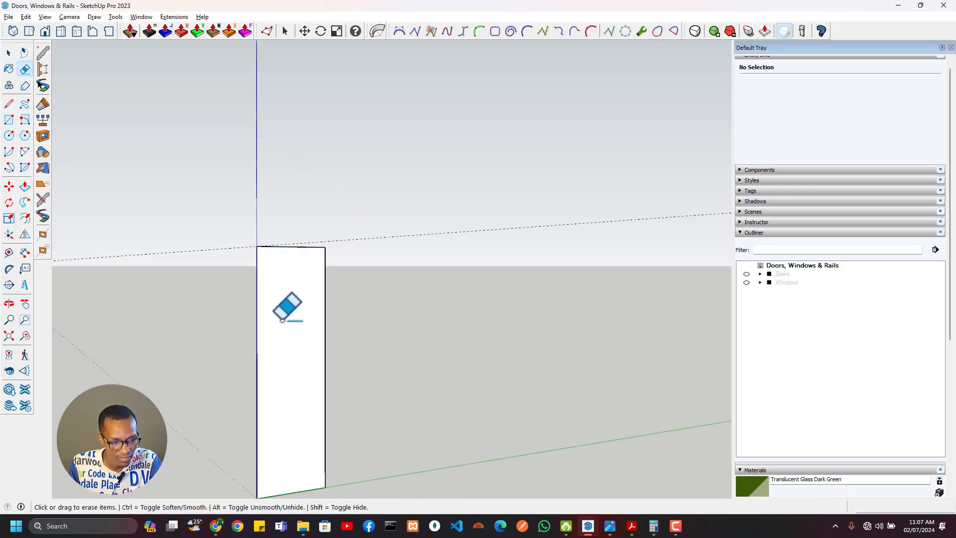
# Extrude the trimmed rectangle about 381 mm along the red axis with Push/Pull to form an upright block.
pyautogui.moveTo(287, 320)
pyautogui.mouseDown(button='middle')
pyautogui.moveTo(264, 405)
pyautogui.moveTo(277, 390)
pyautogui.mouseUp(button='middle')
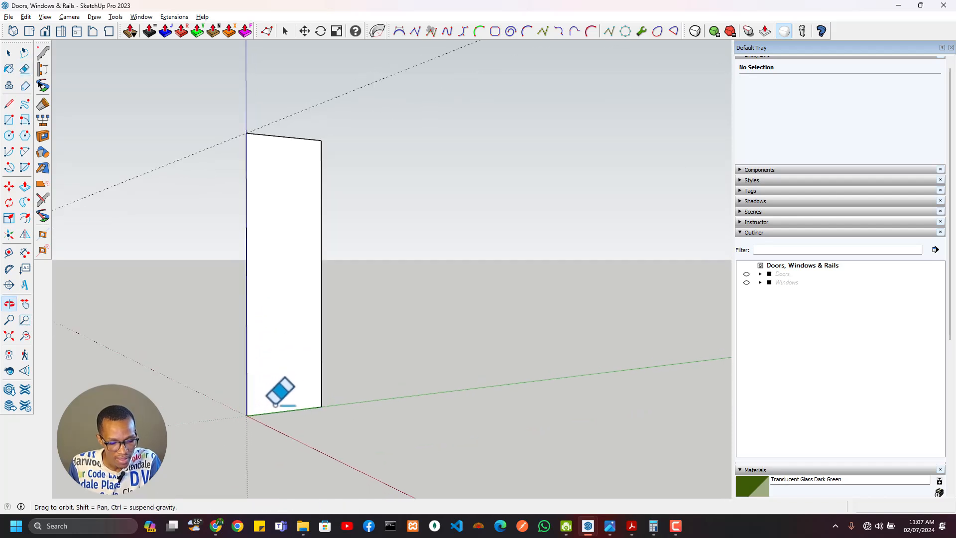
pyautogui.press('p')
pyautogui.moveTo(278, 384); pyautogui.dragTo(320, 412)
pyautogui.moveTo(315, 414); pyautogui.dragTo(312, 441, button='middle')
pyautogui.press('t')
pyautogui.scroll(3, 287, 422)
pyautogui.click(286, 428)
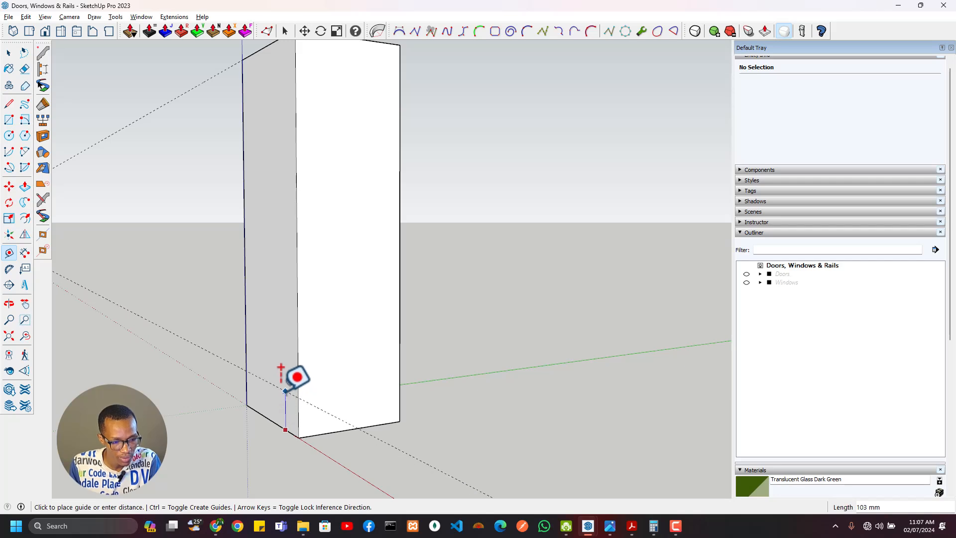
pyautogui.press('space')
# Select all the connected faces and edges of the upright block and make them a group.
pyautogui.click(390, 324)
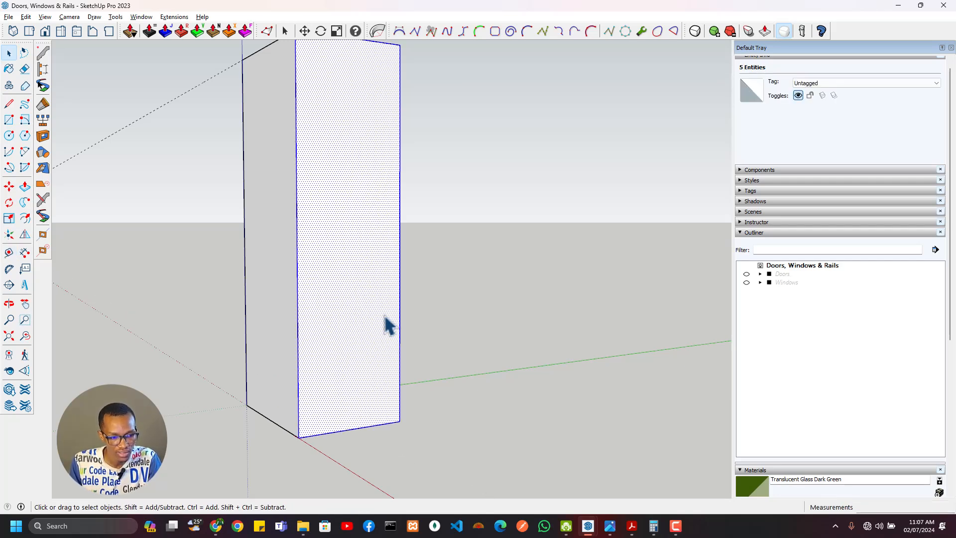
pyautogui.tripleClick(391, 324)
pyautogui.rightClick(391, 324)
pyautogui.click(416, 180)
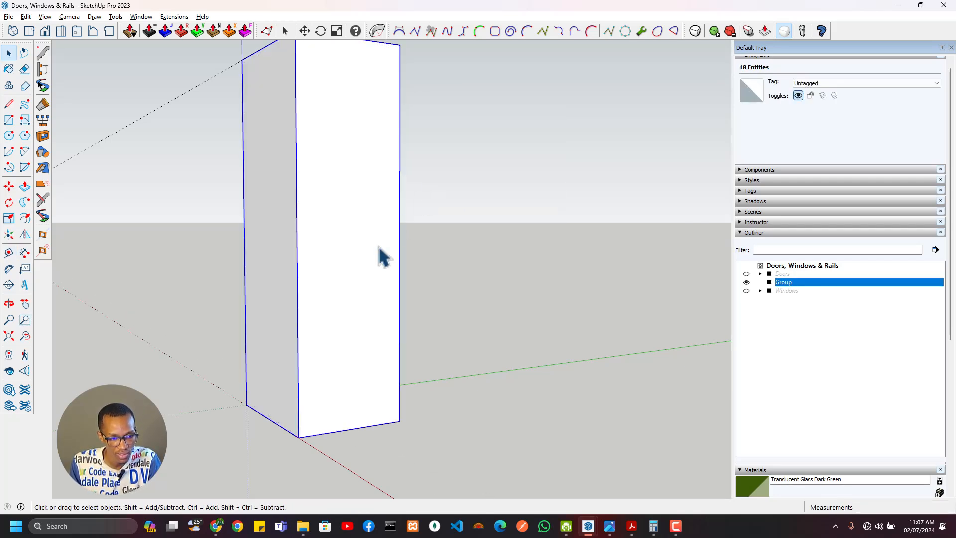
# Move the block group 381 mm along the red axis so its front bottom corner sits on the origin.
pyautogui.scroll(-2, 308, 312)
pyautogui.moveTo(308, 312); pyautogui.dragTo(301, 313, button='middle')
pyautogui.scroll(2, 293, 353)
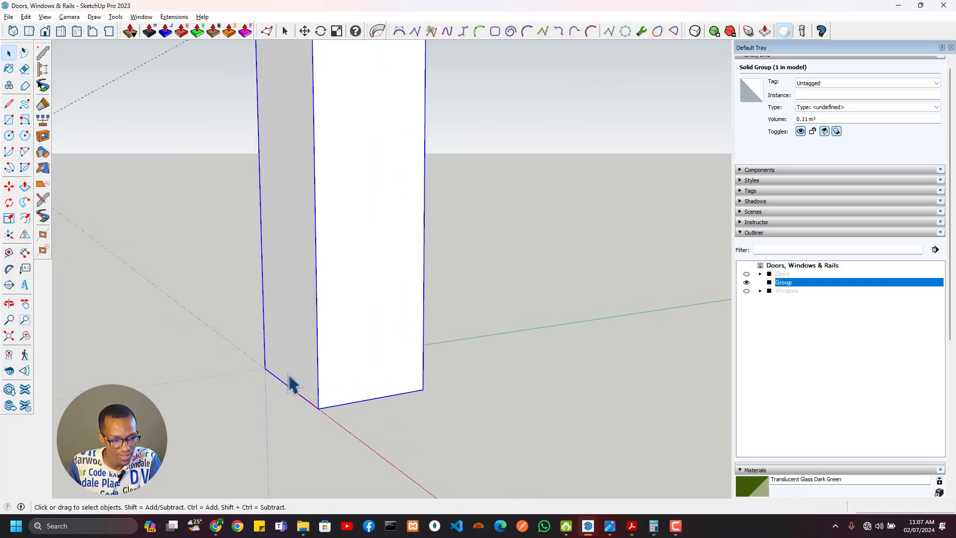
pyautogui.press('m')
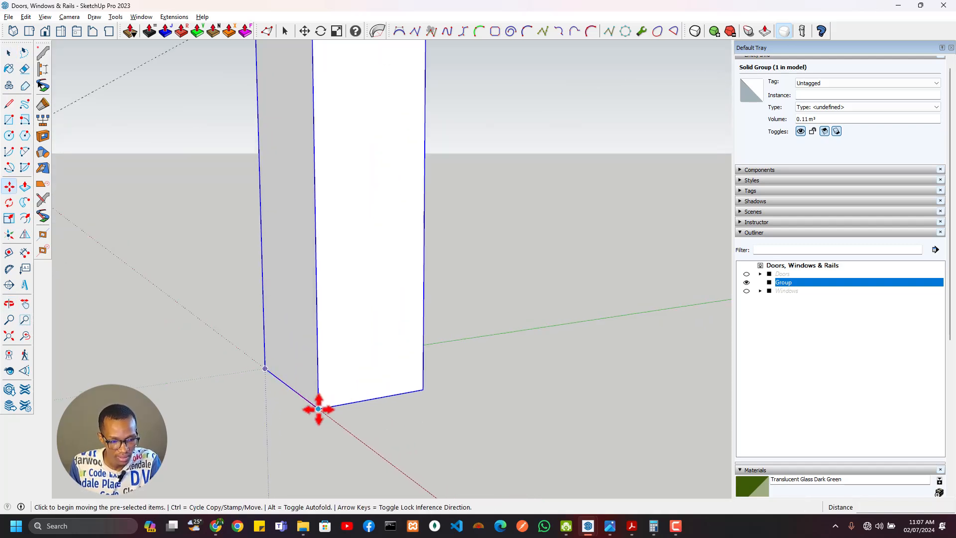
pyautogui.click(318, 407)
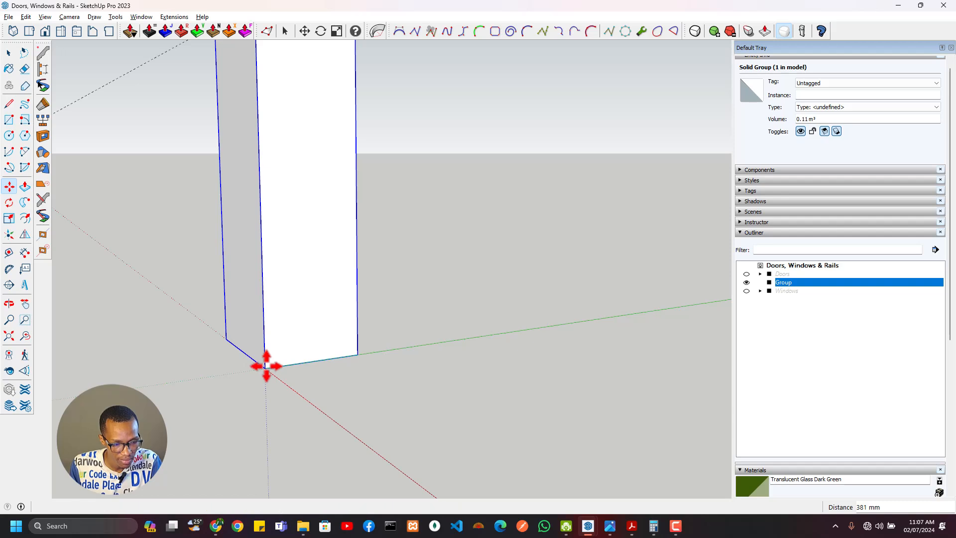
pyautogui.press('Escape')
# Place a horizontal guide 100 mm above the block's bottom edge and another guide 200 mm above that one.
pyautogui.press('t')
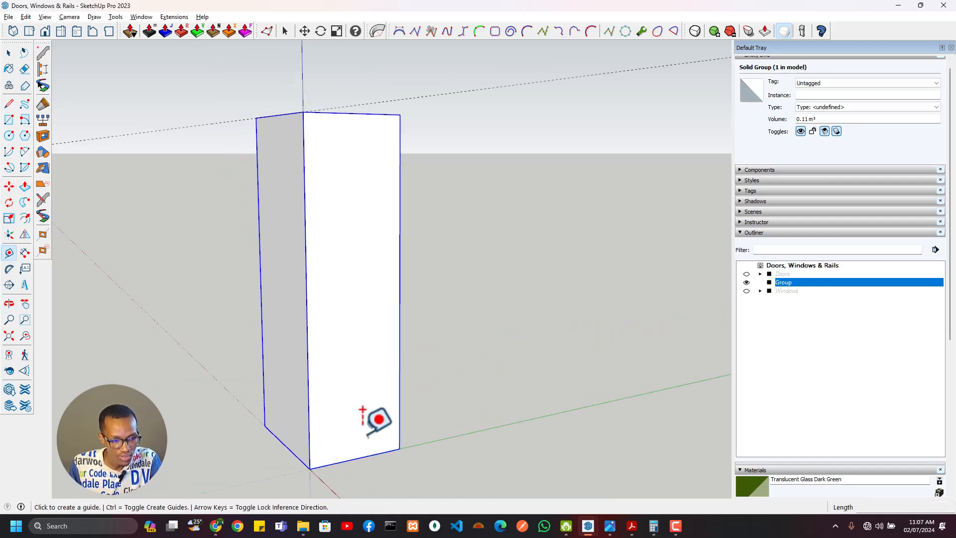
pyautogui.click(293, 453)
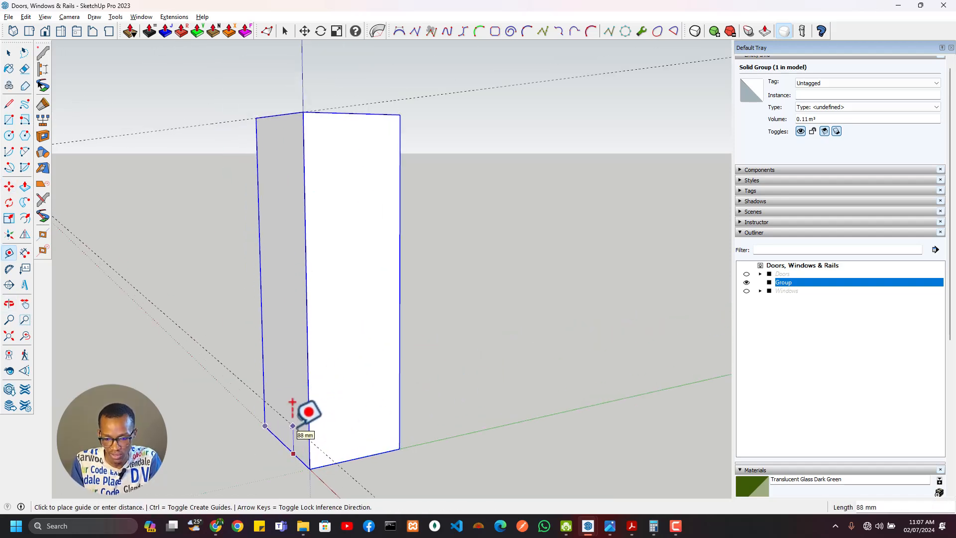
pyautogui.press('Return')
pyautogui.moveTo(345, 418); pyautogui.dragTo(390, 390, button='middle')
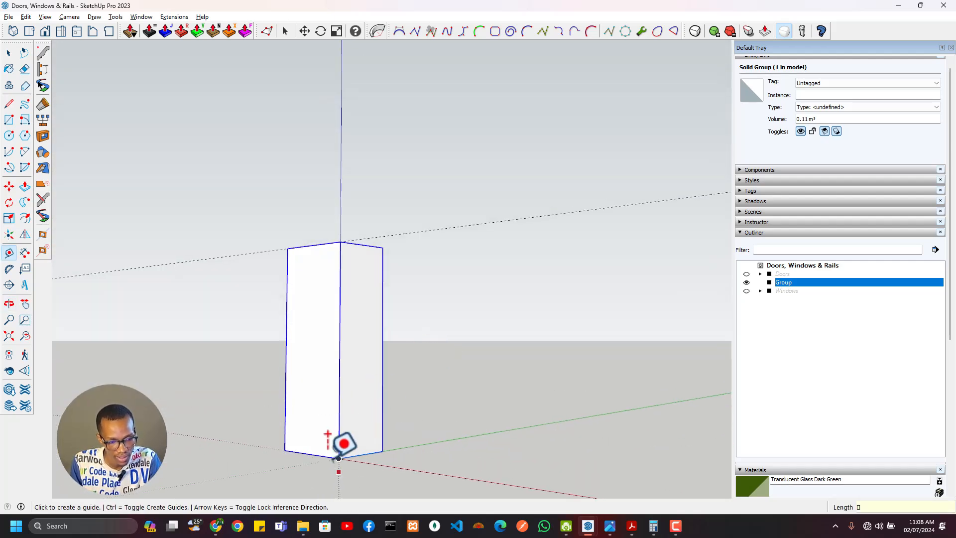
pyautogui.click(320, 454)
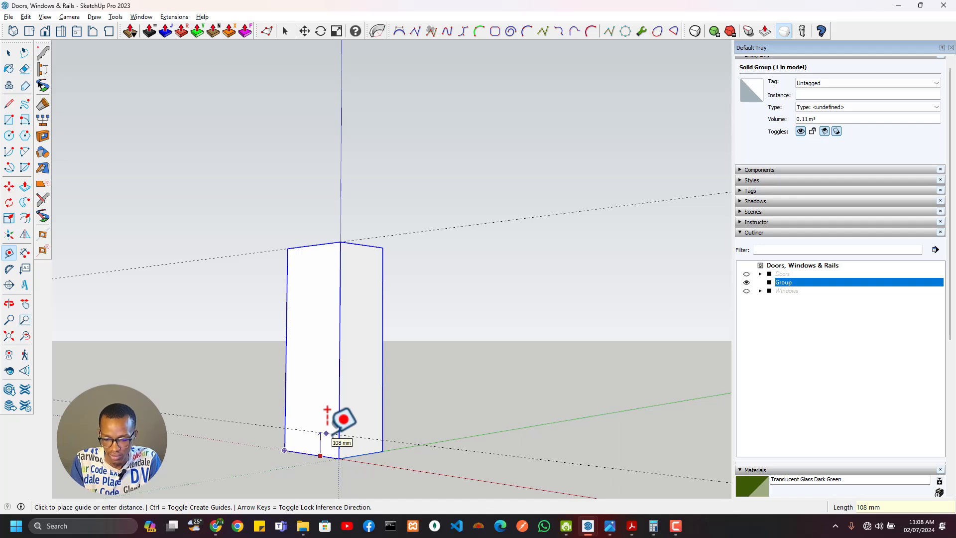
pyautogui.click(326, 432)
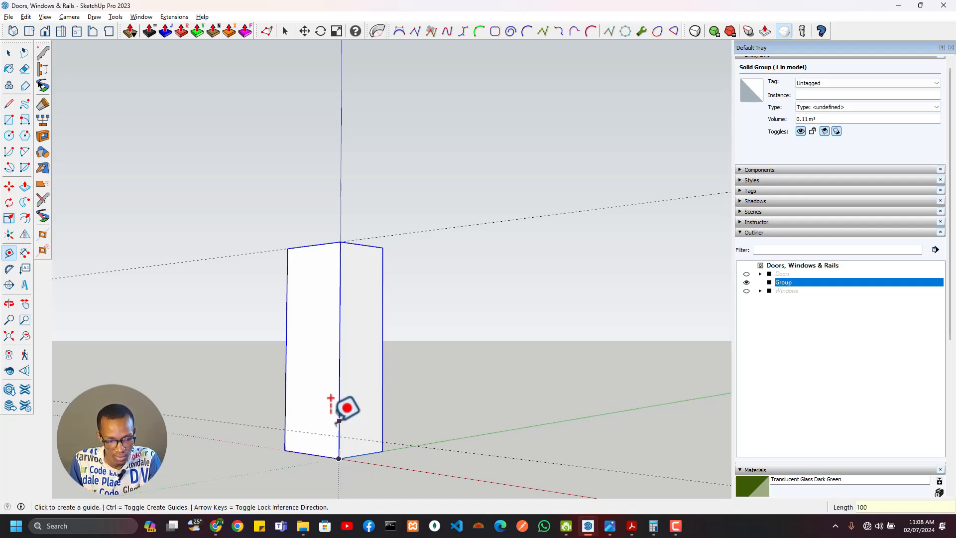
pyautogui.click(321, 433)
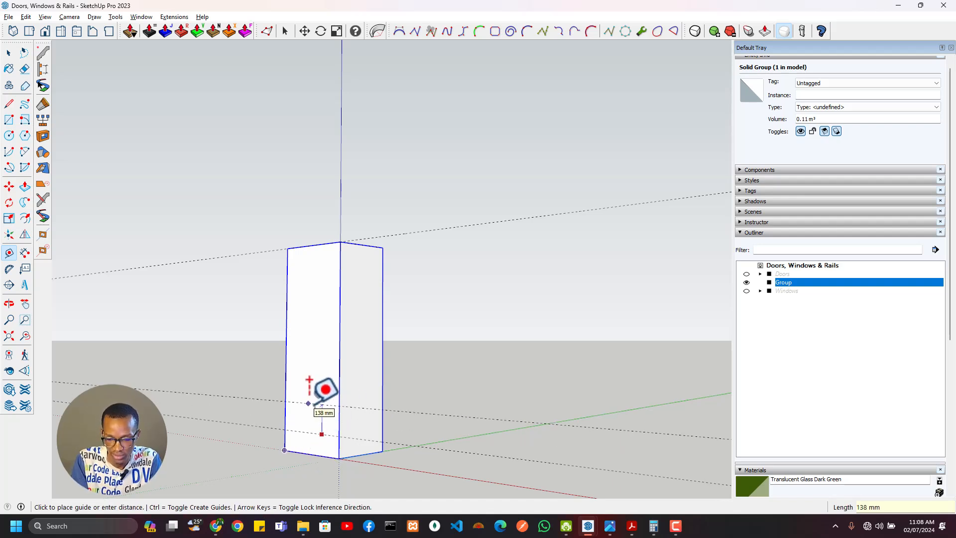
pyautogui.press('Return')
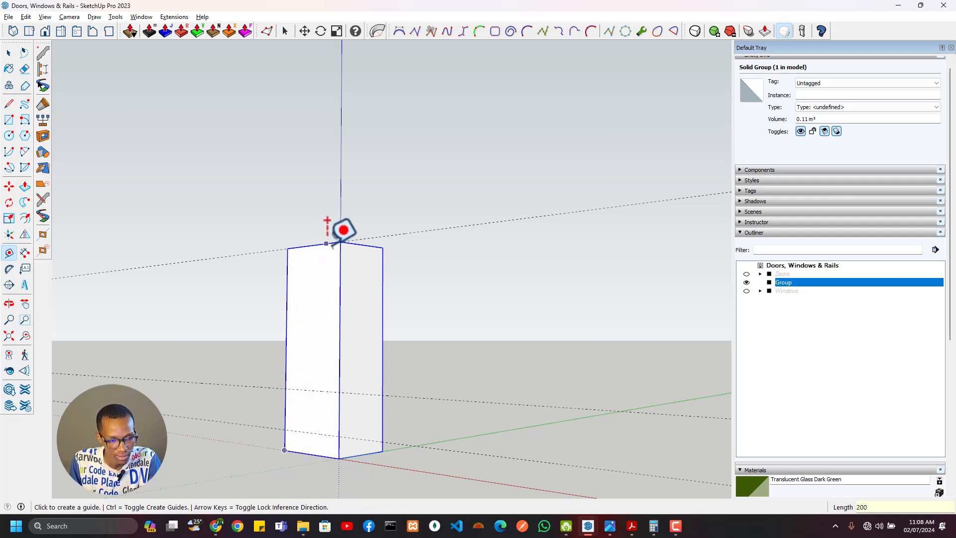
# Place a horizontal guide 200 mm below the block's top edge.
pyautogui.click(326, 245)
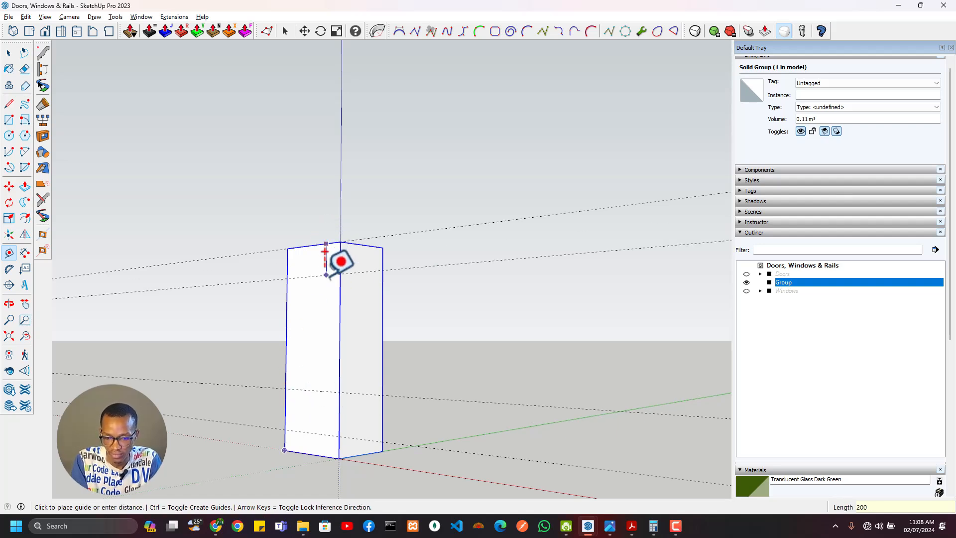
pyautogui.moveTo(364, 297); pyautogui.dragTo(509, 297, button='middle')
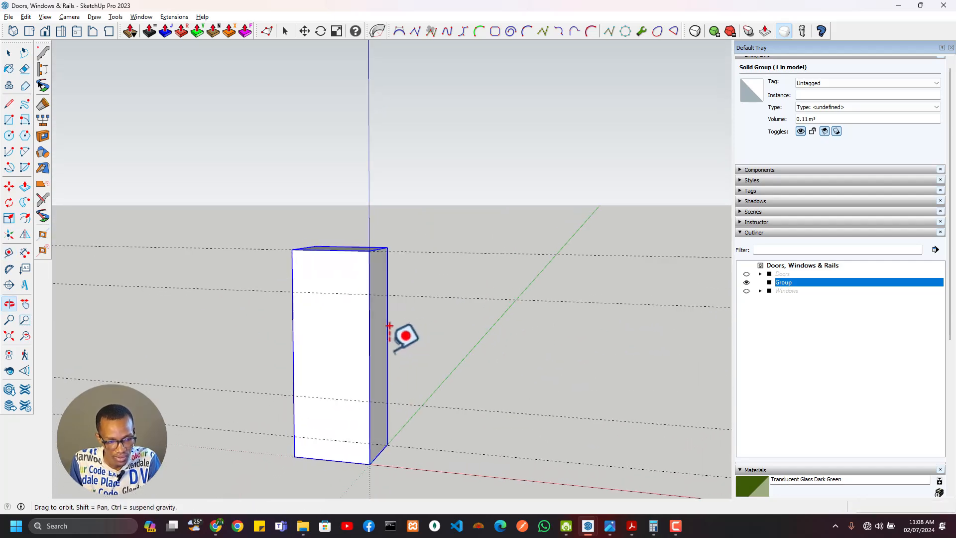
pyautogui.moveTo(389, 326); pyautogui.dragTo(335, 296, button='middle')
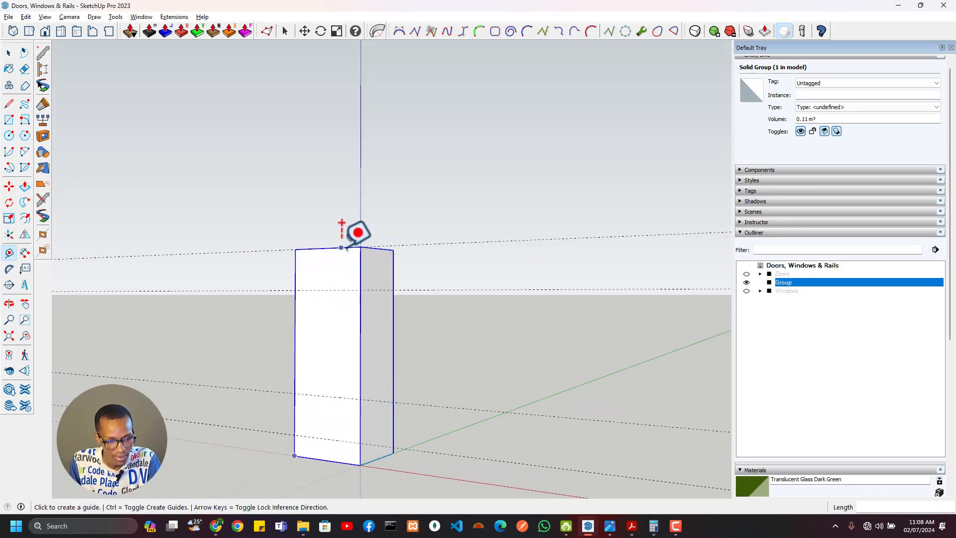
# Offset two more guides by 25 mm: one below the middle horizontal guide and one above the guide near the top.
pyautogui.click(346, 397)
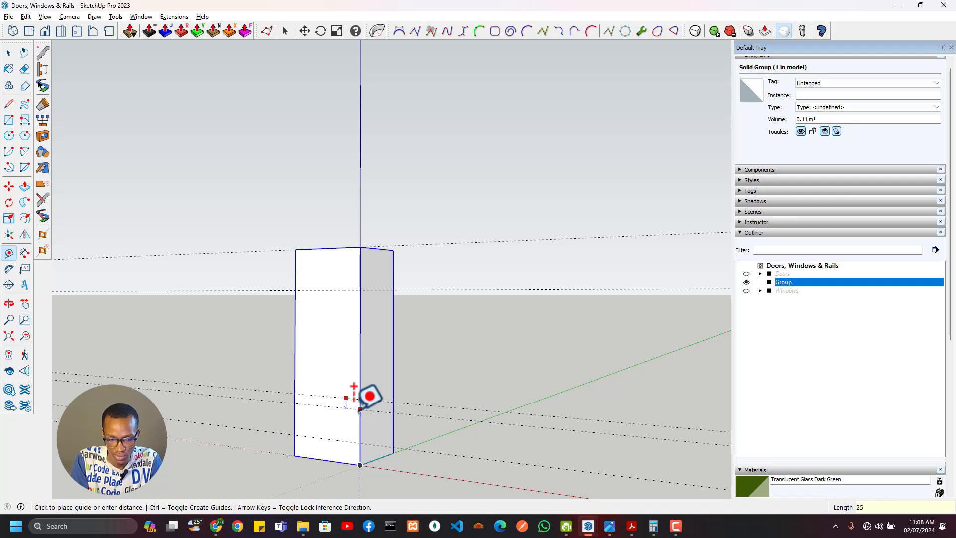
pyautogui.press('Return')
pyautogui.click(346, 290)
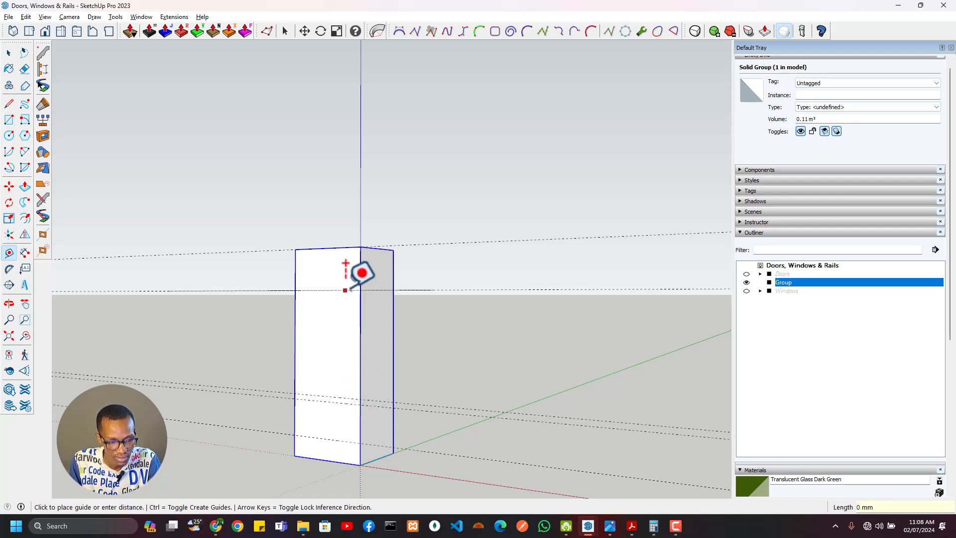
pyautogui.press('Return')
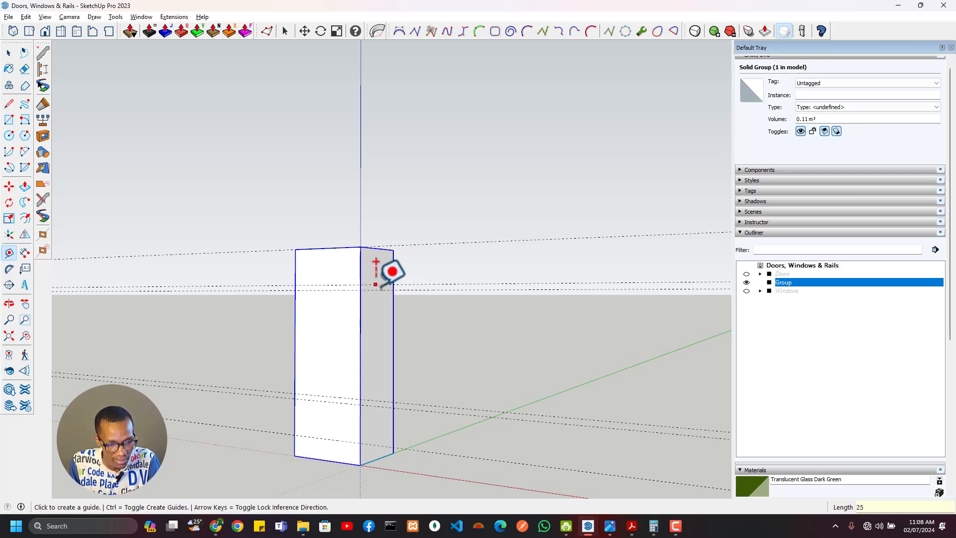
# Compare the guide layout with the railing's glass panels and posts in the PDF elevation, and switch back to the Doors, Windows & Rails model.
pyautogui.hotkey('alt', 'Tab')
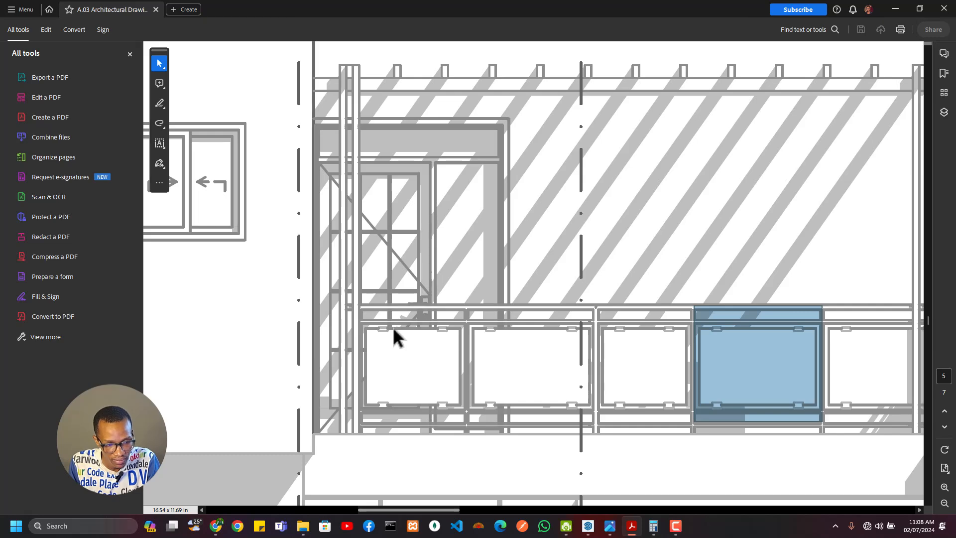
pyautogui.hotkey('alt', 'Tab')
pyautogui.scroll(-1, 380, 273)
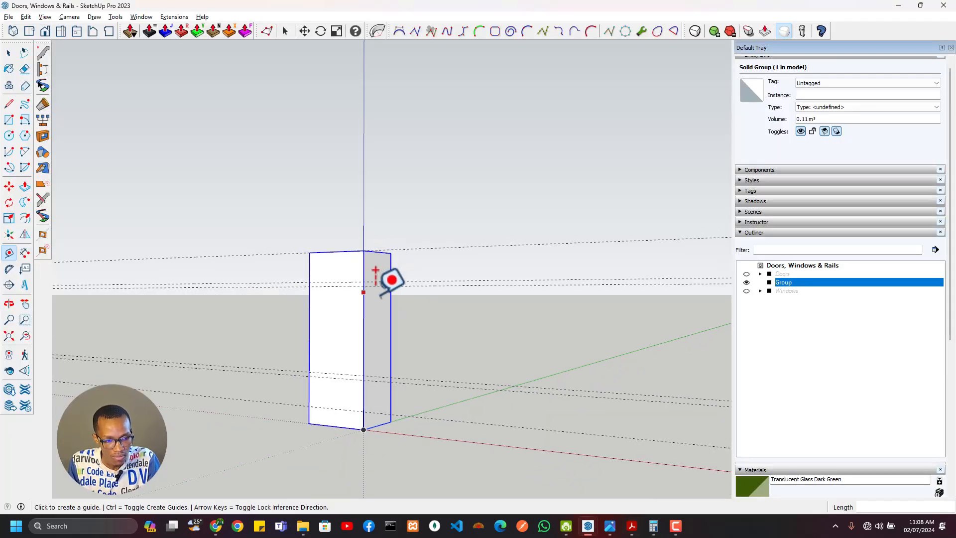
pyautogui.scroll(2, 376, 297)
pyautogui.keyDown('shift'); pyautogui.moveTo(373, 301); pyautogui.dragTo(318, 287, button='middle'); pyautogui.keyUp('shift')
pyautogui.hotkey('alt', 'Tab')
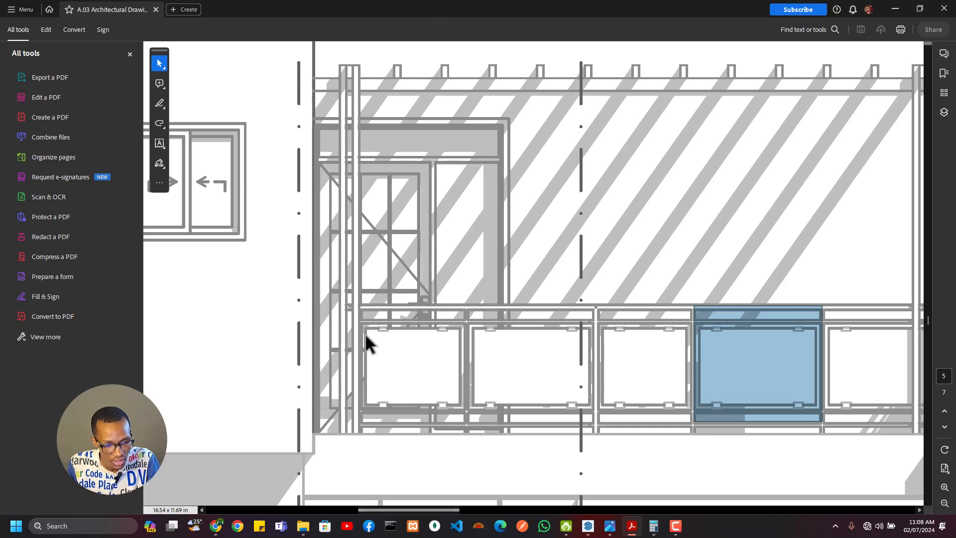
pyautogui.hotkey('alt', 'Tab')
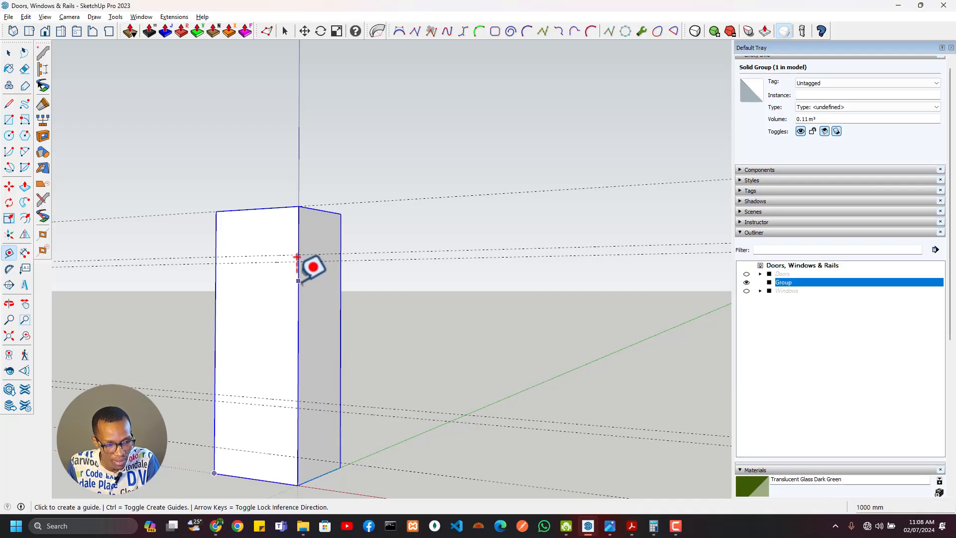
# Place a vertical guide on the block's face, 100 mm in from the upright edge at the origin.
pyautogui.press('Escape')
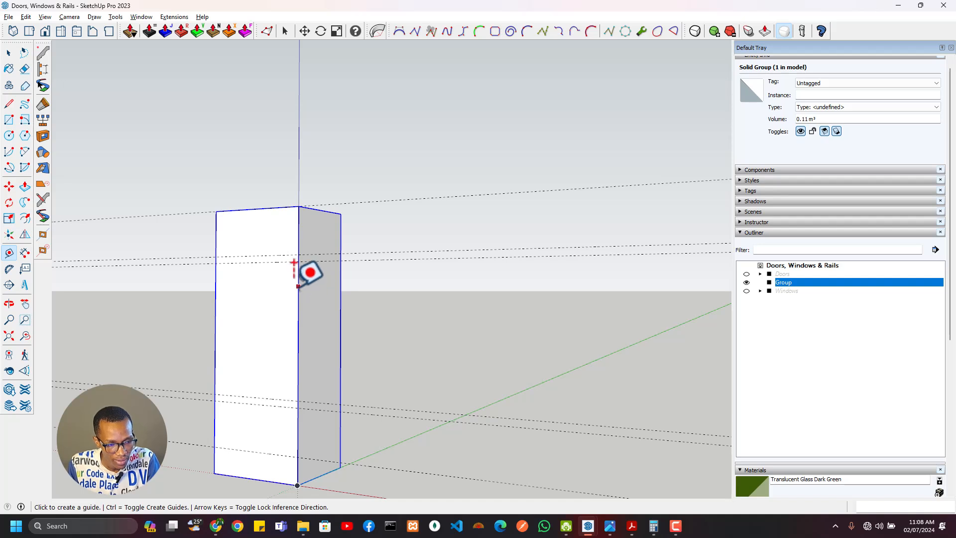
pyautogui.scroll(2, 297, 288)
pyautogui.click(303, 287)
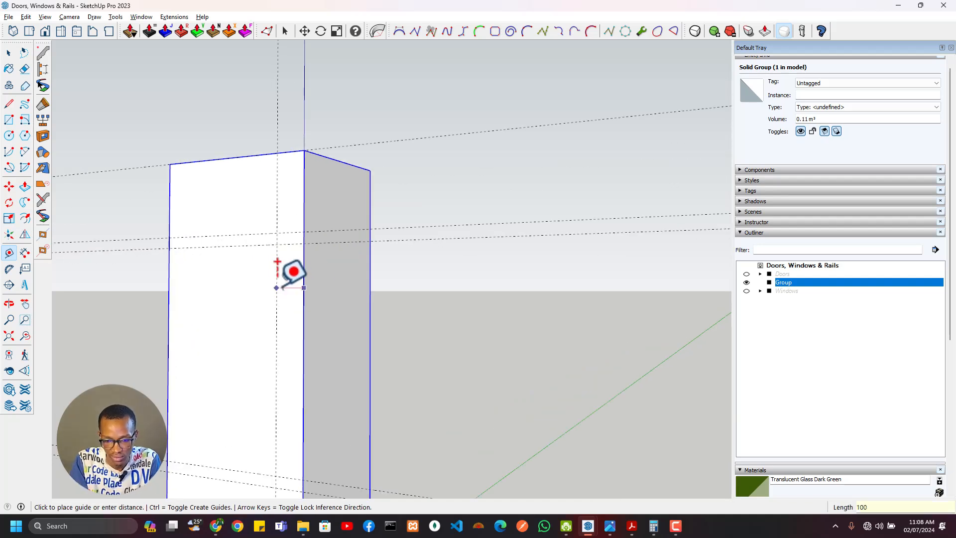
pyautogui.press('Return')
pyautogui.moveTo(300, 252); pyautogui.dragTo(289, 216, button='middle')
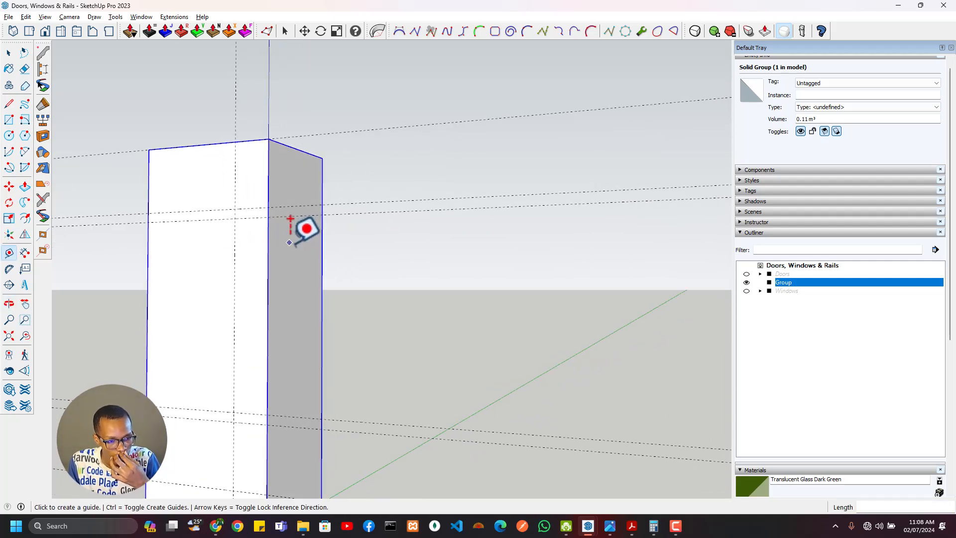
pyautogui.press('r')
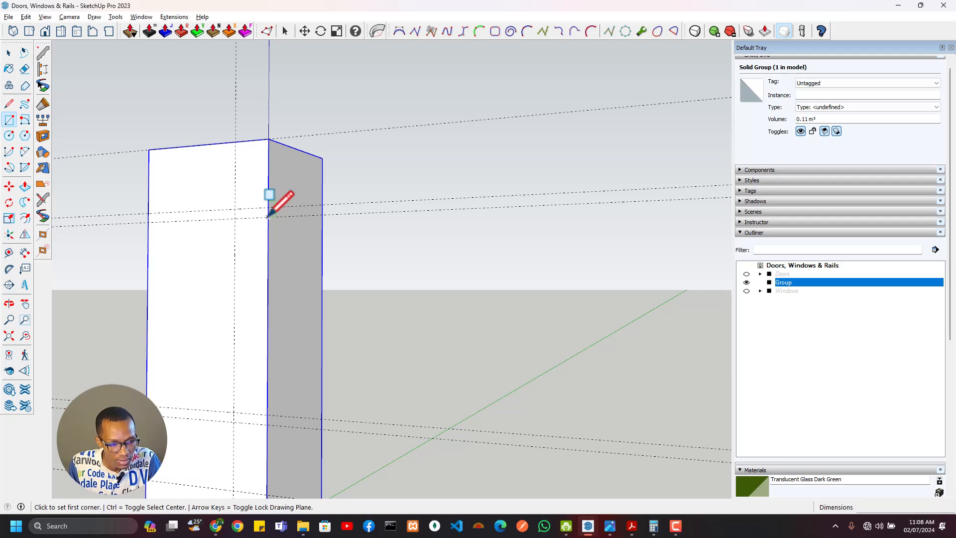
pyautogui.click(268, 217)
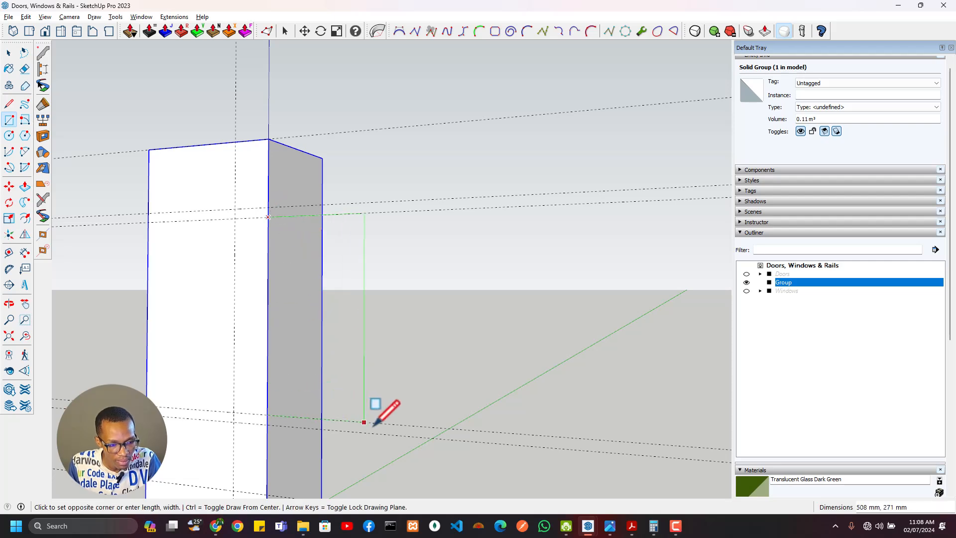
pyautogui.hotkey('alt', 'Tab')
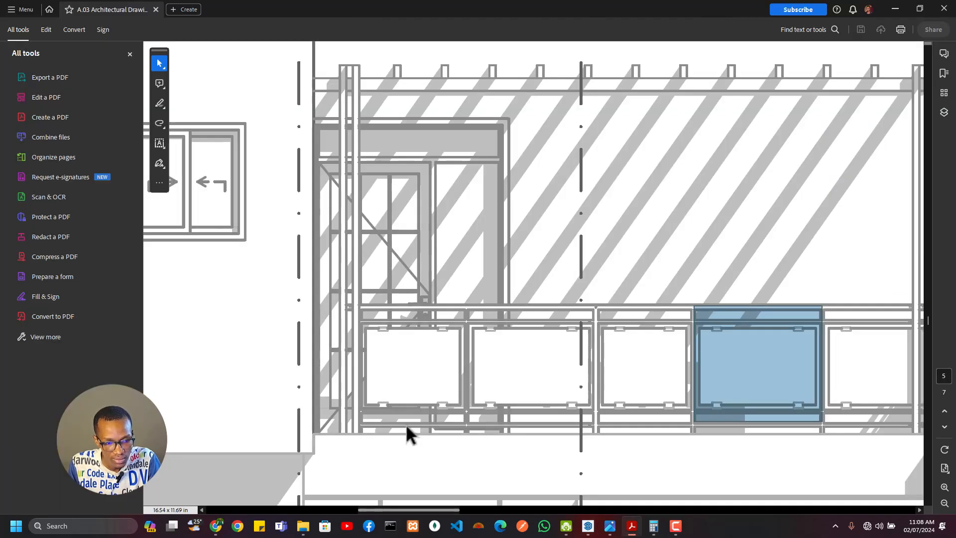
pyautogui.hotkey('alt', 'Tab')
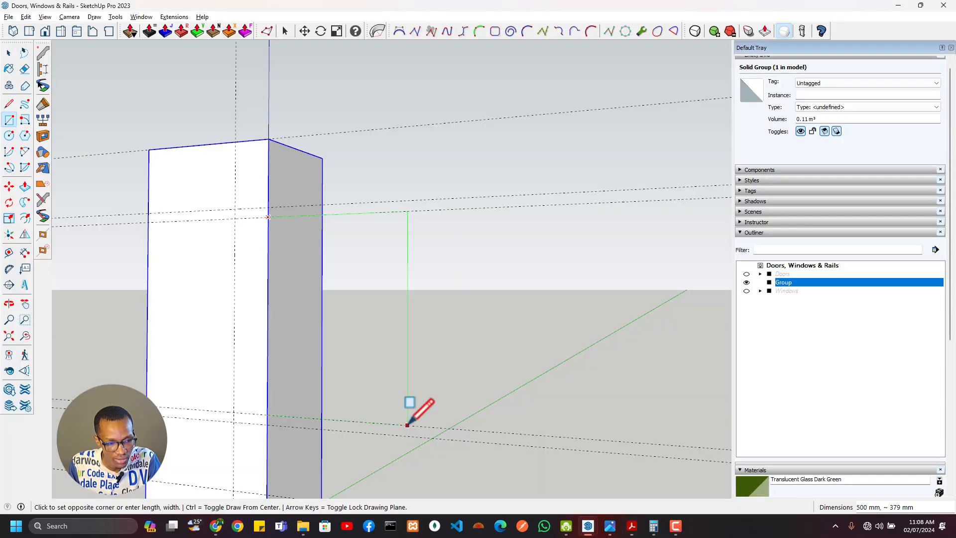
pyautogui.press('t')
# Open the block group, lengthen it past the origin along the red axis by pulling its end face with Push/Pull, and close the group.
pyautogui.press('space')
pyautogui.scroll(-3, 277, 287)
pyautogui.doubleClick(277, 287)
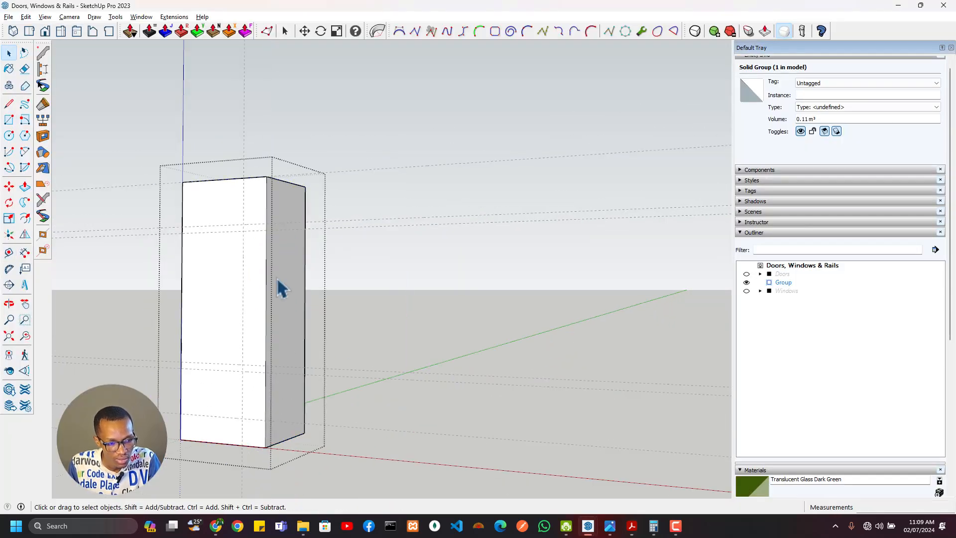
pyautogui.press('p')
pyautogui.click(278, 288)
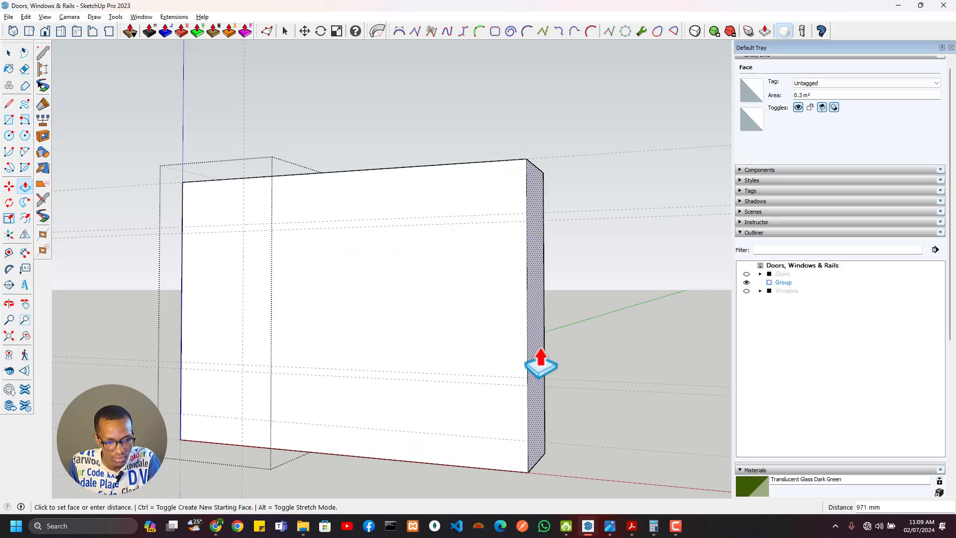
pyautogui.click(649, 368)
pyautogui.press('space')
pyautogui.press('Escape')
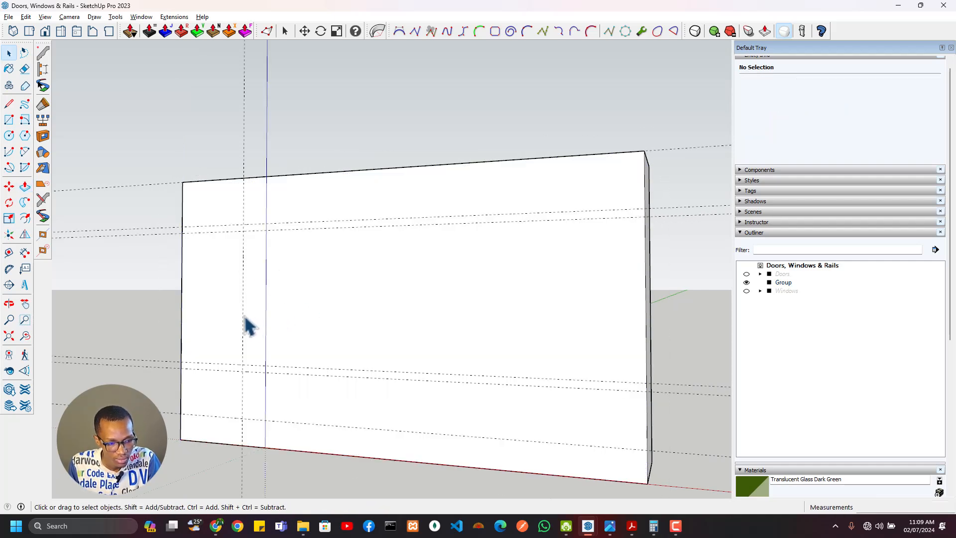
# Move the vertical guide 200 mm along the red axis past the origin, and shift it back 50 mm toward the blue axis.
pyautogui.click(244, 332)
pyautogui.press('m')
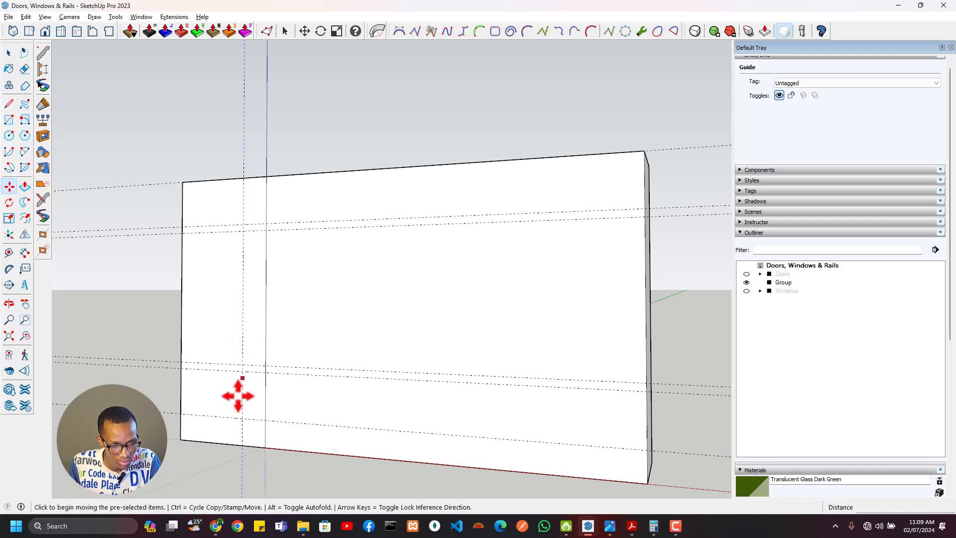
pyautogui.click(241, 419)
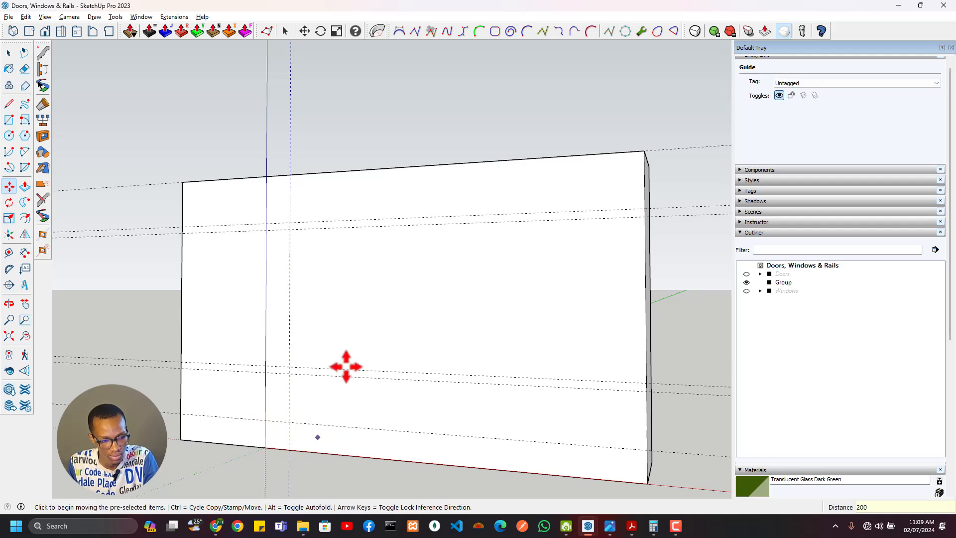
pyautogui.moveTo(309, 315); pyautogui.dragTo(299, 341, button='middle')
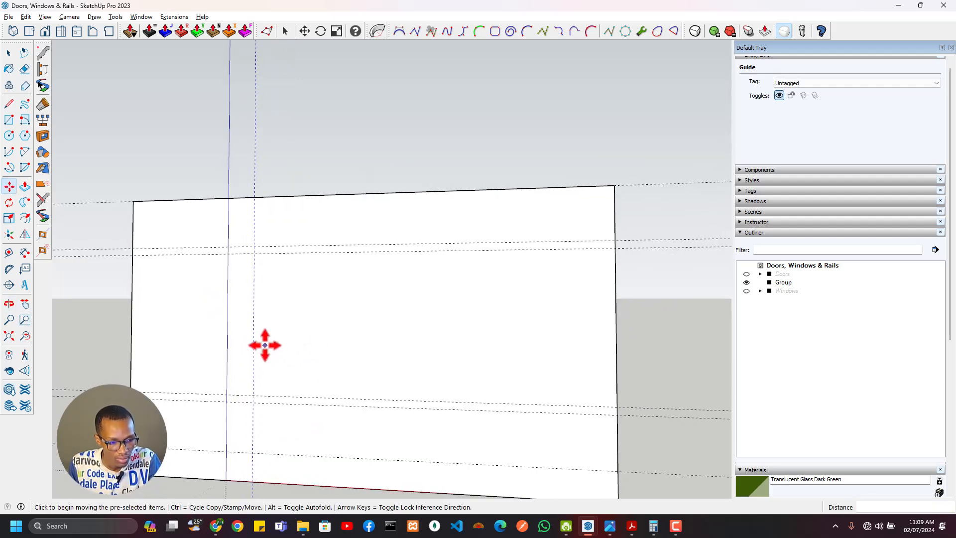
pyautogui.click(254, 395)
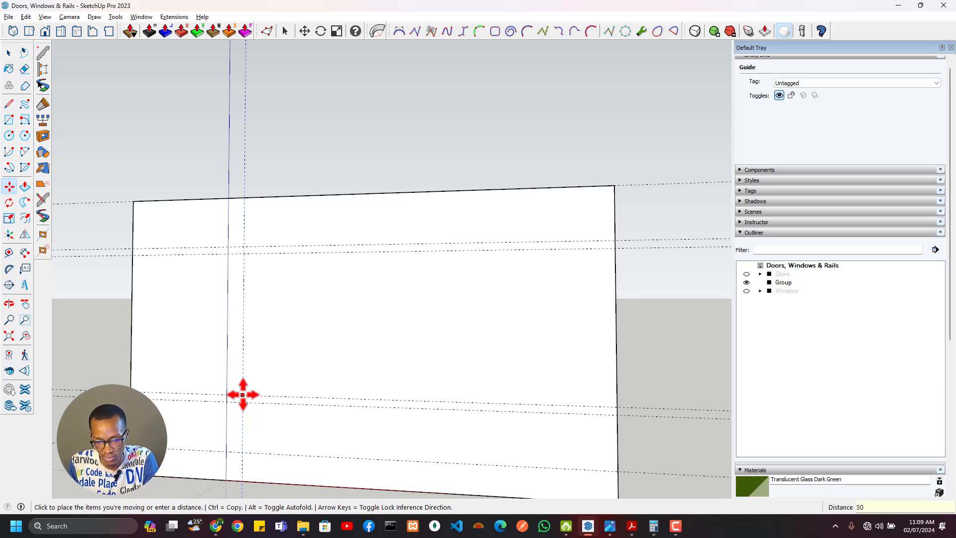
pyautogui.click(231, 371)
# Measure the vertical guide's offset from the blue axis, and place another vertical guide 700 mm from it along the red axis.
pyautogui.press('r')
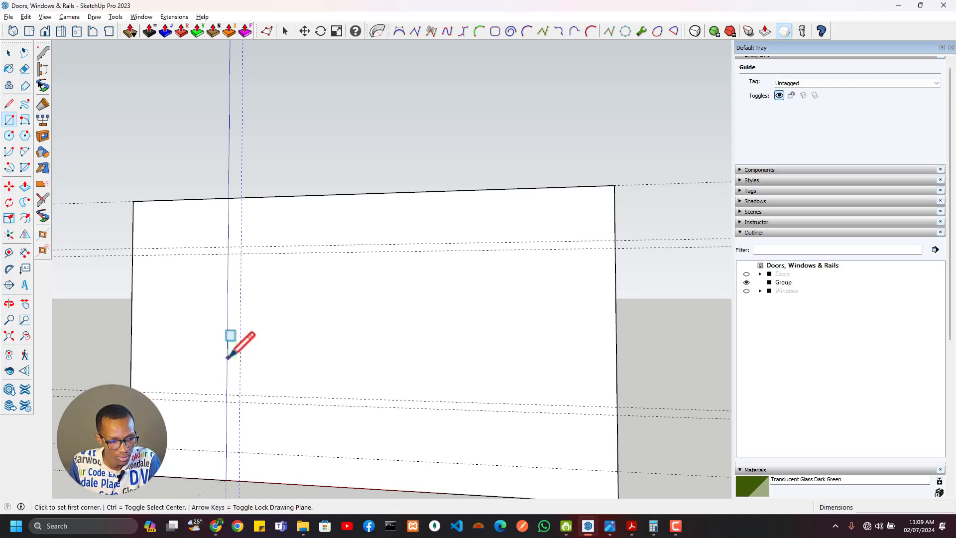
pyautogui.click(228, 358)
pyautogui.press('t')
pyautogui.click(227, 354)
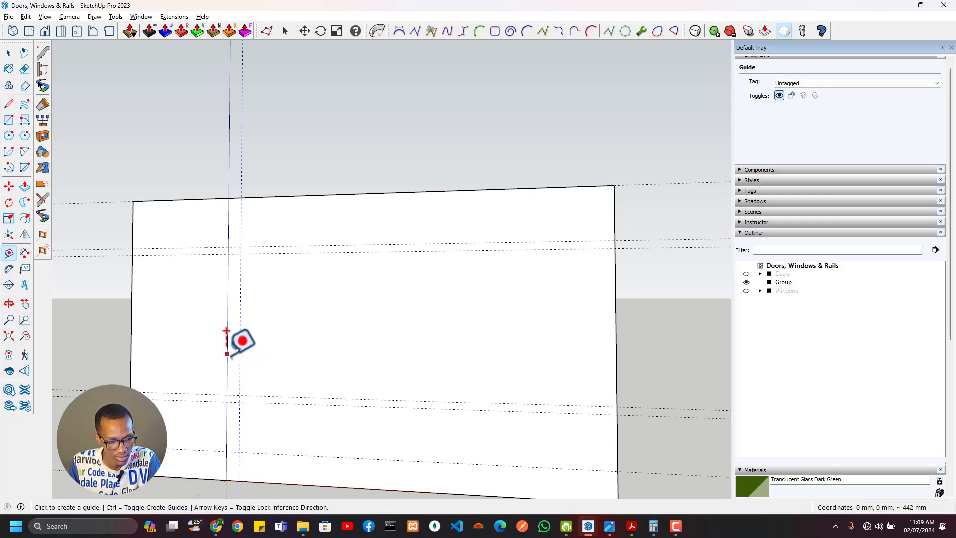
pyautogui.click(240, 354)
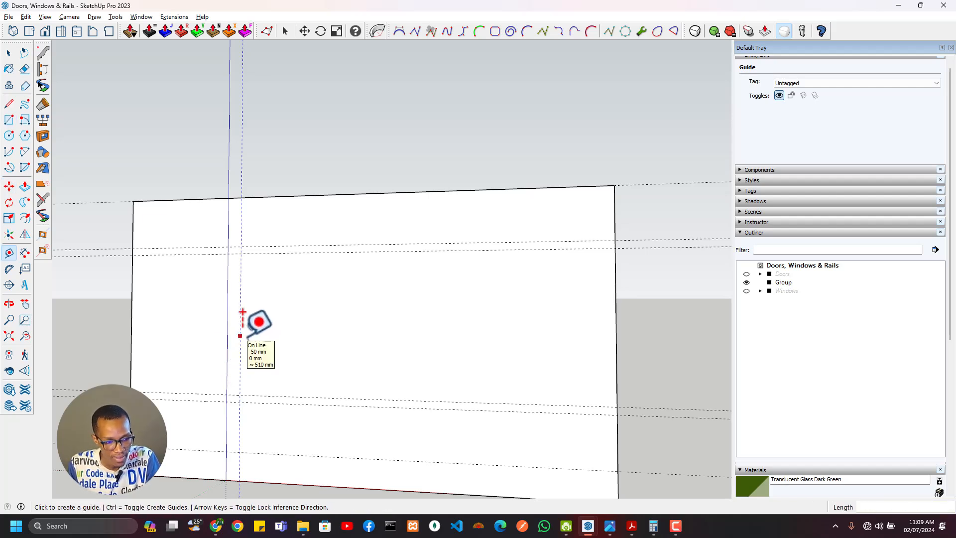
pyautogui.click(240, 336)
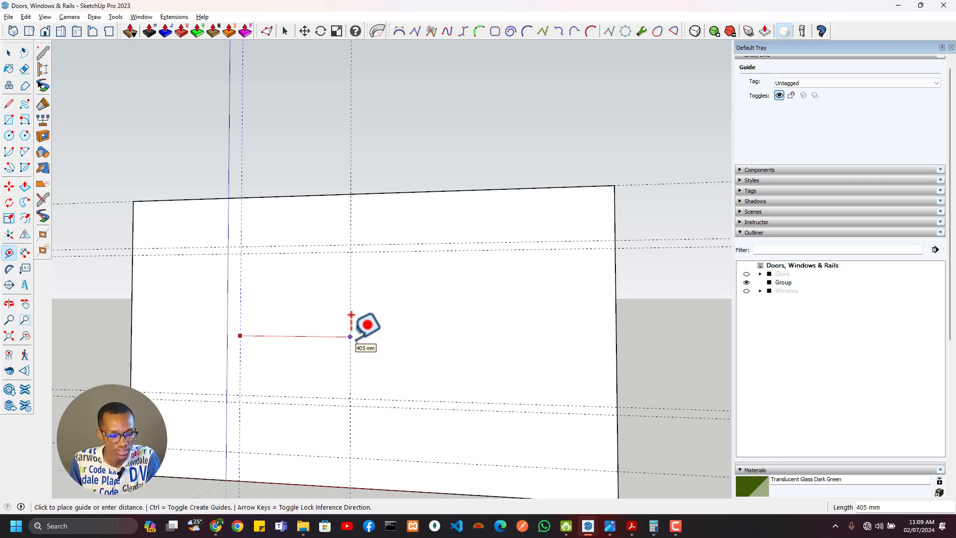
pyautogui.write('700')
pyautogui.press('Return')
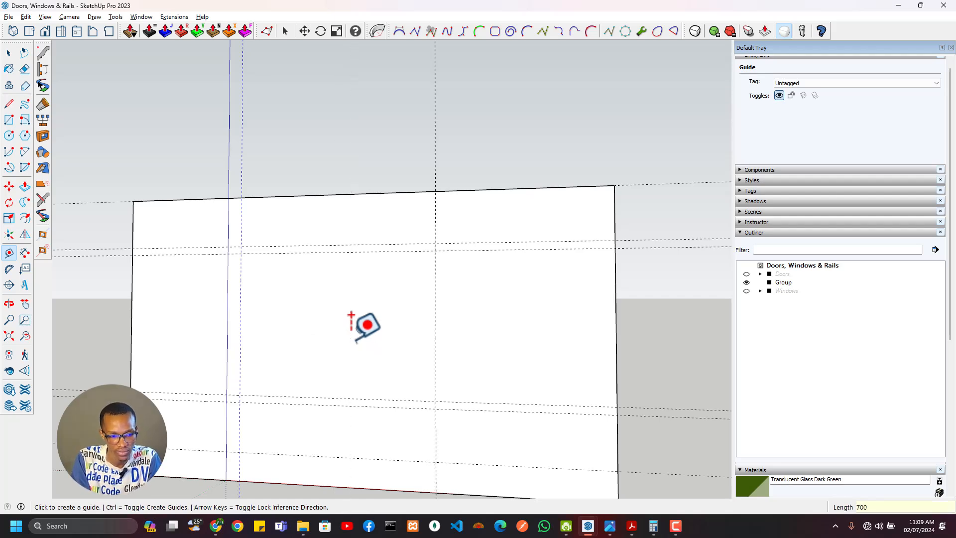
# Place a further vertical guide 50 mm beyond the 700 mm guide on the block's face.
pyautogui.moveTo(418, 277); pyautogui.dragTo(449, 336, button='middle')
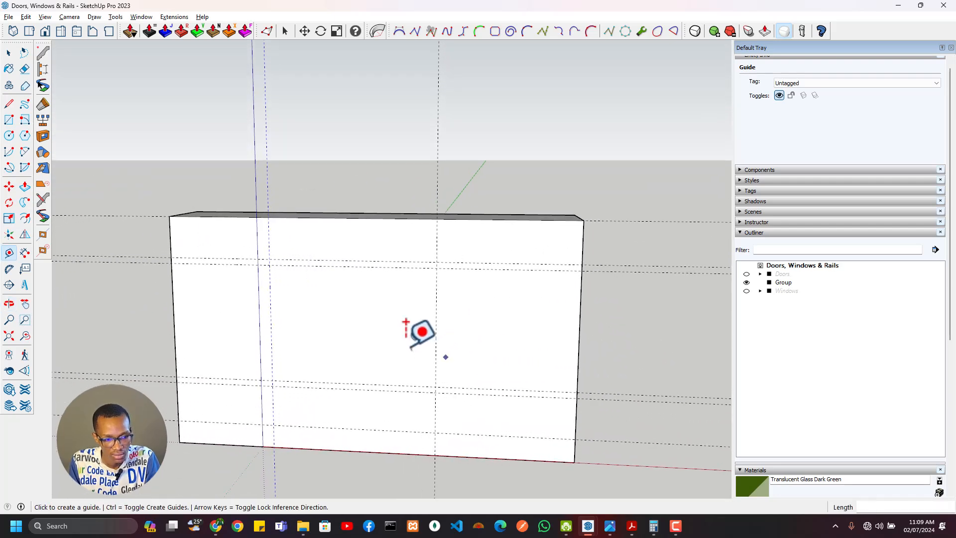
pyautogui.click(436, 304)
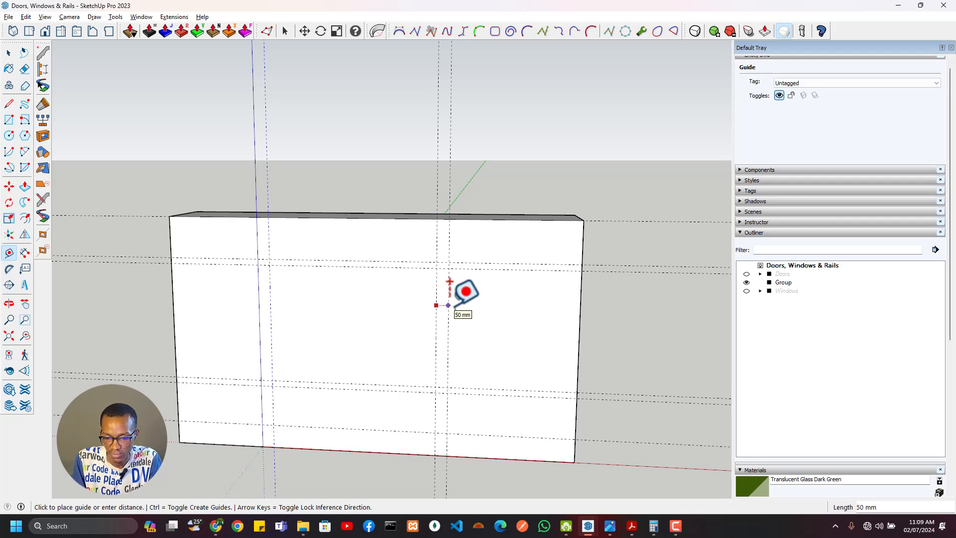
pyautogui.click(449, 282)
# Draw the 700 x 500 mm glass panel rectangle between the inner vertical and inner horizontal guides on the block's face.
pyautogui.moveTo(373, 299); pyautogui.dragTo(307, 255, button='middle')
pyautogui.press('r')
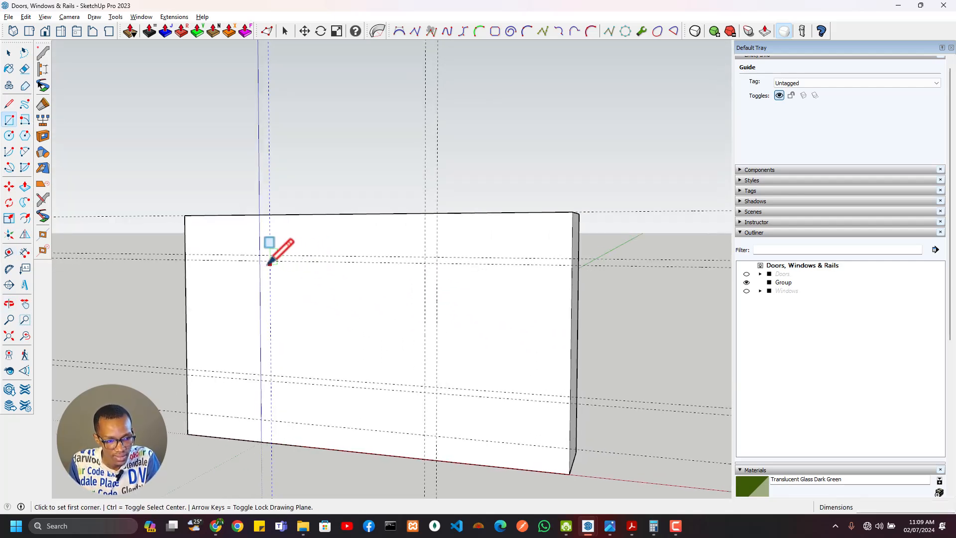
pyautogui.click(272, 260)
pyautogui.click(427, 384)
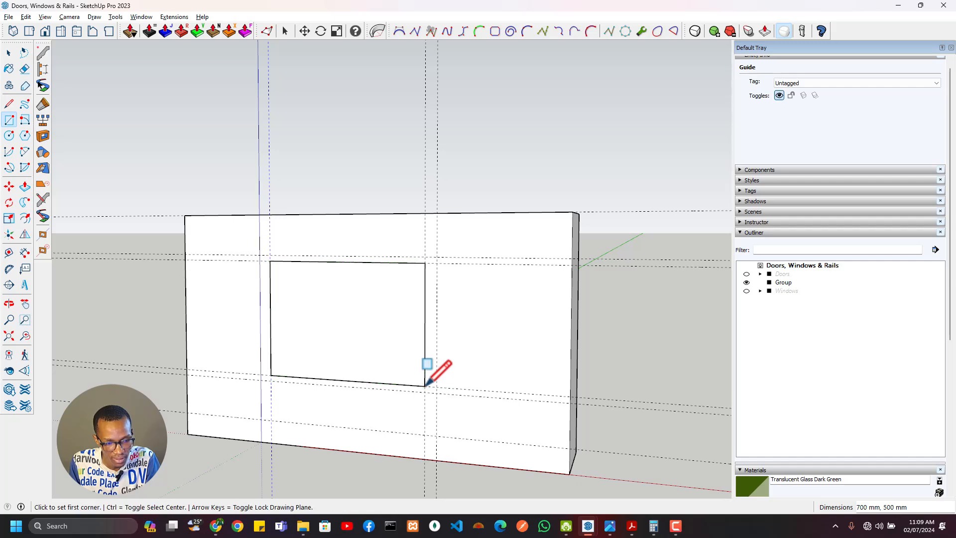
# Compare the glass panel rectangle and surrounding guides with the railing panels in the PDF elevation, and return to the model.
pyautogui.scroll(-1, 401, 321)
pyautogui.moveTo(394, 316); pyautogui.dragTo(315, 322, button='middle')
pyautogui.scroll(4, 294, 299)
pyautogui.scroll(-3, 316, 221)
pyautogui.scroll(1, 317, 220)
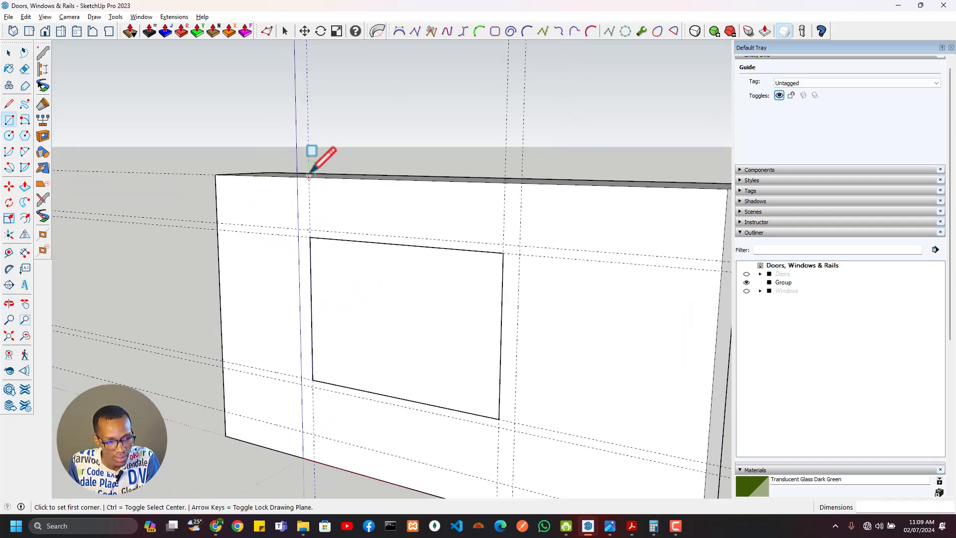
pyautogui.hotkey('alt', 'Tab')
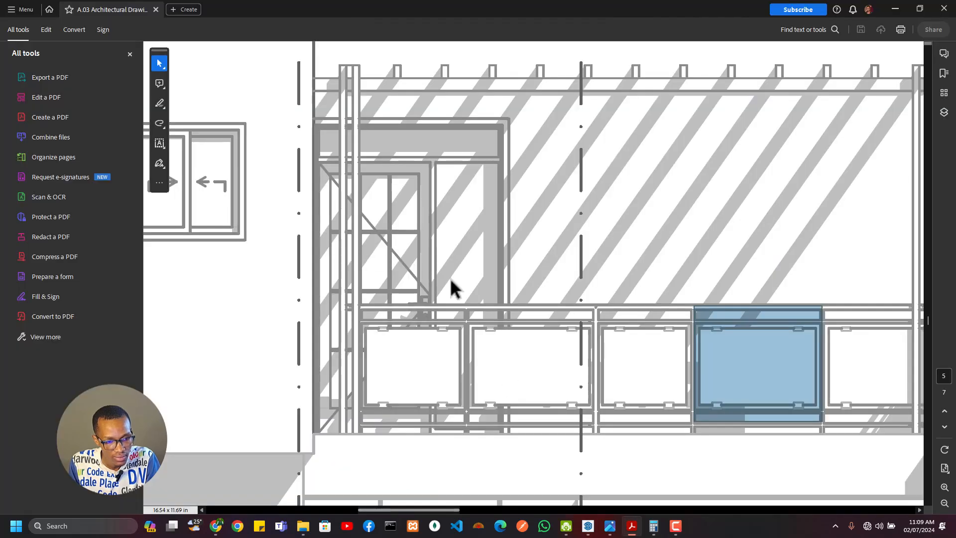
pyautogui.hotkey('alt', 'Tab')
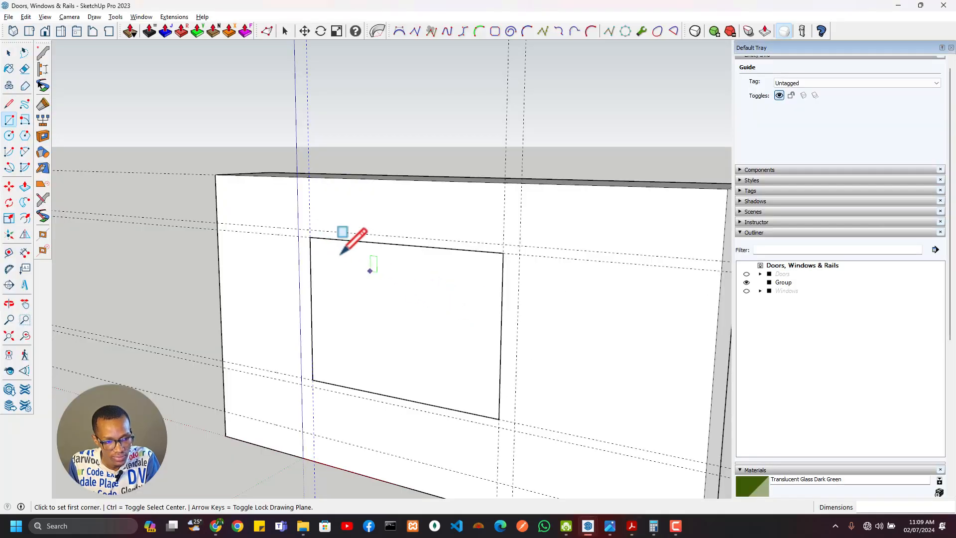
pyautogui.scroll(3, 313, 224)
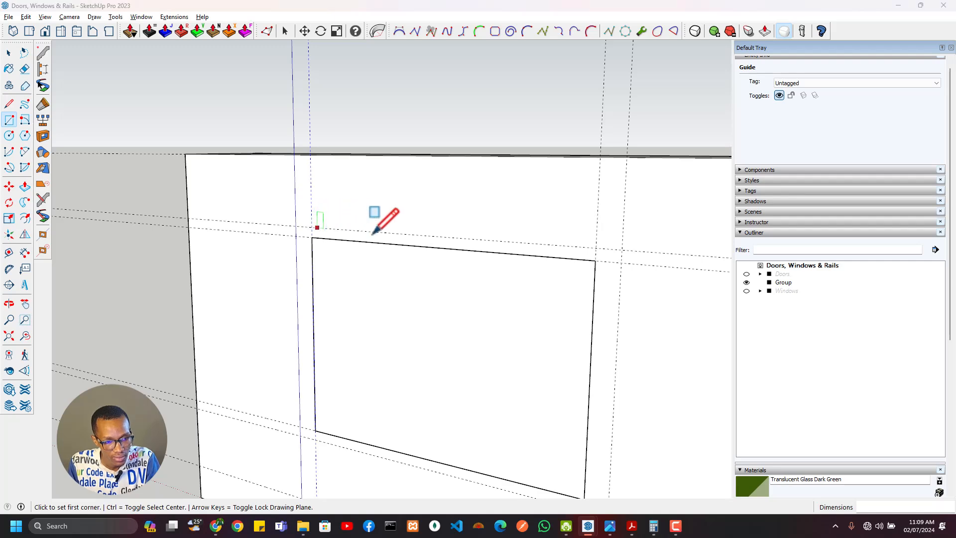
pyautogui.hotkey('alt', 'Tab')
pyautogui.hotkey('alt', 'Tab')
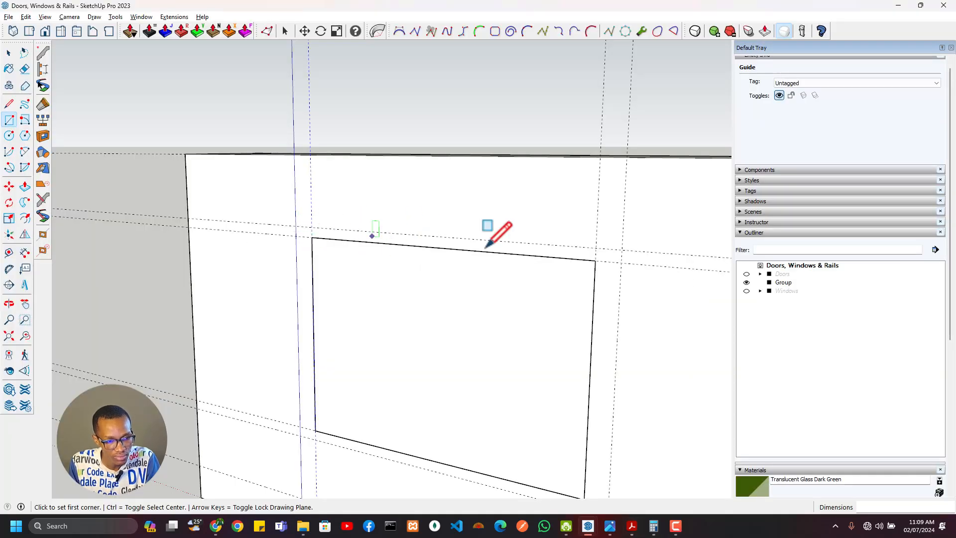
# Draw an 800 mm line along the guide just above the glass panel, from the blue axis to the outer vertical guide.
pyautogui.scroll(2, 309, 229)
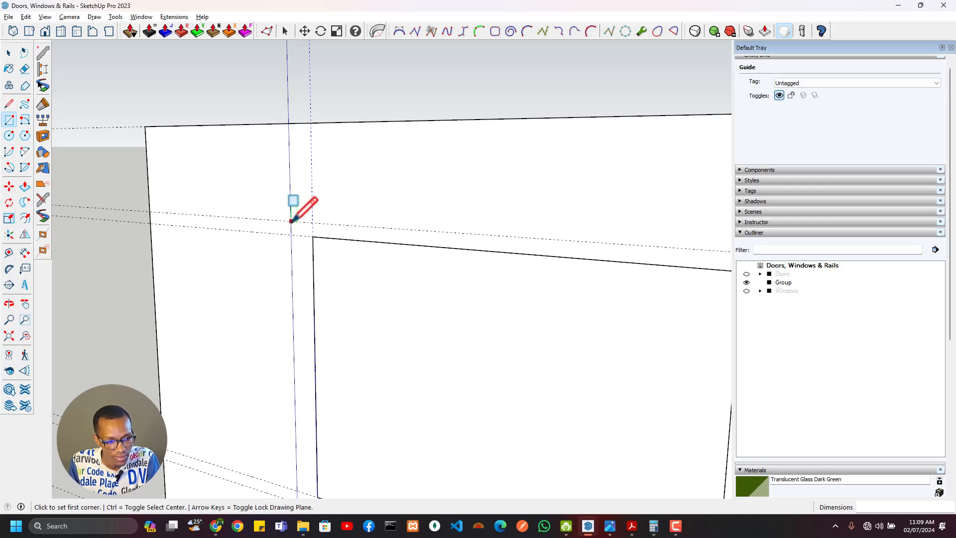
pyautogui.press('l')
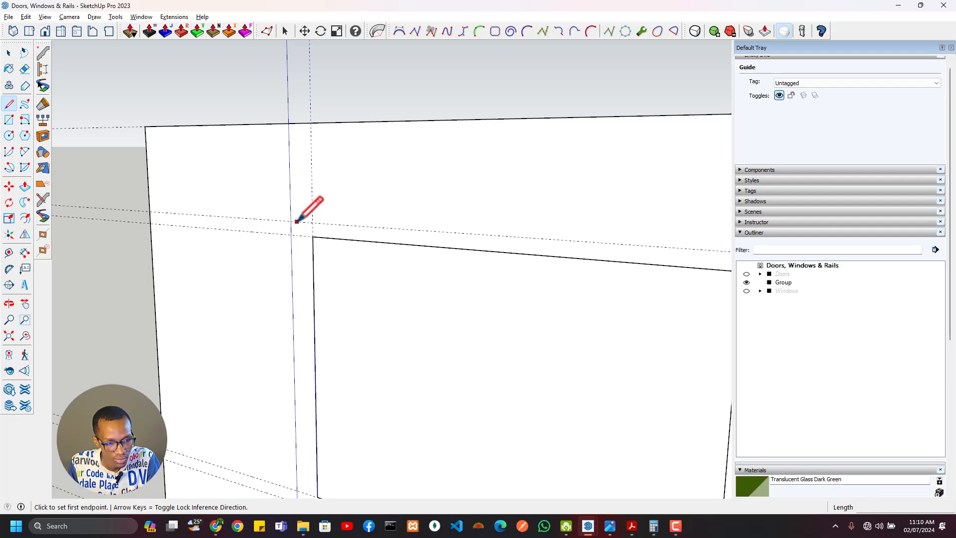
pyautogui.press('t')
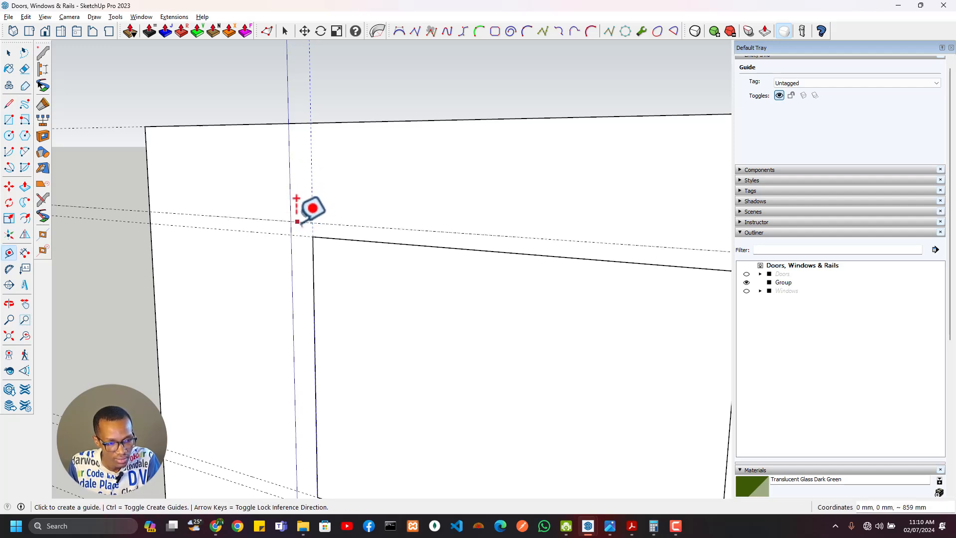
pyautogui.press('l')
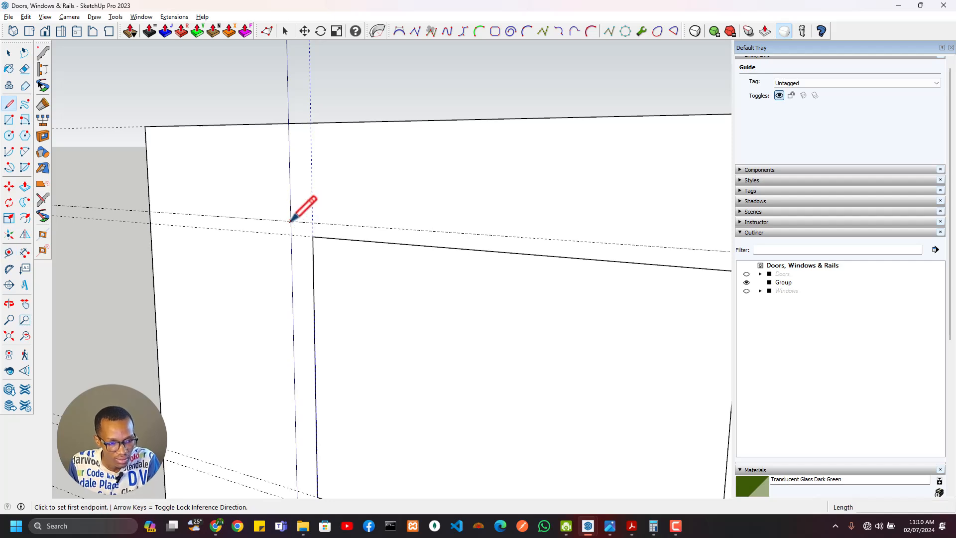
pyautogui.click(290, 221)
pyautogui.scroll(-3, 378, 216)
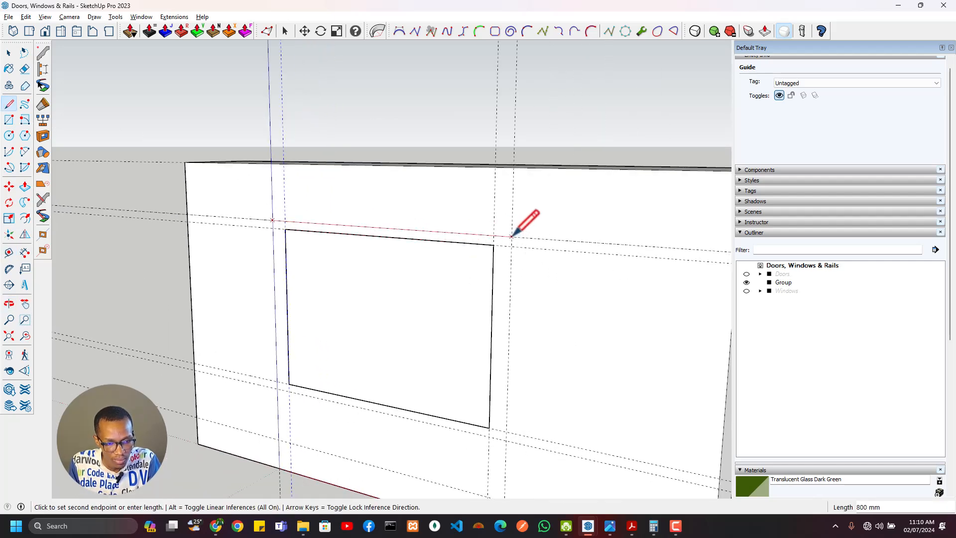
pyautogui.click(511, 236)
pyautogui.press('Escape')
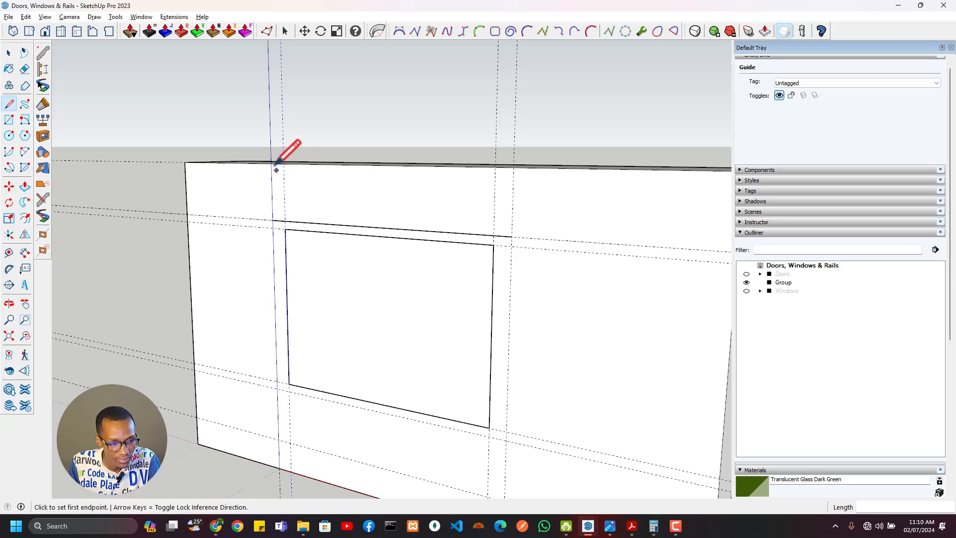
# Draw a line along the block's top edge from the blue axis to the outer vertical guide, and check the rails in the PDF elevation.
pyautogui.click(270, 163)
pyautogui.click(513, 167)
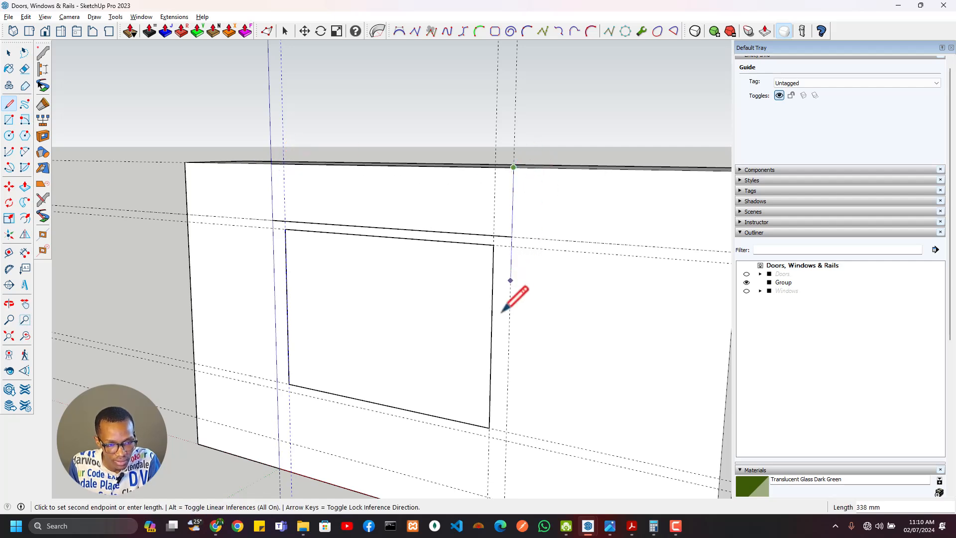
pyautogui.press('Escape')
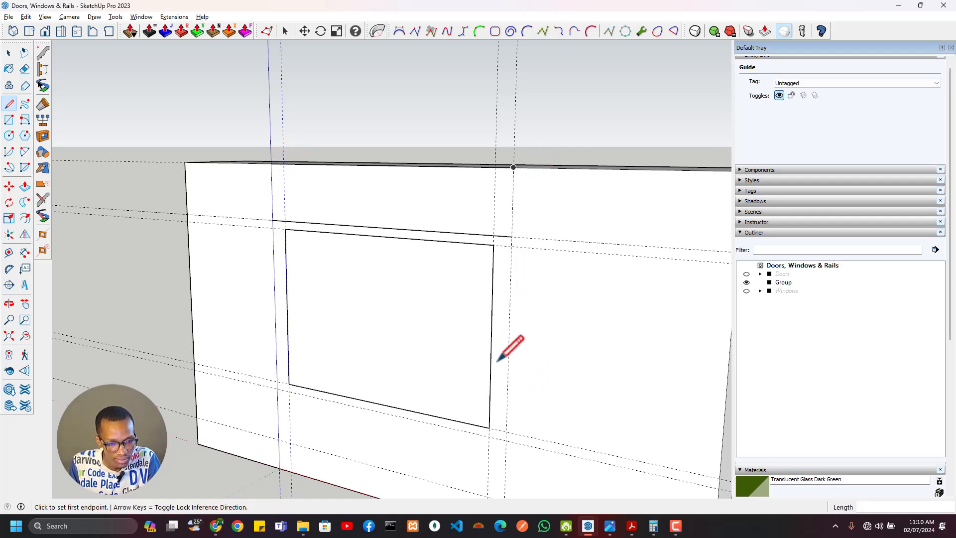
pyautogui.moveTo(497, 361)
pyautogui.mouseDown(button='middle')
pyautogui.moveTo(506, 312)
pyautogui.moveTo(506, 356)
pyautogui.mouseUp(button='middle')
pyautogui.hotkey('alt', 'Tab')
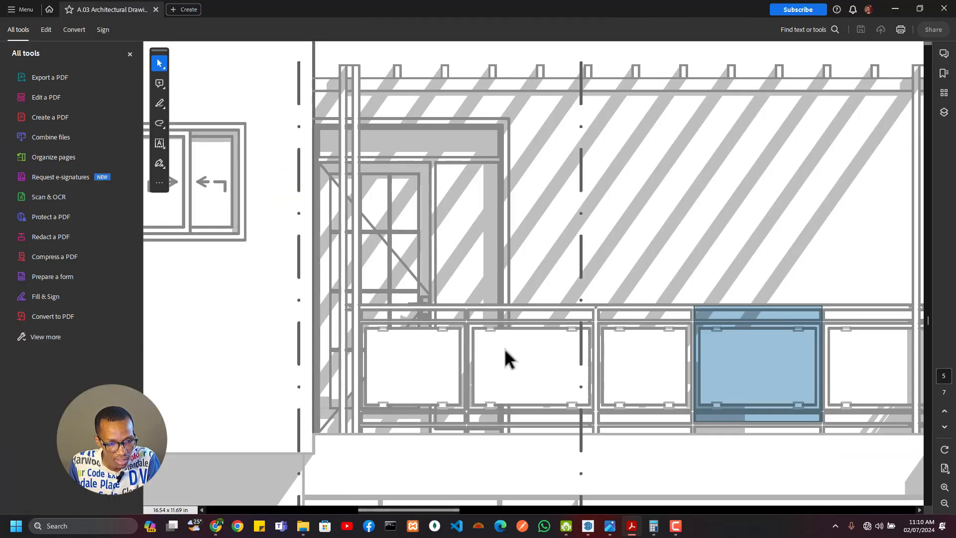
pyautogui.hotkey('alt', 'Tab')
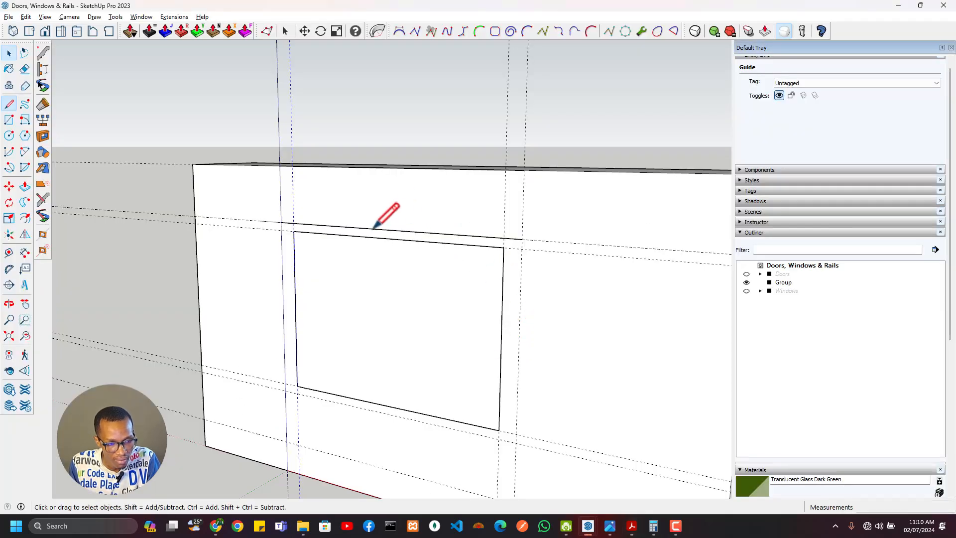
# Try erasing the line and the horizontal guide just above the glass panel, and undo both erasures.
pyautogui.click(302, 232)
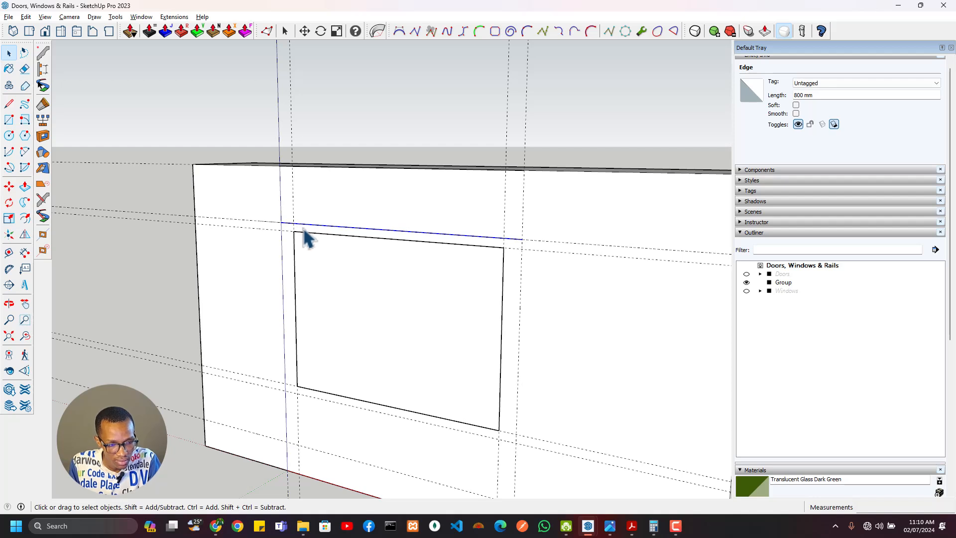
pyautogui.press('e')
pyautogui.click(305, 224)
pyautogui.click(302, 224)
pyautogui.press('t')
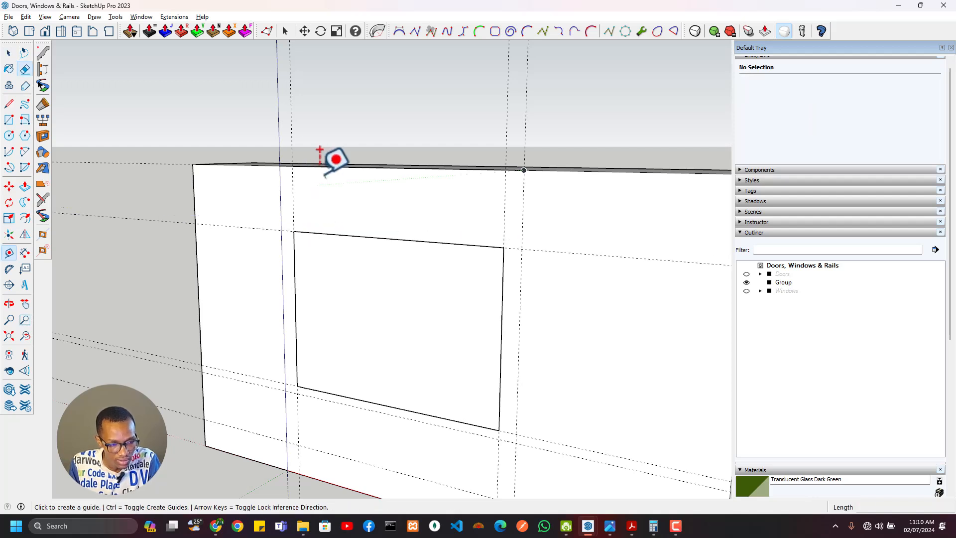
pyautogui.hotkey('ctrl', 'z')
pyautogui.hotkey('ctrl', 'z')
pyautogui.press('space')
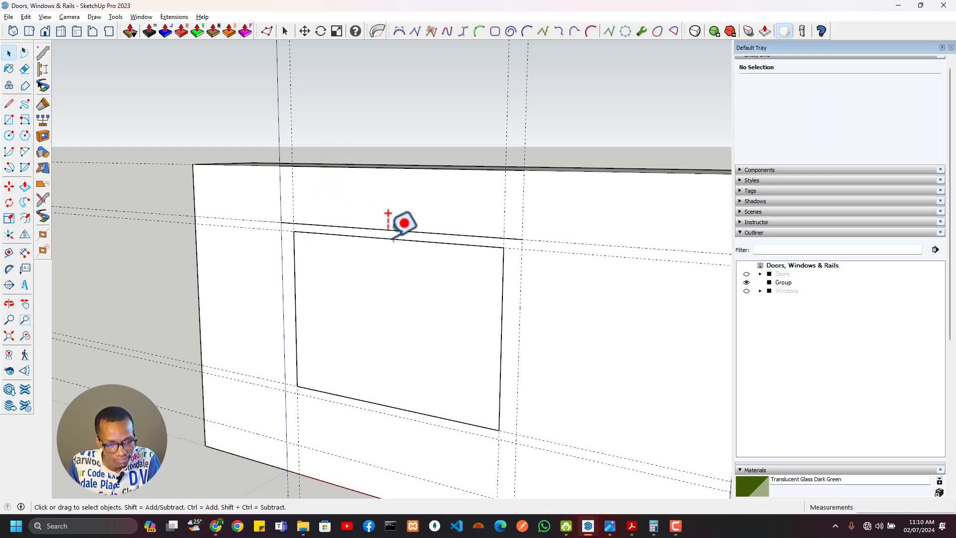
# Place a guide 25 mm below the block's top edge, and draw an 800 mm line along it between the blue axis and the outer guide.
pyautogui.click(390, 232)
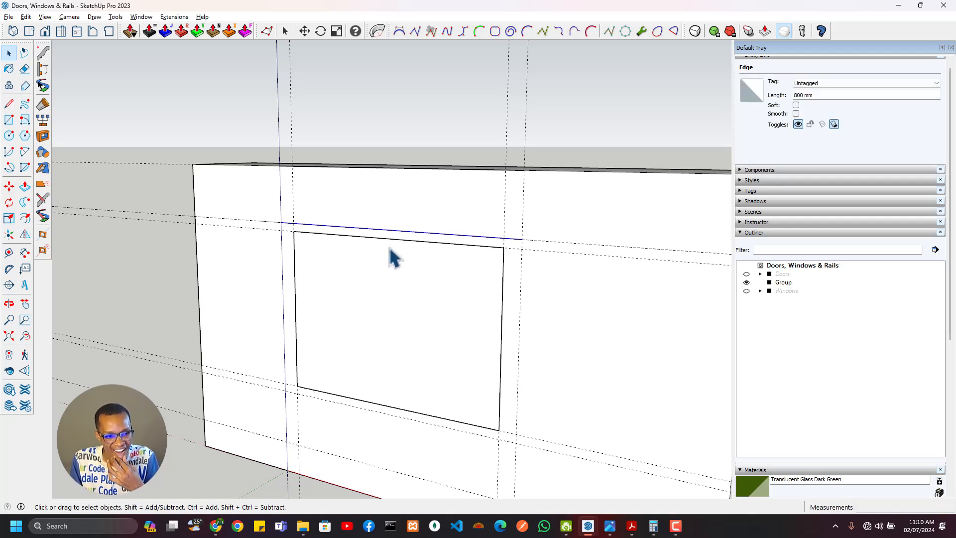
pyautogui.press('m')
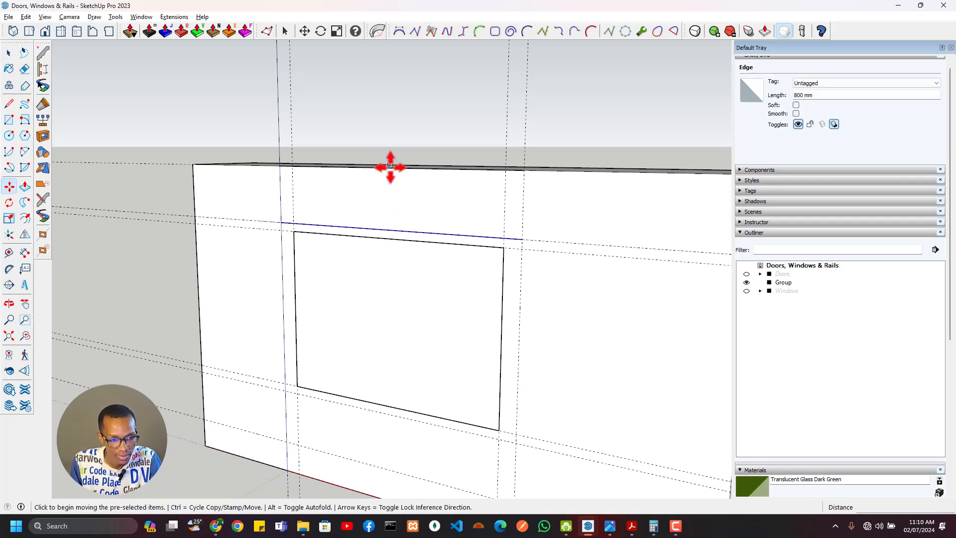
pyautogui.press('t')
pyautogui.click(410, 167)
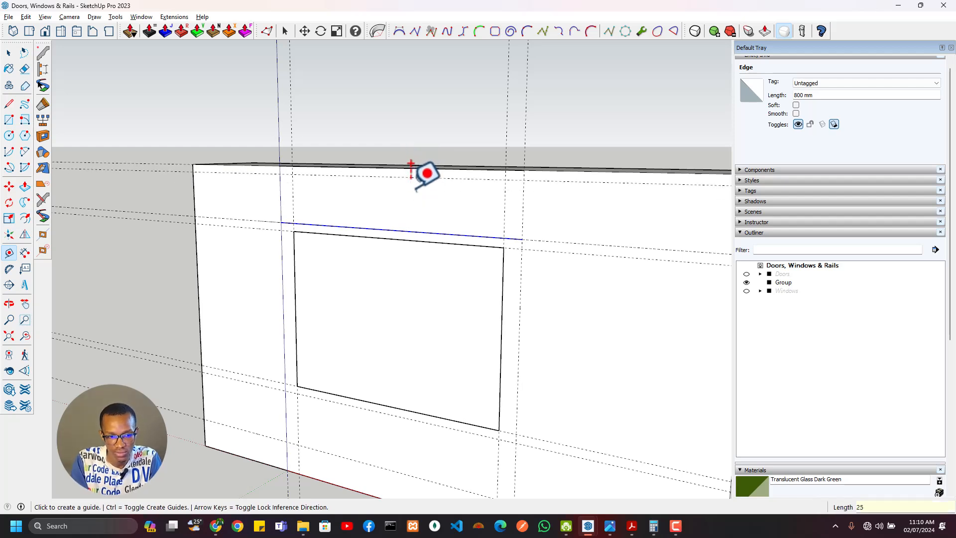
pyautogui.press('l')
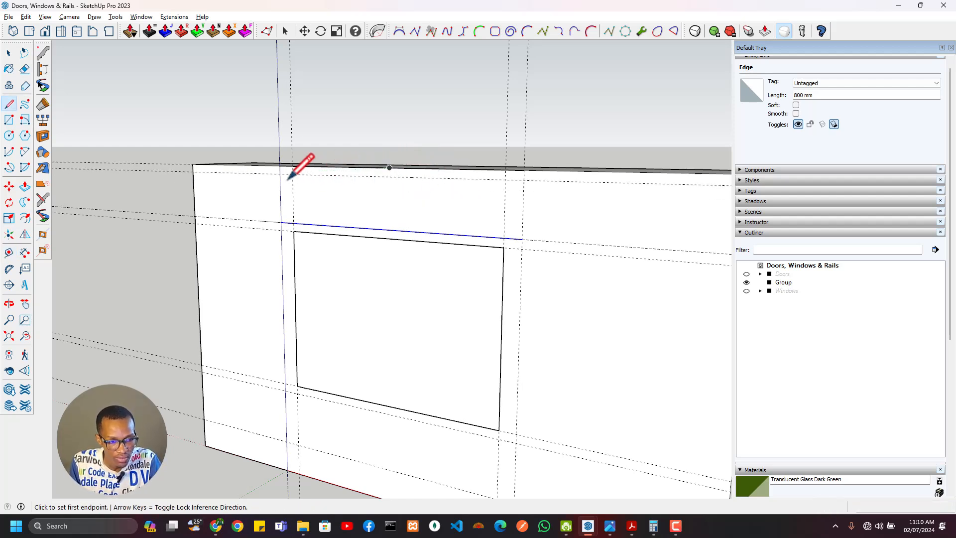
pyautogui.click(280, 174)
pyautogui.click(524, 180)
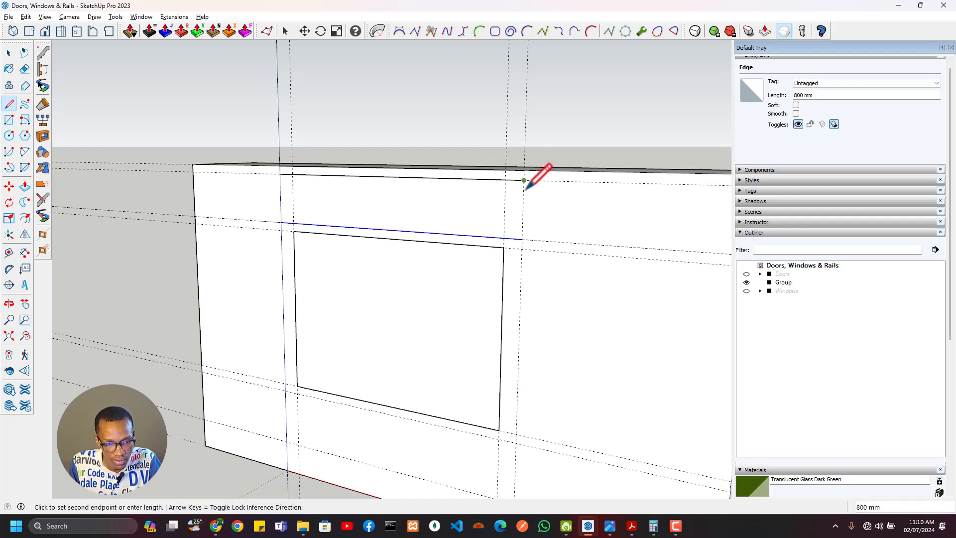
# Draw a line along the guide just below the glass panel, from the blue axis to the outer vertical guide.
pyautogui.click(284, 390)
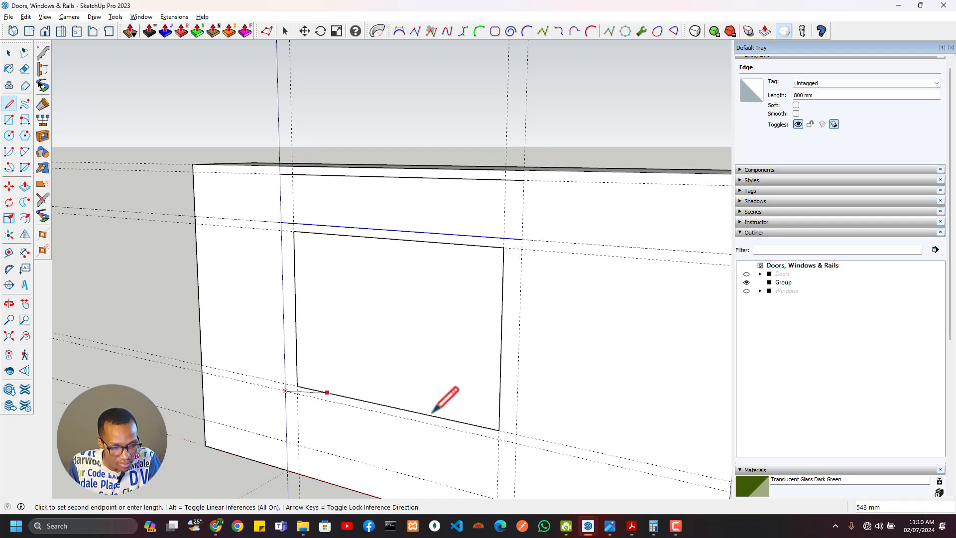
pyautogui.click(515, 441)
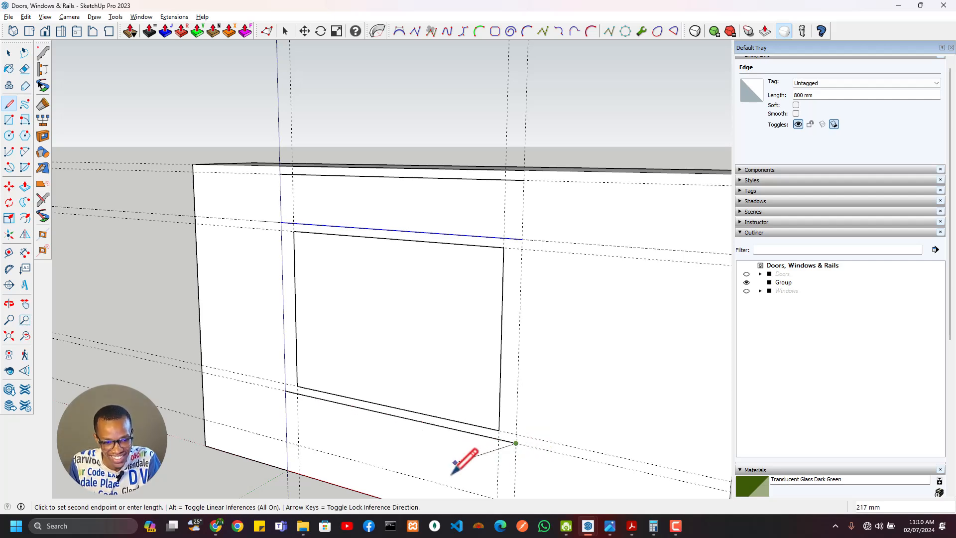
pyautogui.press('Escape')
pyautogui.keyDown('shift'); pyautogui.moveTo(449, 421); pyautogui.dragTo(421, 332, button='middle'); pyautogui.keyUp('shift')
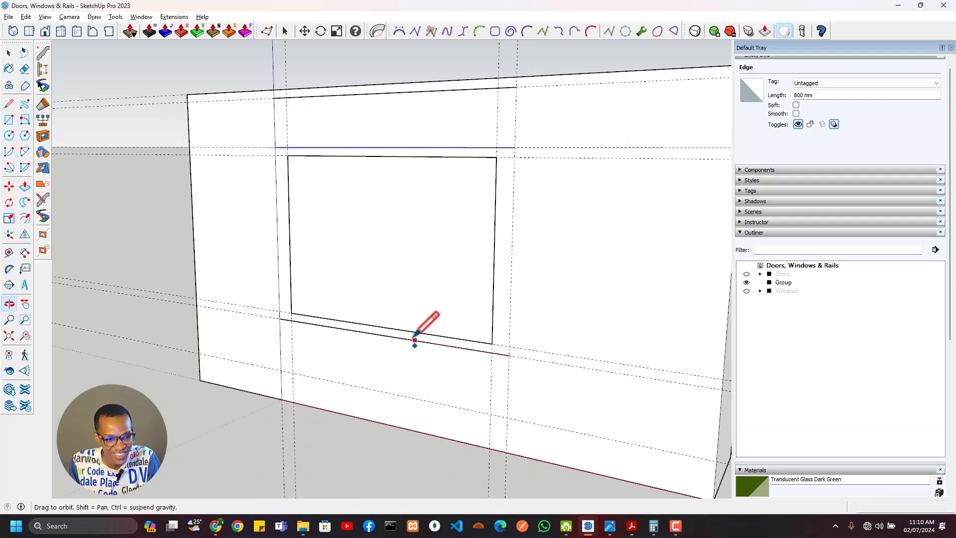
# Draw a line along the lowest horizontal guide, from the blue axis to the outer vertical guide.
pyautogui.click(281, 371)
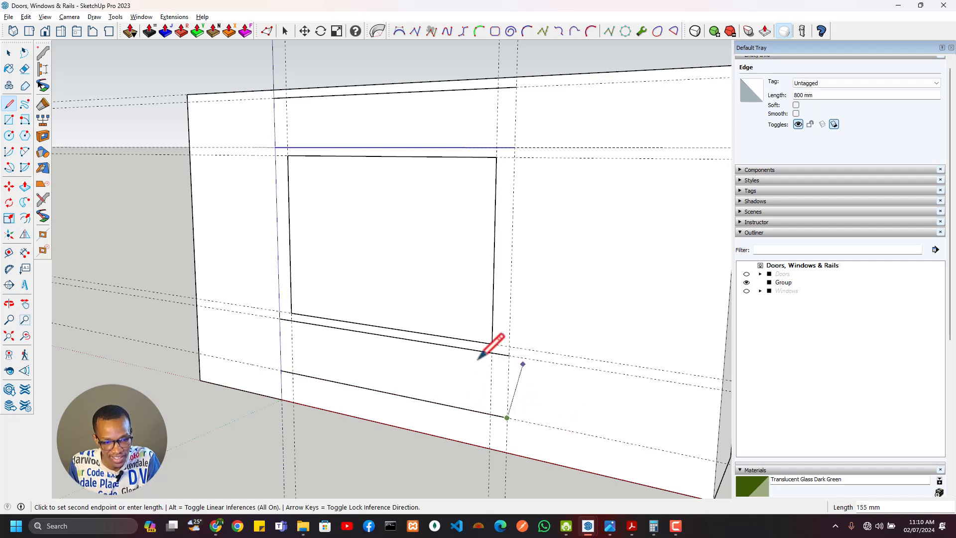
pyautogui.press('Escape')
pyautogui.moveTo(448, 369); pyautogui.dragTo(321, 287, button='middle')
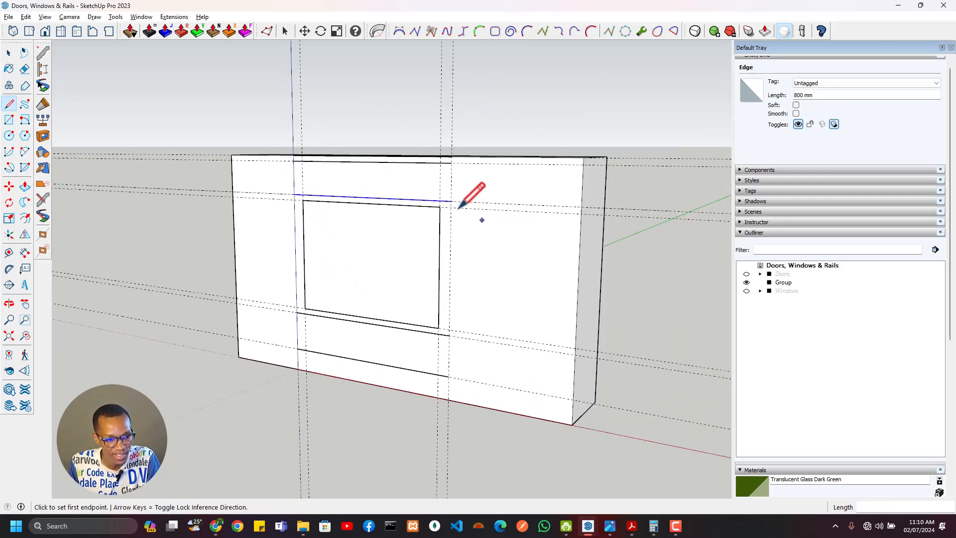
pyautogui.moveTo(458, 205); pyautogui.dragTo(429, 219, button='middle')
pyautogui.scroll(3, 398, 219)
# Hide the reference block to inspect the rail lines and glass panel on their own, and show the block again.
pyautogui.press('space')
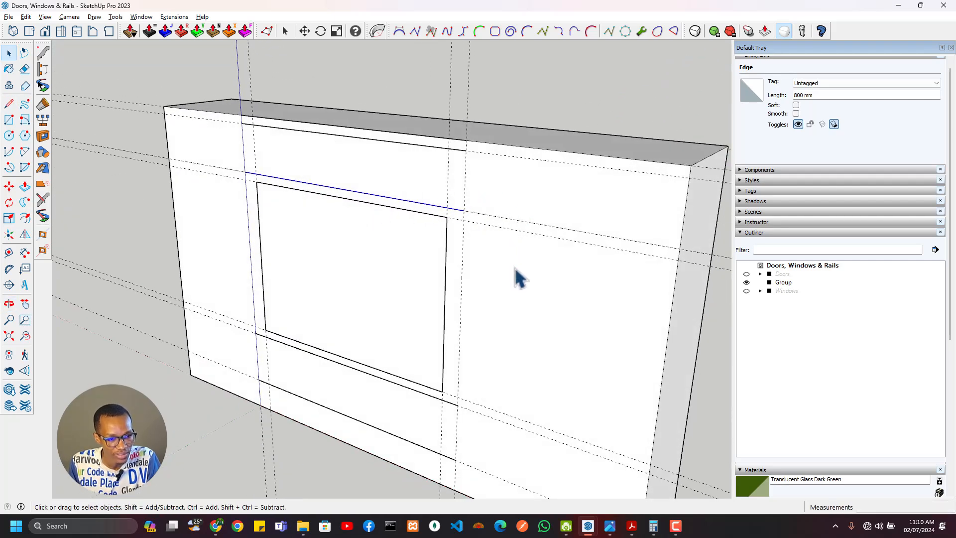
pyautogui.click(518, 276)
pyautogui.click(746, 283)
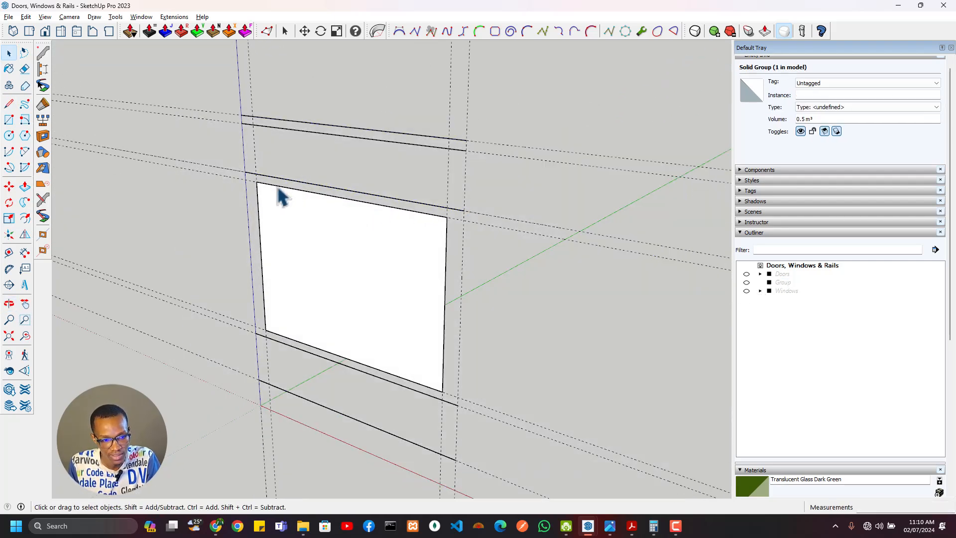
pyautogui.moveTo(277, 192); pyautogui.dragTo(251, 200, button='middle')
pyautogui.scroll(3, 371, 207)
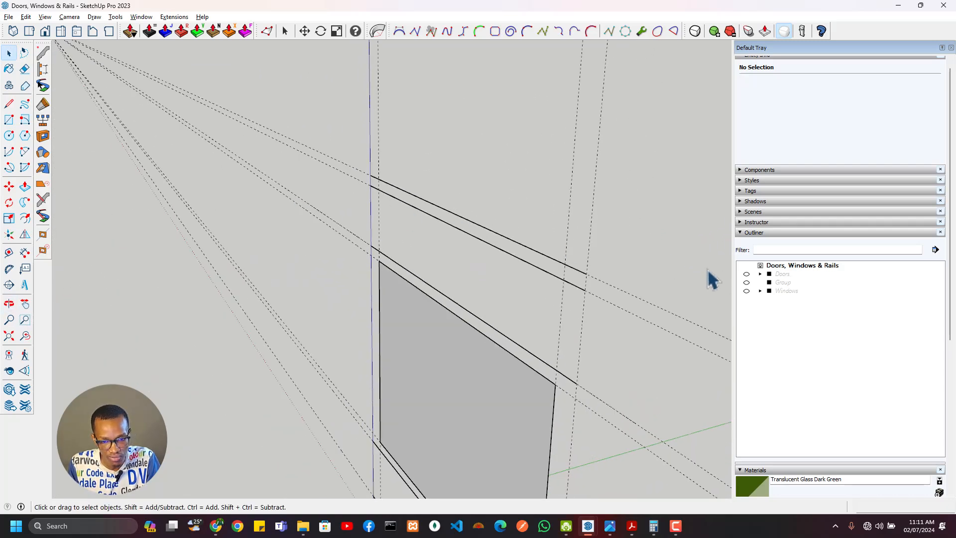
pyautogui.click(746, 282)
pyautogui.scroll(-2, 627, 323)
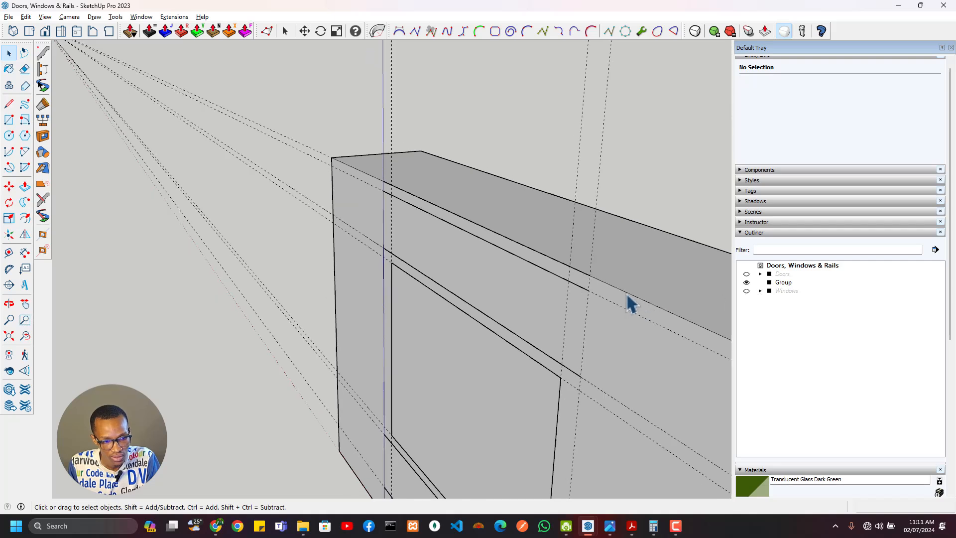
# Open the reference block for editing and push its far end face back to the blue axis where the rail lines start.
pyautogui.scroll(-5, 632, 357)
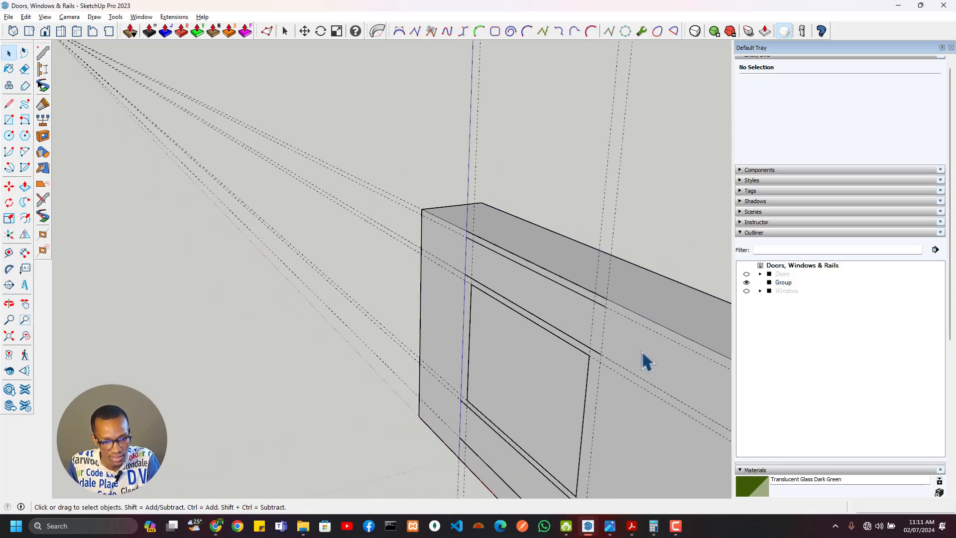
pyautogui.click(571, 325)
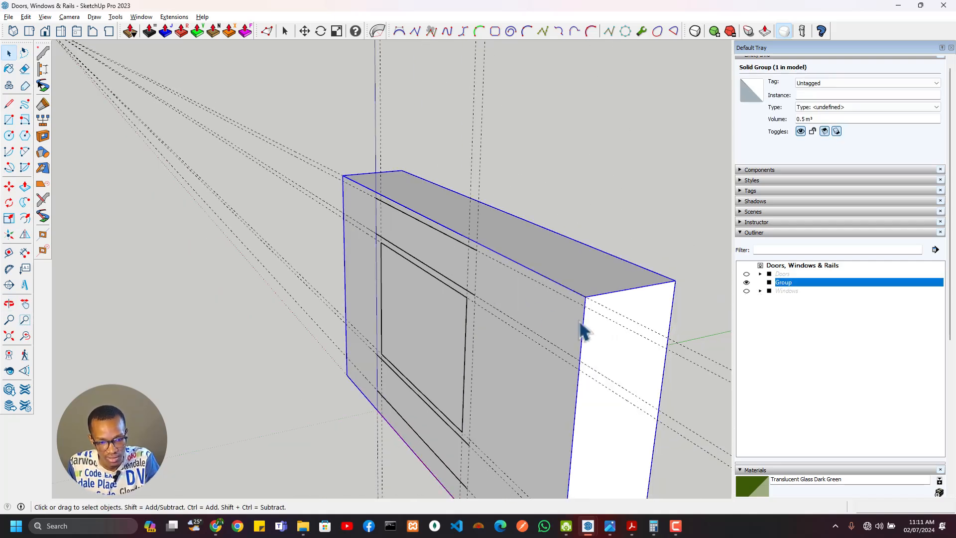
pyautogui.doubleClick(556, 321)
pyautogui.press('p')
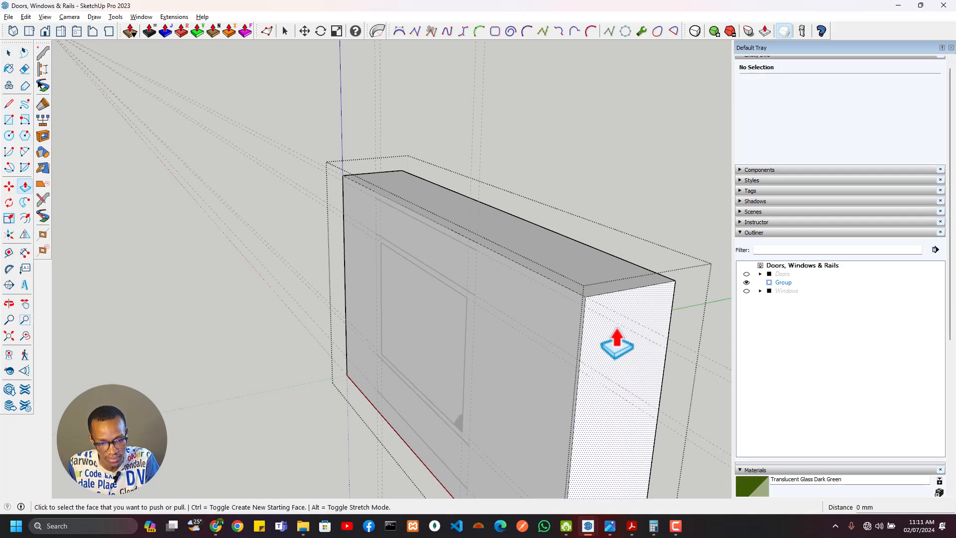
pyautogui.click(616, 343)
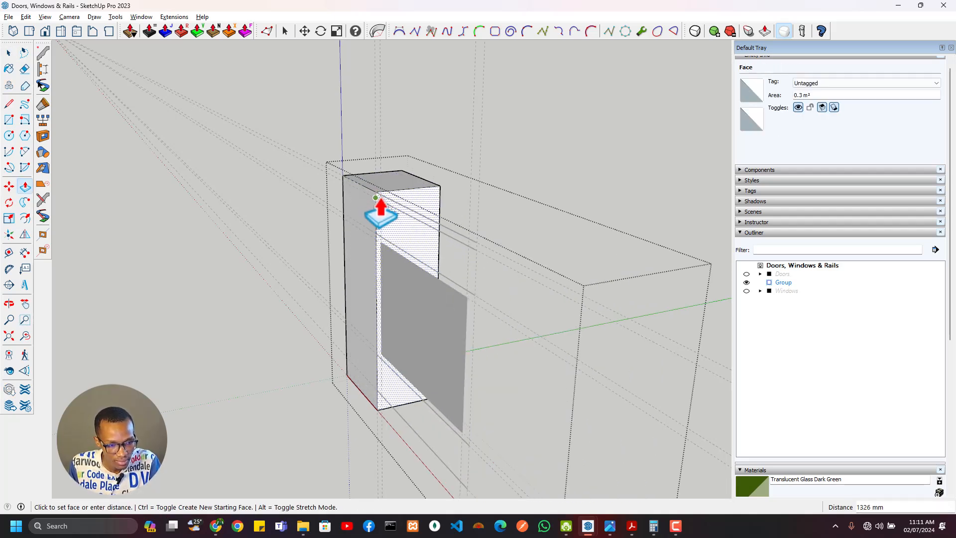
pyautogui.click(380, 199)
pyautogui.press('space')
# Pull the shortened block's front face outward by 100 mm and close the group.
pyautogui.scroll(5, 398, 229)
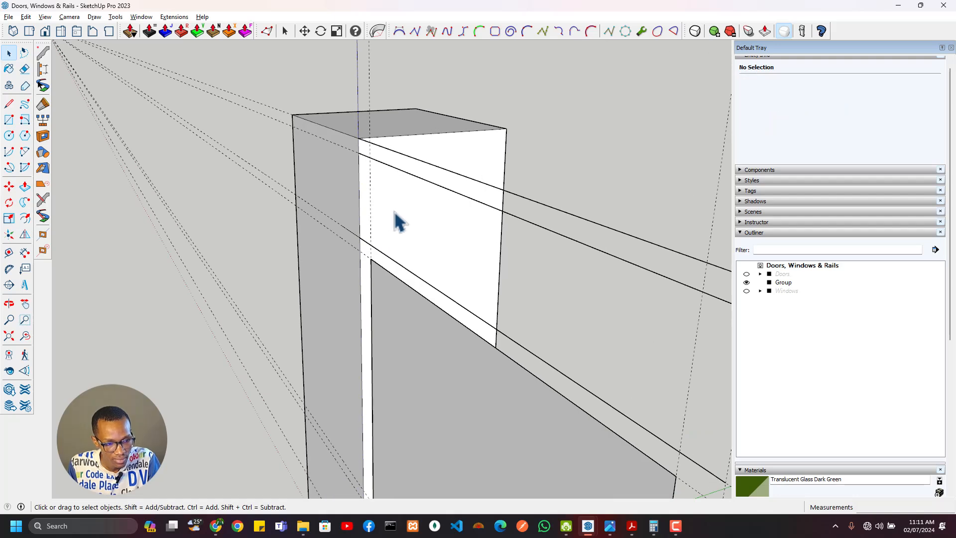
pyautogui.click(406, 211)
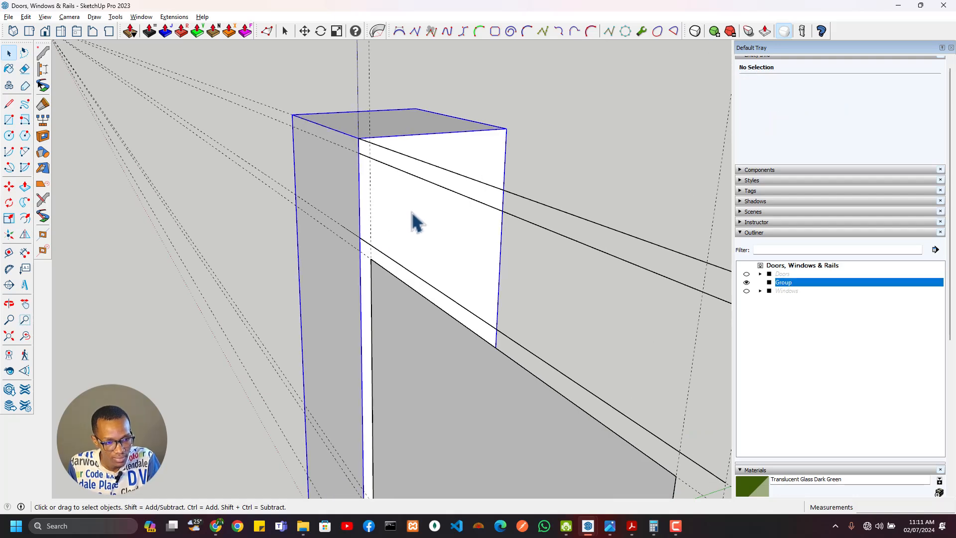
pyautogui.doubleClick(356, 209)
pyautogui.press('p')
pyautogui.click(354, 217)
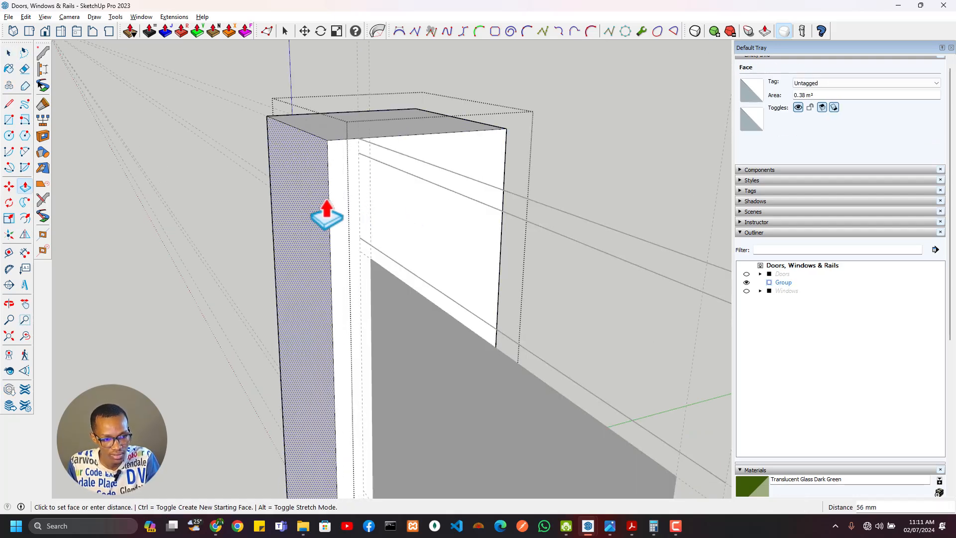
pyautogui.write('100')
pyautogui.press('Return')
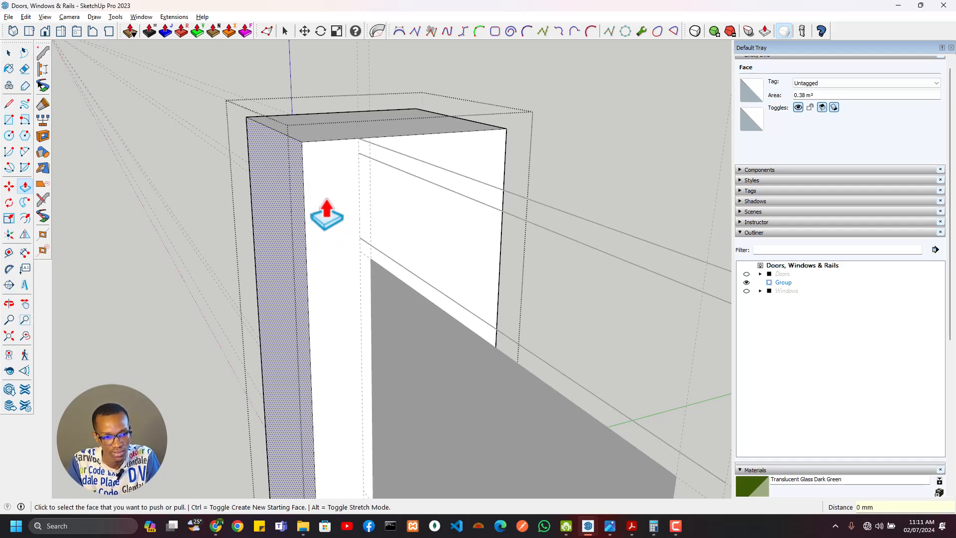
pyautogui.press('space')
pyautogui.moveTo(326, 214); pyautogui.dragTo(379, 247, button='middle')
pyautogui.scroll(2, 371, 191)
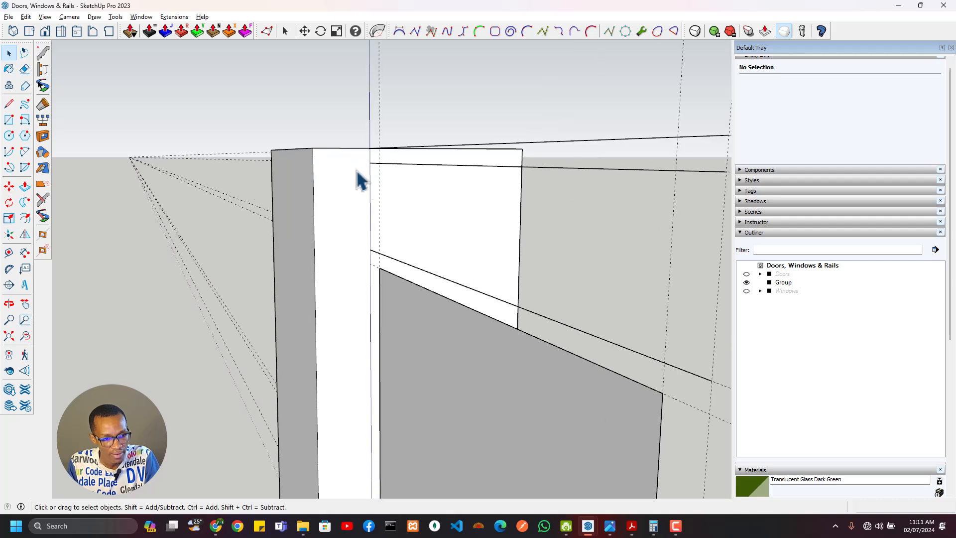
pyautogui.click(9, 136)
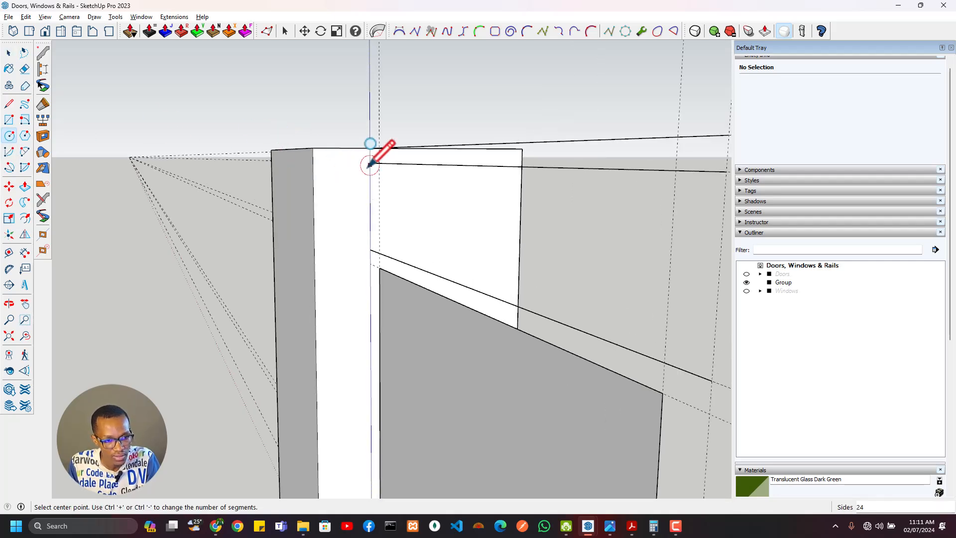
pyautogui.press('space')
# Extrude the glass panel's face forward into a thin slab.
pyautogui.doubleClick(474, 338)
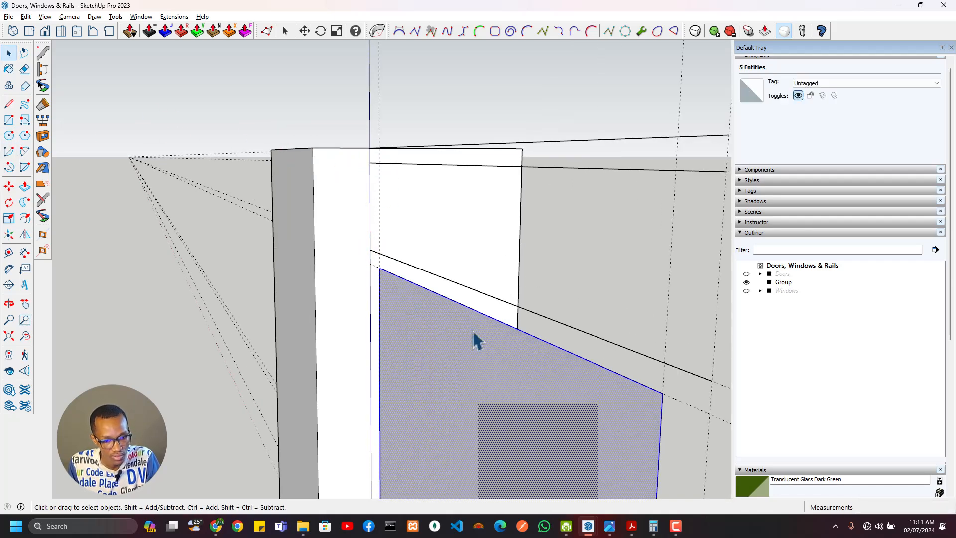
pyautogui.moveTo(474, 337); pyautogui.dragTo(431, 363, button='middle')
pyautogui.press('p')
pyautogui.click(432, 369)
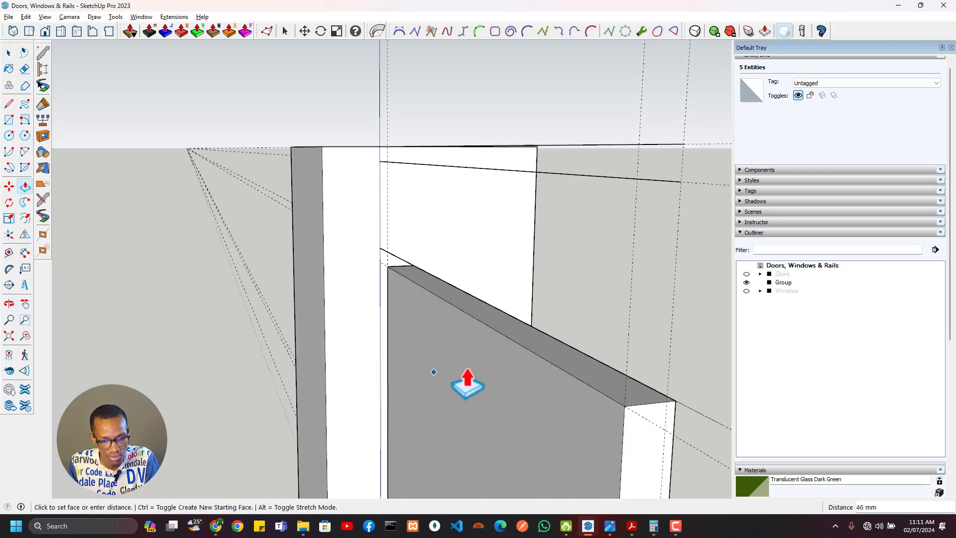
pyautogui.press('Return')
pyautogui.press('space')
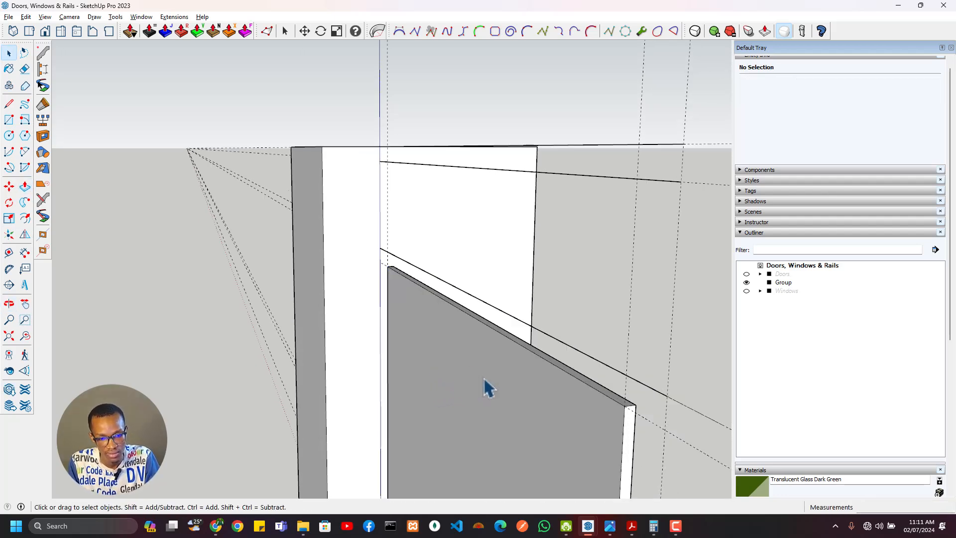
# Select the whole glass panel and make it a group.
pyautogui.tripleClick(488, 379)
pyautogui.rightClick(488, 380)
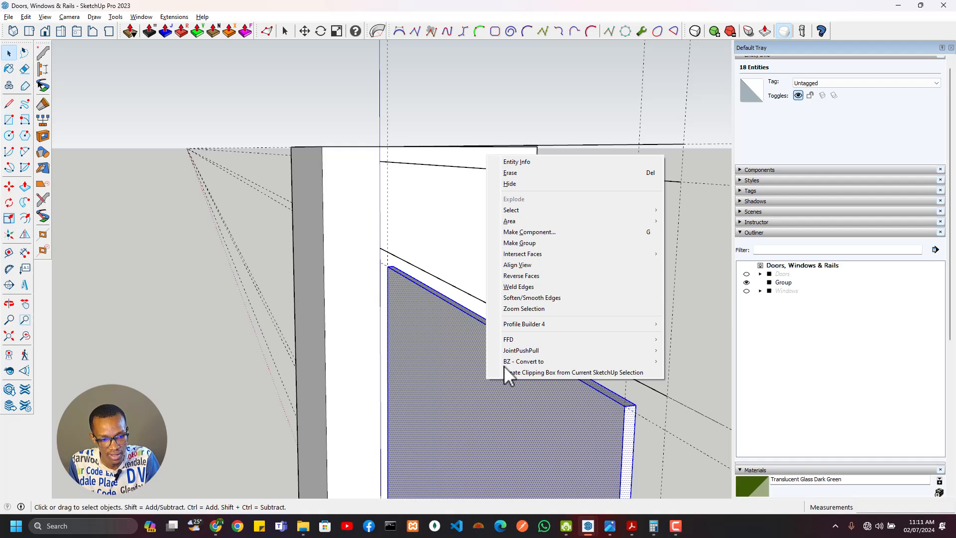
pyautogui.click(523, 242)
# Draw a circle of radius 10 mm centred on the start of the rail line just above the glass panel.
pyautogui.scroll(-2, 428, 314)
pyautogui.moveTo(426, 315); pyautogui.dragTo(590, 408, button='middle')
pyautogui.keyDown('shift'); pyautogui.moveTo(443, 347); pyautogui.dragTo(413, 334, button='middle'); pyautogui.keyUp('shift')
pyautogui.scroll(2, 350, 253)
pyautogui.moveTo(348, 252); pyautogui.dragTo(282, 170, button='middle')
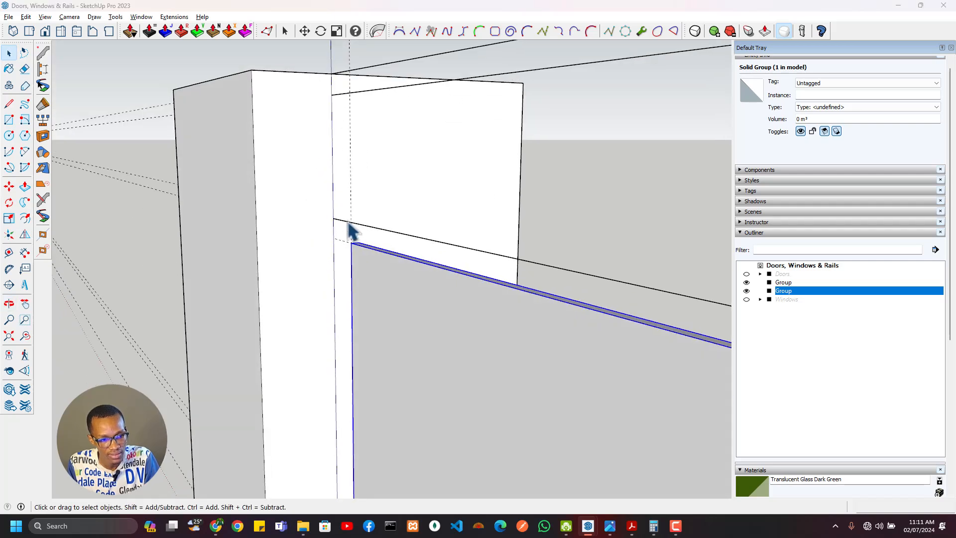
pyautogui.hotkey('alt', 'Tab')
pyautogui.hotkey('alt', 'Tab')
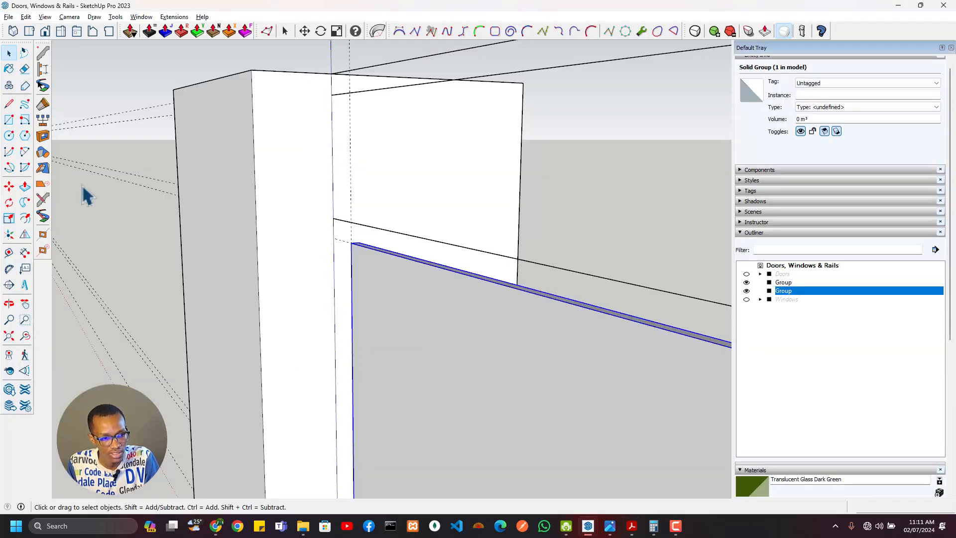
pyautogui.click(10, 136)
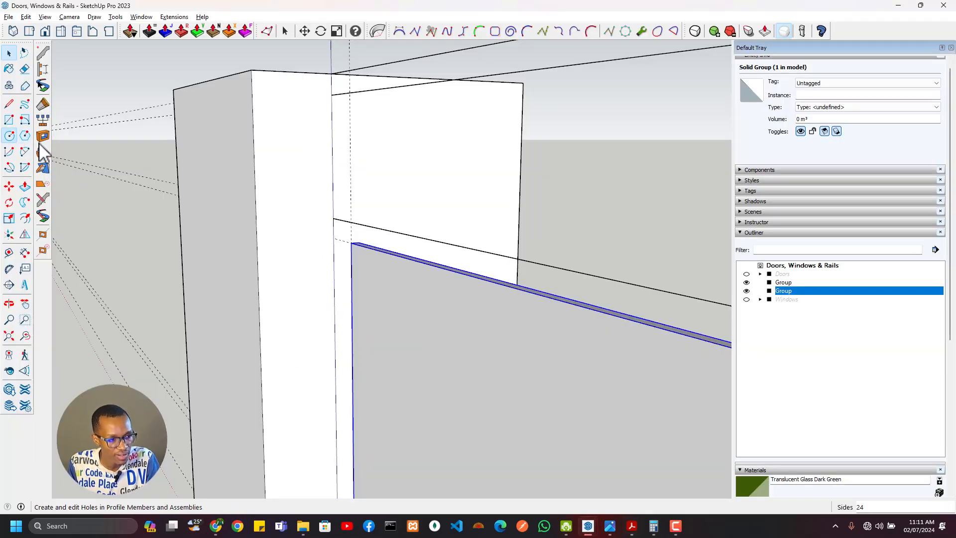
pyautogui.click(333, 218)
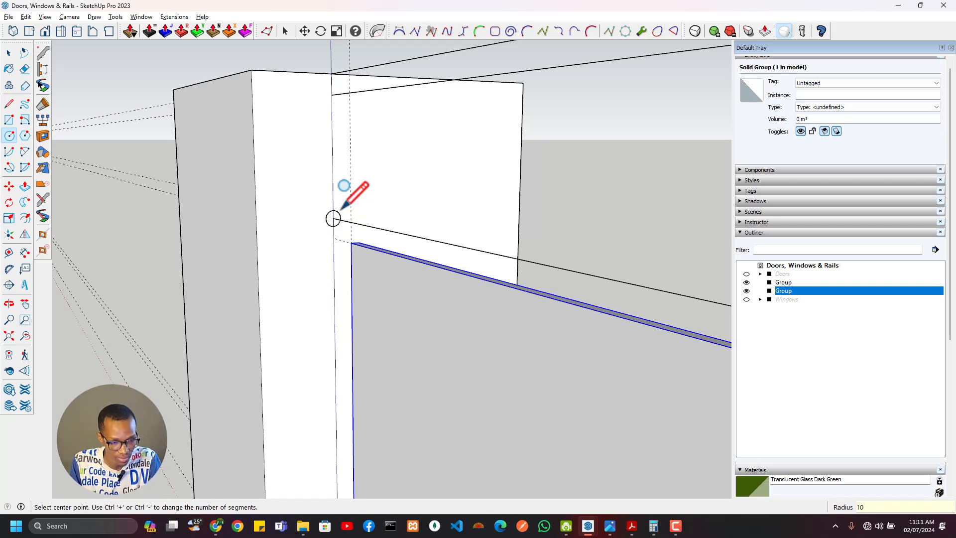
# Extrude the circle above the glass panel 748 mm along its rail line, up to the panel's outer edge.
pyautogui.press('p')
pyautogui.click(335, 219)
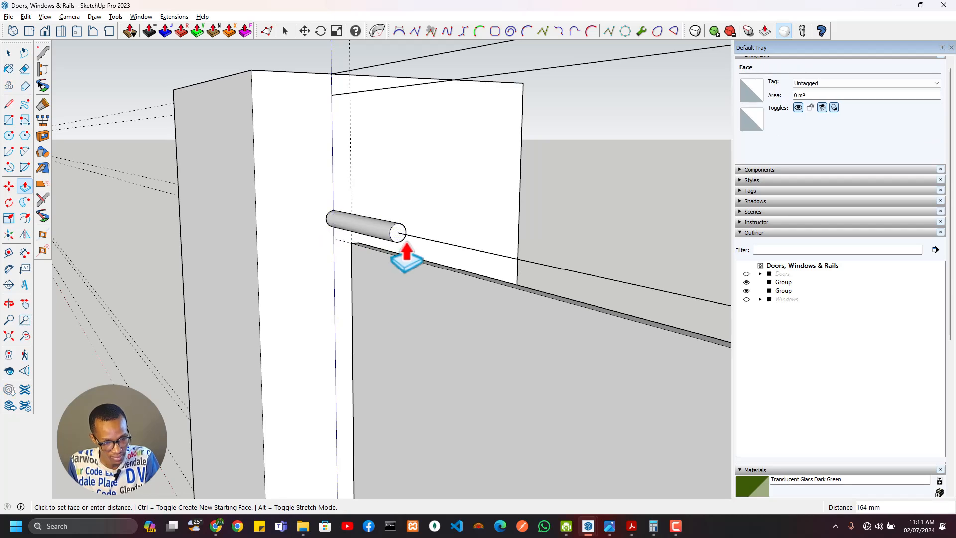
pyautogui.scroll(-3, 423, 248)
pyautogui.moveTo(463, 256); pyautogui.dragTo(410, 253, button='middle')
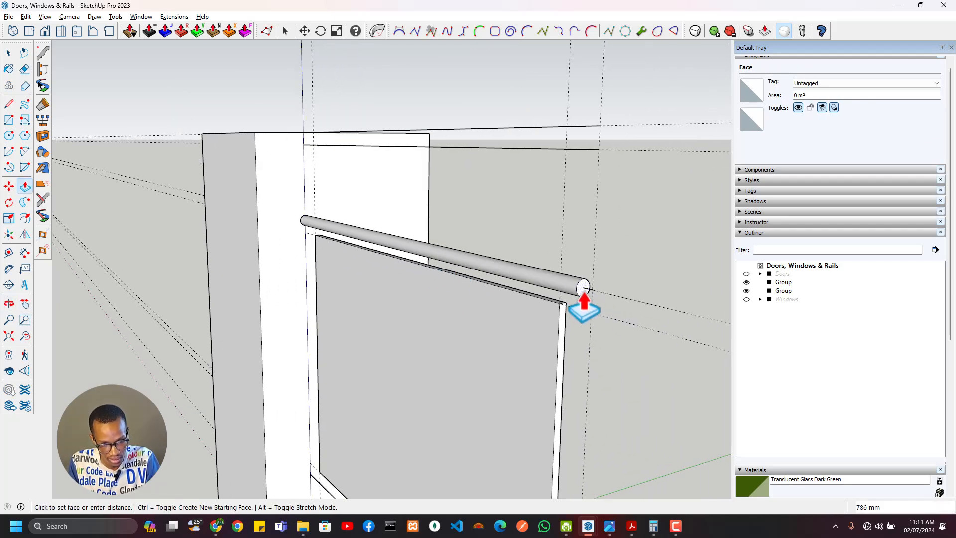
pyautogui.click(561, 298)
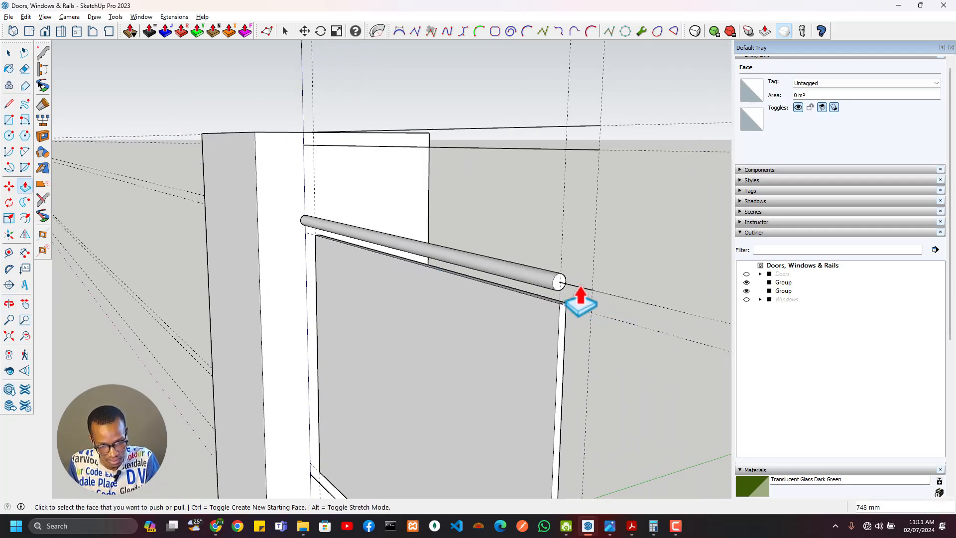
# Extend the end of the rail above the glass panel by another 52 mm, up to the outer vertical guide.
pyautogui.press('space')
pyautogui.click(584, 291)
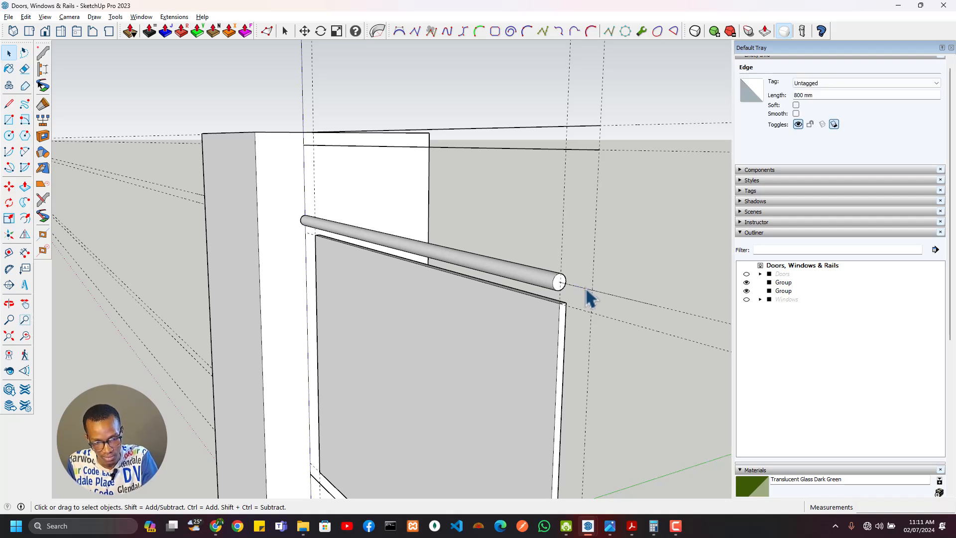
pyautogui.click(583, 299)
pyautogui.press('p')
pyautogui.click(559, 283)
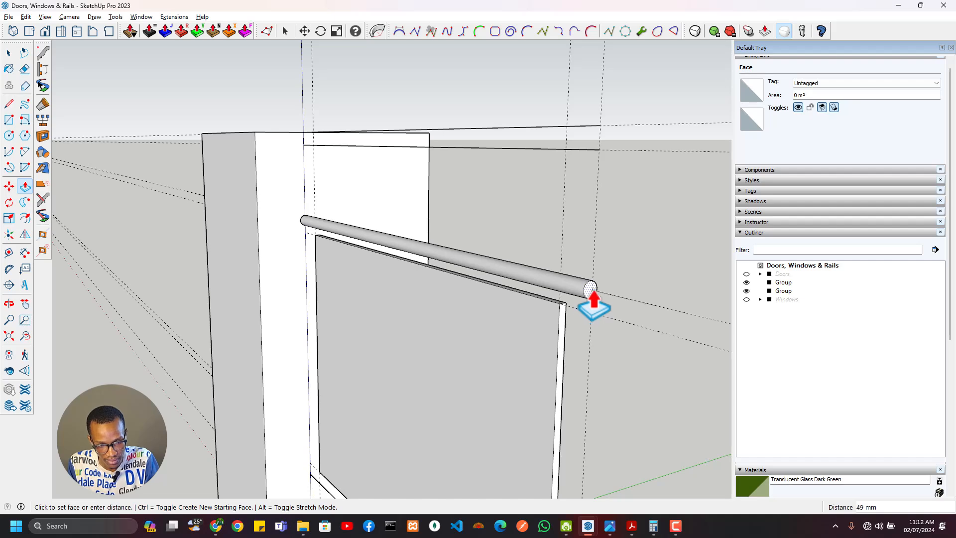
pyautogui.click(592, 289)
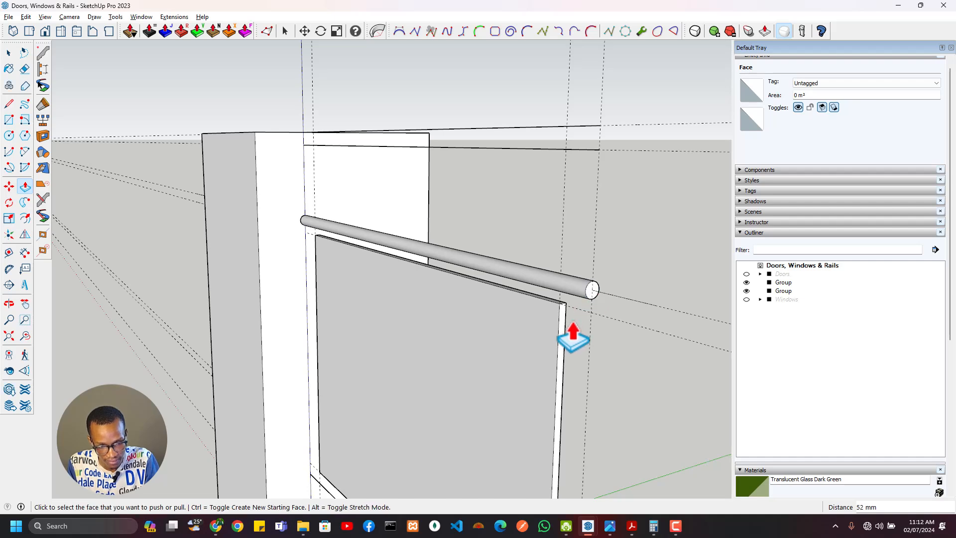
# Draw a circle of radius 10 mm centred on the start of the rail line just below the glass panel.
pyautogui.moveTo(573, 337); pyautogui.dragTo(393, 351, button='middle')
pyautogui.scroll(2, 351, 382)
pyautogui.scroll(-1, 361, 355)
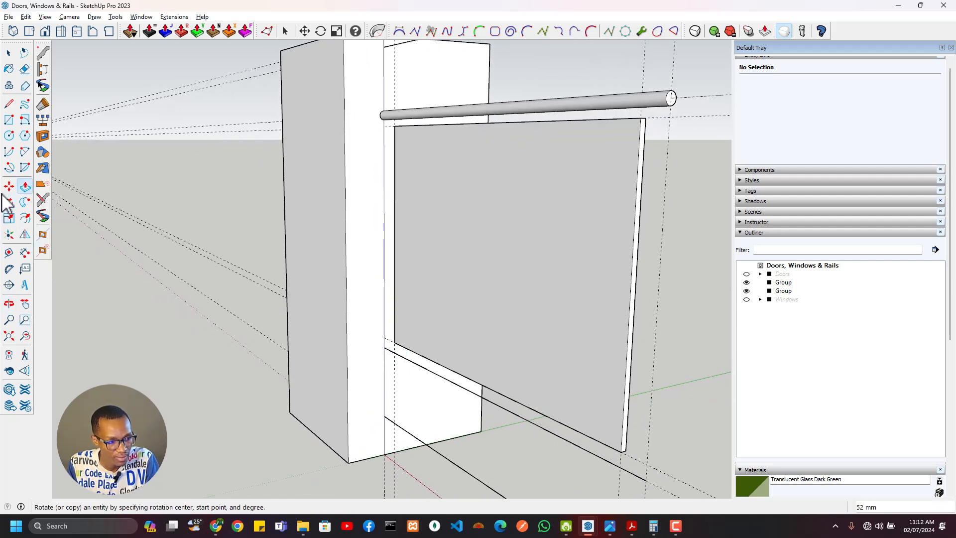
pyautogui.click(10, 136)
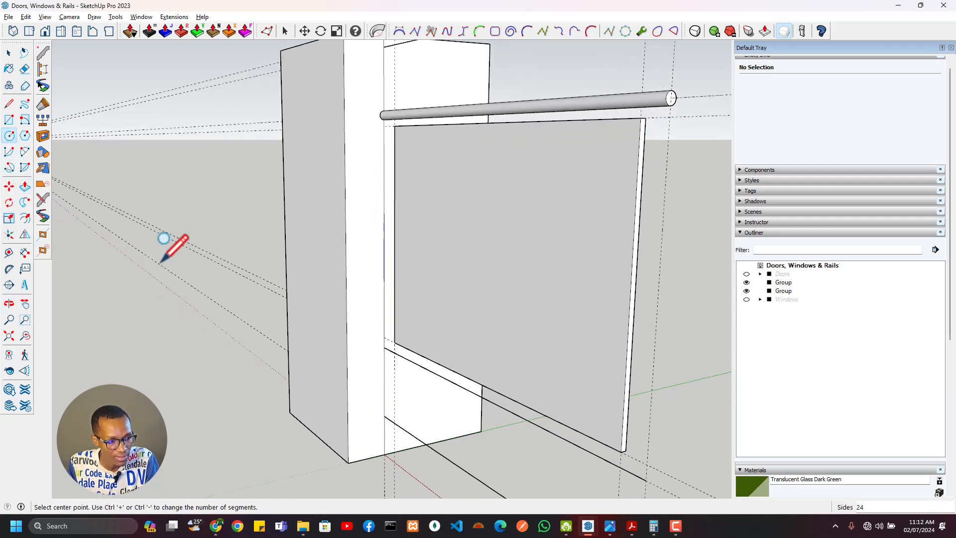
pyautogui.click(384, 348)
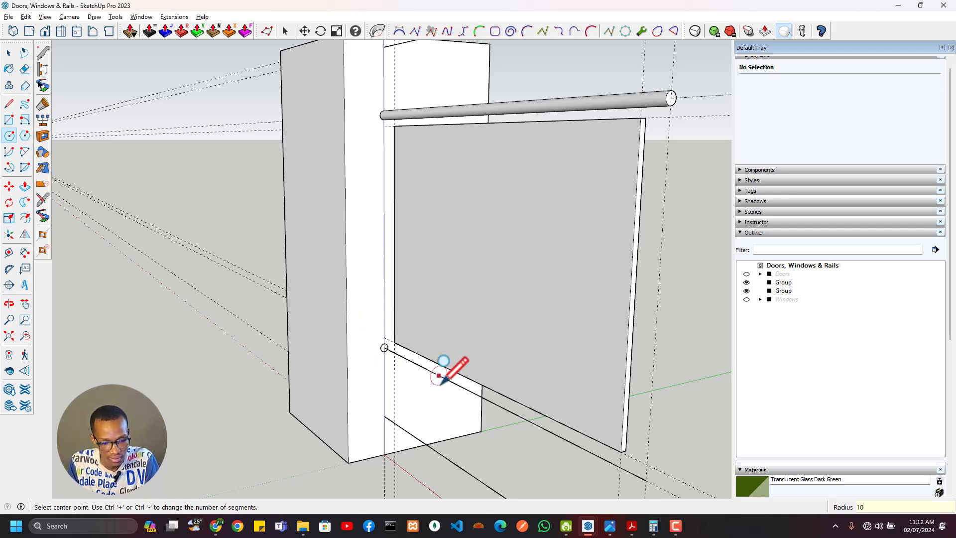
# Extrude the circle below the glass panel 800 mm, level with the end of the rail above.
pyautogui.press('p')
pyautogui.click(384, 347)
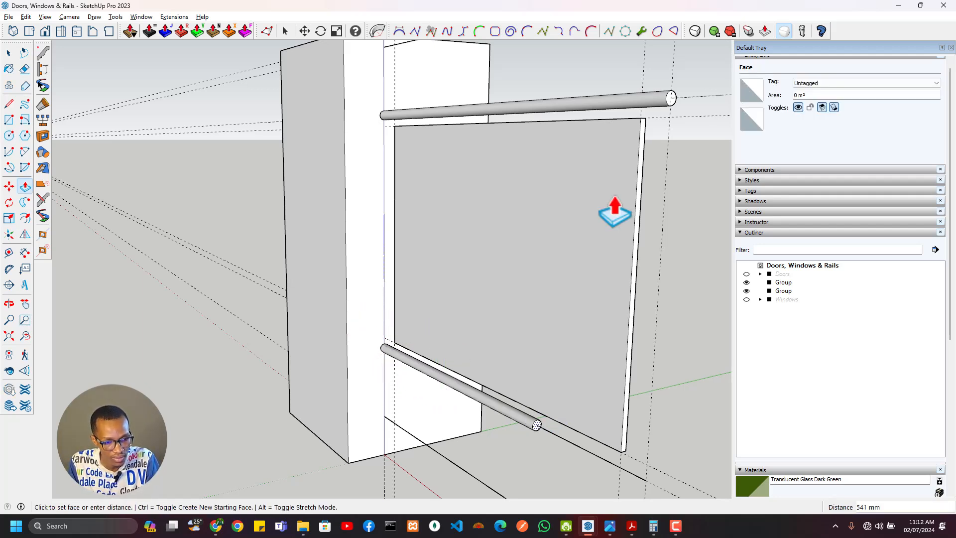
pyautogui.click(671, 96)
pyautogui.moveTo(635, 297); pyautogui.dragTo(572, 326, button='middle')
pyautogui.scroll(6, 473, 327)
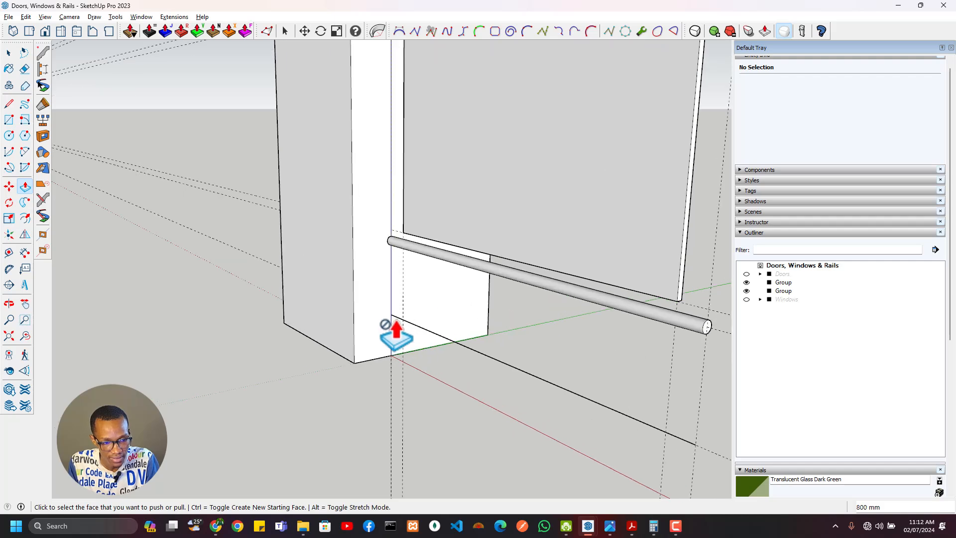
# Draw a circle of radius 10 mm centred on the start of the lowest rail line.
pyautogui.hotkey('alt', 'Tab')
pyautogui.hotkey('alt', 'Tab')
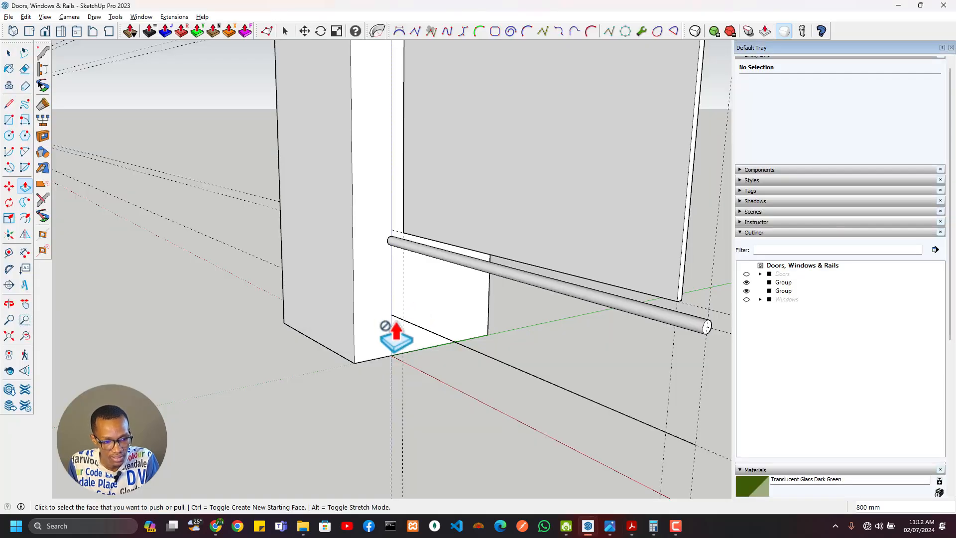
pyautogui.click(9, 135)
pyautogui.click(390, 314)
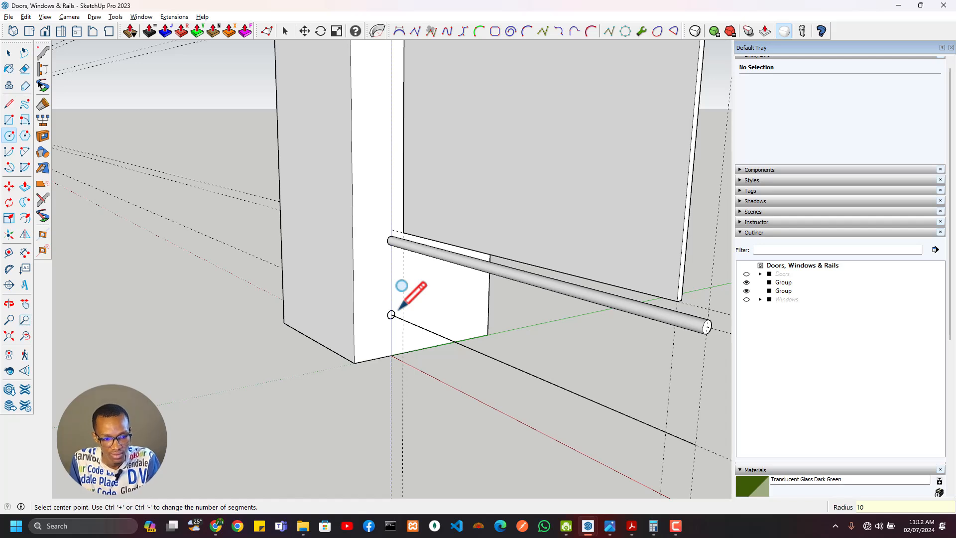
# Shorten the rail just below the glass panel by 50 mm, back to the guide at the panel's outer edge.
pyautogui.press('p')
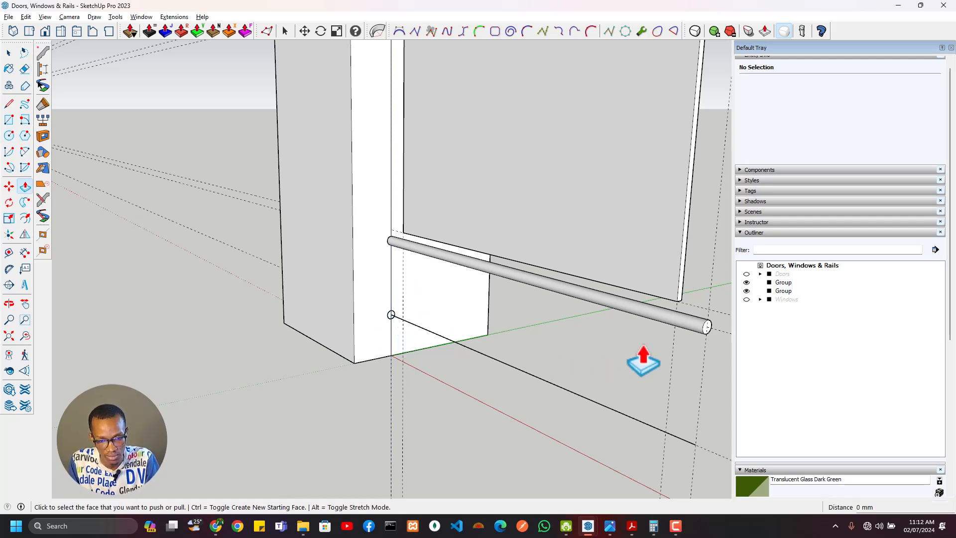
pyautogui.click(704, 325)
pyautogui.click(676, 333)
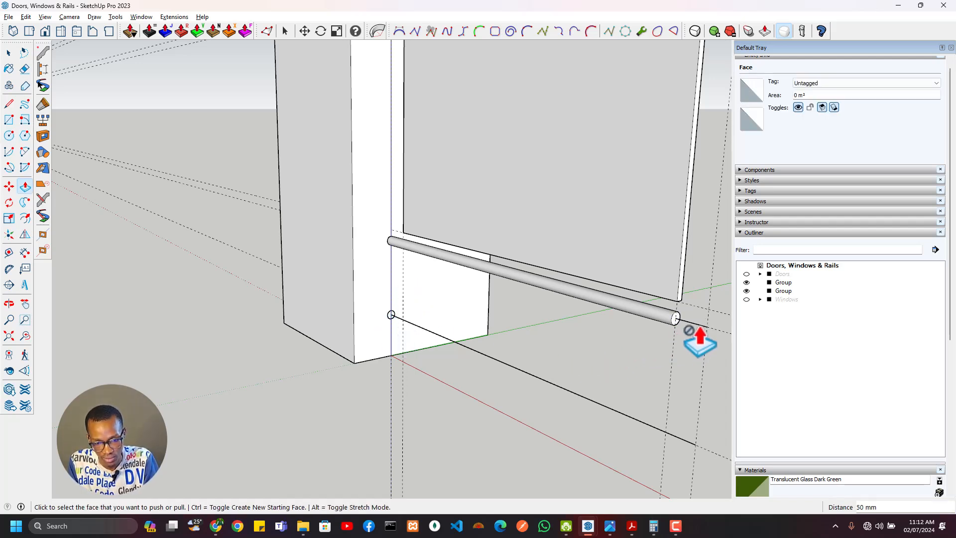
# Delete the leftover line beyond the shortened rail and the lowest rail line.
pyautogui.press('space')
pyautogui.click(700, 326)
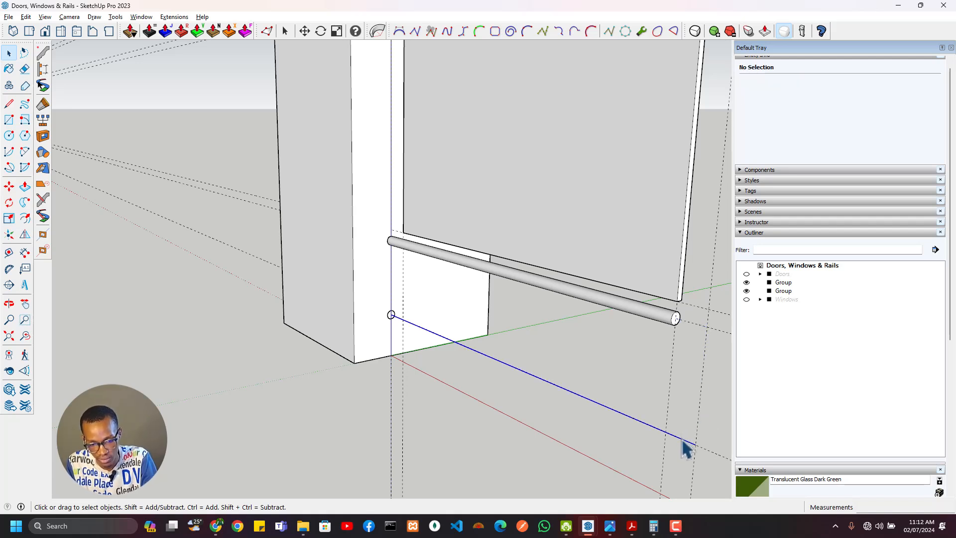
pyautogui.press('Delete')
# Extrude the lowest circle until it is level with the end of the rail just above it.
pyautogui.press('p')
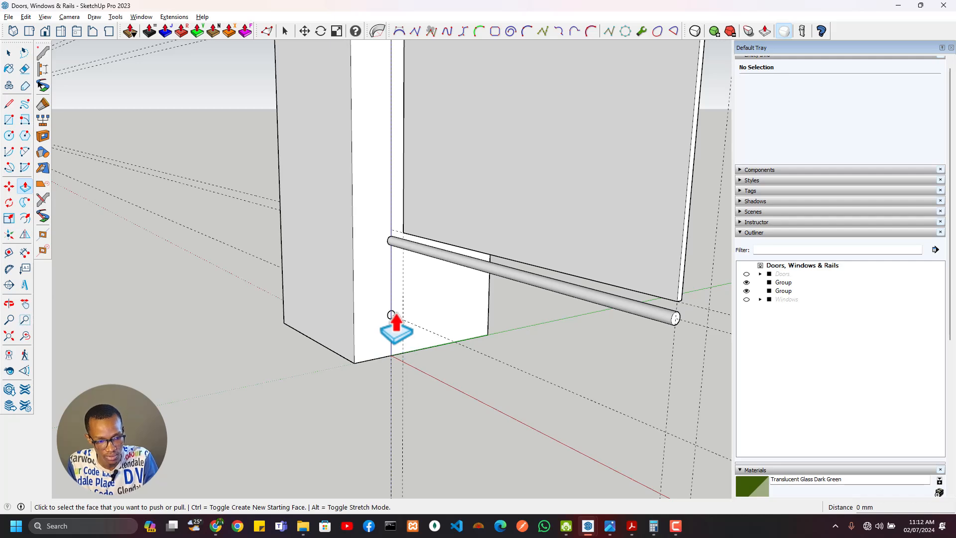
pyautogui.click(396, 329)
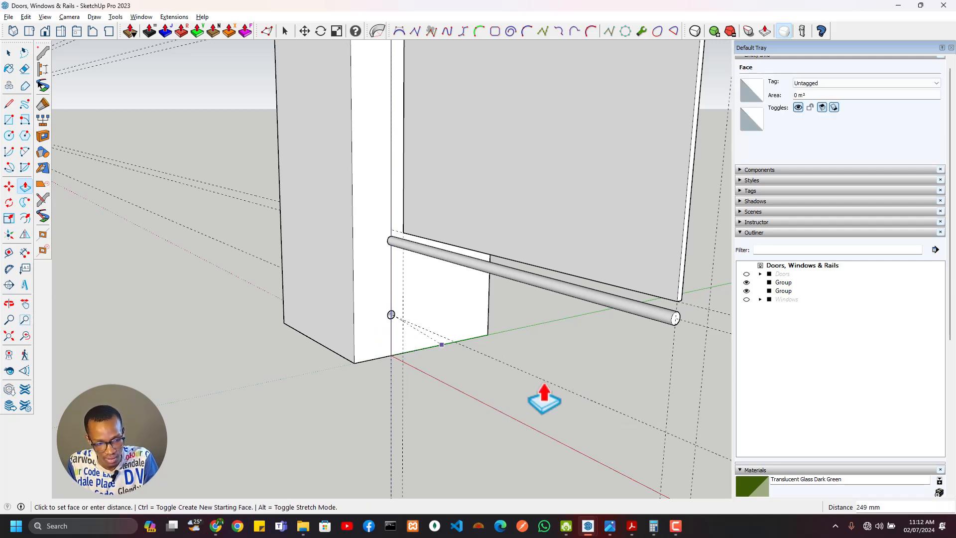
pyautogui.click(678, 321)
# Draw the handrail circle centred on the start of the lower top rail line, with its radius reaching the upper line.
pyautogui.scroll(-4, 515, 290)
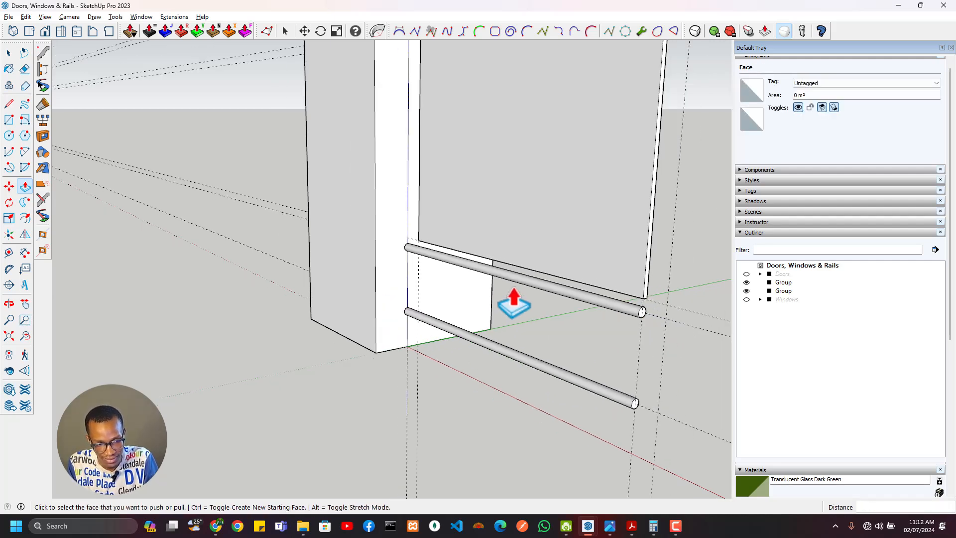
pyautogui.keyDown('shift'); pyautogui.moveTo(525, 229); pyautogui.dragTo(503, 373, button='middle'); pyautogui.keyUp('shift')
pyautogui.scroll(2, 542, 193)
pyautogui.scroll(4, 542, 209)
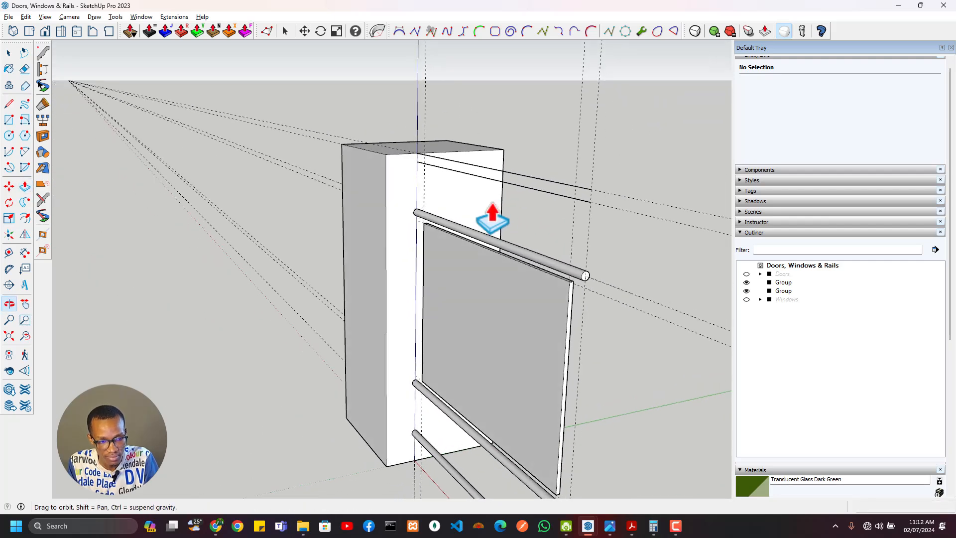
pyautogui.click(9, 135)
pyautogui.click(397, 151)
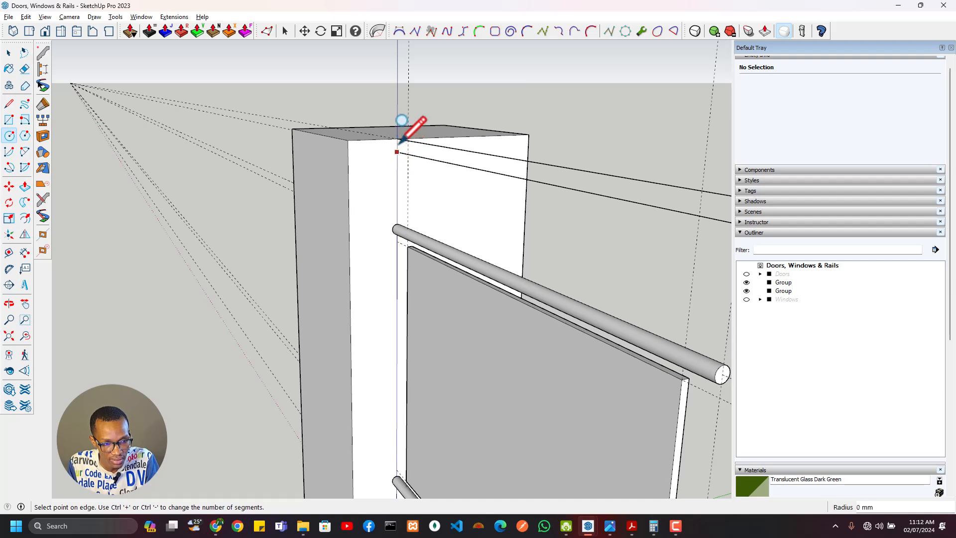
pyautogui.click(397, 139)
# Erase the uppermost rail line and extrude the handrail circle 800 mm, level with the end of the rail below it.
pyautogui.moveTo(437, 171)
pyautogui.mouseDown(button='middle')
pyautogui.moveTo(480, 160)
pyautogui.moveTo(474, 154)
pyautogui.mouseUp(button='middle')
pyautogui.press('e')
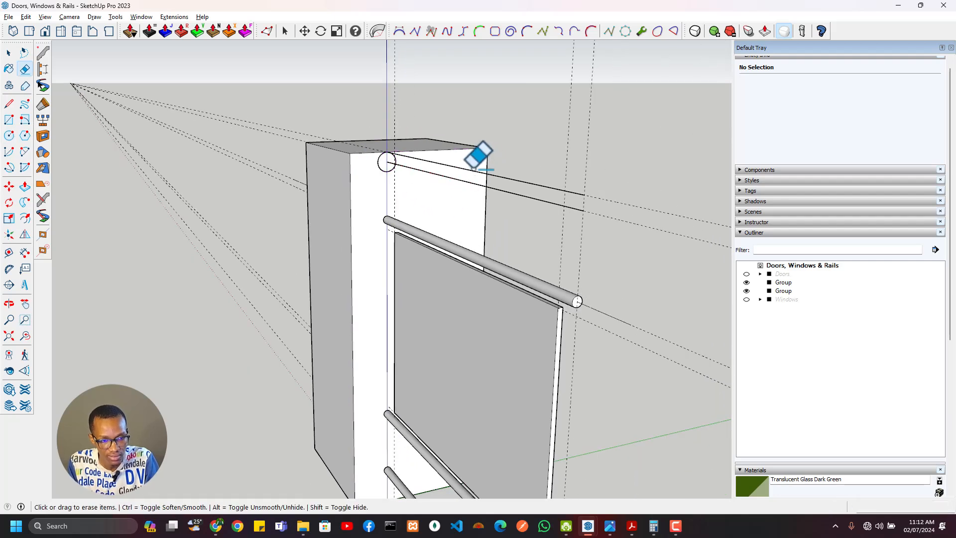
pyautogui.press('p')
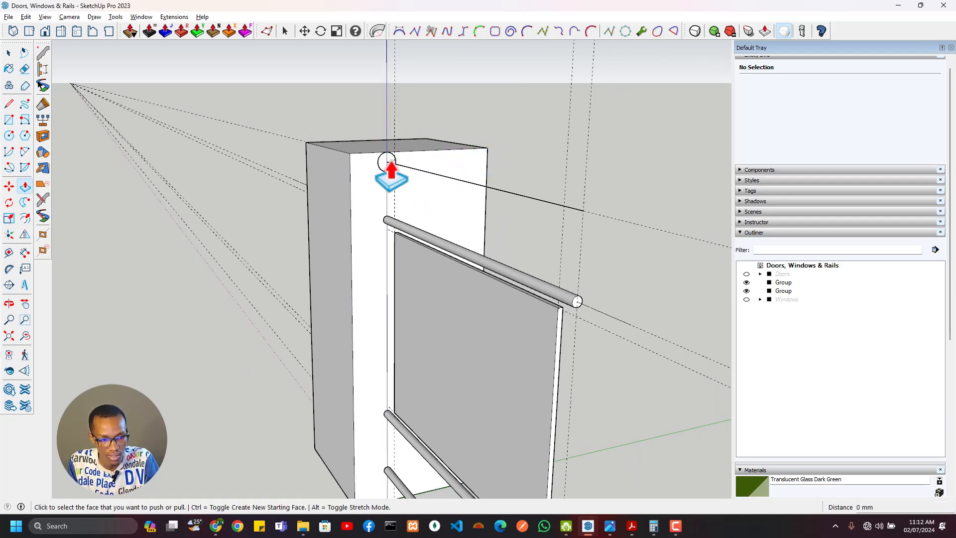
pyautogui.click(387, 164)
pyautogui.click(578, 306)
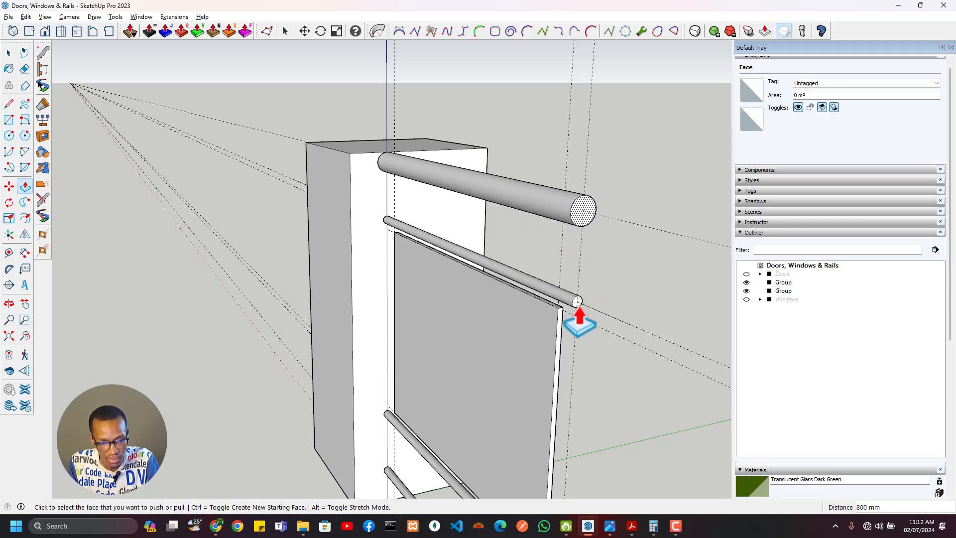
# Examine the four rails and the glass panel from several angles.
pyautogui.moveTo(573, 301); pyautogui.dragTo(446, 293, button='middle')
pyautogui.scroll(4, 448, 289)
pyautogui.scroll(-5, 494, 305)
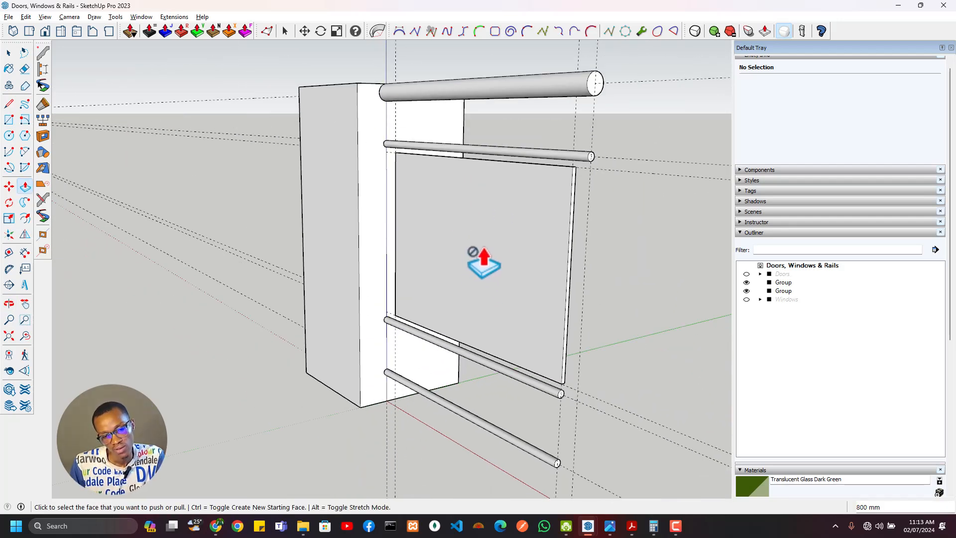
pyautogui.moveTo(478, 256); pyautogui.dragTo(466, 189, button='middle')
pyautogui.scroll(-2, 508, 181)
pyautogui.scroll(3, 426, 192)
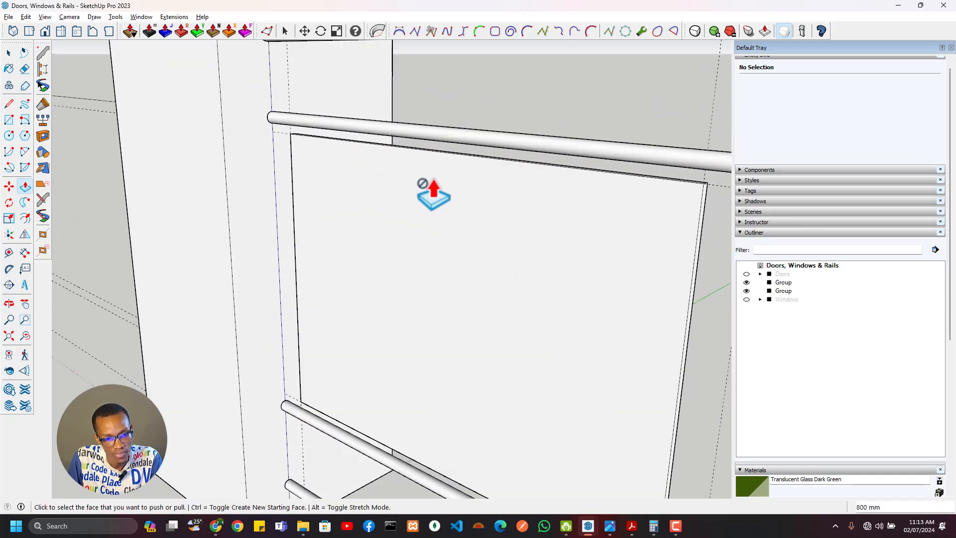
pyautogui.scroll(-3, 427, 187)
pyautogui.press('t')
pyautogui.scroll(4, 435, 170)
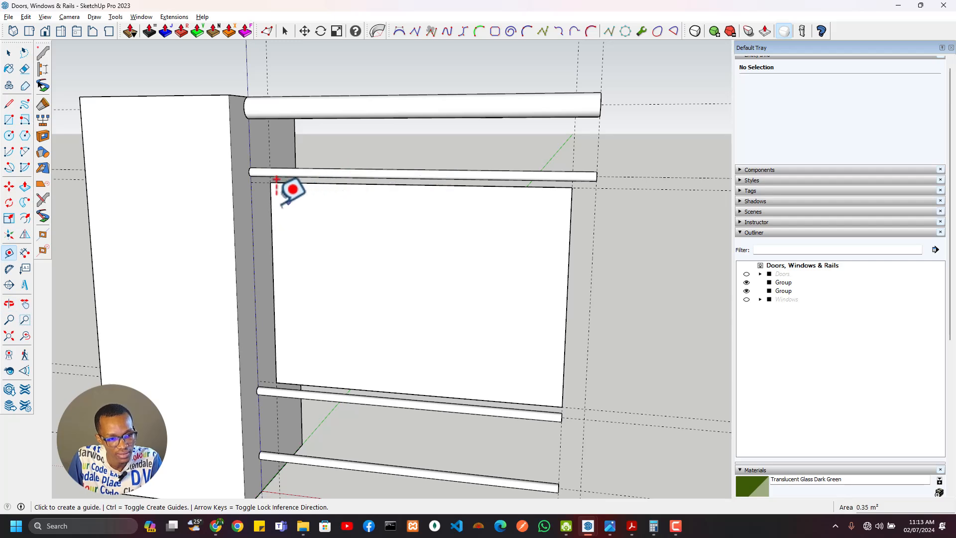
pyautogui.hotkey('alt', 'Tab')
pyautogui.hotkey('alt', 'Tab')
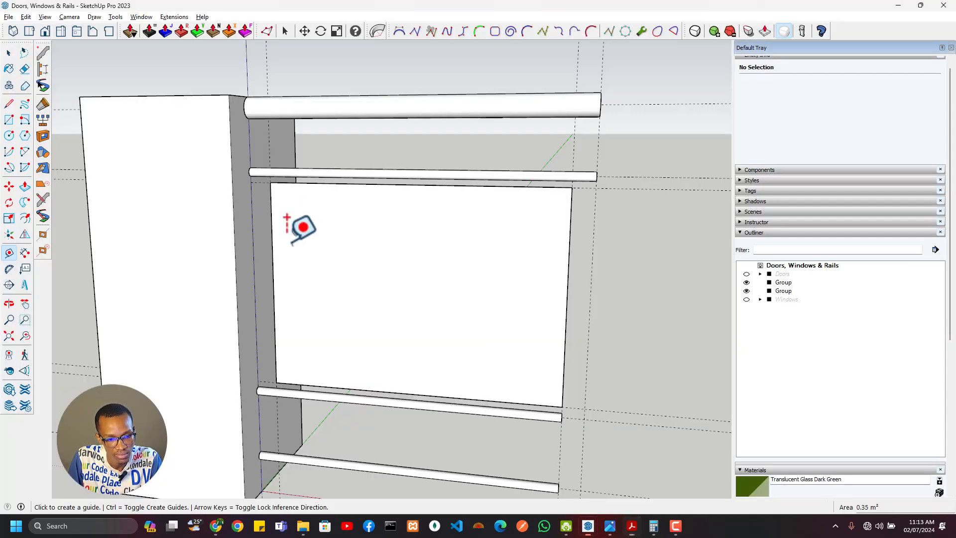
pyautogui.click(271, 211)
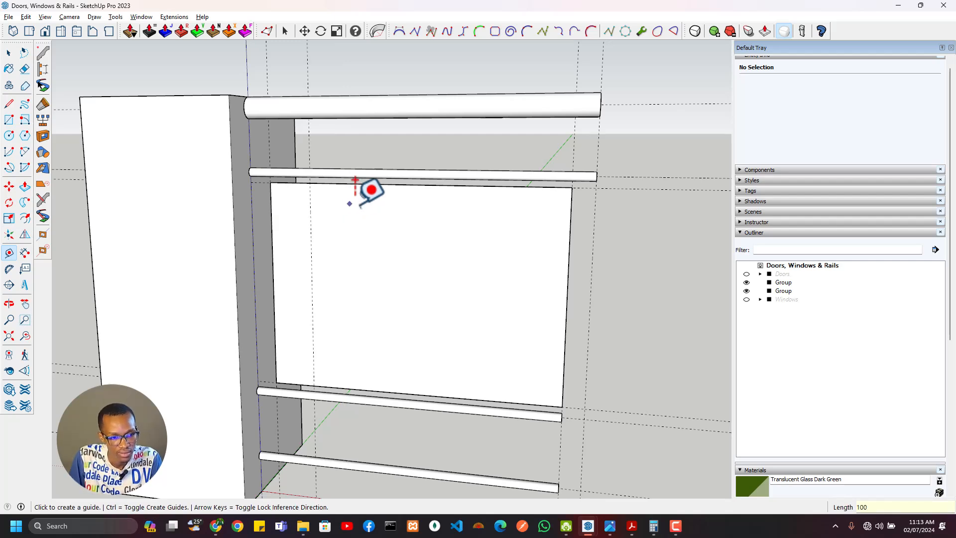
pyautogui.hotkey('alt', 'Tab')
pyautogui.hotkey('alt', 'Tab')
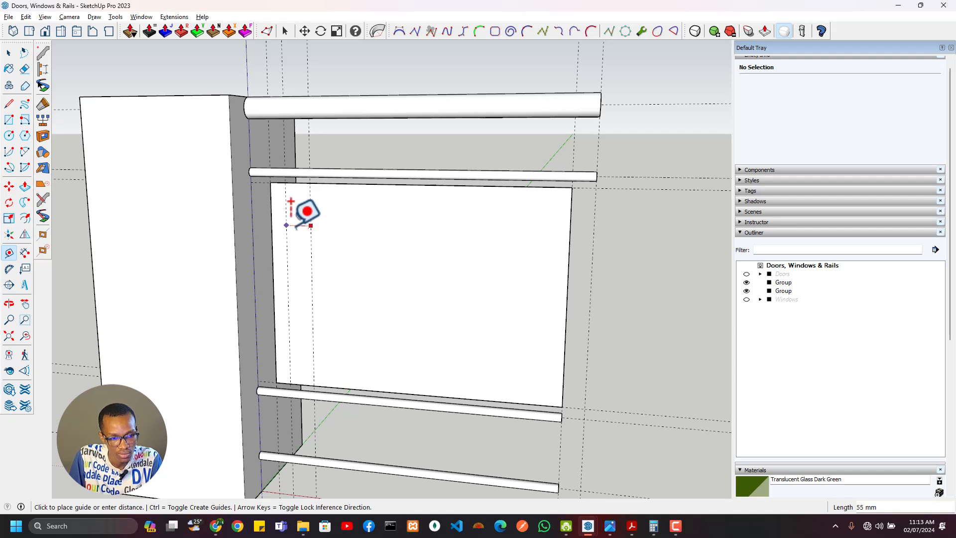
pyautogui.press('Escape')
pyautogui.press('e')
# Place vertical guides 75 mm in from both side edges of the glass panel.
pyautogui.press('t')
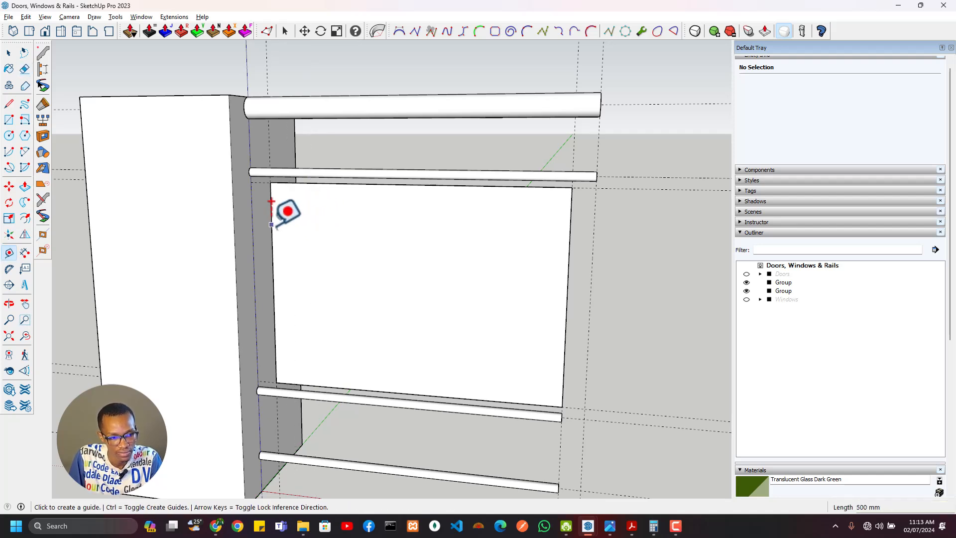
pyautogui.click(272, 205)
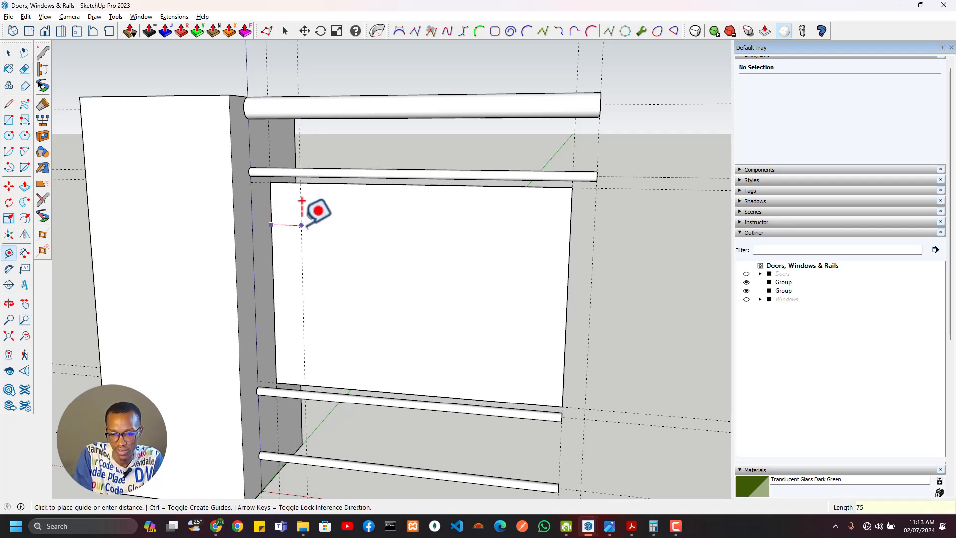
pyautogui.click(570, 234)
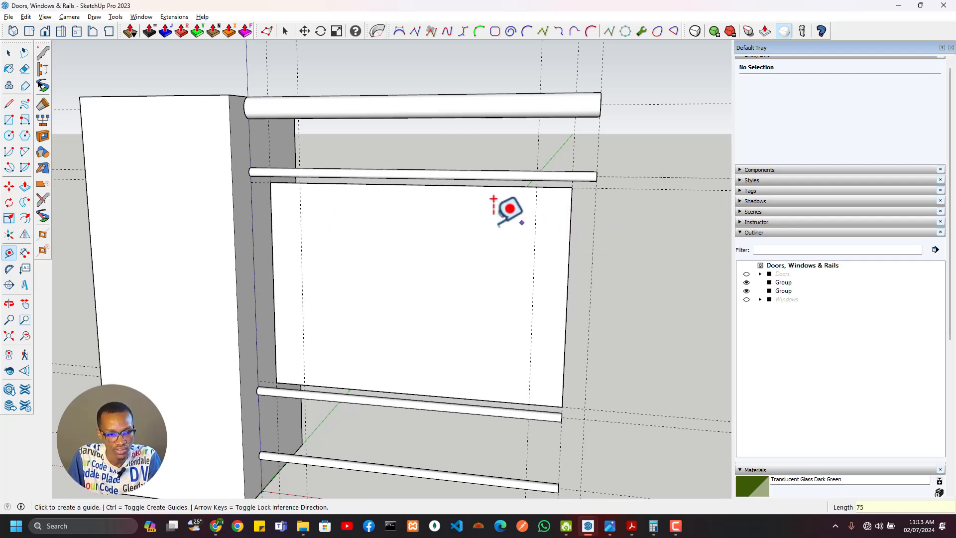
# Examine the glass panel's clamps in the architectural elevation PDF and in the balcony railing photo.
pyautogui.moveTo(492, 201); pyautogui.dragTo(337, 217, button='middle')
pyautogui.scroll(4, 326, 195)
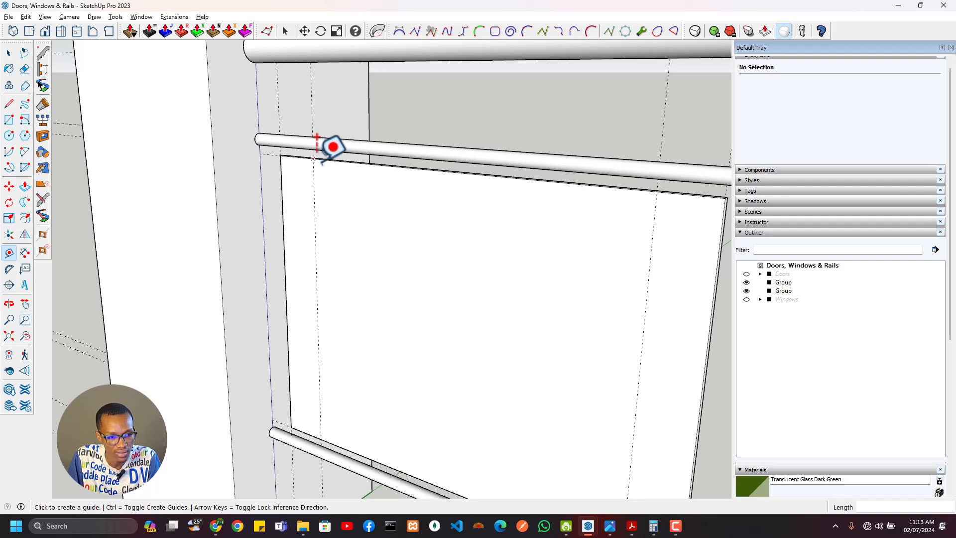
pyautogui.hotkey('alt', 'Tab')
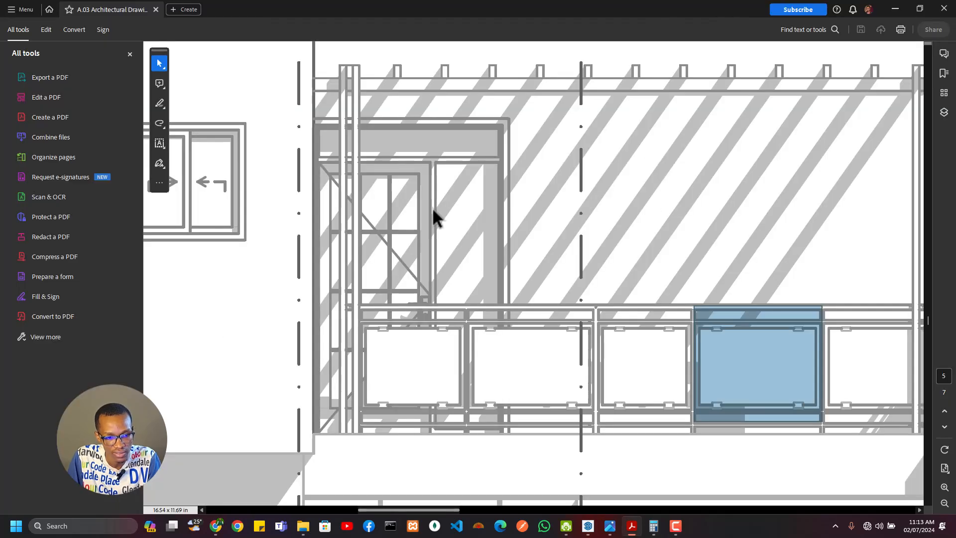
pyautogui.hotkey('alt', 'Tab')
pyautogui.hotkey('alt', 'Tab')
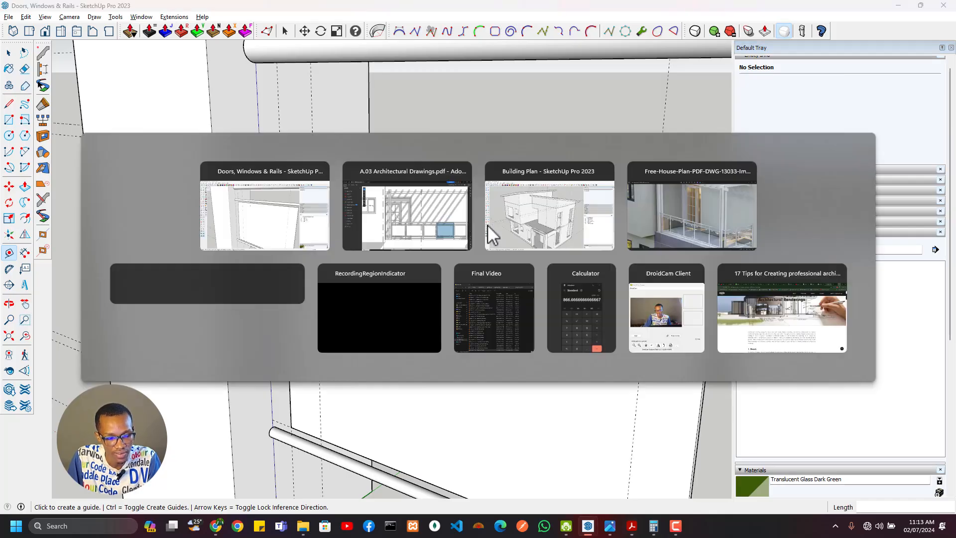
pyautogui.click(670, 224)
pyautogui.scroll(5, 567, 397)
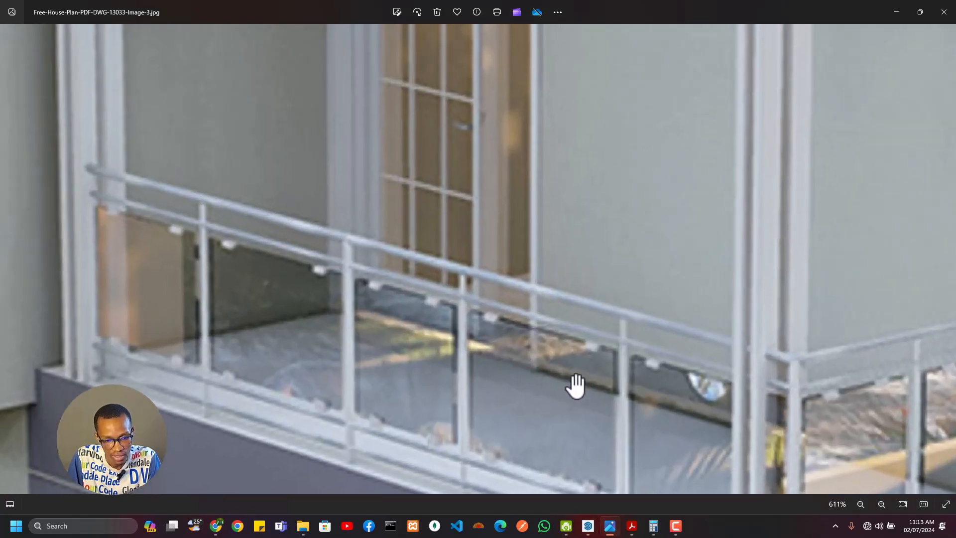
pyautogui.hotkey('alt', 'Tab')
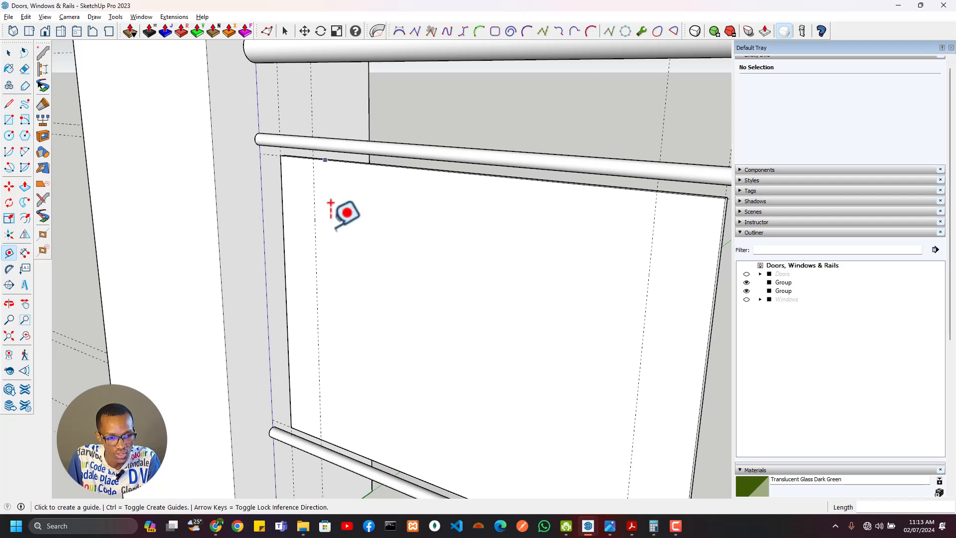
# Place two more vertical guides on the glass panel, each 80 mm inward from the existing 75 mm guides.
pyautogui.scroll(2, 316, 158)
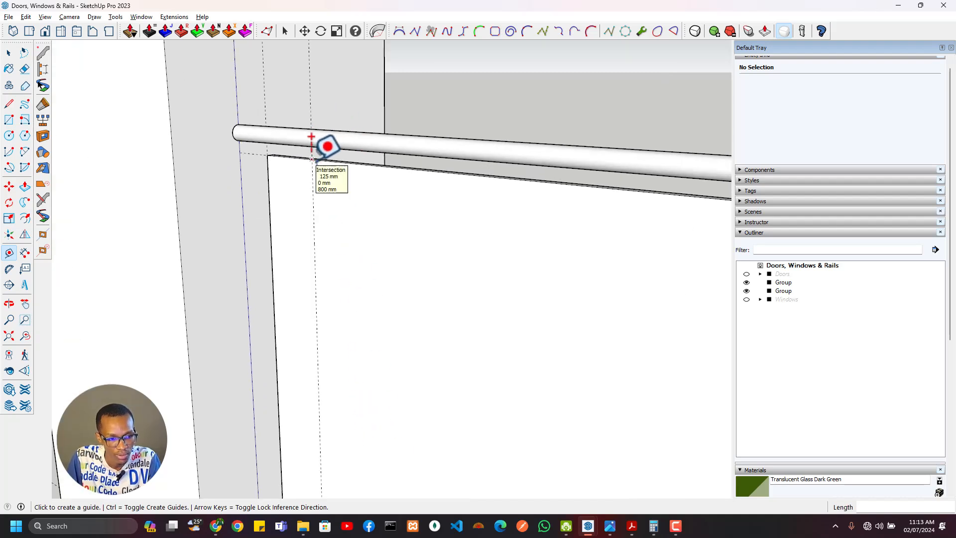
pyautogui.press('r')
pyautogui.press('t')
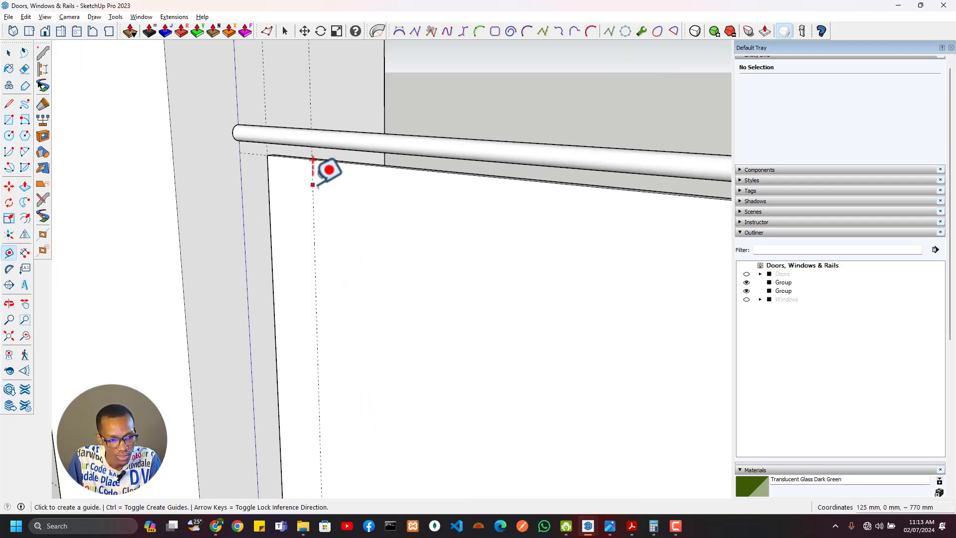
pyautogui.click(312, 183)
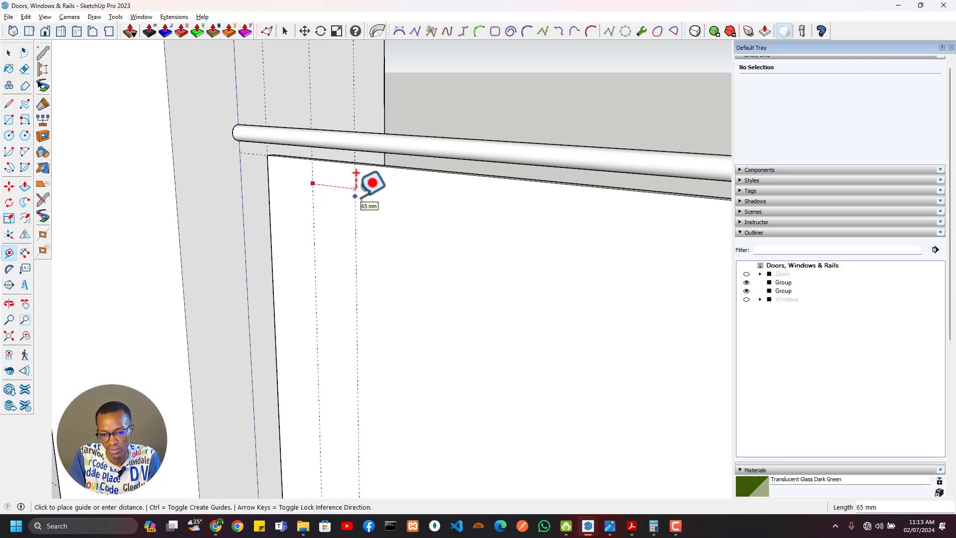
pyautogui.scroll(-2, 424, 209)
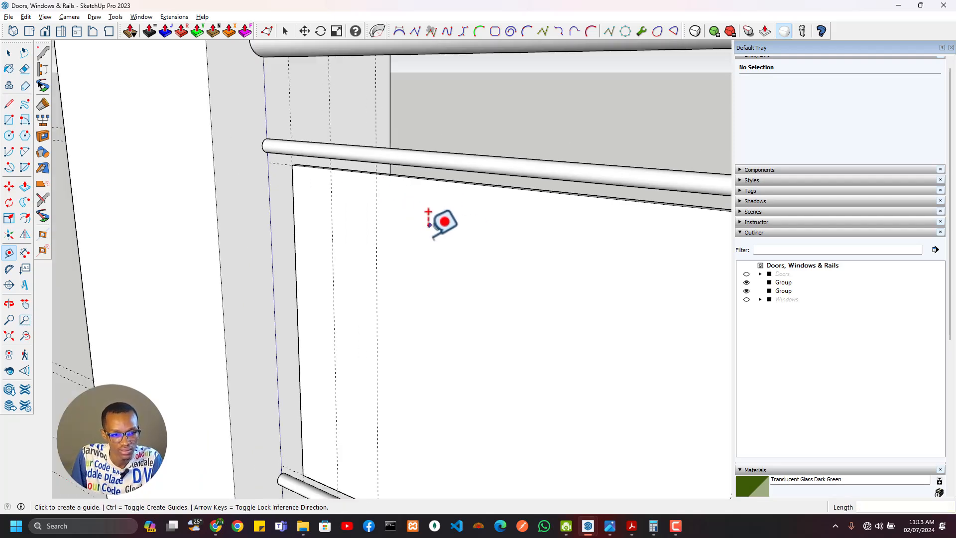
pyautogui.moveTo(425, 210); pyautogui.dragTo(572, 185, button='middle')
pyautogui.click(689, 173)
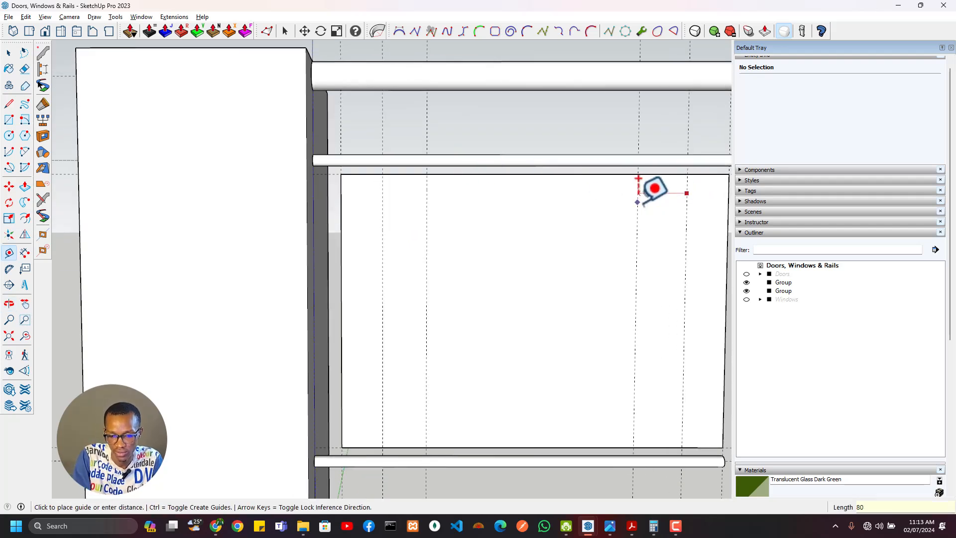
pyautogui.click(639, 178)
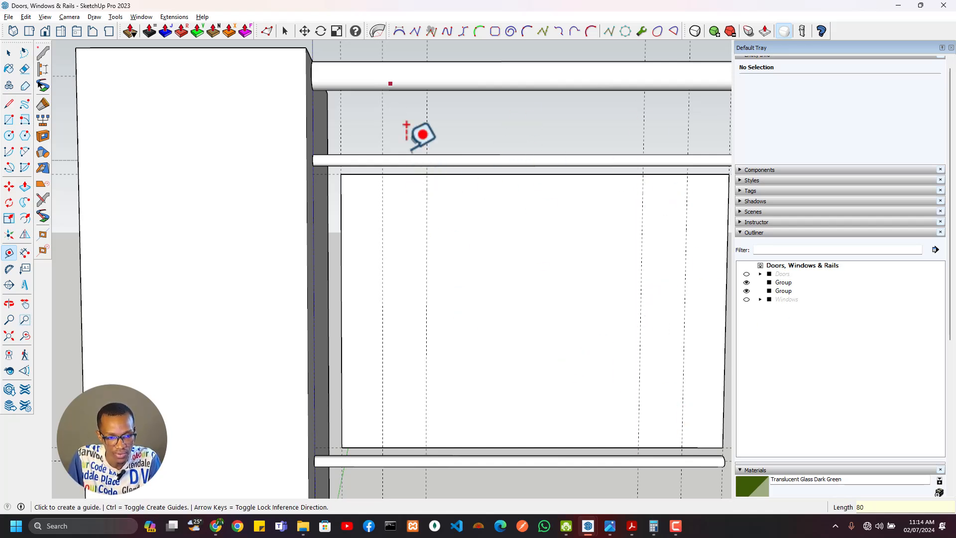
# Place a horizontal guide 20 mm below the glass panel's upper edge and check the clamps in the balcony railing photo.
pyautogui.moveTo(393, 174); pyautogui.dragTo(358, 150, button='middle')
pyautogui.scroll(3, 422, 162)
pyautogui.click(366, 150)
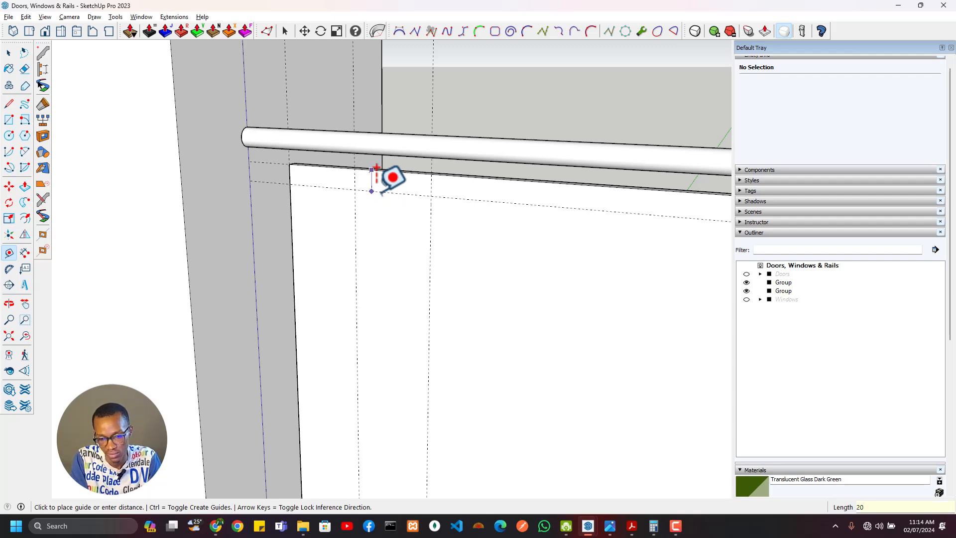
pyautogui.hotkey('alt', 'Tab')
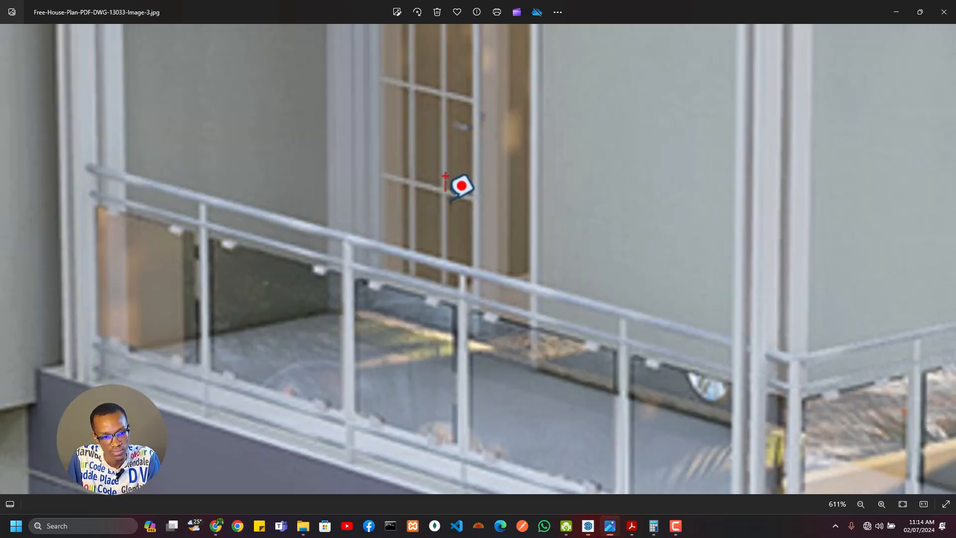
pyautogui.hotkey('alt', 'Tab')
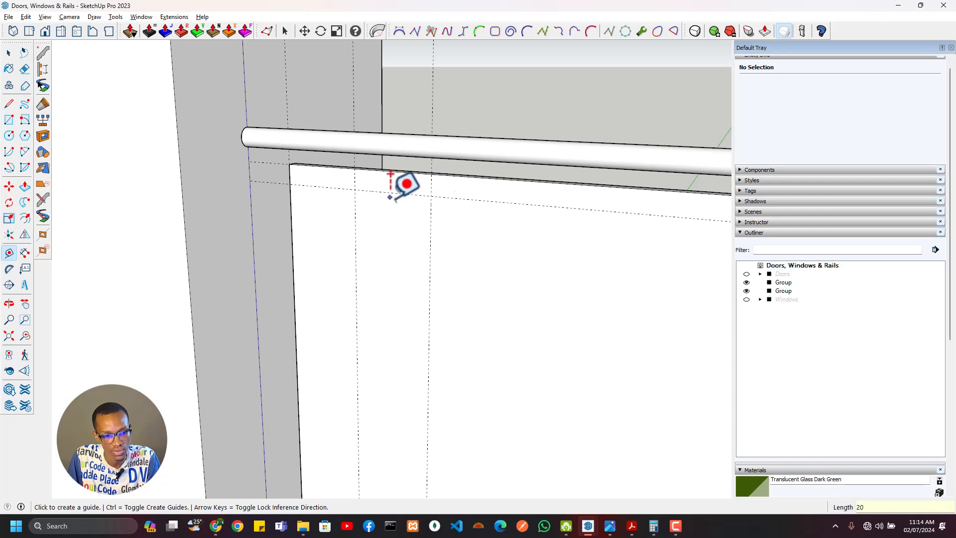
# Draw the clamp's rectangle near the glass panel's upper corner, between the two vertical guides and down to the horizontal guide.
pyautogui.moveTo(404, 184)
pyautogui.mouseDown(button='middle')
pyautogui.moveTo(442, 183)
pyautogui.moveTo(434, 180)
pyautogui.mouseUp(button='middle')
pyautogui.press('r')
pyautogui.scroll(2, 438, 172)
pyautogui.click(441, 169)
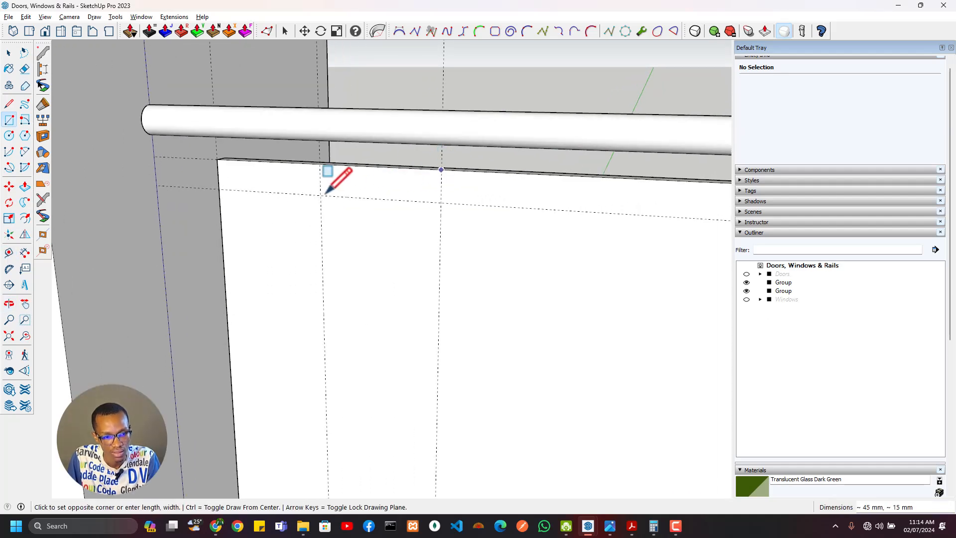
pyautogui.click(320, 195)
# Extrude the clamp's rectangle outward from the glass face by about 3 mm.
pyautogui.moveTo(444, 188); pyautogui.dragTo(358, 134, button='middle')
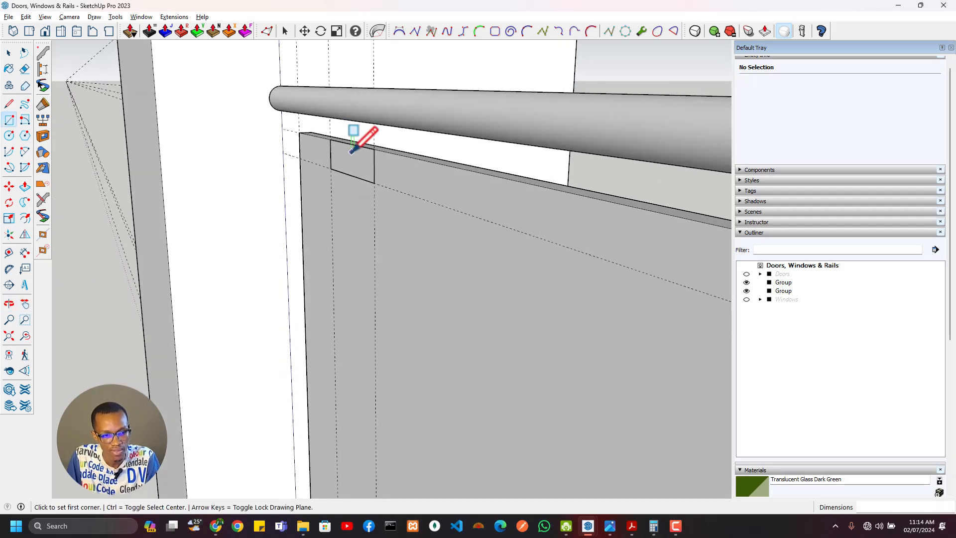
pyautogui.press('p')
pyautogui.click(355, 171)
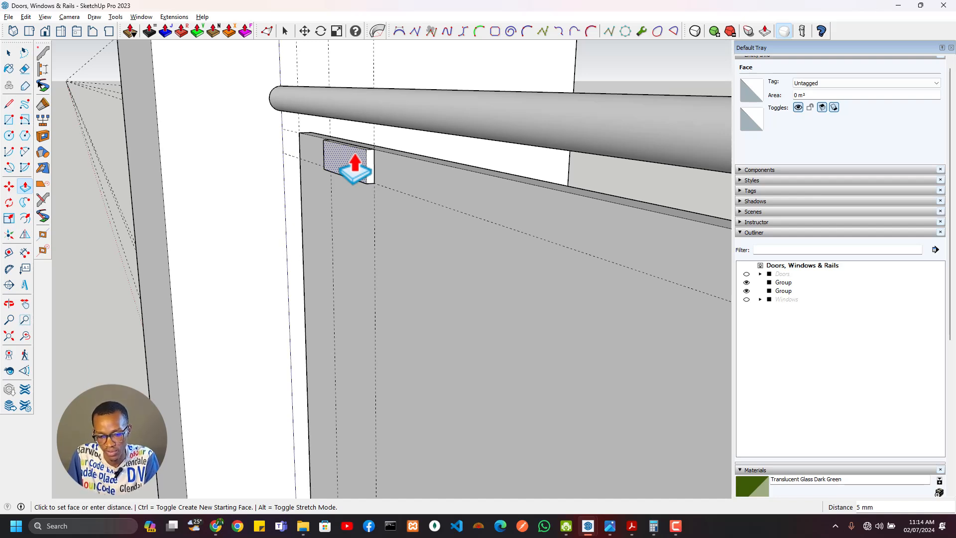
pyautogui.press('Return')
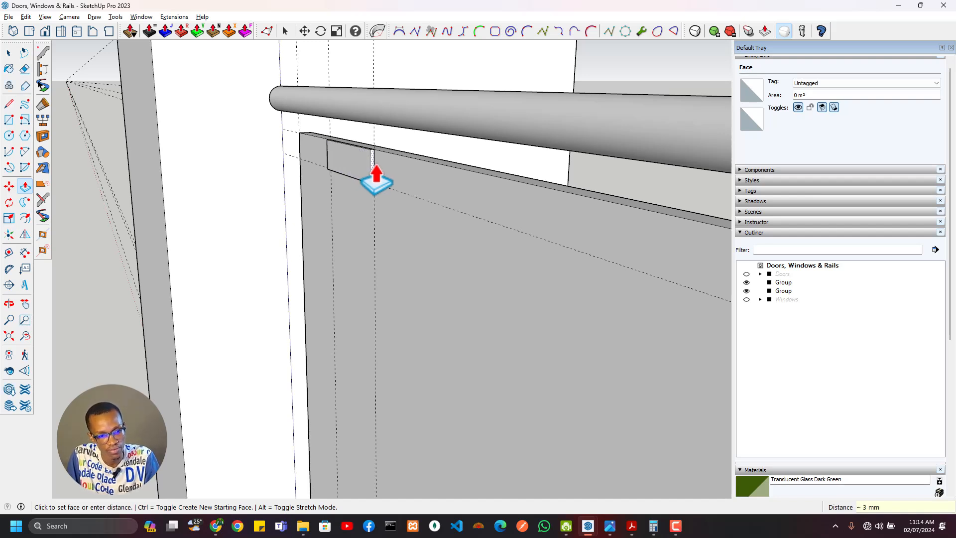
# Raise the clamp's upper face about 3 mm and extend the raised part across the glass panel's full thickness.
pyautogui.moveTo(371, 181); pyautogui.dragTo(307, 182, button='middle')
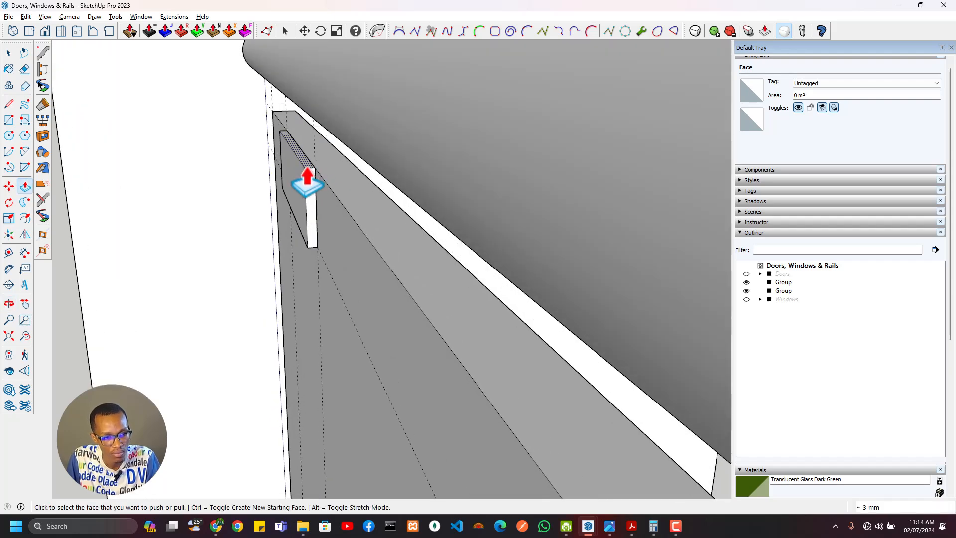
pyautogui.click(307, 181)
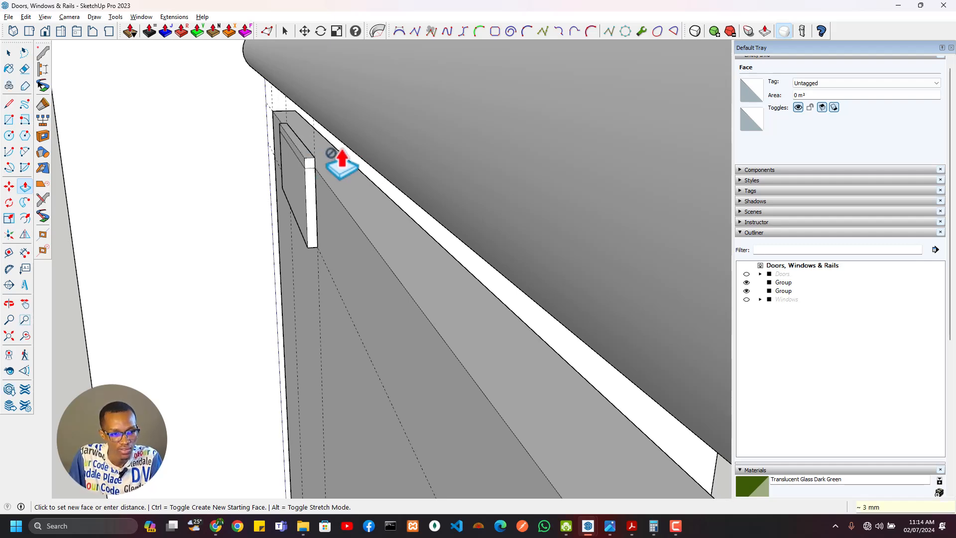
pyautogui.moveTo(299, 181); pyautogui.dragTo(331, 167, button='middle')
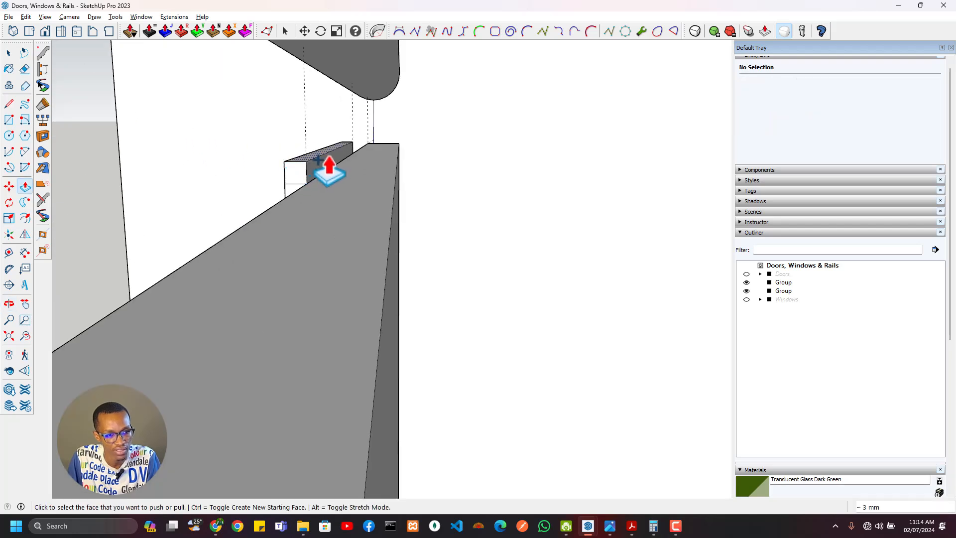
pyautogui.click(326, 183)
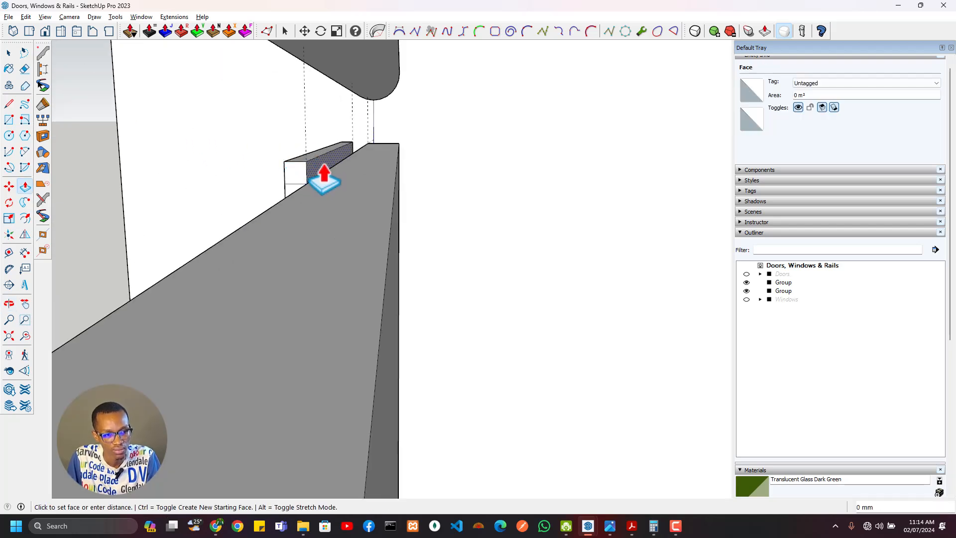
pyautogui.click(397, 208)
# Extend the clamp 2.5 mm past the glass as a new section and pull its underside down level with the opposite plate's lower edge.
pyautogui.moveTo(416, 207); pyautogui.dragTo(380, 214, button='middle')
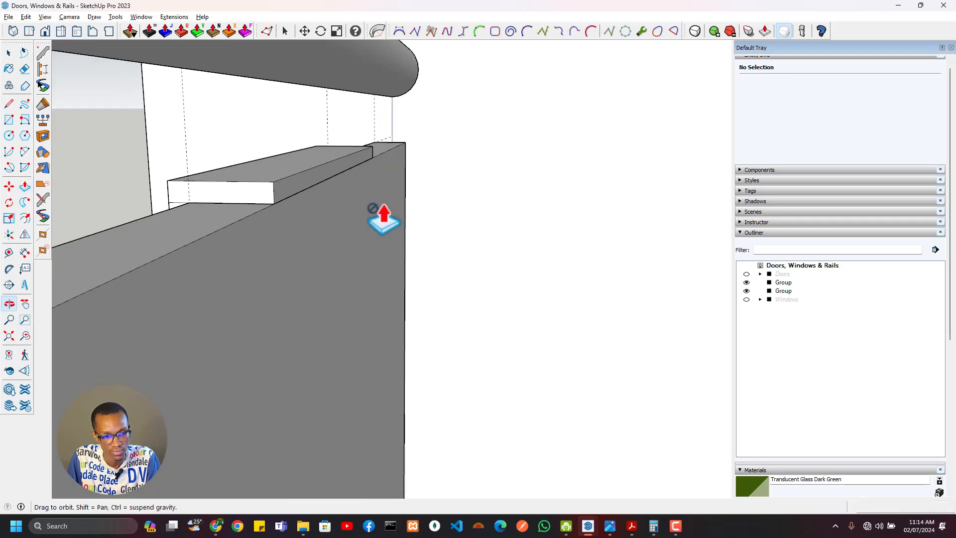
pyautogui.click(319, 191)
pyautogui.press('ctrl')
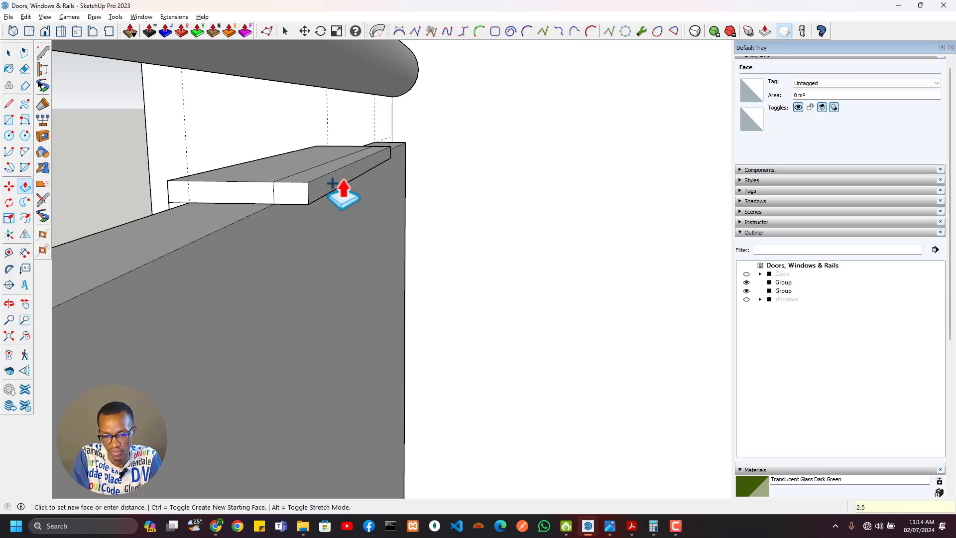
pyautogui.press('Return')
pyautogui.moveTo(322, 195); pyautogui.dragTo(420, 371, button='middle')
pyautogui.click(336, 155)
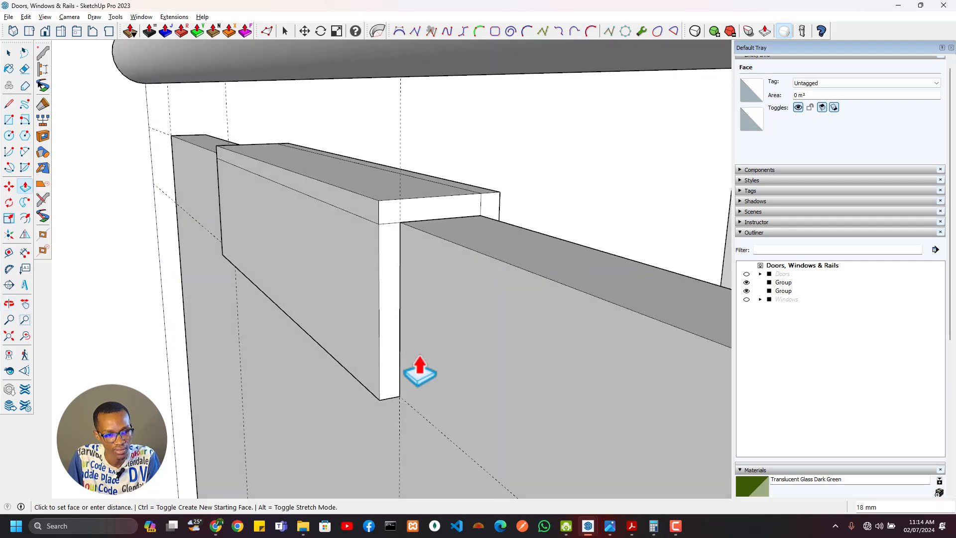
pyautogui.click(379, 399)
# Erase the leftover dividing edges between the extruded sections on the clamp's faces.
pyautogui.moveTo(380, 400)
pyautogui.mouseDown(button='middle')
pyautogui.moveTo(450, 271)
pyautogui.moveTo(296, 243)
pyautogui.moveTo(339, 216)
pyautogui.moveTo(393, 253)
pyautogui.moveTo(278, 277)
pyautogui.mouseUp(button='middle')
pyautogui.moveTo(374, 256)
pyautogui.mouseDown(button='middle')
pyautogui.moveTo(505, 226)
pyautogui.moveTo(383, 219)
pyautogui.moveTo(381, 202)
pyautogui.moveTo(414, 203)
pyautogui.moveTo(215, 241)
pyautogui.mouseUp(button='middle')
pyautogui.press('e')
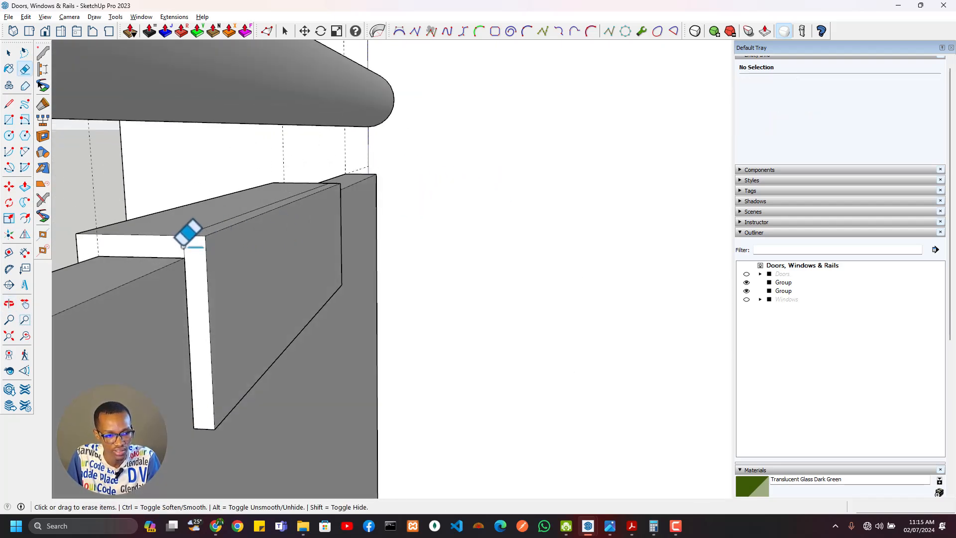
pyautogui.click(192, 232)
pyautogui.moveTo(343, 183)
pyautogui.mouseDown(button='middle')
pyautogui.moveTo(206, 228)
pyautogui.moveTo(330, 247)
pyautogui.moveTo(246, 191)
pyautogui.mouseUp(button='middle')
pyautogui.scroll(3, 243, 177)
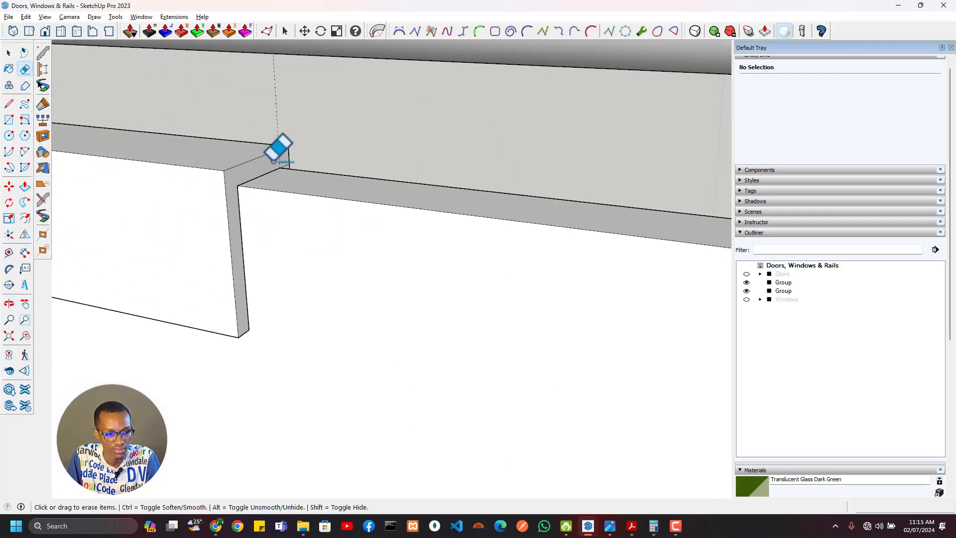
pyautogui.scroll(3, 292, 161)
pyautogui.click(292, 170)
# Place a lengthwise guide along the middle of the clamp's upper face, about 8 mm from its long edge.
pyautogui.scroll(-5, 260, 168)
pyautogui.moveTo(260, 168)
pyautogui.mouseDown(button='middle')
pyautogui.moveTo(184, 169)
pyautogui.moveTo(351, 199)
pyautogui.moveTo(257, 204)
pyautogui.moveTo(187, 139)
pyautogui.moveTo(298, 215)
pyautogui.mouseUp(button='middle')
pyautogui.scroll(4, 316, 217)
pyautogui.press('t')
pyautogui.scroll(-2, 369, 209)
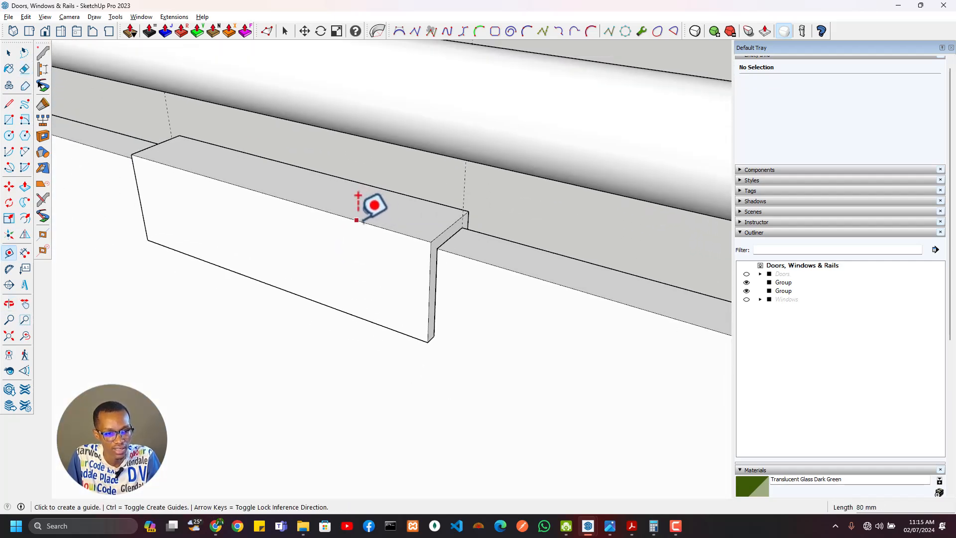
pyautogui.click(356, 220)
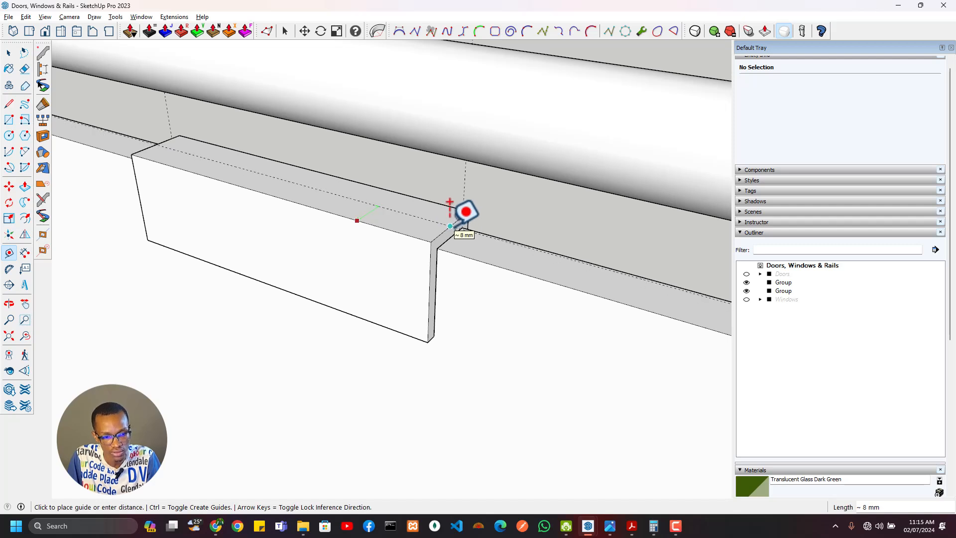
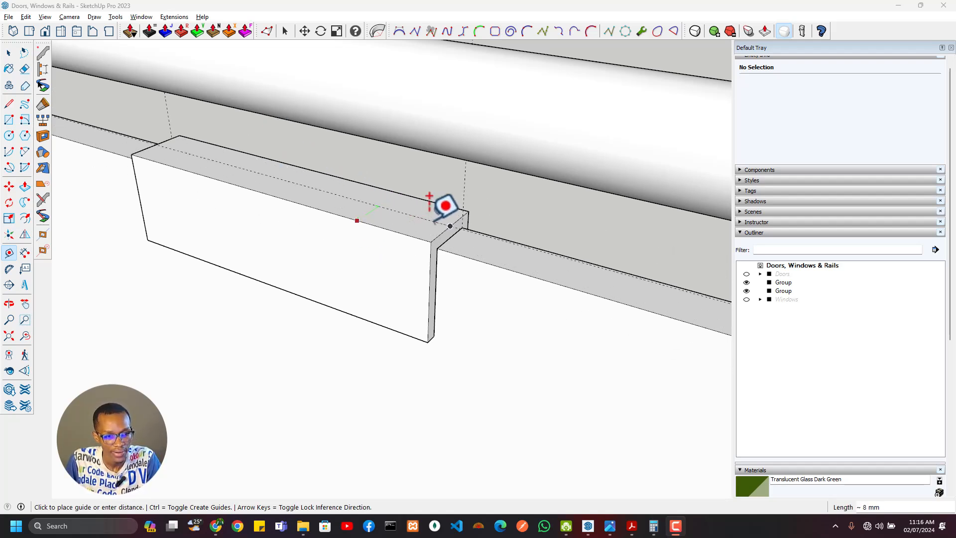
pyautogui.click(448, 205)
# Offset the outline of the clamp's upper face inward to form a smaller rectangle.
pyautogui.press('space')
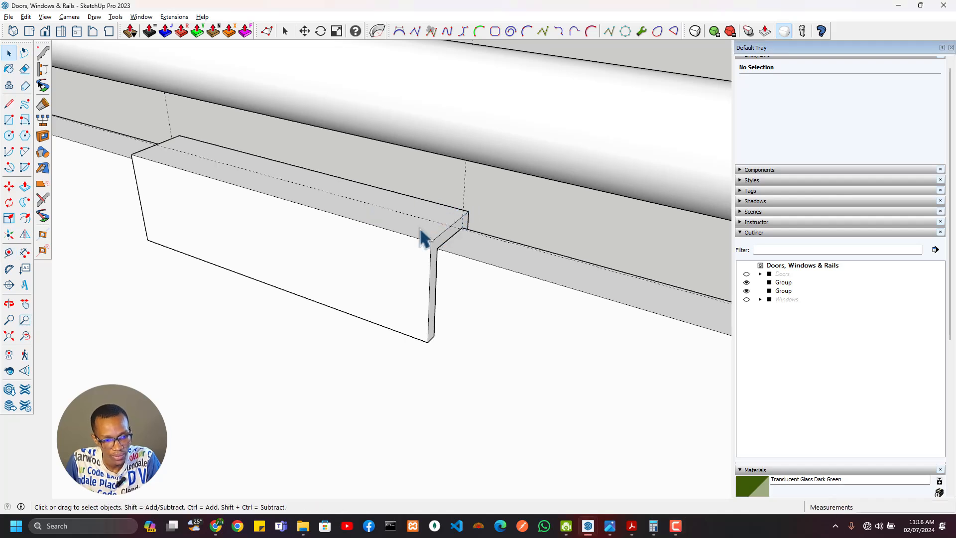
pyautogui.click(475, 260)
pyautogui.press('f')
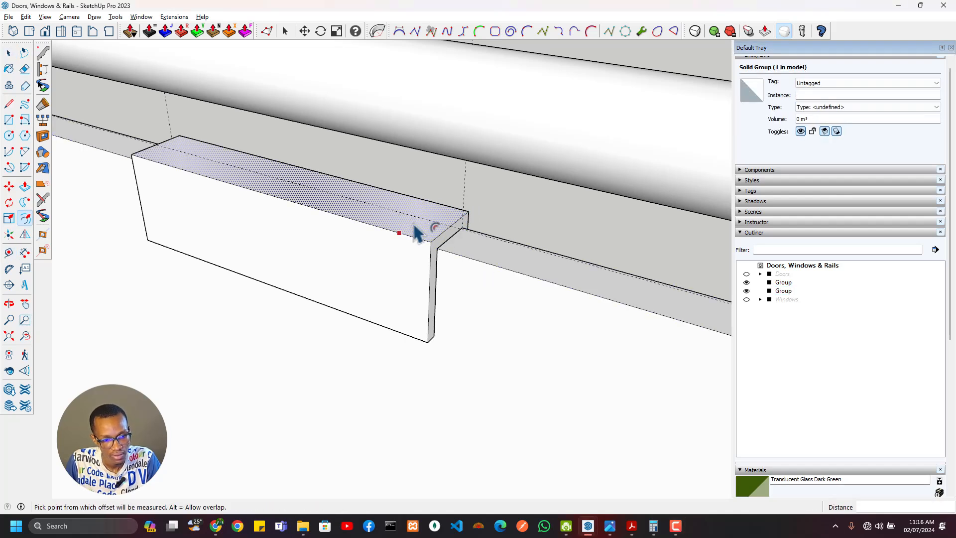
pyautogui.click(415, 229)
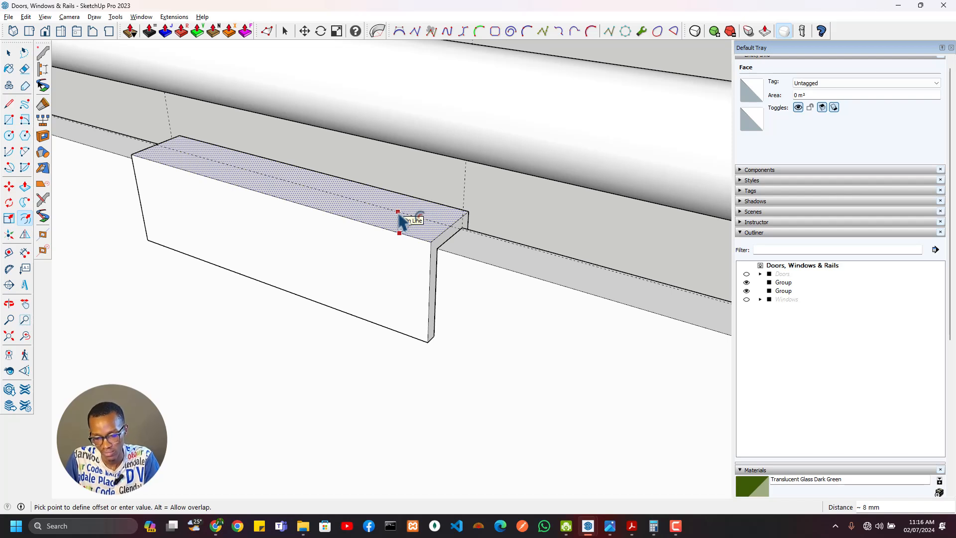
pyautogui.press('Return')
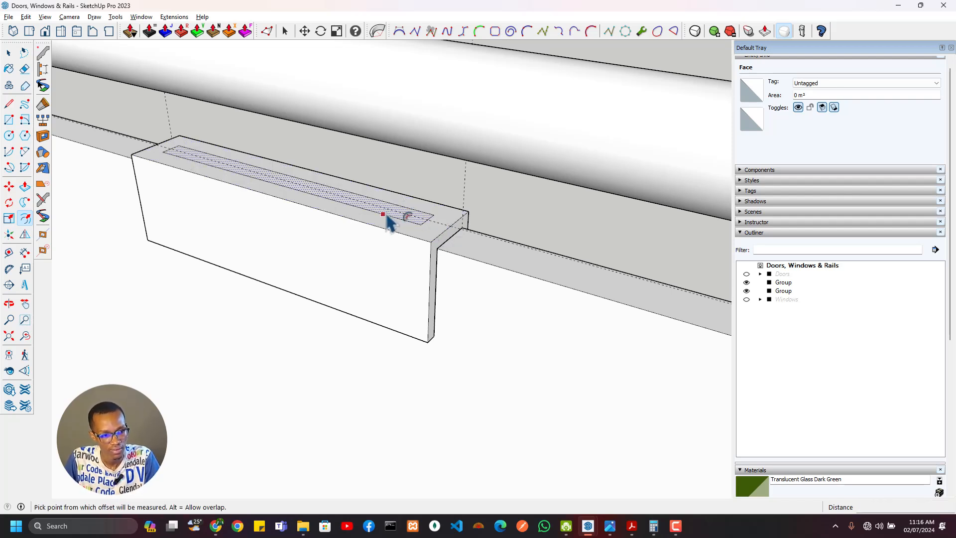
# Scale the inner rectangle on the clamp about its center to 0.40 of its length and 0.50 of its width.
pyautogui.press('space')
pyautogui.click(421, 223)
pyautogui.press('s')
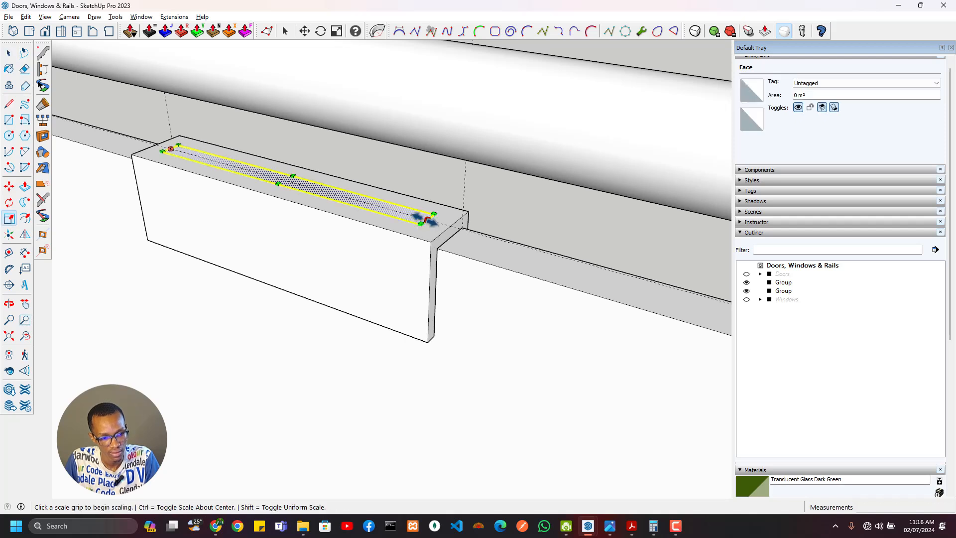
pyautogui.click(427, 219)
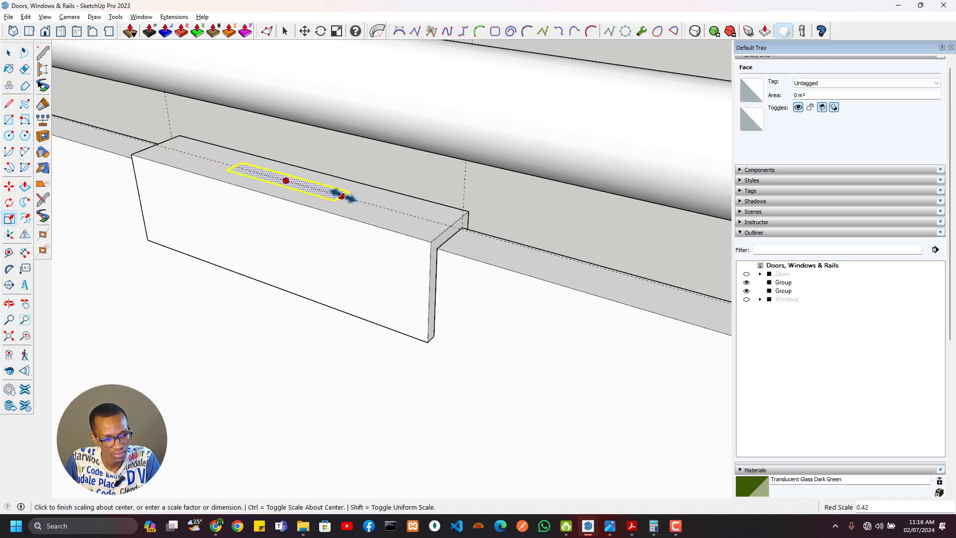
pyautogui.click(339, 195)
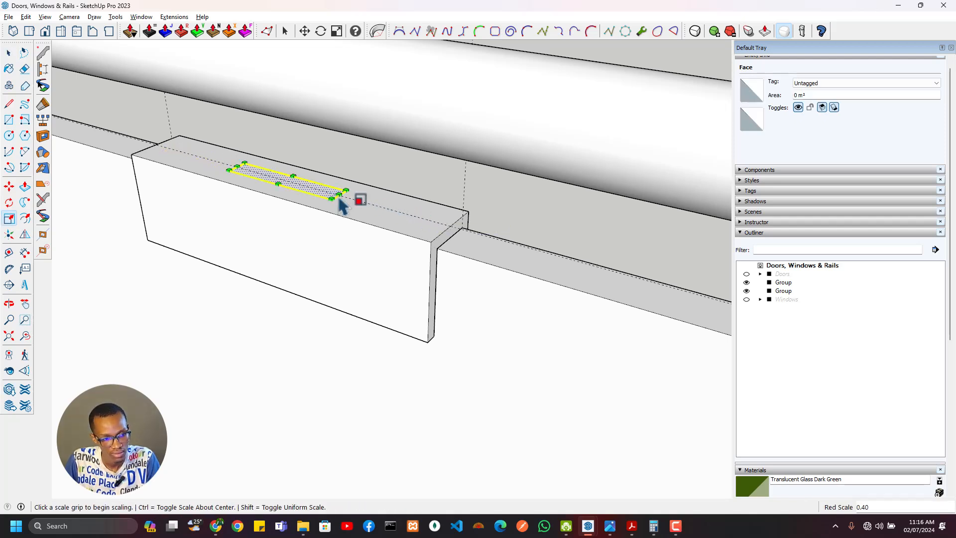
pyautogui.keyDown('shift'); pyautogui.moveTo(272, 188); pyautogui.dragTo(350, 264, button='middle'); pyautogui.keyUp('shift')
pyautogui.scroll(3, 423, 278)
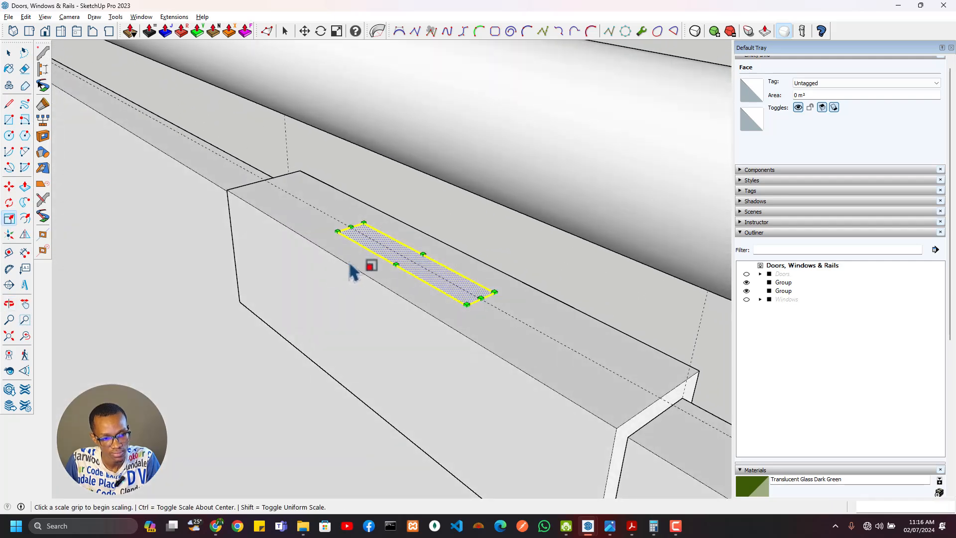
pyautogui.click(396, 264)
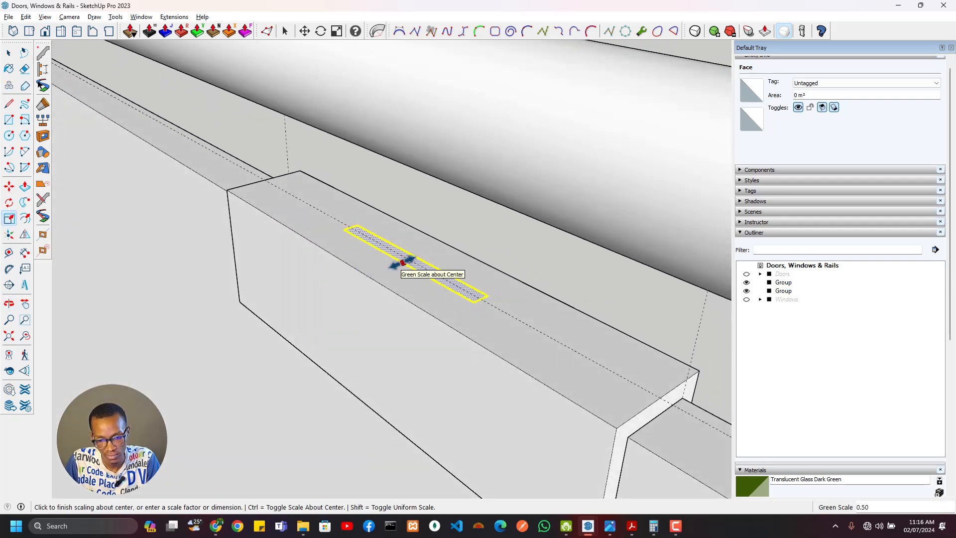
pyautogui.click(398, 265)
pyautogui.press('p')
pyautogui.click(428, 277)
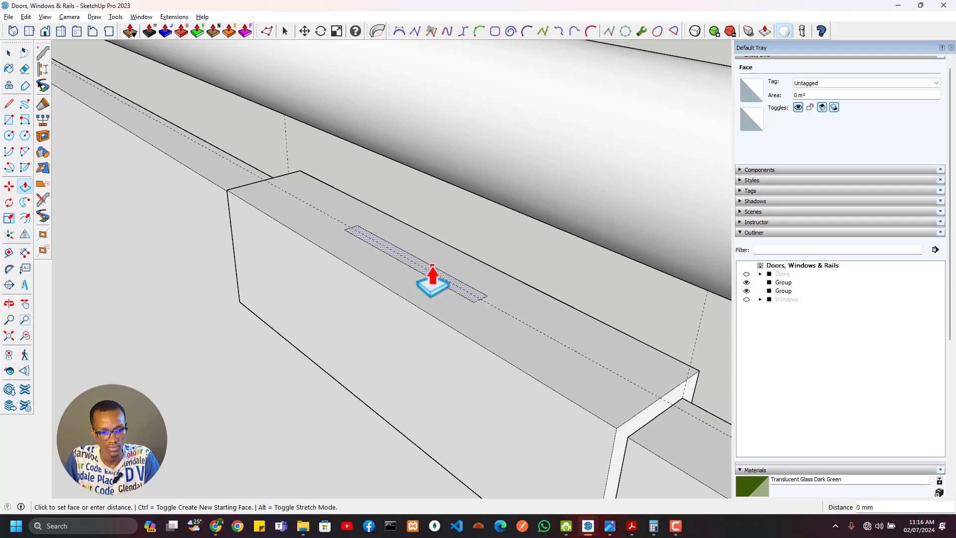
pyautogui.moveTo(420, 213); pyautogui.dragTo(393, 186, button='middle')
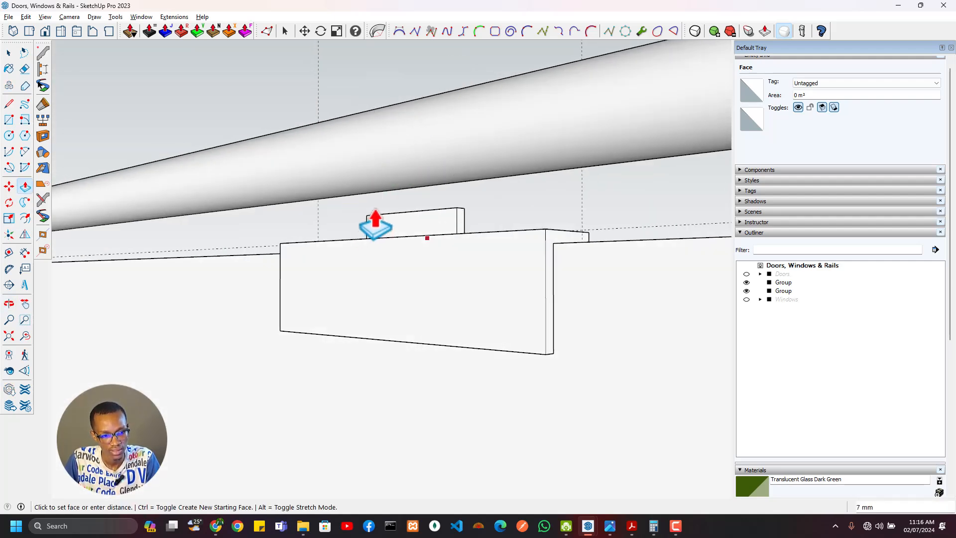
pyautogui.press('space')
# Select all the geometry of the thin rail just above the glass panel and make it a group.
pyautogui.click(389, 179)
pyautogui.tripleClick(393, 172)
pyautogui.scroll(-2, 396, 175)
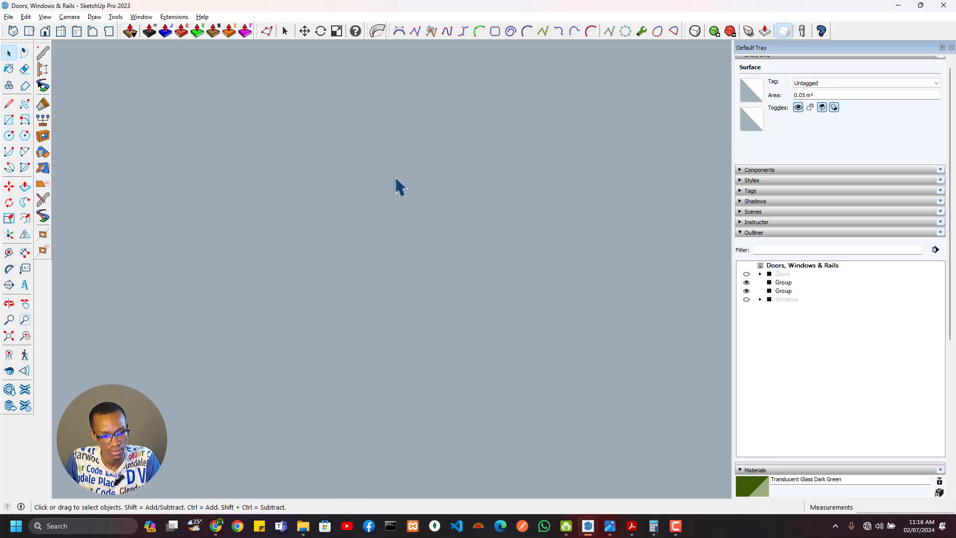
pyautogui.scroll(2, 420, 180)
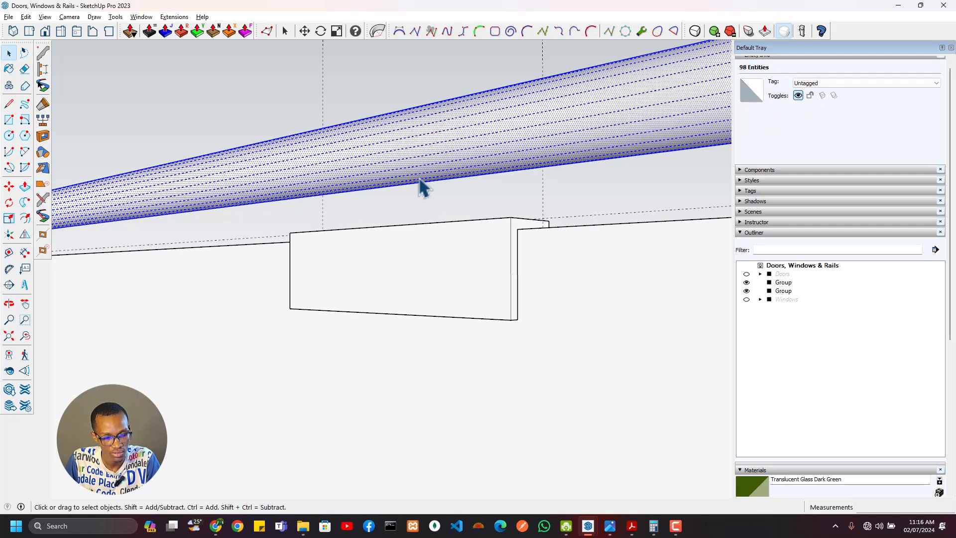
pyautogui.moveTo(419, 181); pyautogui.dragTo(322, 290, button='middle')
pyautogui.scroll(-2, 322, 290)
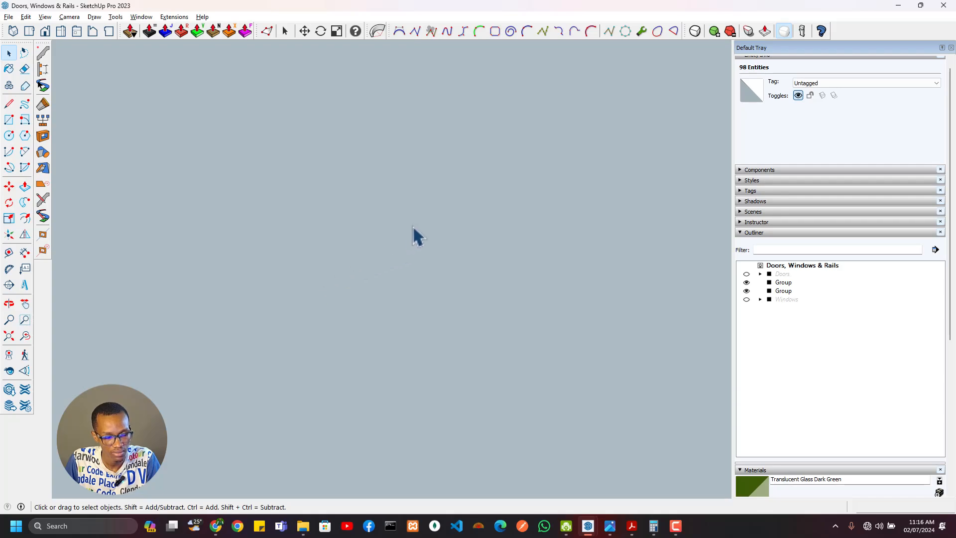
pyautogui.scroll(2, 446, 214)
pyautogui.moveTo(446, 215); pyautogui.dragTo(78, 167, button='middle')
pyautogui.scroll(-6, 225, 245)
pyautogui.scroll(3, 303, 250)
pyautogui.moveTo(303, 250); pyautogui.dragTo(219, 214, button='middle')
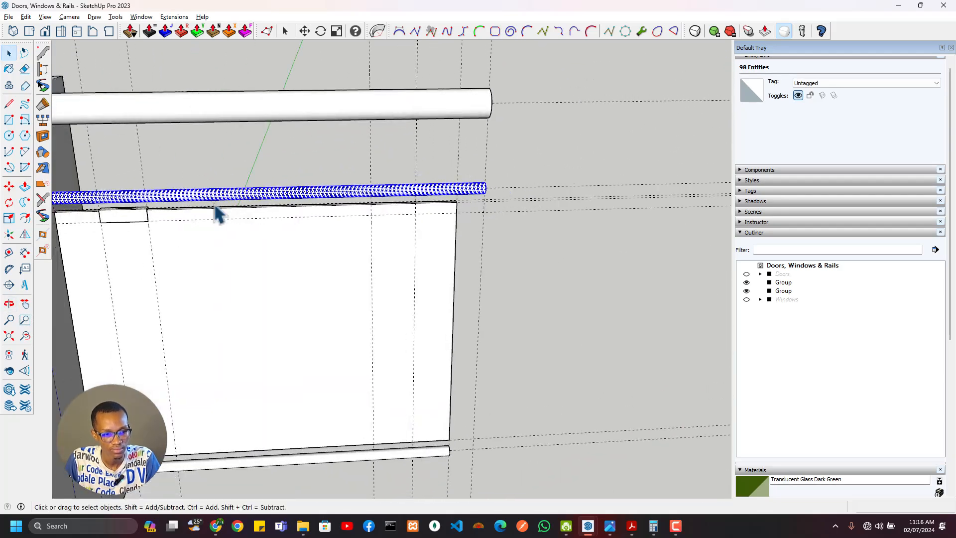
pyautogui.rightClick(215, 201)
pyautogui.click(257, 279)
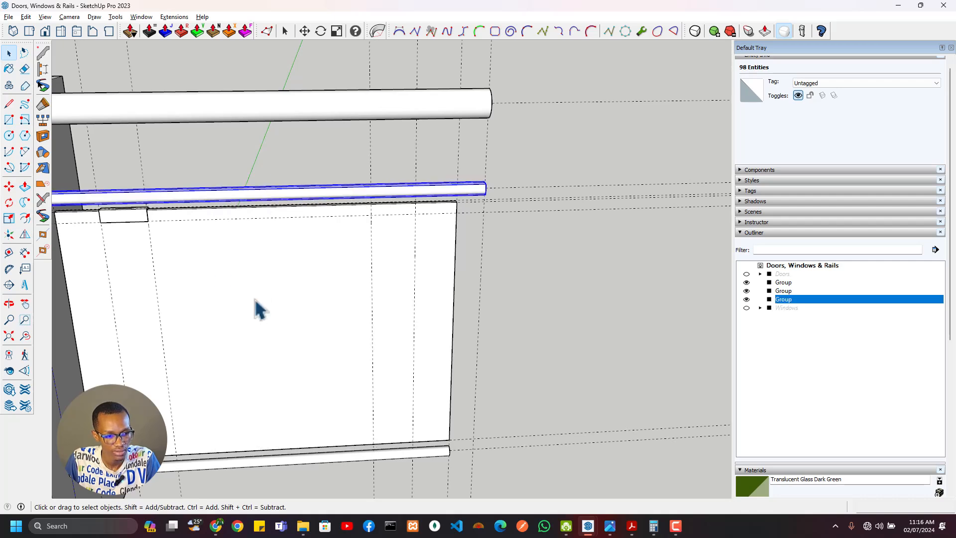
# Select all the geometry of the rail just below the glass panel and make it a group.
pyautogui.moveTo(268, 379); pyautogui.dragTo(323, 308, button='middle')
pyautogui.press('space')
pyautogui.click(324, 394)
pyautogui.rightClick(324, 396)
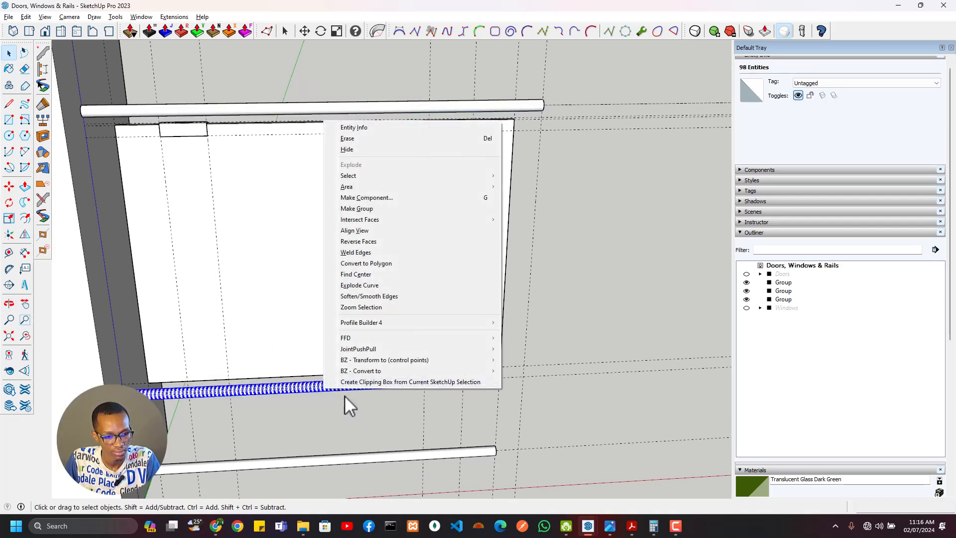
pyautogui.click(356, 208)
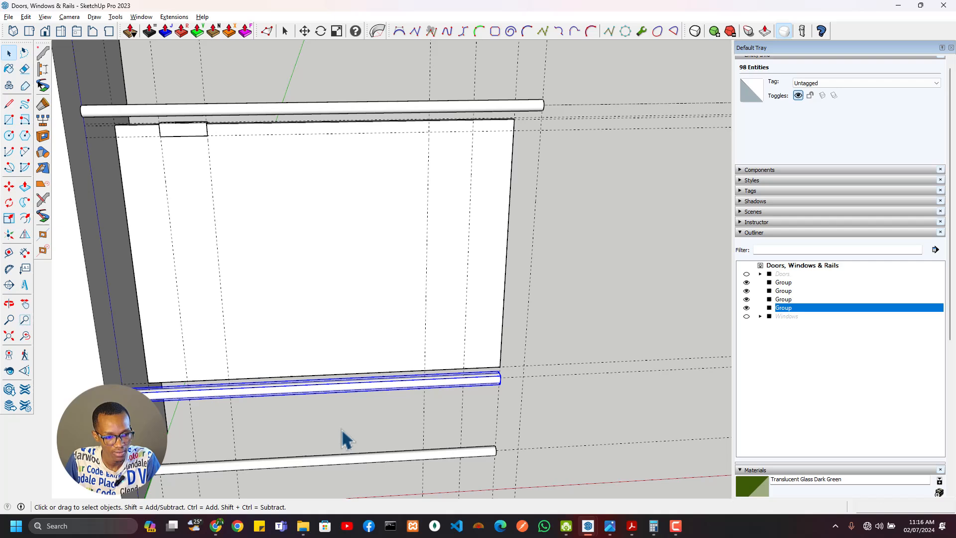
# Select all the geometry of the lowest rail and make it a group.
pyautogui.click(344, 465)
pyautogui.tripleClick(342, 459)
pyautogui.rightClick(342, 459)
pyautogui.click(337, 465)
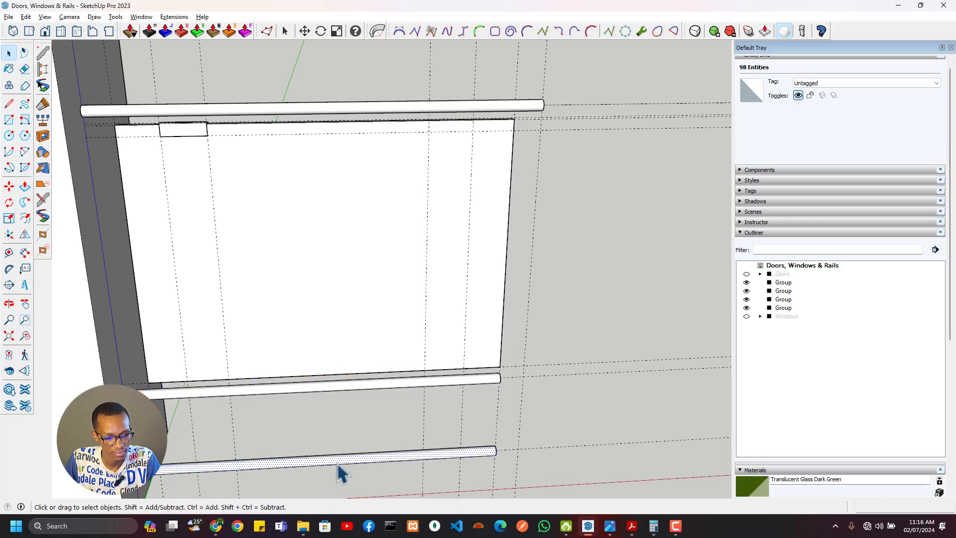
pyautogui.click(346, 458)
pyautogui.tripleClick(347, 460)
pyautogui.rightClick(347, 462)
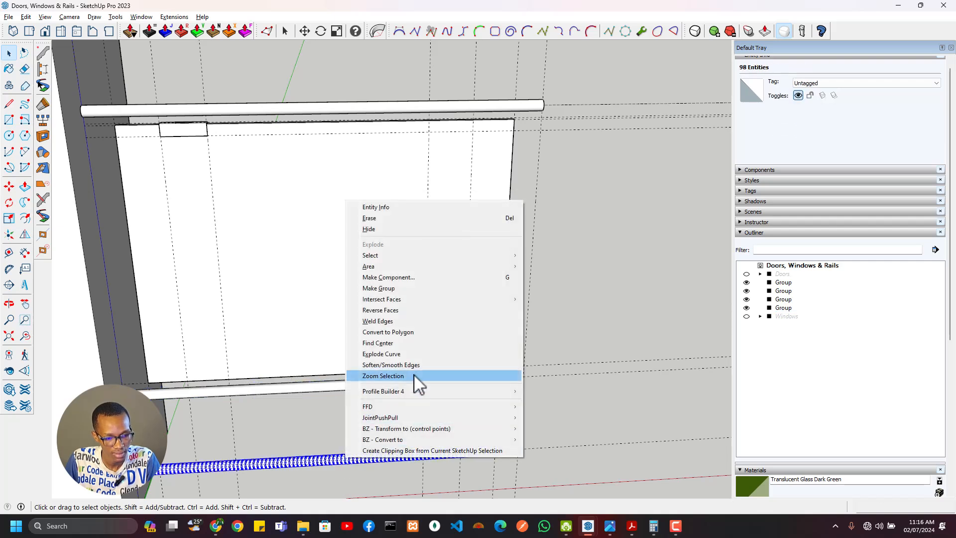
pyautogui.click(402, 293)
# Push/Pull the small inner rectangle on the clamp's upper face up by about 13 mm to reach the rail above.
pyautogui.moveTo(390, 279); pyautogui.dragTo(332, 373, button='middle')
pyautogui.scroll(10, 207, 252)
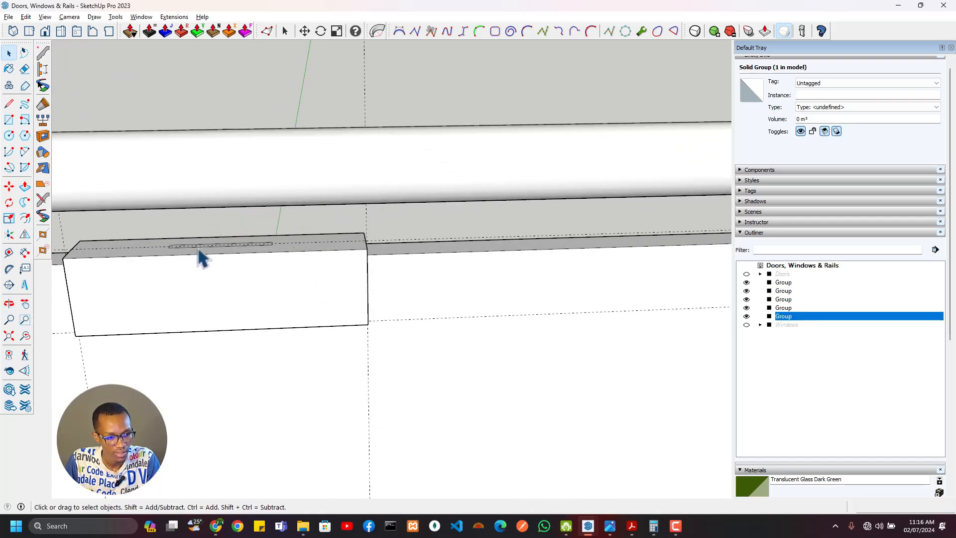
pyautogui.scroll(4, 179, 268)
pyautogui.press('p')
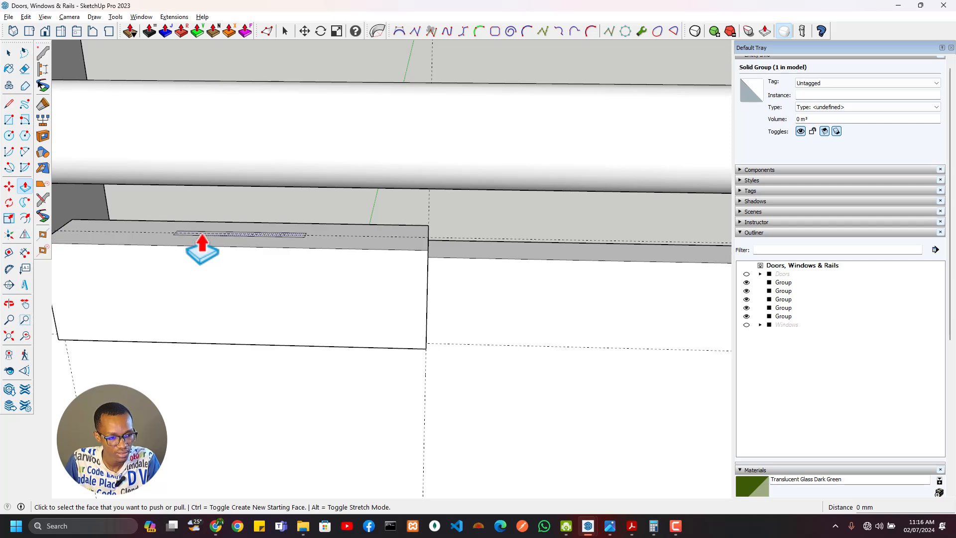
pyautogui.click(269, 229)
pyautogui.moveTo(418, 196); pyautogui.dragTo(217, 237, button='middle')
pyautogui.moveTo(202, 234); pyautogui.dragTo(216, 195, button='middle')
pyautogui.scroll(-4, 225, 184)
pyautogui.scroll(-2, 231, 161)
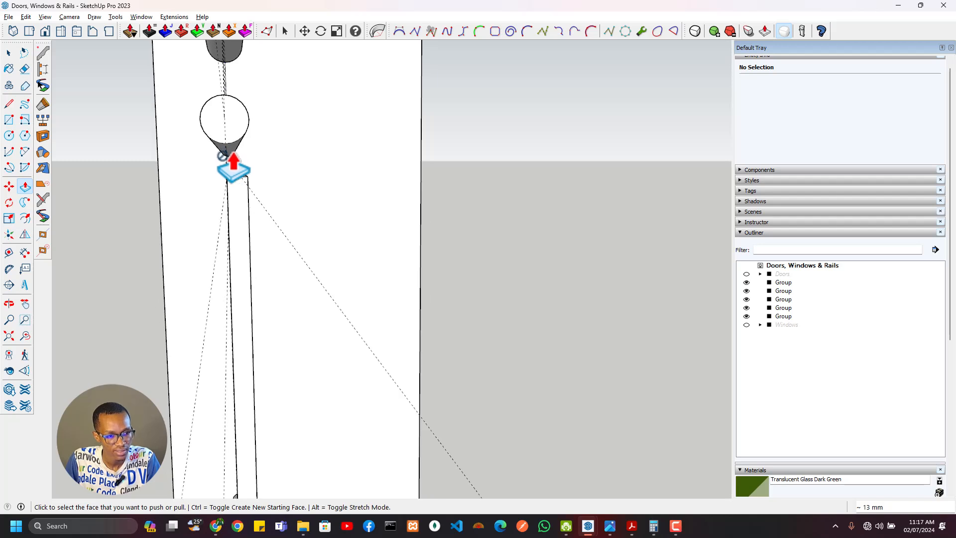
pyautogui.scroll(2, 235, 180)
# Select all the geometry of the clamp, including its upright connector, and make it a group.
pyautogui.press('space')
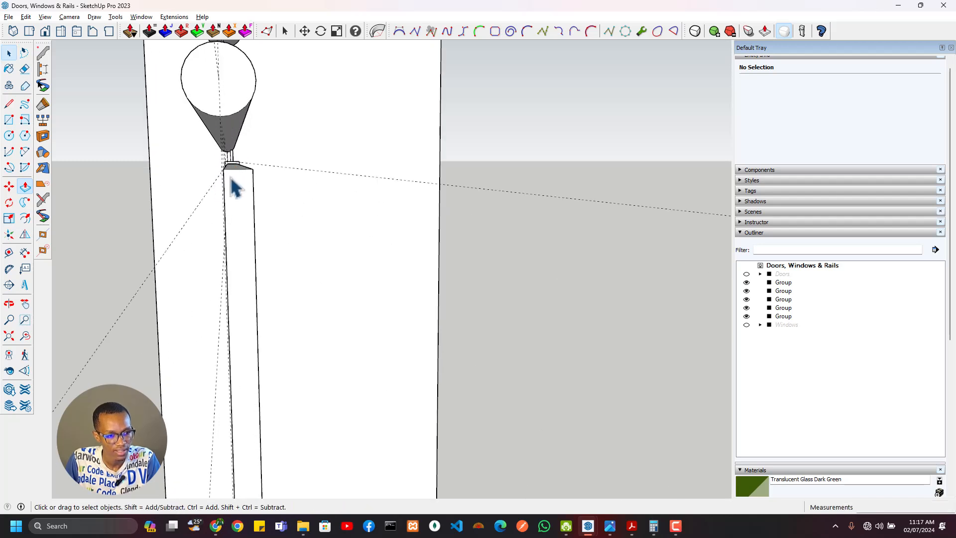
pyautogui.click(232, 169)
pyautogui.scroll(3, 233, 169)
pyautogui.scroll(5, 231, 162)
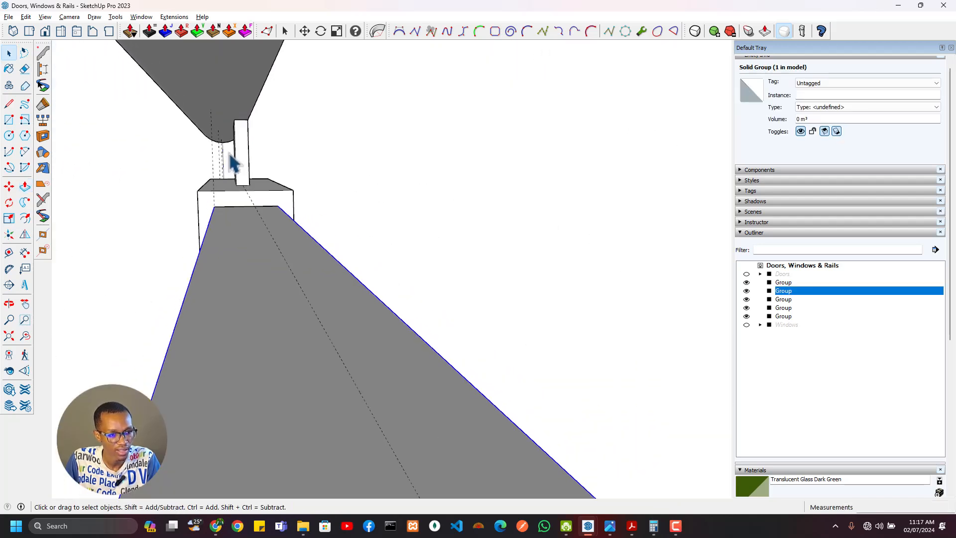
pyautogui.moveTo(229, 155); pyautogui.dragTo(235, 154, button='middle')
pyautogui.tripleClick(267, 194)
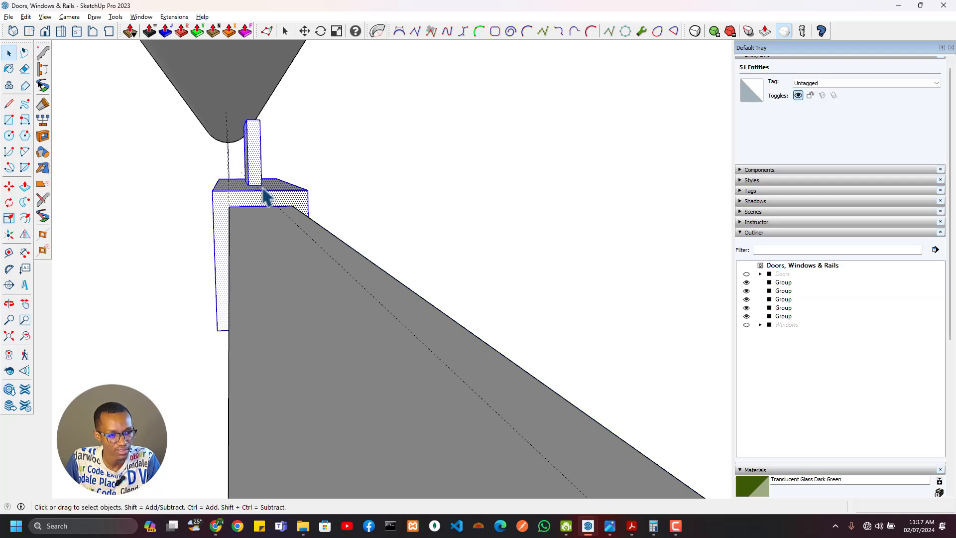
pyautogui.rightClick(262, 192)
pyautogui.click(304, 275)
# Move the glass panel and clamp groups together about 7 mm across the rail's width to center them under the rail.
pyautogui.keyDown('ctrl'); pyautogui.click(269, 222); pyautogui.keyUp('ctrl')
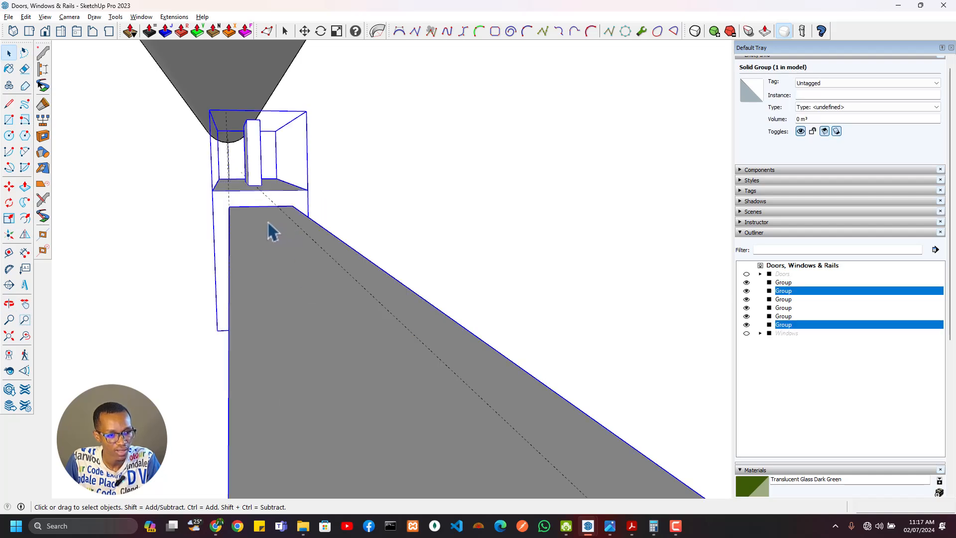
pyautogui.moveTo(276, 158); pyautogui.dragTo(250, 149, button='middle')
pyautogui.scroll(2, 269, 154)
pyautogui.press('m')
pyautogui.click(247, 122)
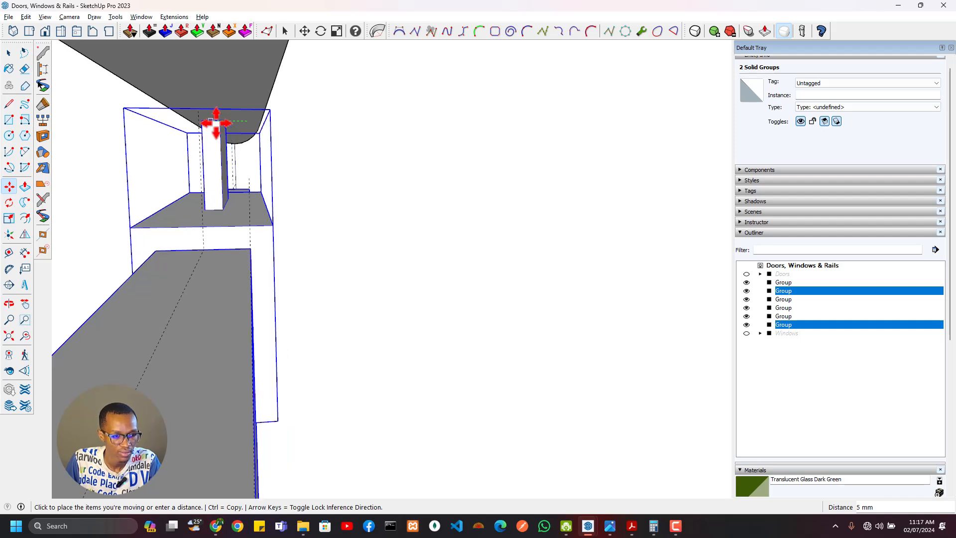
pyautogui.scroll(2, 212, 121)
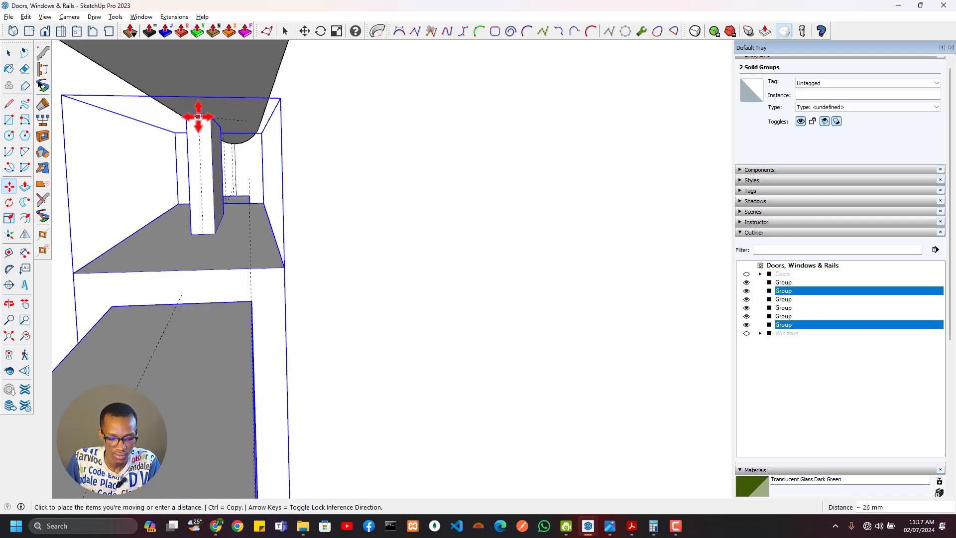
pyautogui.scroll(-2, 198, 117)
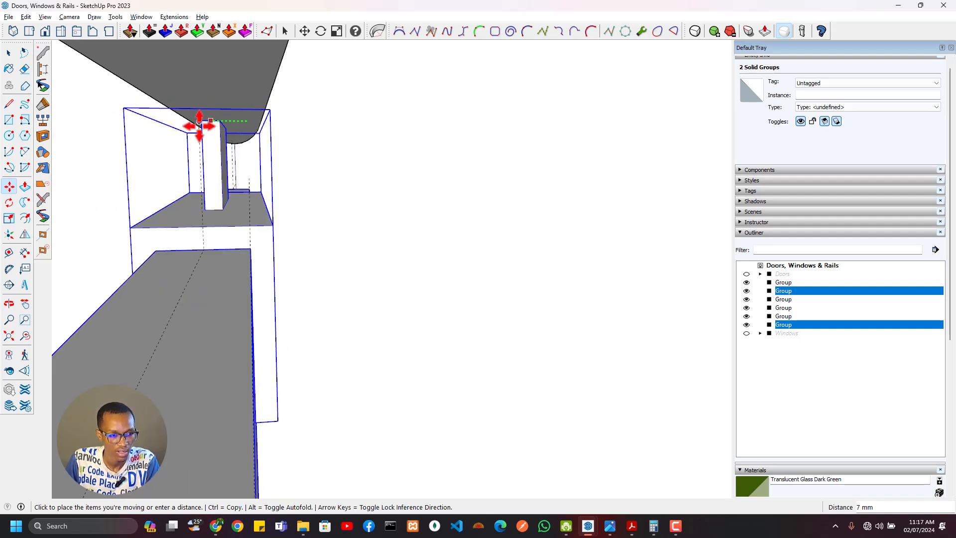
pyautogui.click(205, 250)
# Place a vertical guide on the glass panel's face, parallel to its free end edge, in line with the existing vertical guide farther in.
pyautogui.scroll(5, 205, 254)
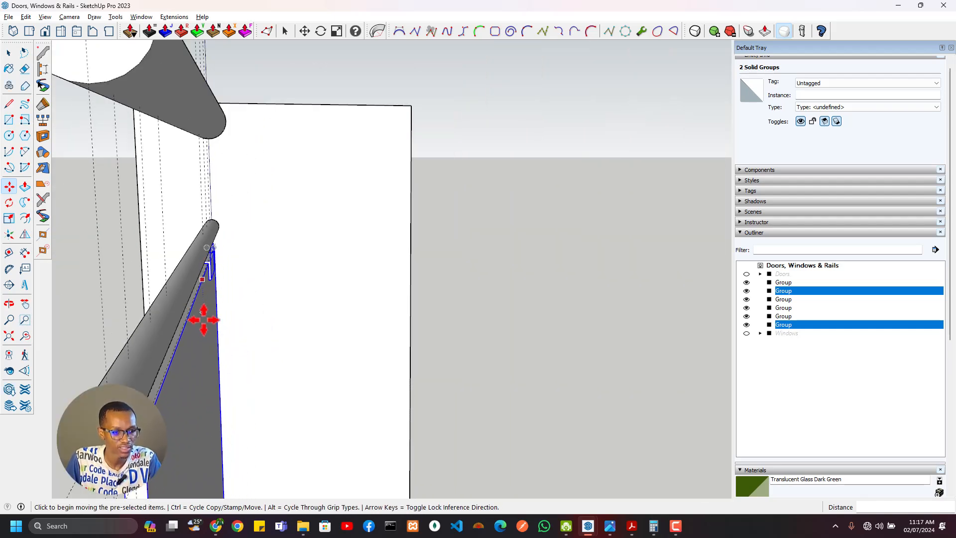
pyautogui.moveTo(203, 319); pyautogui.dragTo(224, 314, button='middle')
pyautogui.scroll(5, 516, 299)
pyautogui.press('t')
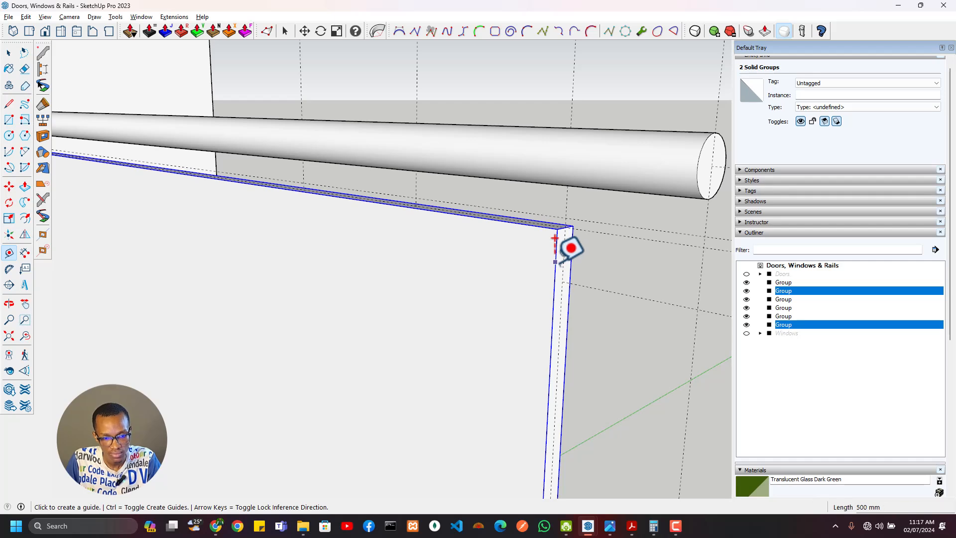
pyautogui.click(555, 262)
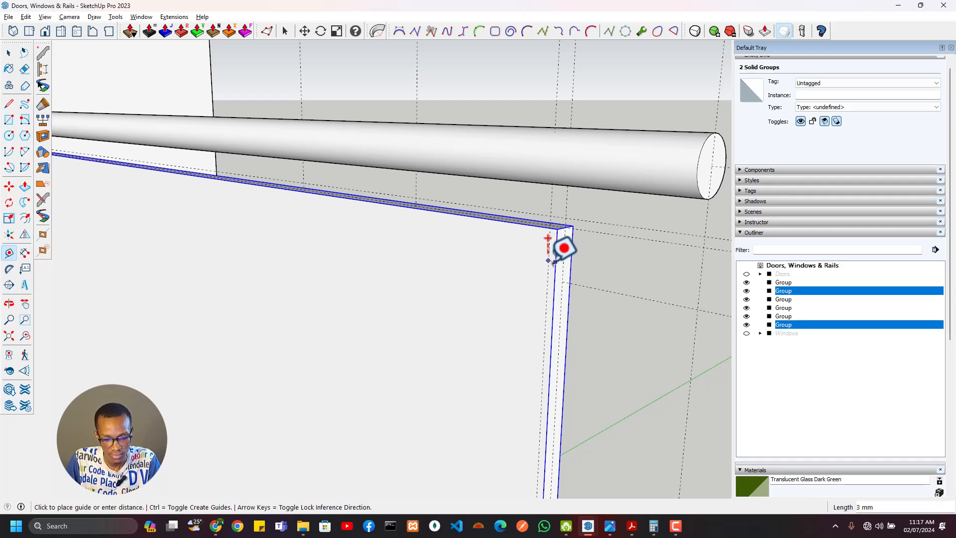
pyautogui.click(416, 205)
pyautogui.scroll(-3, 298, 289)
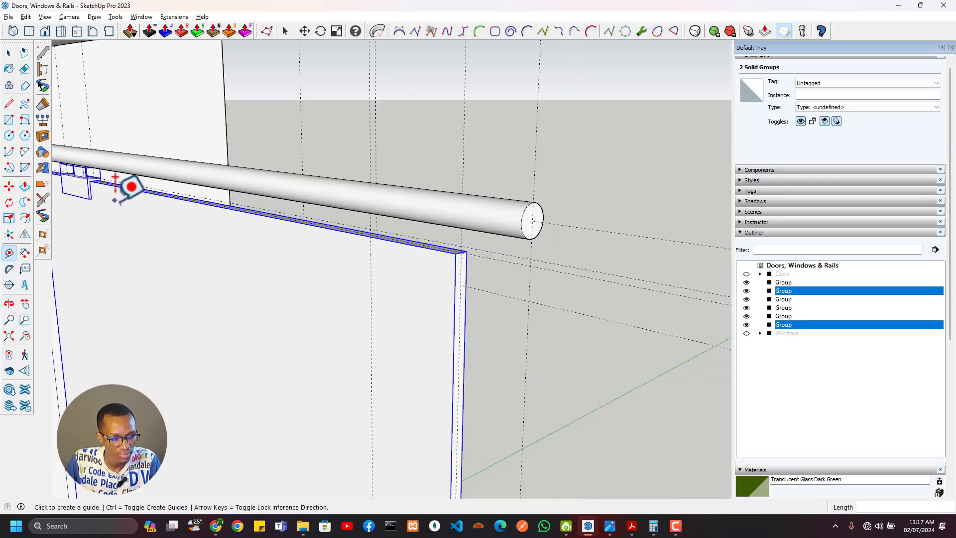
# Select only the clamp group on the glass panel's upper edge and start moving it.
pyautogui.press('m')
pyautogui.press('space')
pyautogui.click(91, 197)
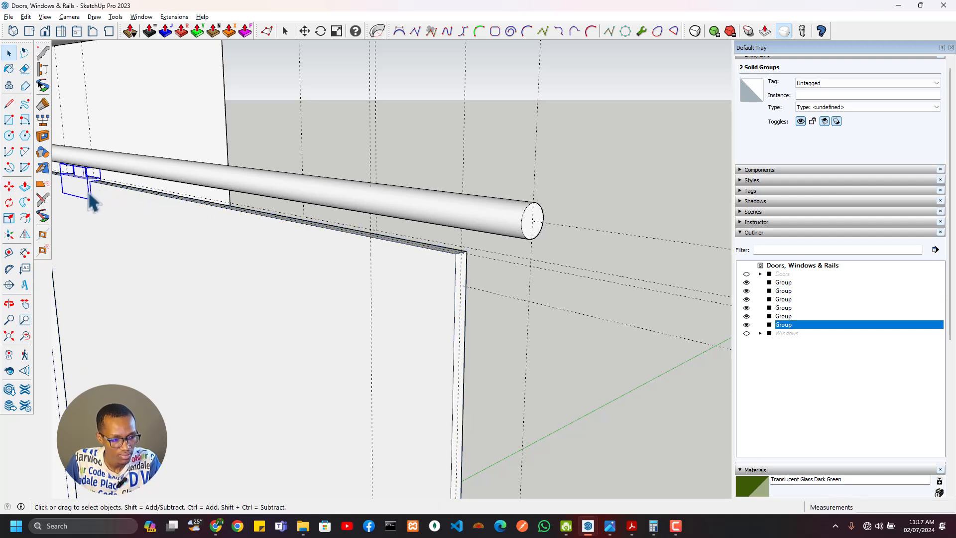
pyautogui.press('m')
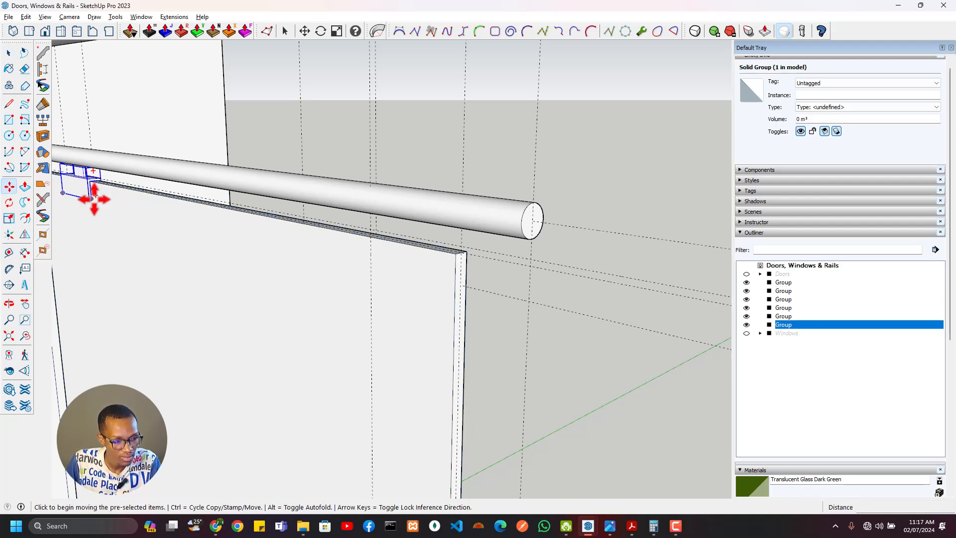
# Copy the glass grip 470 mm along the panel's top edge towards the panel's far end.
pyautogui.click(94, 198)
pyautogui.press('ctrl')
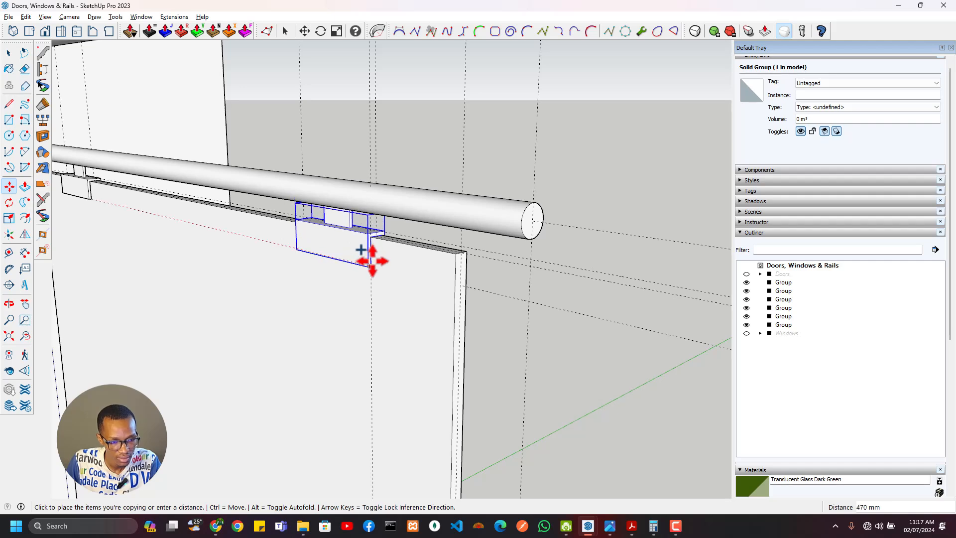
pyautogui.click(369, 264)
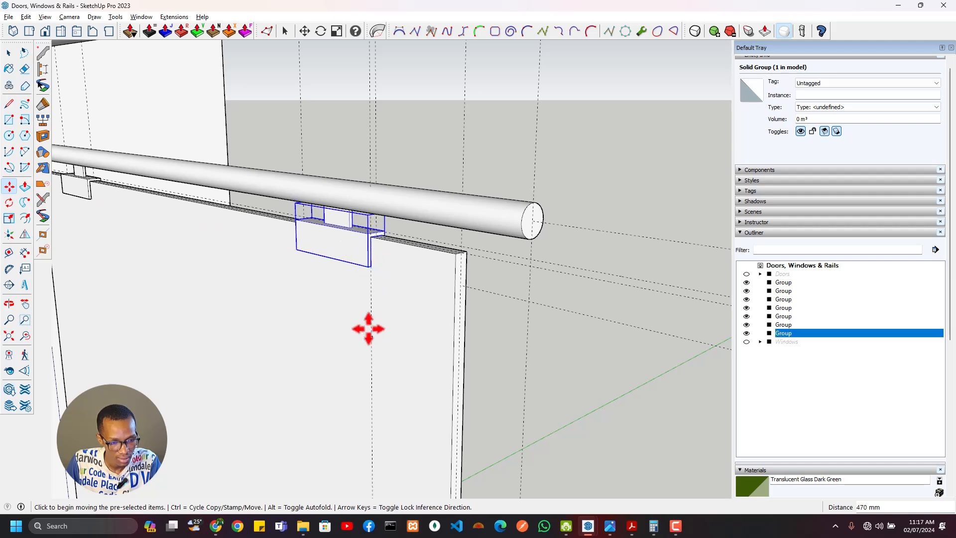
# Select both grips on the panel's top edge and start the Flip tool on them.
pyautogui.scroll(-2, 368, 326)
pyautogui.press('space')
pyautogui.keyDown('shift'); pyautogui.click(144, 219); pyautogui.keyUp('shift')
pyautogui.moveTo(234, 346); pyautogui.dragTo(277, 277, button='middle')
pyautogui.click(24, 235)
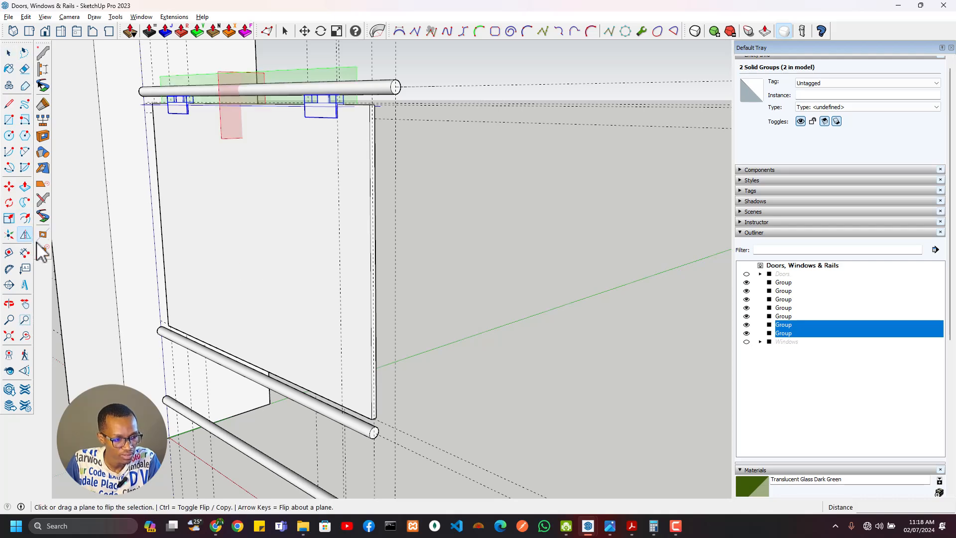
pyautogui.moveTo(390, 423); pyautogui.dragTo(313, 318, button='middle')
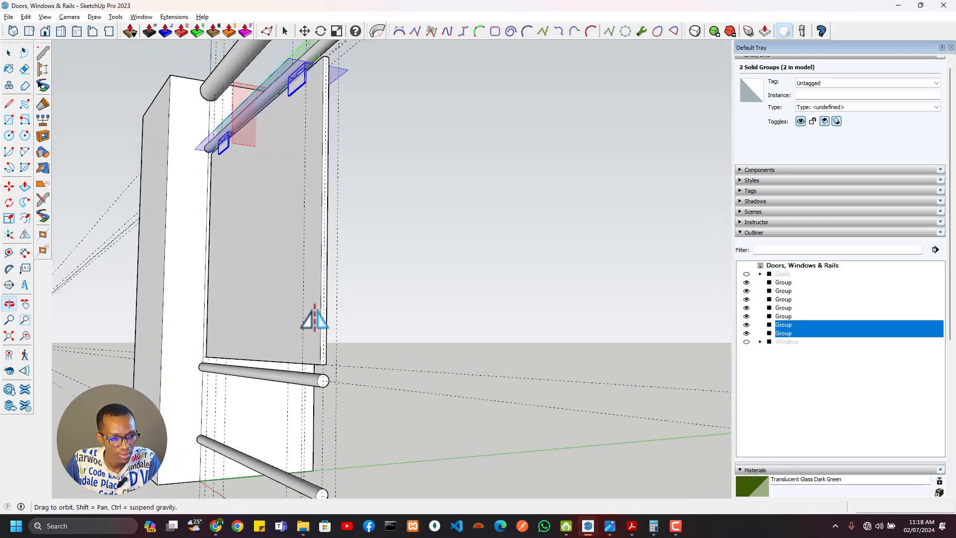
# Place a horizontal guide about 239 mm below the glass panel's top edge.
pyautogui.press('t')
pyautogui.scroll(-2, 288, 201)
pyautogui.keyDown('shift'); pyautogui.moveTo(287, 214); pyautogui.dragTo(316, 260, button='middle'); pyautogui.keyUp('shift')
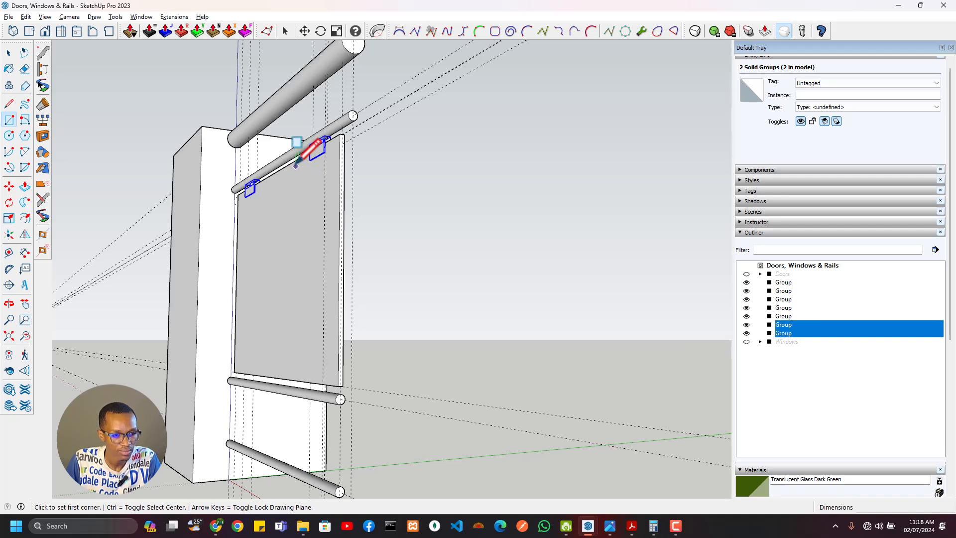
pyautogui.click(299, 165)
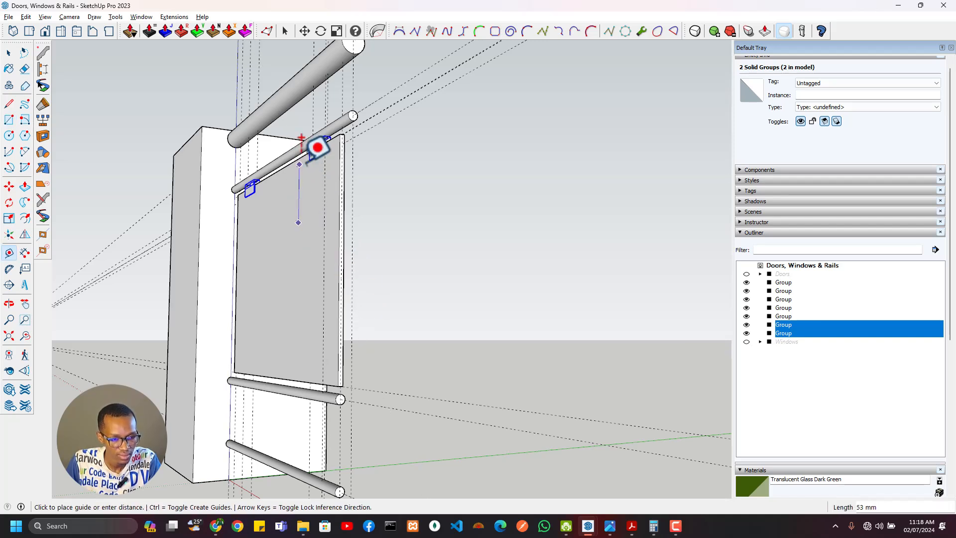
pyautogui.press('Escape')
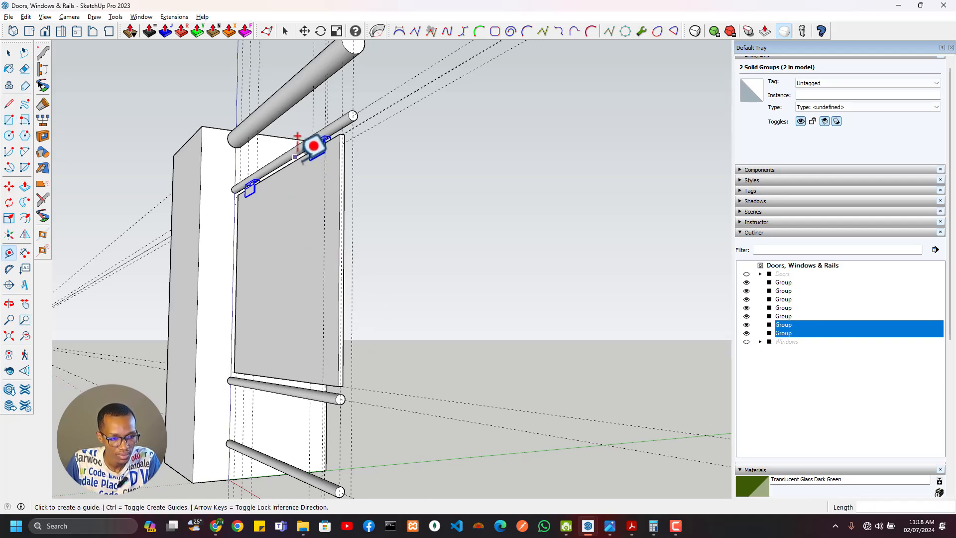
pyautogui.click(296, 159)
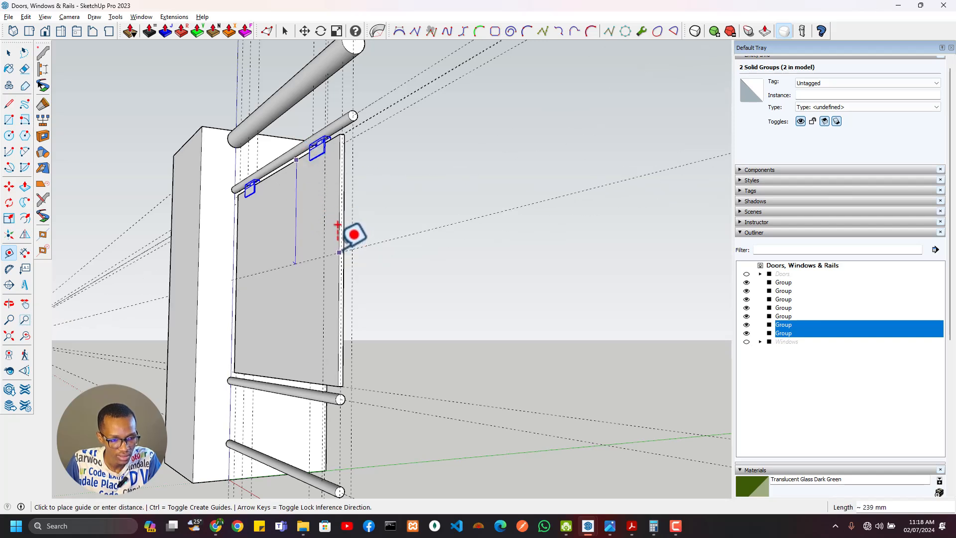
pyautogui.scroll(2, 339, 252)
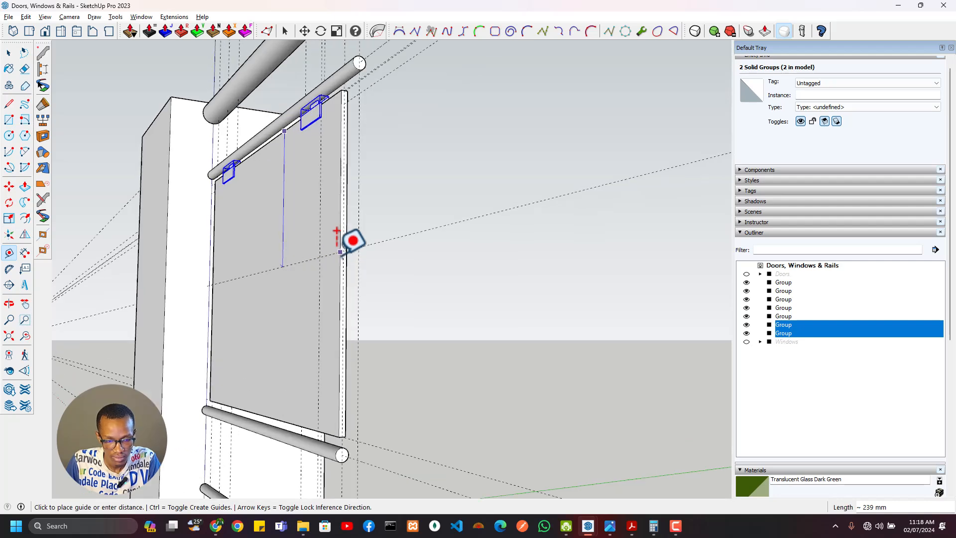
pyautogui.scroll(2, 340, 252)
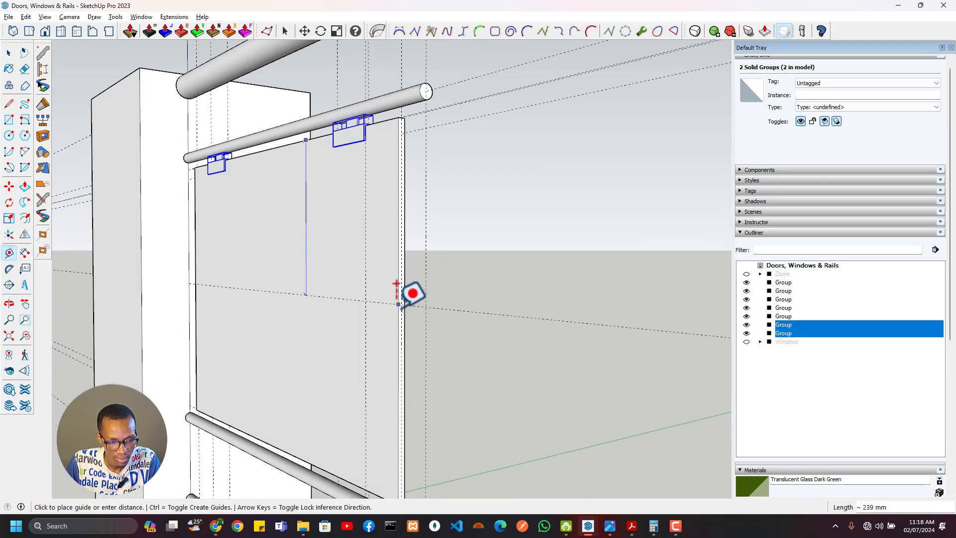
pyautogui.press('e')
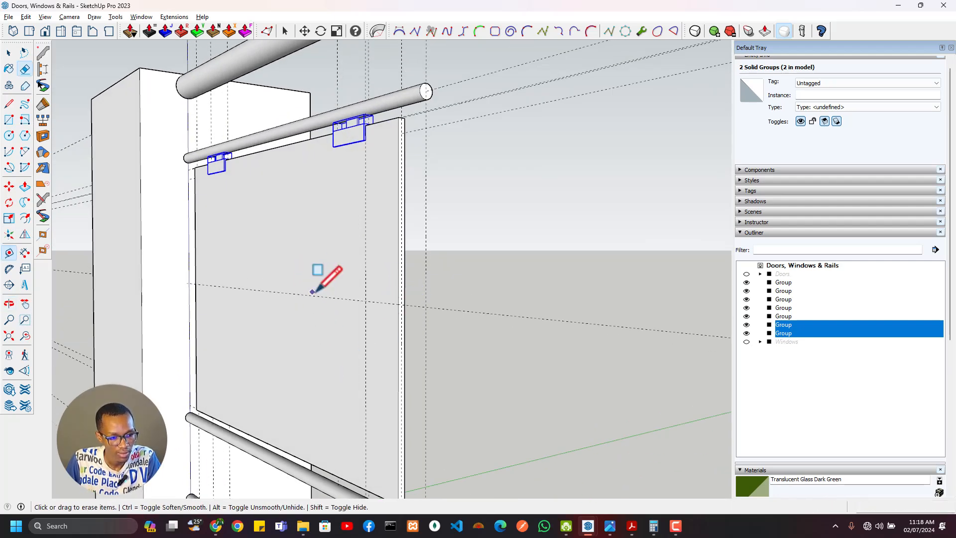
# Draw a horizontal rectangle of about 200 × 241 mm starting on the guide across the panel's face.
pyautogui.press('r')
pyautogui.click(323, 297)
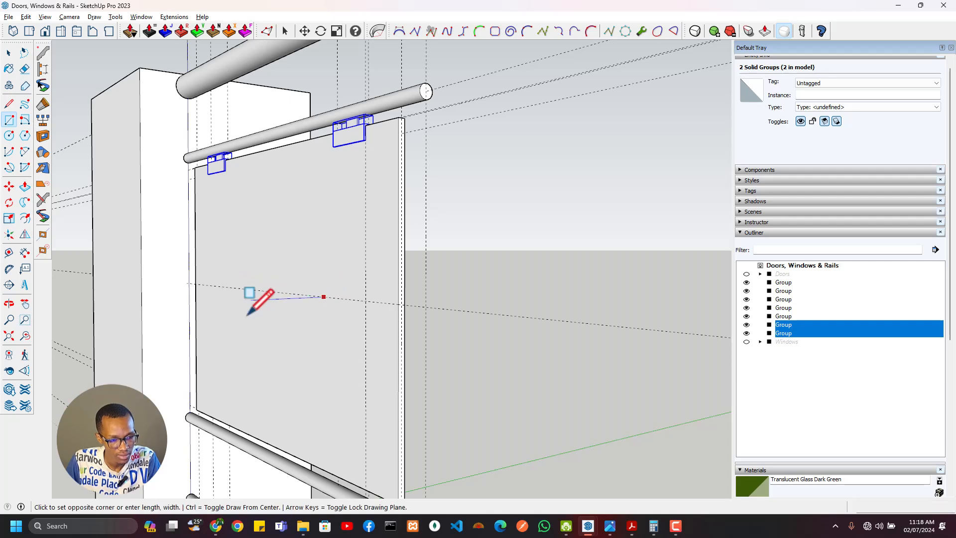
pyautogui.moveTo(248, 314); pyautogui.dragTo(231, 403, button='middle')
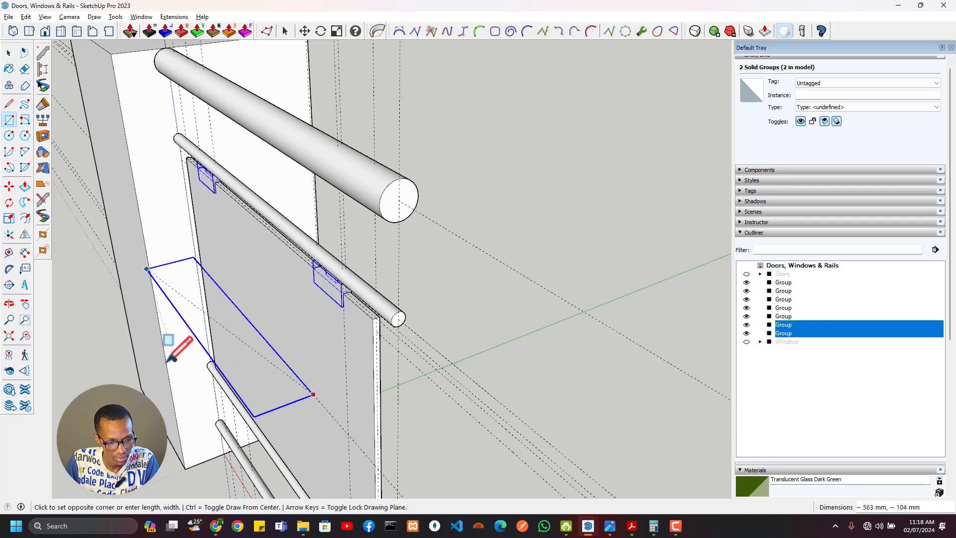
pyautogui.click(126, 379)
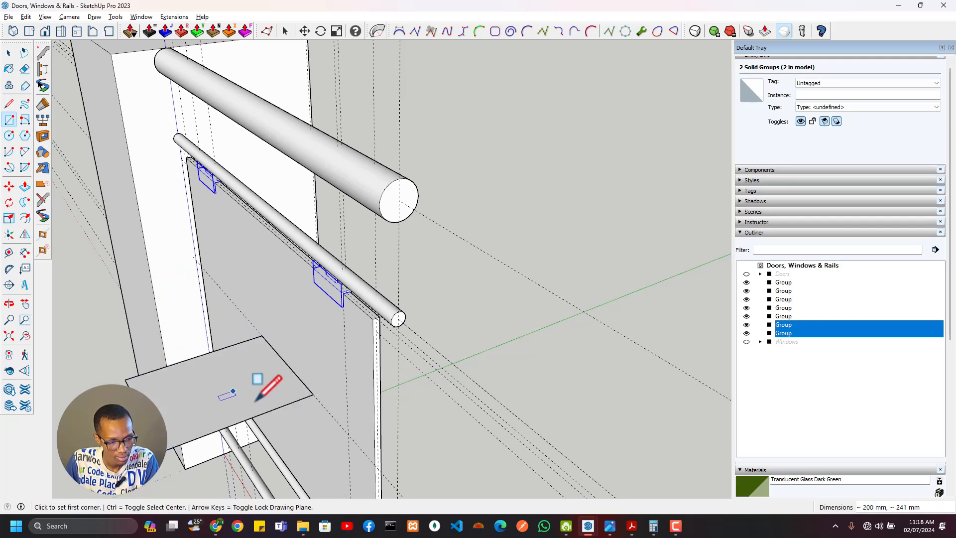
# Flip a copy of the two upper grips to the panel's bottom edge about the horizontal rectangle's plane.
pyautogui.moveTo(255, 399); pyautogui.dragTo(70, 232, button='middle')
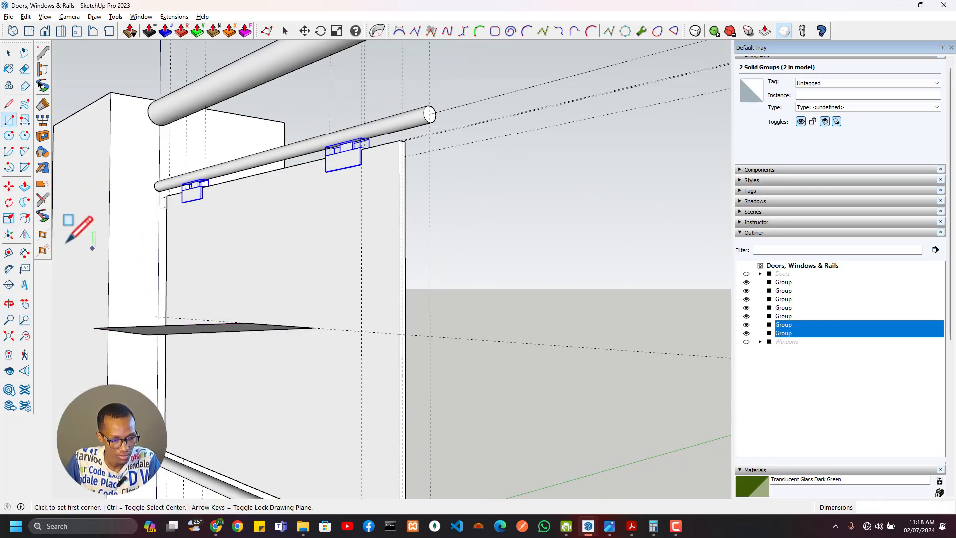
pyautogui.click(29, 237)
pyautogui.moveTo(320, 409); pyautogui.dragTo(321, 318, button='middle')
pyautogui.press('ctrl')
pyautogui.click(245, 244)
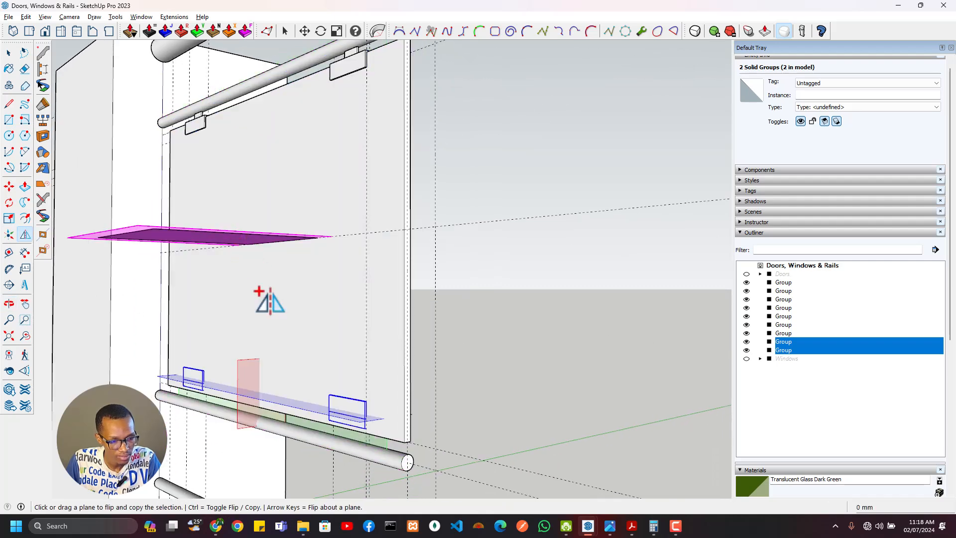
pyautogui.moveTo(316, 443); pyautogui.dragTo(337, 375, button='middle')
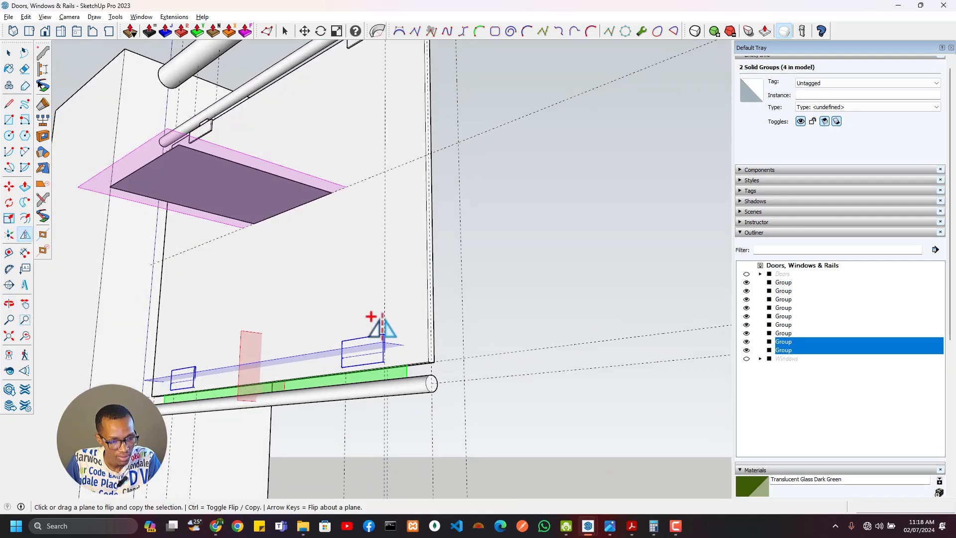
pyautogui.scroll(1, 356, 373)
pyautogui.scroll(-2, 356, 374)
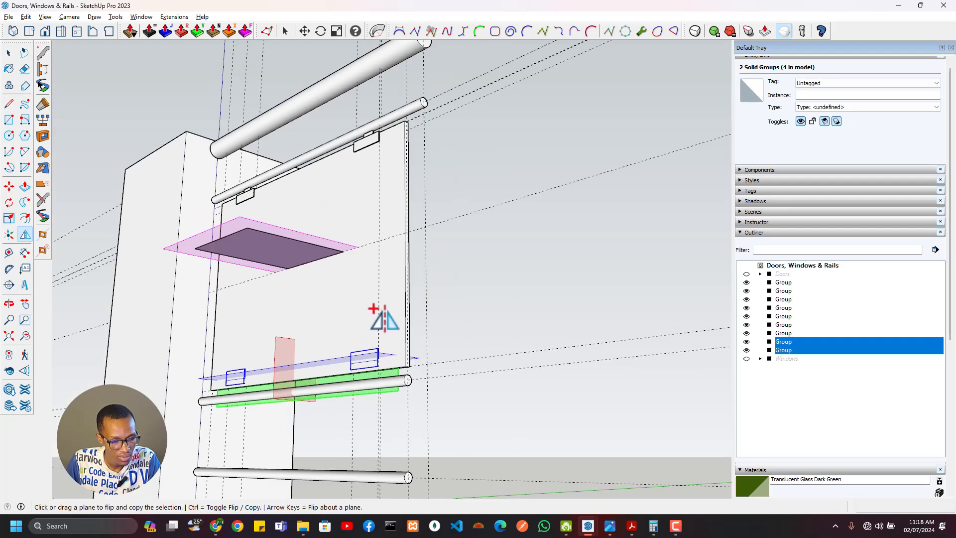
# Undo the flipped grip copies and the rectangle, and erase the horizontal guide across the panel.
pyautogui.hotkey('ctrl', 'z')
pyautogui.hotkey('ctrl', 'z')
pyautogui.moveTo(355, 303); pyautogui.dragTo(355, 308, button='middle')
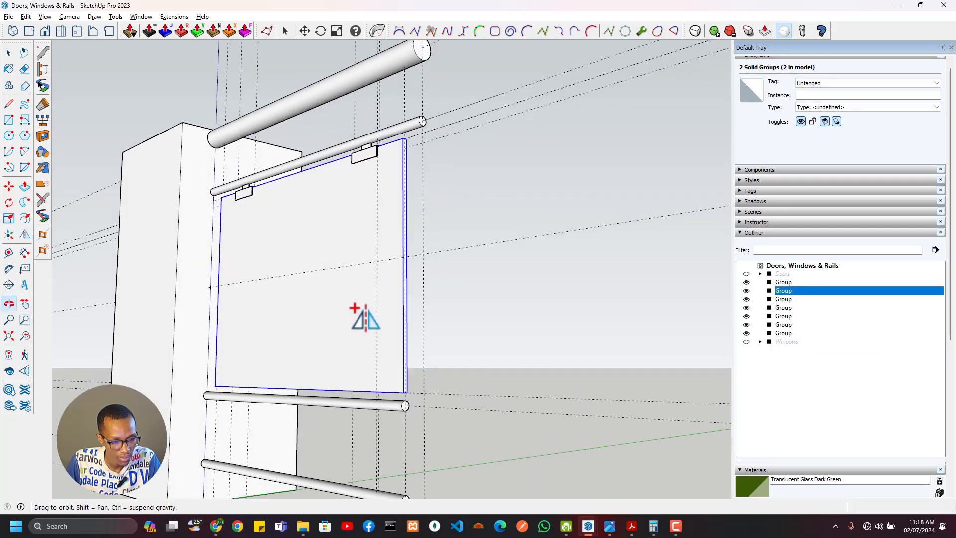
pyautogui.press('e')
# Place a horizontal guide 250 mm below the glass panel's top edge.
pyautogui.press('t')
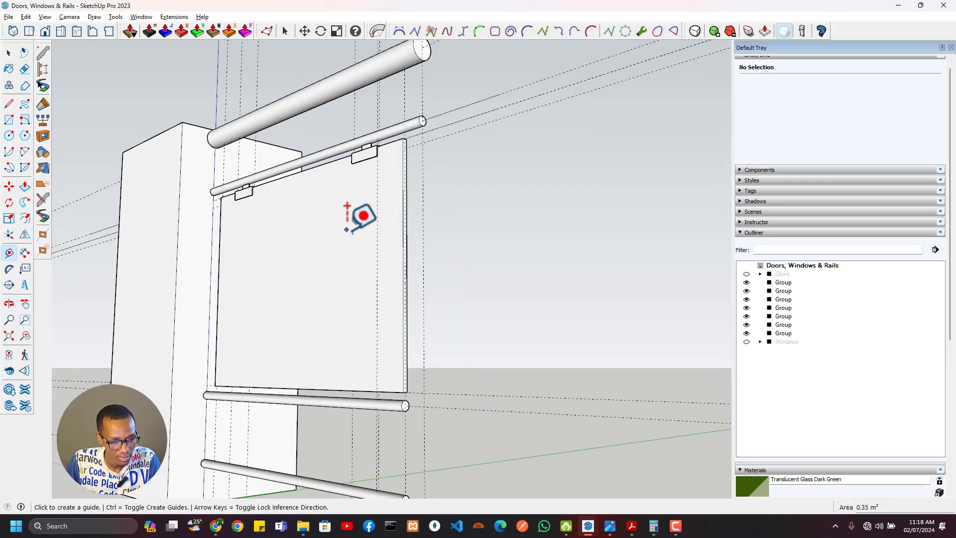
pyautogui.click(328, 162)
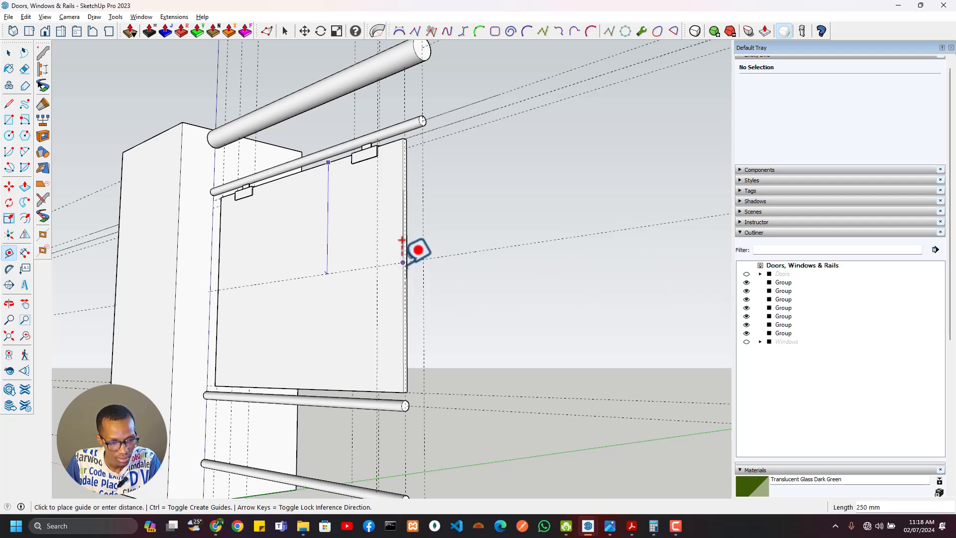
pyautogui.press('space')
# Draw a horizontal helper rectangle of about 204 × 308 mm starting on the panel's mid-height guide.
pyautogui.click(365, 152)
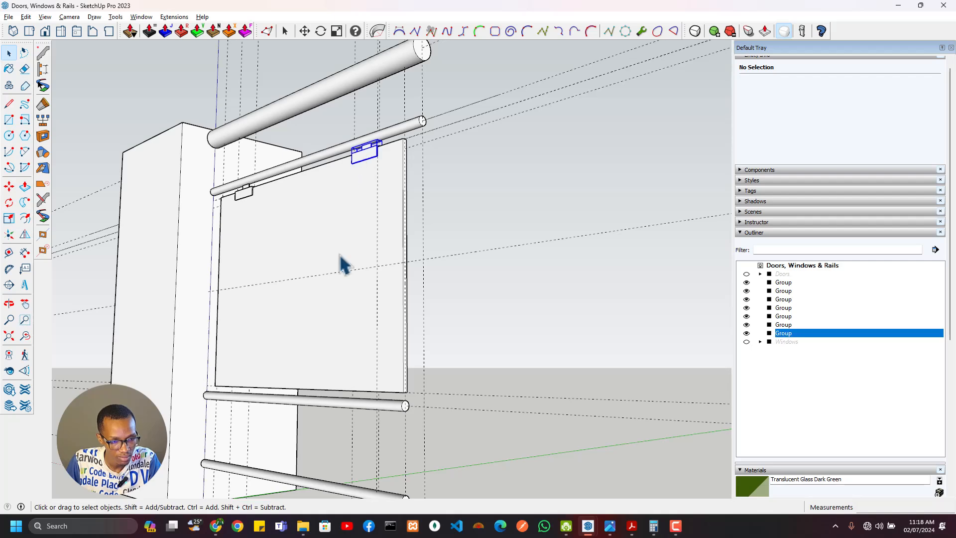
pyautogui.moveTo(342, 264); pyautogui.dragTo(315, 282, button='middle')
pyautogui.press('r')
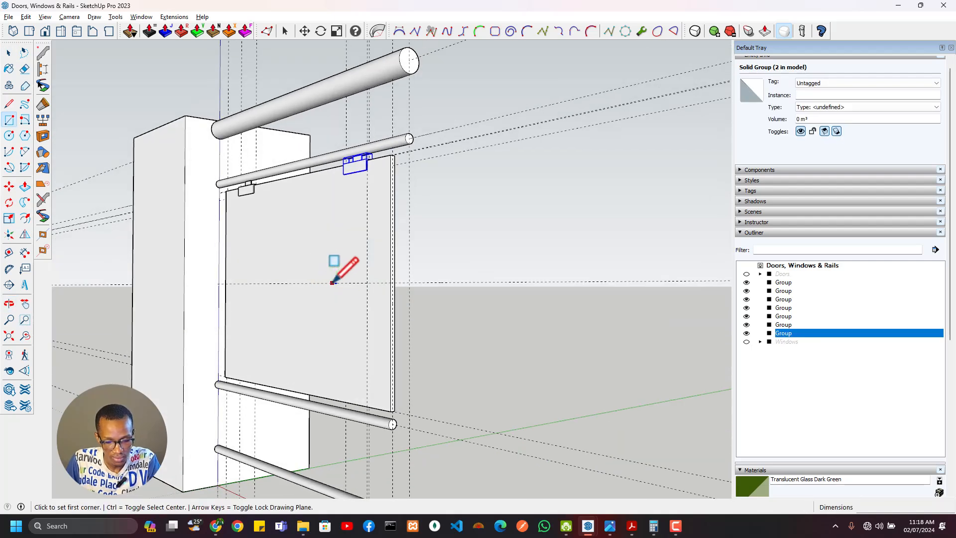
pyautogui.click(331, 282)
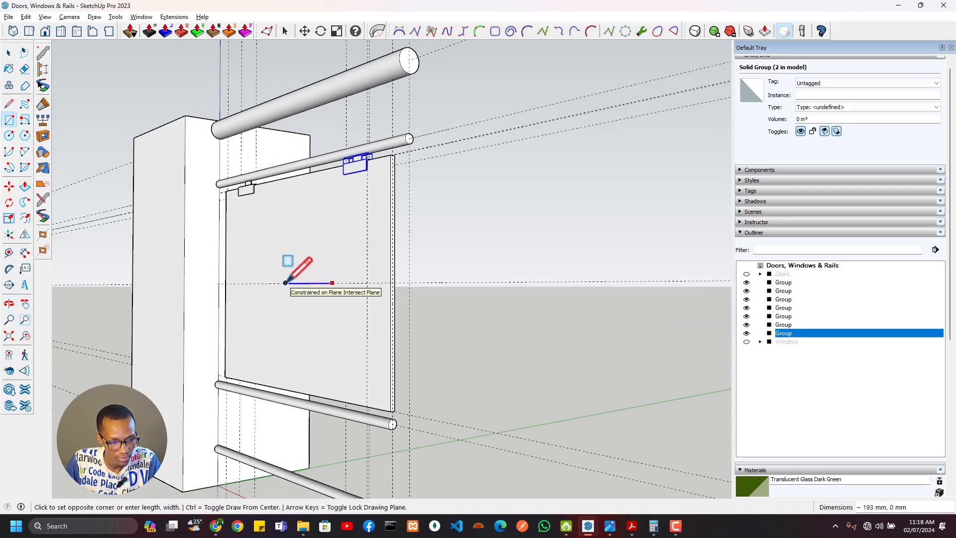
pyautogui.moveTo(288, 267); pyautogui.dragTo(166, 286, button='middle')
pyautogui.click(162, 294)
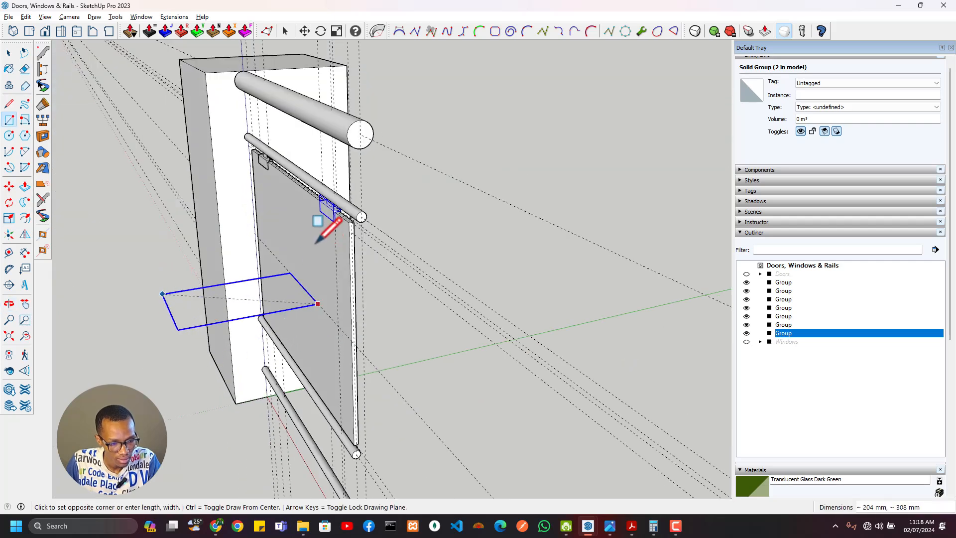
pyautogui.moveTo(316, 243); pyautogui.dragTo(287, 201, button='middle')
# Select both upper grips and flip a copy of them to the panel's bottom edge about the helper rectangle's plane.
pyautogui.press('space')
pyautogui.keyDown('shift'); pyautogui.click(258, 176); pyautogui.keyUp('shift')
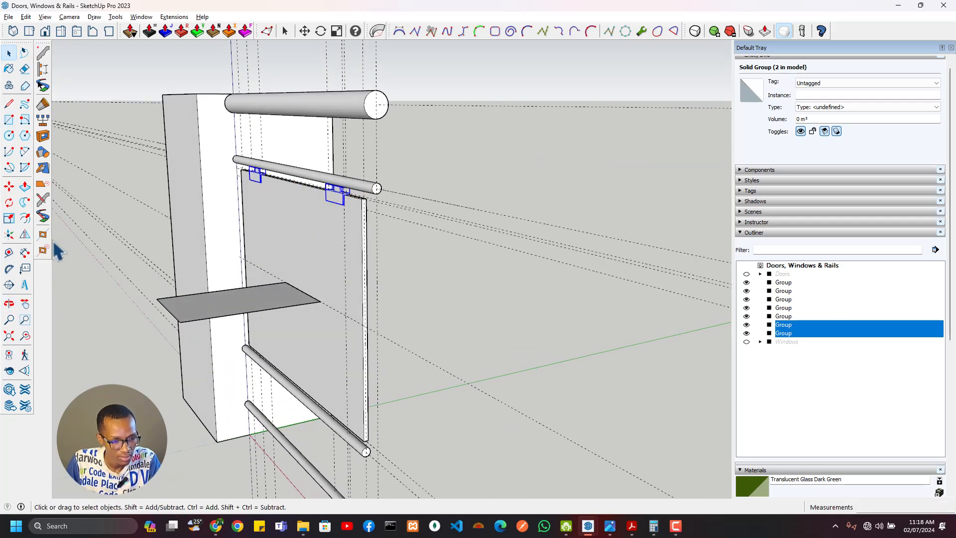
pyautogui.click(25, 234)
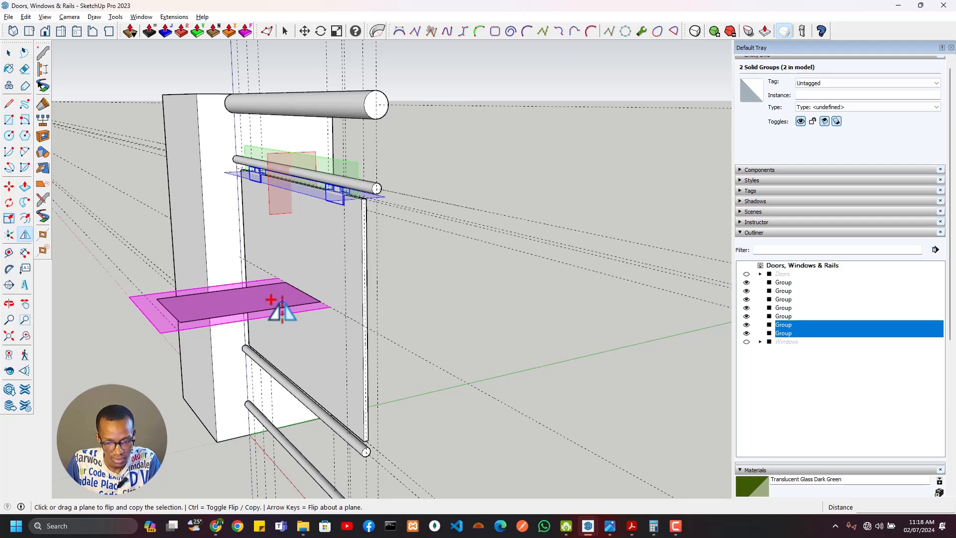
pyautogui.click(271, 300)
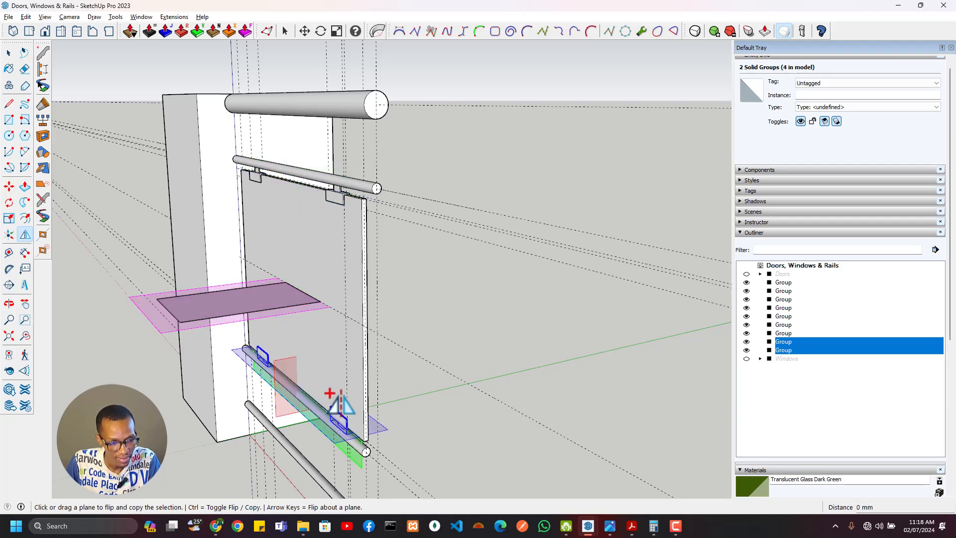
# Delete the horizontal helper rectangle, including its face and edges, from the middle of the panel.
pyautogui.moveTo(319, 382); pyautogui.dragTo(513, 266, button='middle')
pyautogui.press('space')
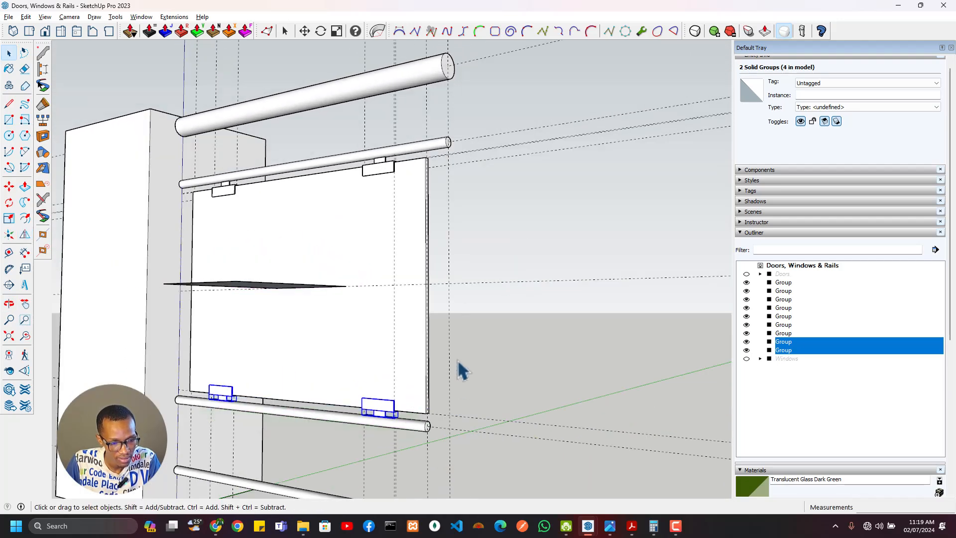
pyautogui.tripleClick(277, 284)
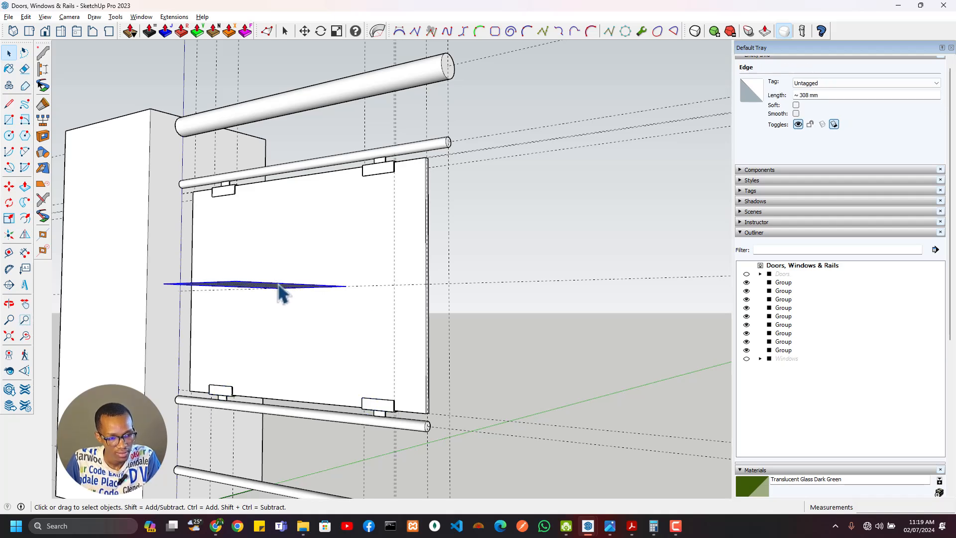
pyautogui.press('Delete')
# Select the four glass grips on the panel's top and bottom edges and combine them into one group.
pyautogui.moveTo(283, 283); pyautogui.dragTo(454, 321, button='middle')
pyautogui.moveTo(349, 297)
pyautogui.mouseDown(button='middle')
pyautogui.moveTo(367, 294)
pyautogui.moveTo(343, 291)
pyautogui.mouseUp(button='middle')
pyautogui.click(343, 291)
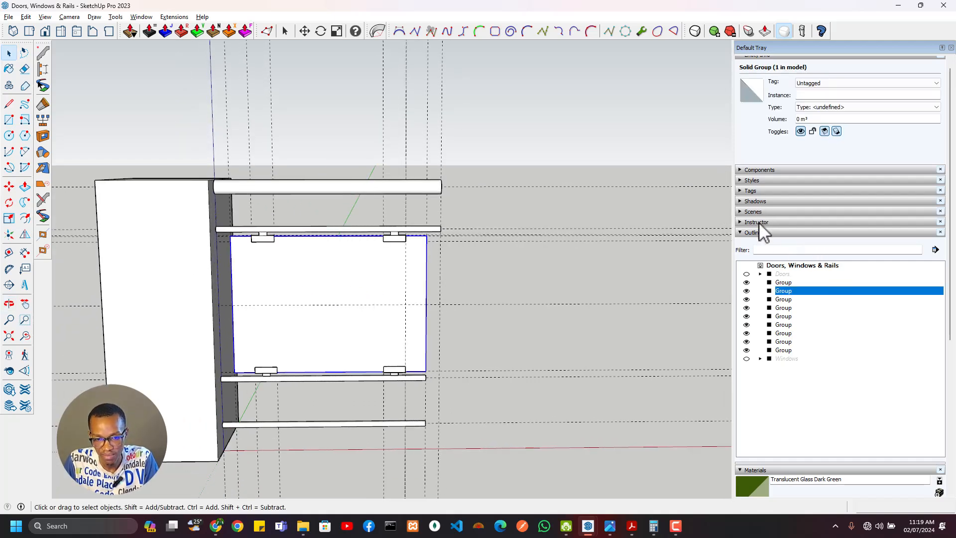
pyautogui.scroll(3, 379, 215)
pyautogui.click(392, 271)
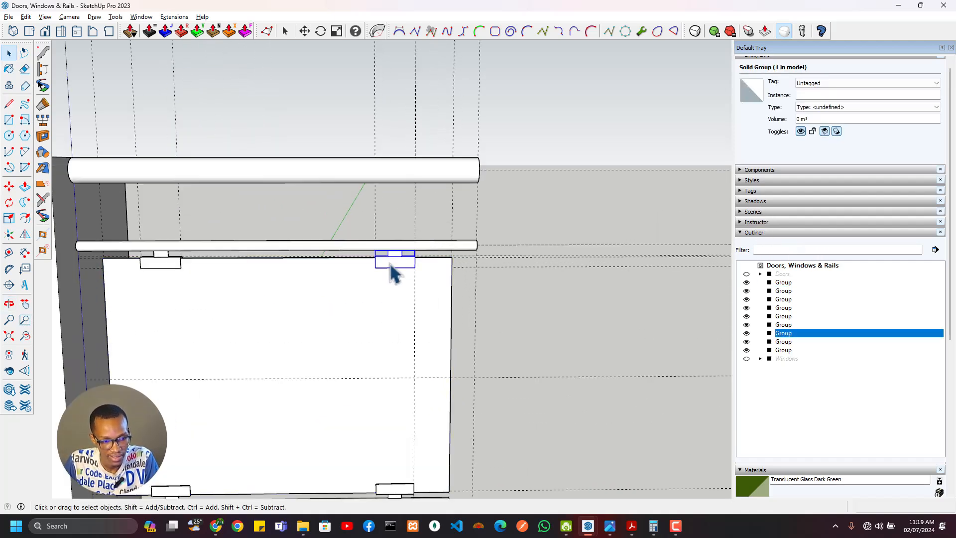
pyautogui.keyDown('shift'); pyautogui.click(167, 263); pyautogui.keyUp('shift')
pyautogui.scroll(-2, 252, 367)
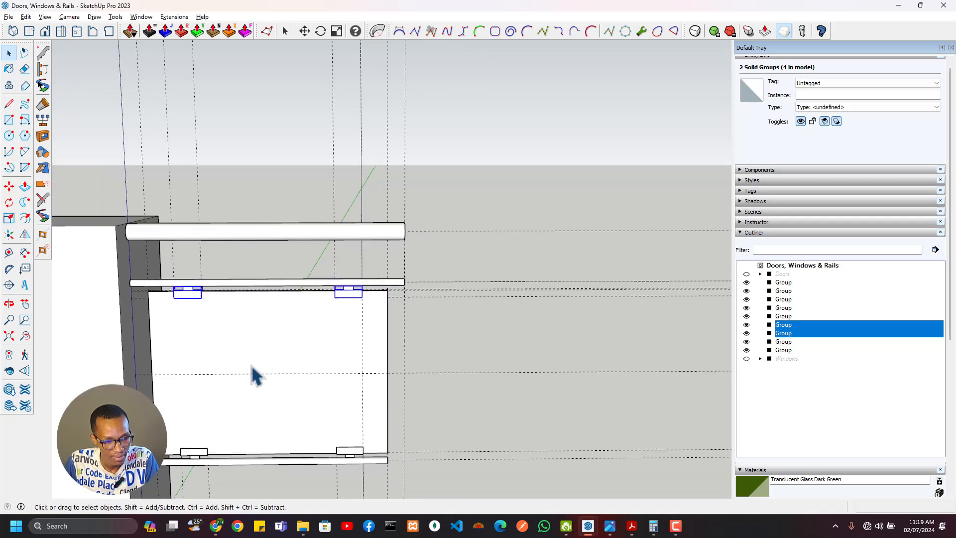
pyautogui.keyDown('shift'); pyautogui.click(349, 452); pyautogui.keyUp('shift')
pyautogui.keyDown('shift'); pyautogui.click(194, 452); pyautogui.keyUp('shift')
pyautogui.rightClick(197, 452)
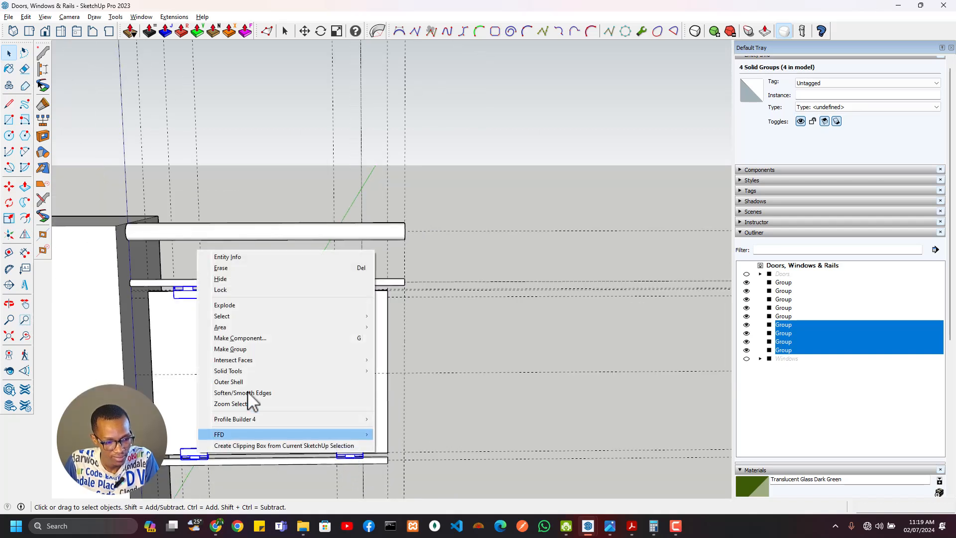
pyautogui.click(259, 348)
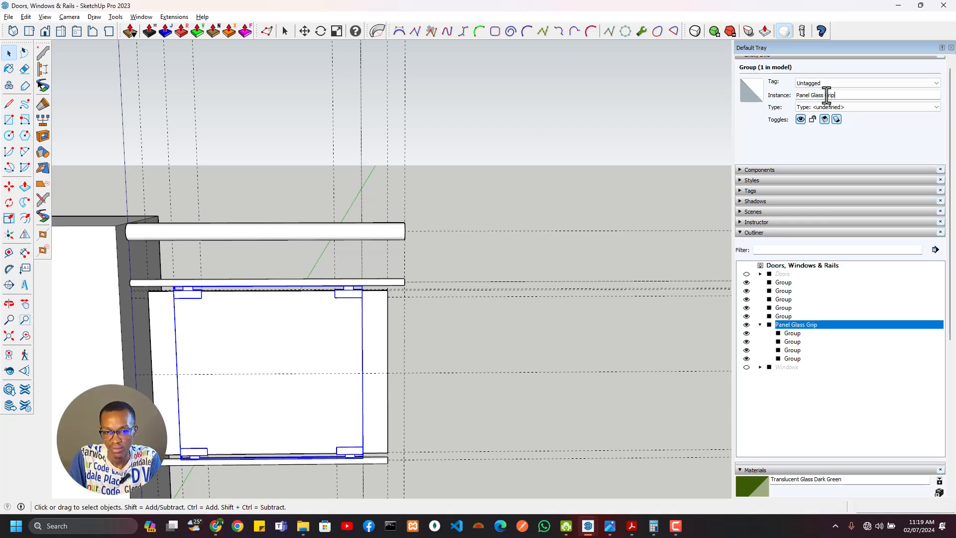
# Name the group of four grips "Panel Glass Grip" and the glass panel "Panel Glass".
pyautogui.press('Return')
pyautogui.hotkey('ctrl', 'c')
pyautogui.click(294, 356)
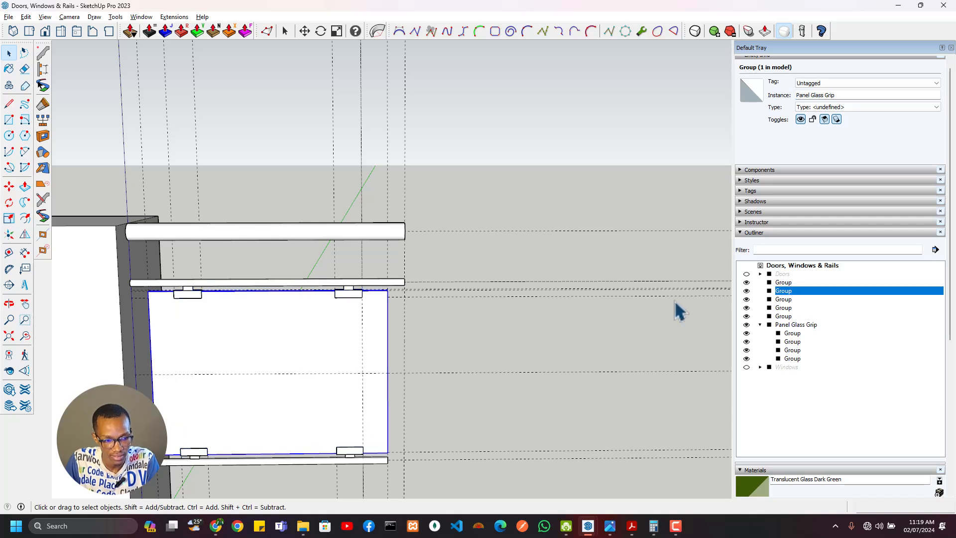
pyautogui.click(818, 94)
pyautogui.hotkey('ctrl', 'v')
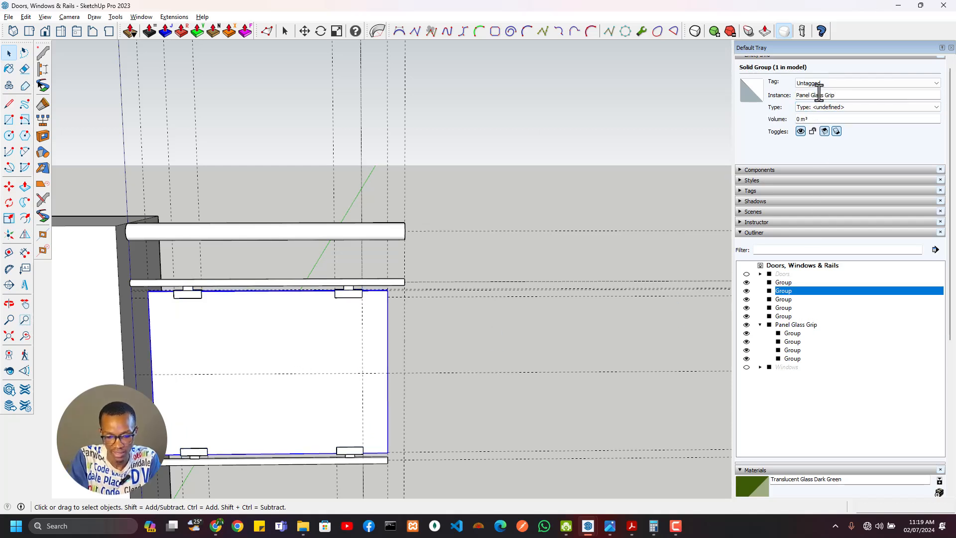
pyautogui.press('BackSpace')
pyautogui.press('Return')
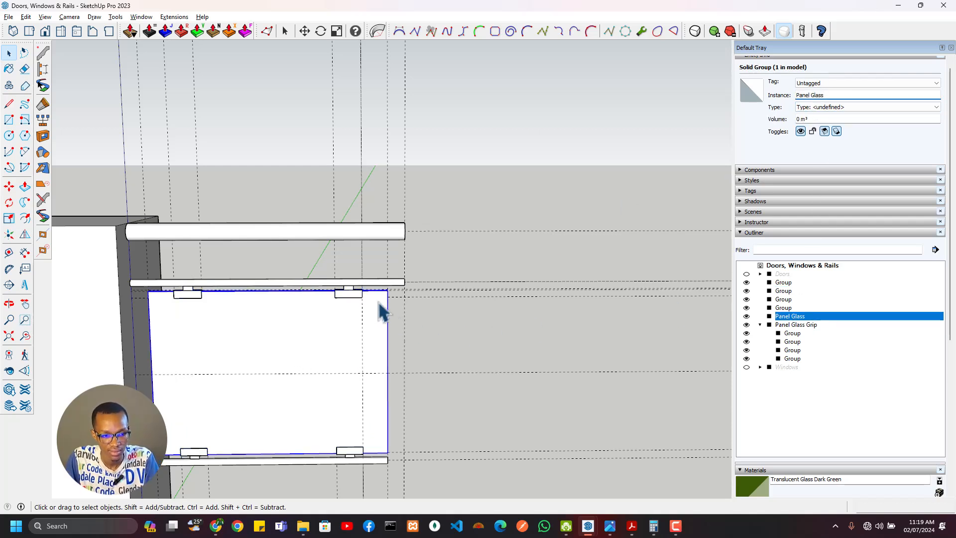
# Name the lowest rail "B Profile 1" and the rail just beneath the glass panel "B Profile 2".
pyautogui.click(377, 283)
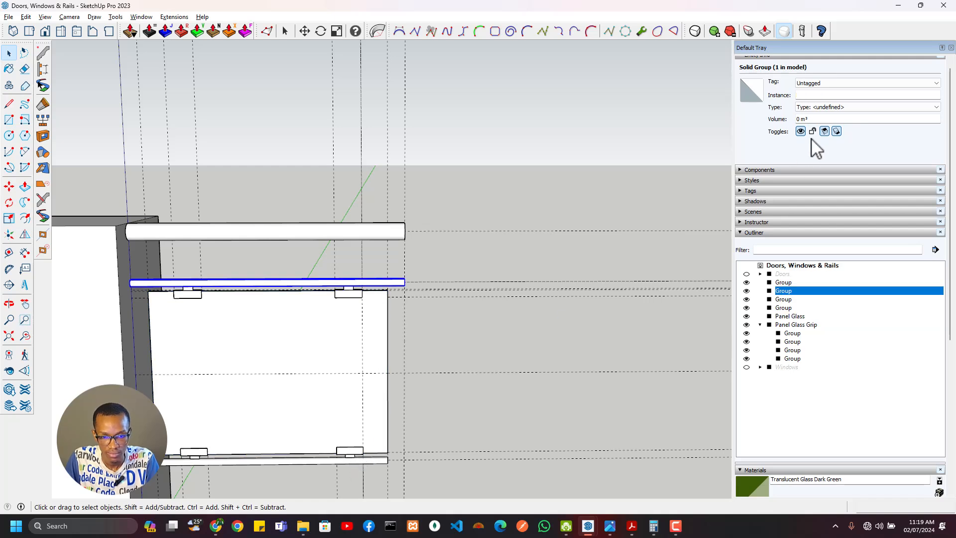
pyautogui.scroll(-4, 385, 463)
pyautogui.keyDown('shift'); pyautogui.moveTo(326, 461); pyautogui.dragTo(327, 442, button='middle'); pyautogui.keyUp('shift')
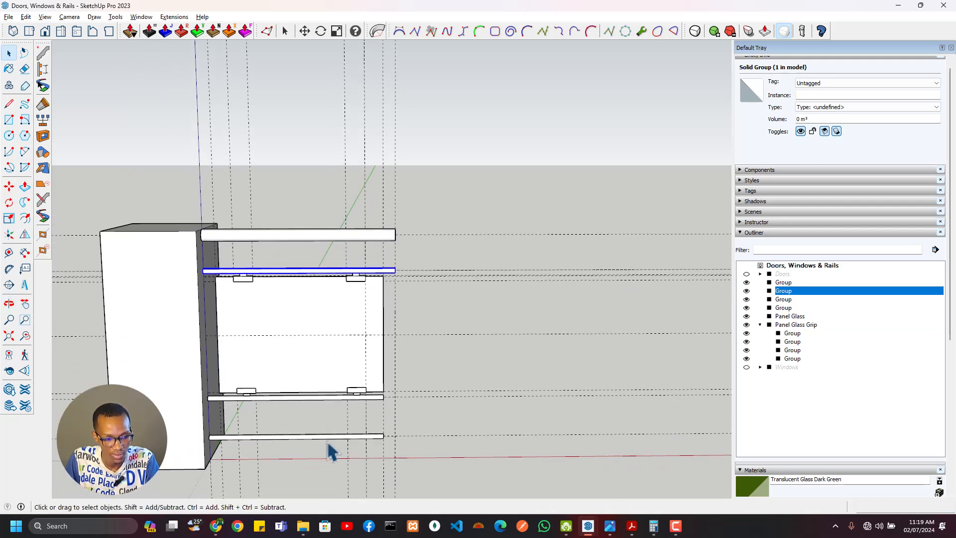
pyautogui.click(328, 437)
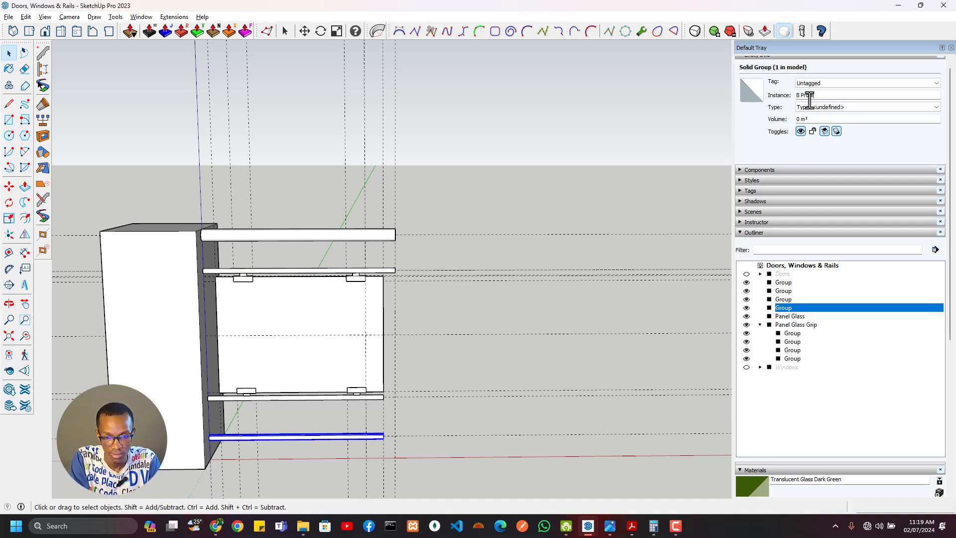
pyautogui.press('Return')
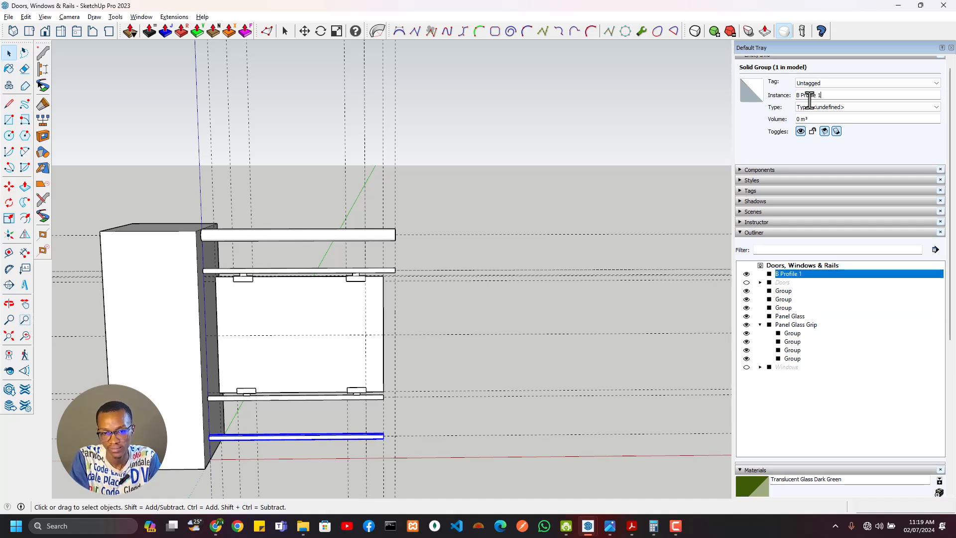
pyautogui.click(300, 397)
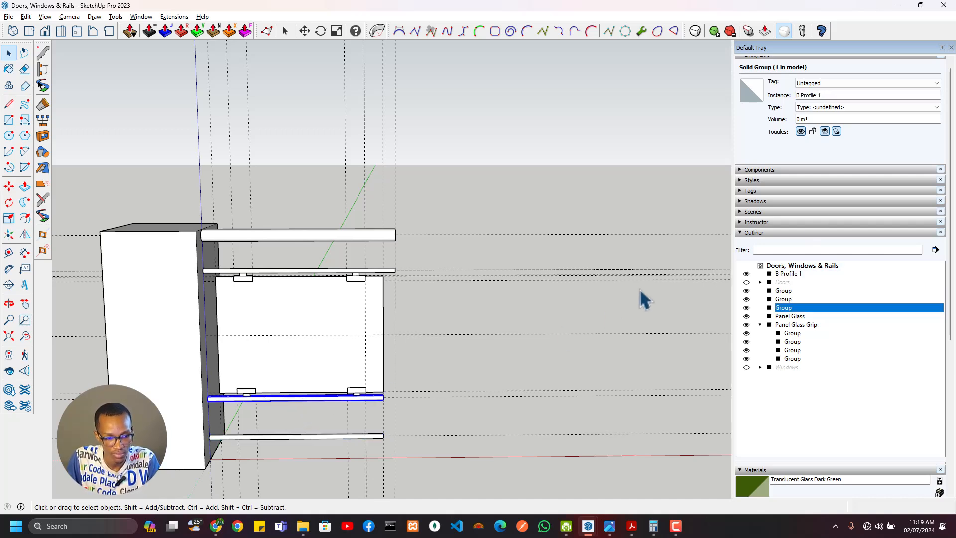
pyautogui.write('B Profile 1')
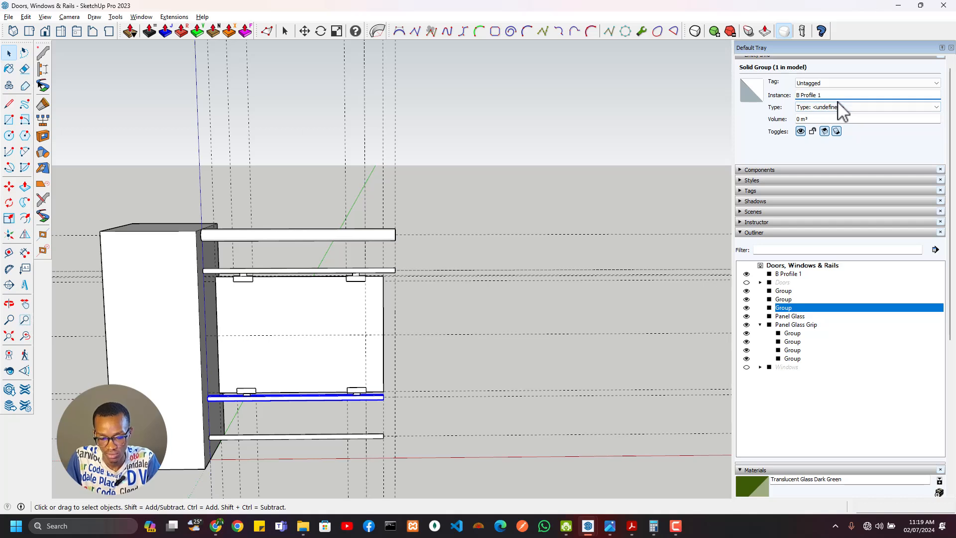
# Name the thin rail above the panel "Top Profile 1" and rename the two lower rails "Bottom Profile 2" and "Bottom Profile 1", the latter being lowest.
pyautogui.click(396, 271)
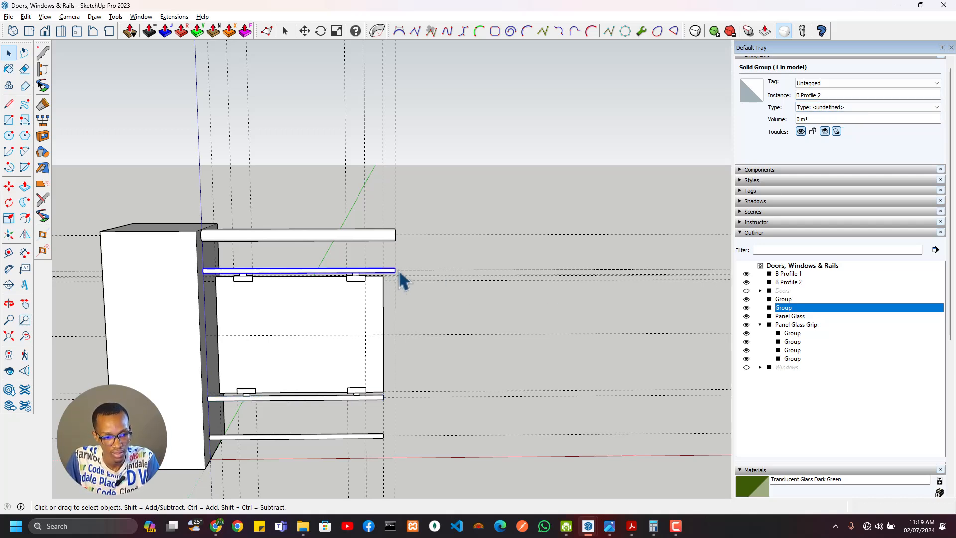
pyautogui.click(823, 95)
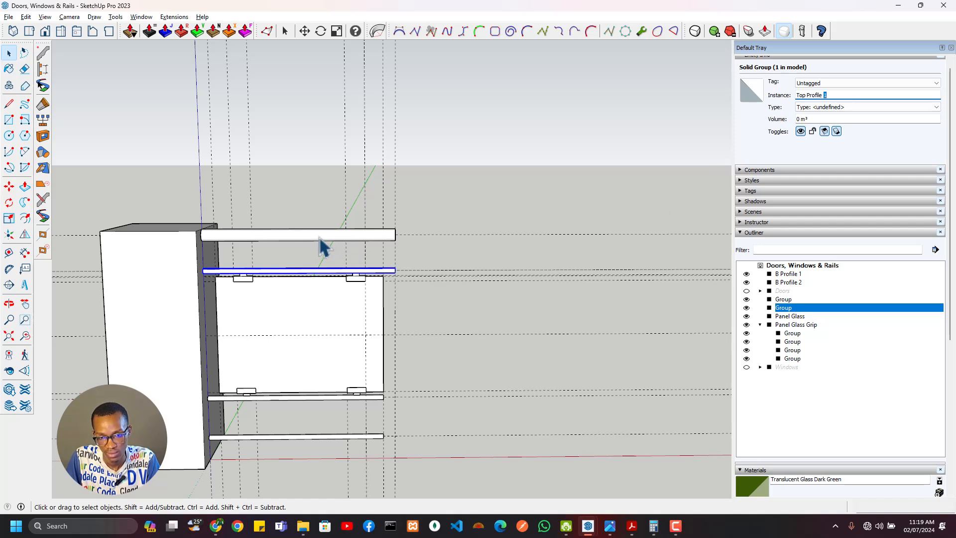
pyautogui.click(316, 398)
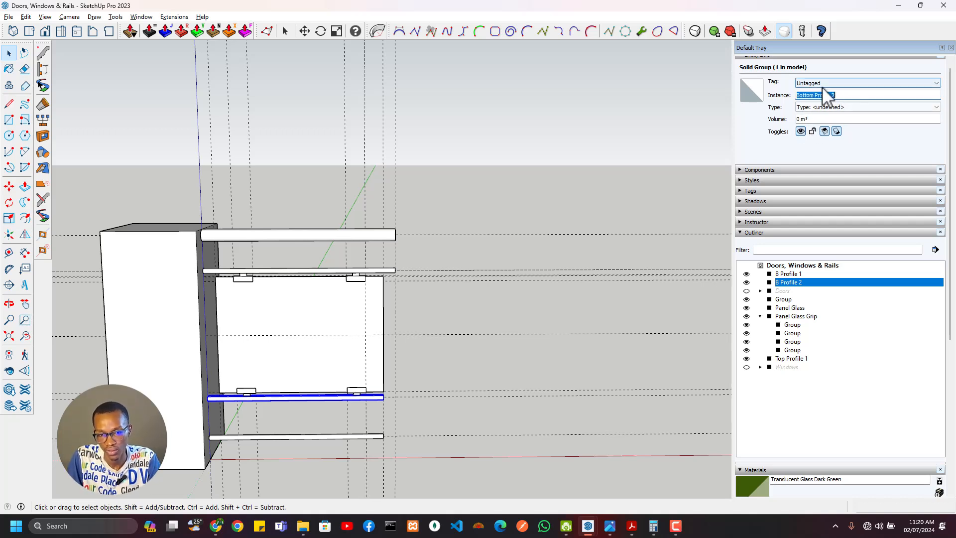
pyautogui.click(325, 437)
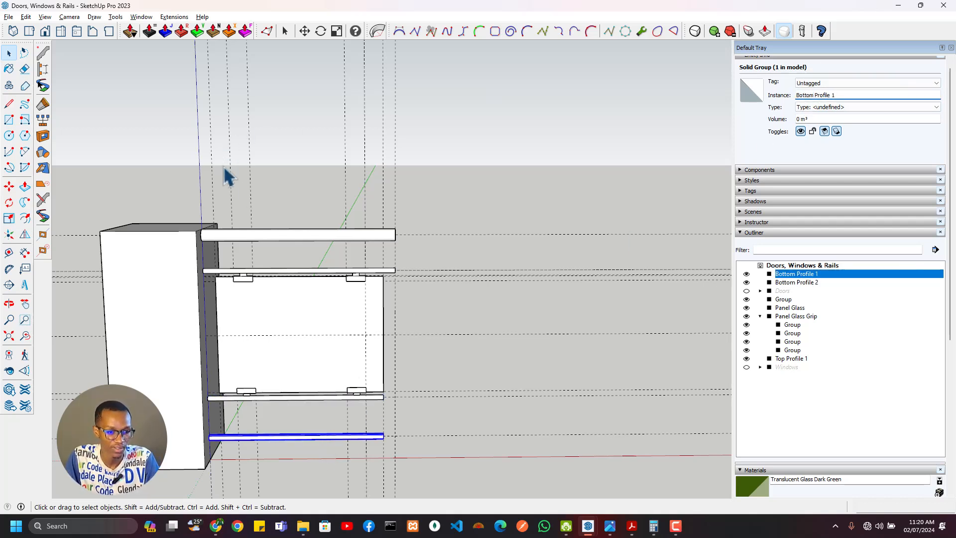
# Select all the connected geometry of the thick top handrail and make it a group.
pyautogui.click(288, 239)
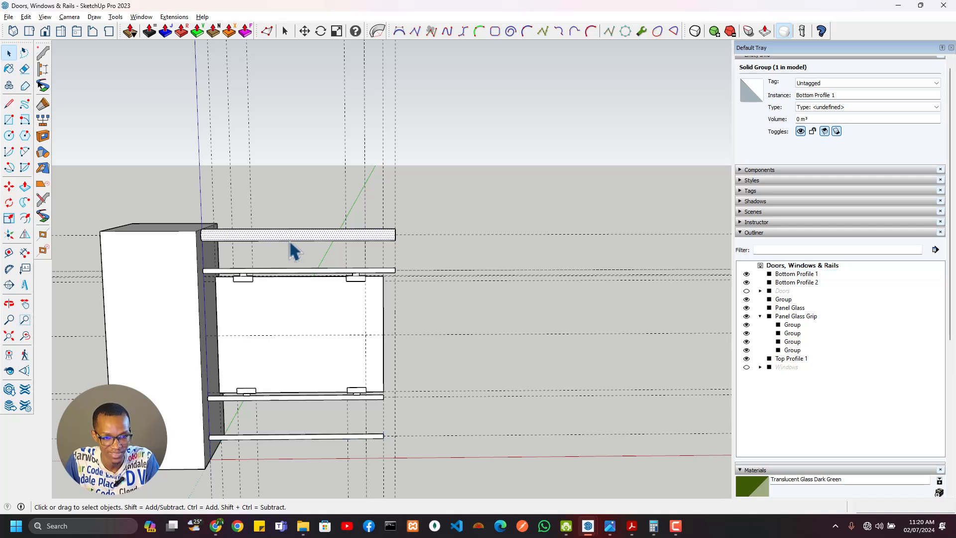
pyautogui.click(301, 268)
pyautogui.click(317, 242)
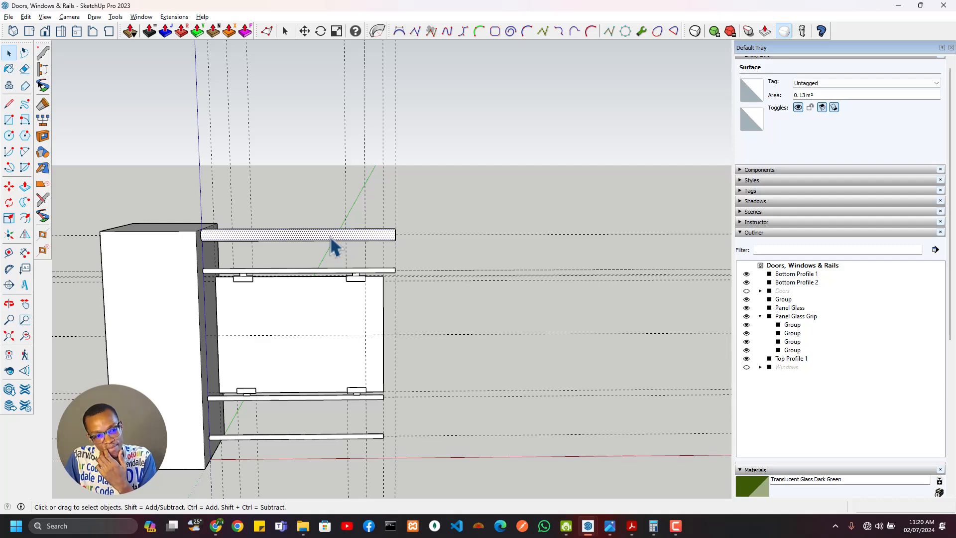
pyautogui.tripleClick(331, 245)
pyautogui.moveTo(331, 246); pyautogui.dragTo(422, 246, button='middle')
pyautogui.scroll(-3, 382, 239)
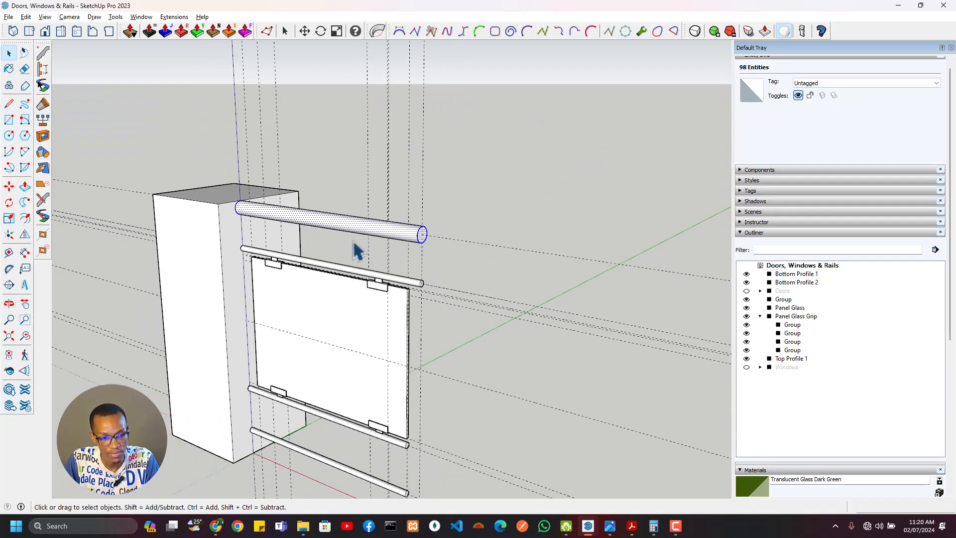
pyautogui.moveTo(354, 248); pyautogui.dragTo(456, 269, button='middle')
pyautogui.scroll(4, 367, 266)
pyautogui.rightClick(352, 205)
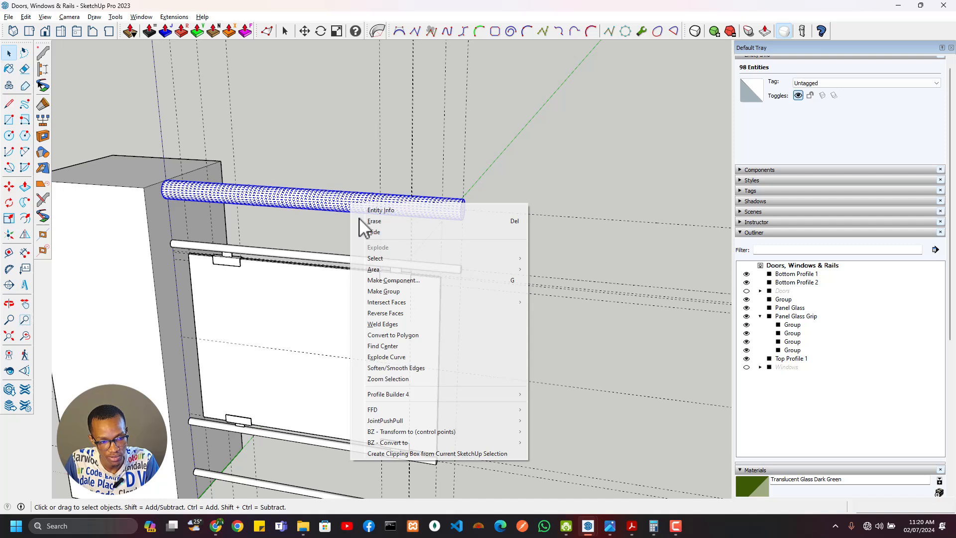
pyautogui.click(390, 290)
# Name the thick handrail group "Top Profile Main", reusing the thin upper rail's name, and collapse the Panel Glass Grip group in the Outliner.
pyautogui.click(346, 261)
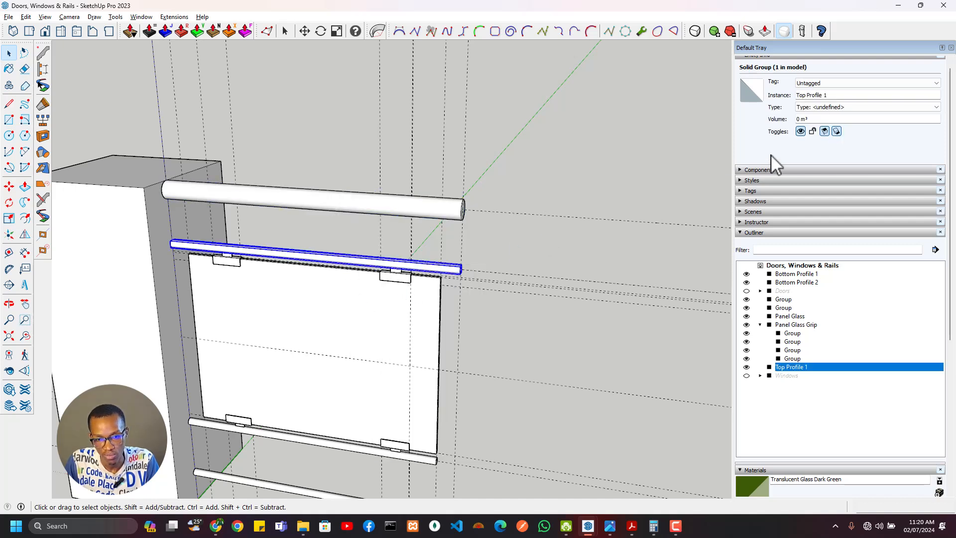
pyautogui.click(812, 94)
pyautogui.hotkey('ctrl', 'a')
pyautogui.hotkey('ctrl', 'c')
pyautogui.click(429, 219)
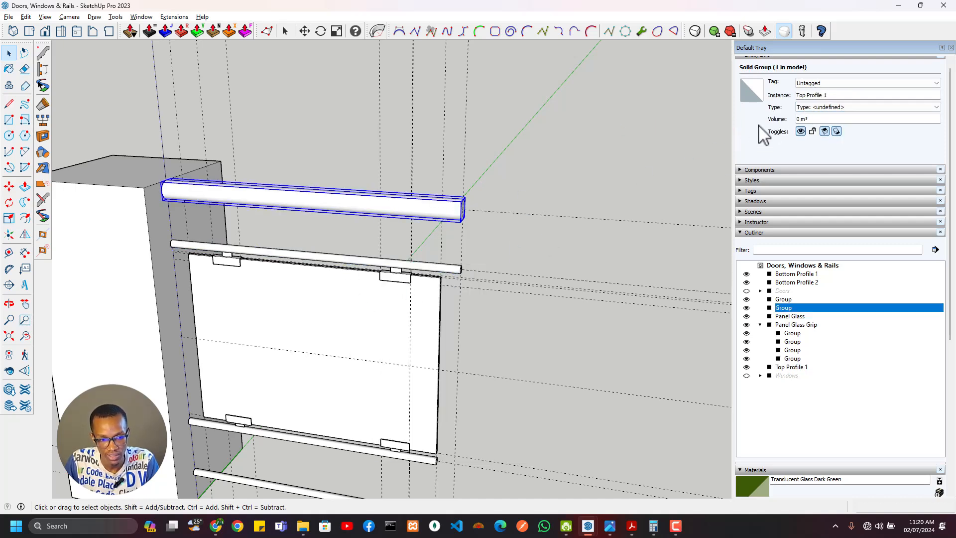
pyautogui.click(826, 95)
pyautogui.hotkey('ctrl', 'v')
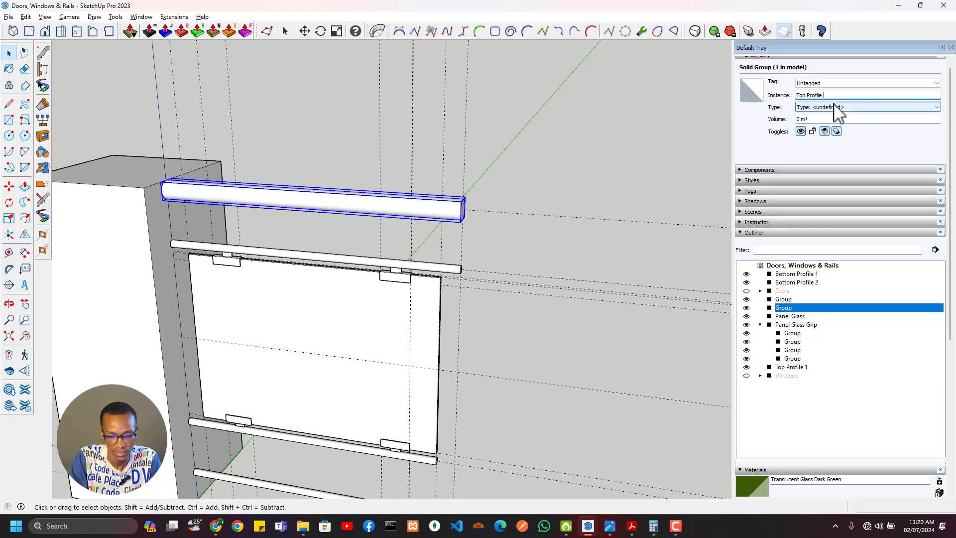
pyautogui.press('Return')
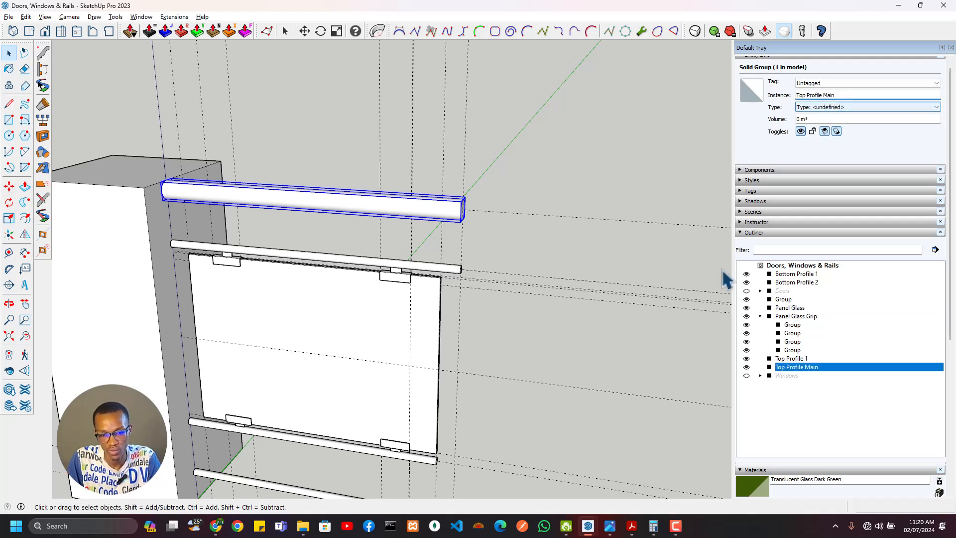
pyautogui.click(760, 316)
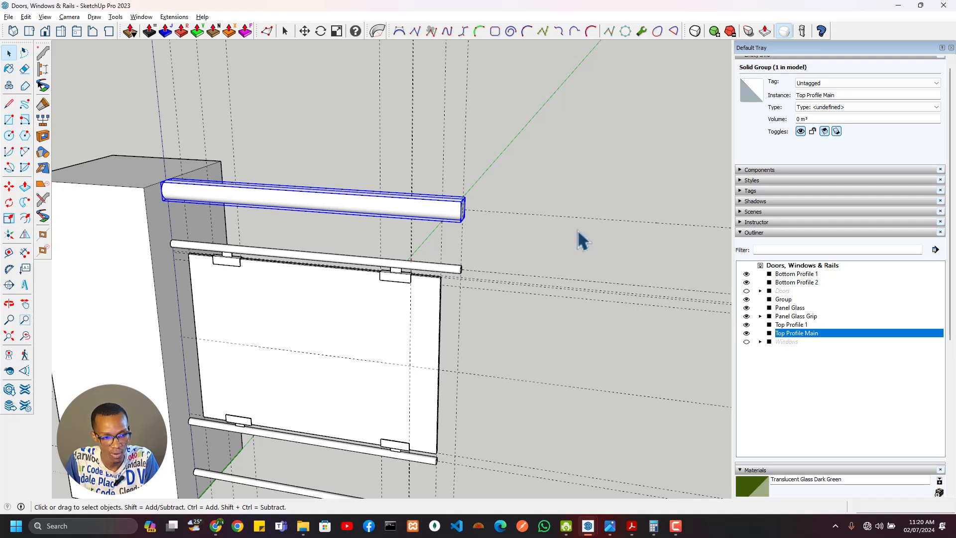
# Select the glass panel and bring up the Glass and Mirrors material collection.
pyautogui.click(422, 338)
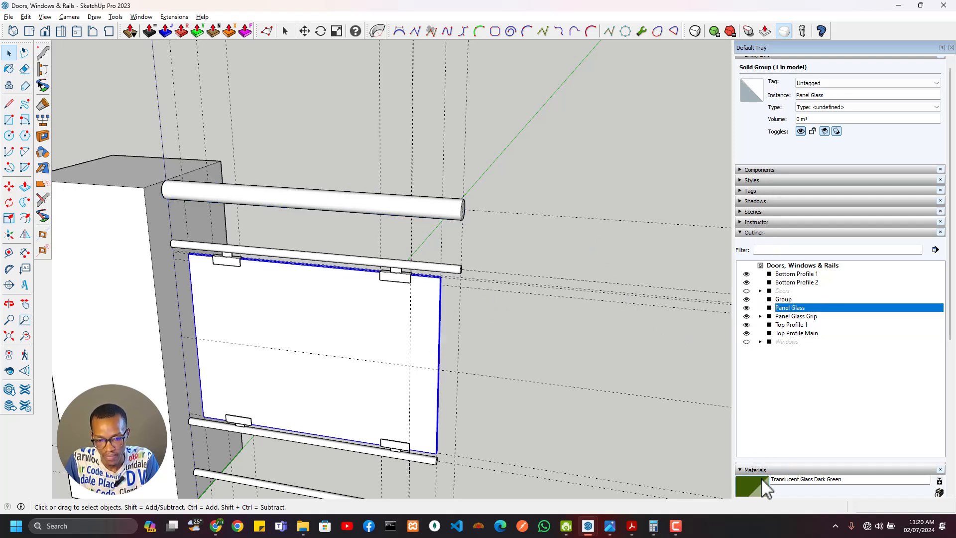
pyautogui.scroll(-3, 765, 471)
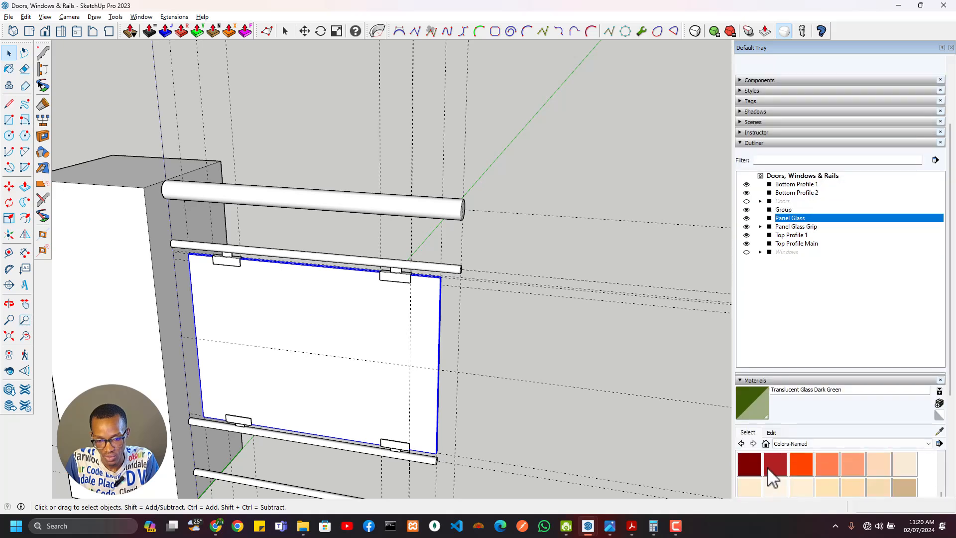
pyautogui.click(771, 432)
pyautogui.click(748, 343)
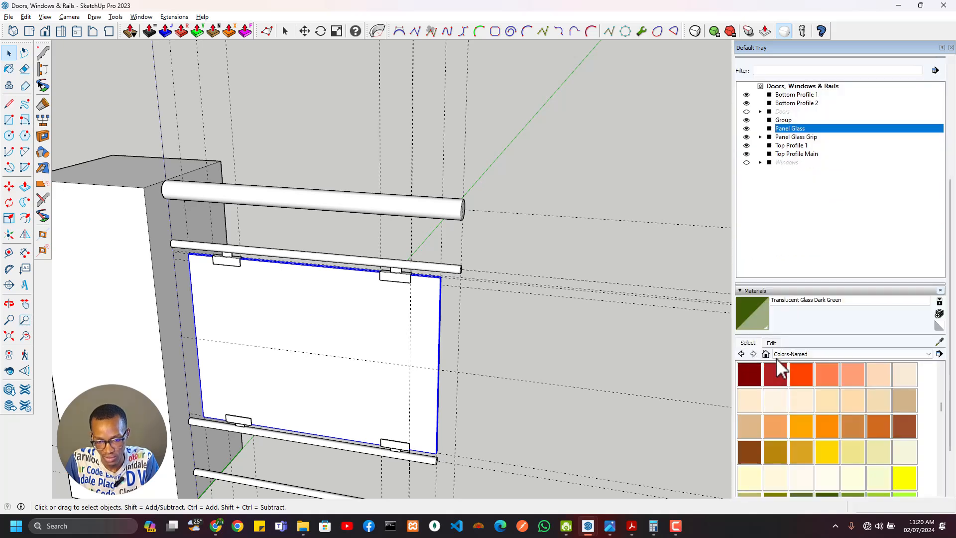
pyautogui.click(778, 355)
pyautogui.scroll(-2, 793, 424)
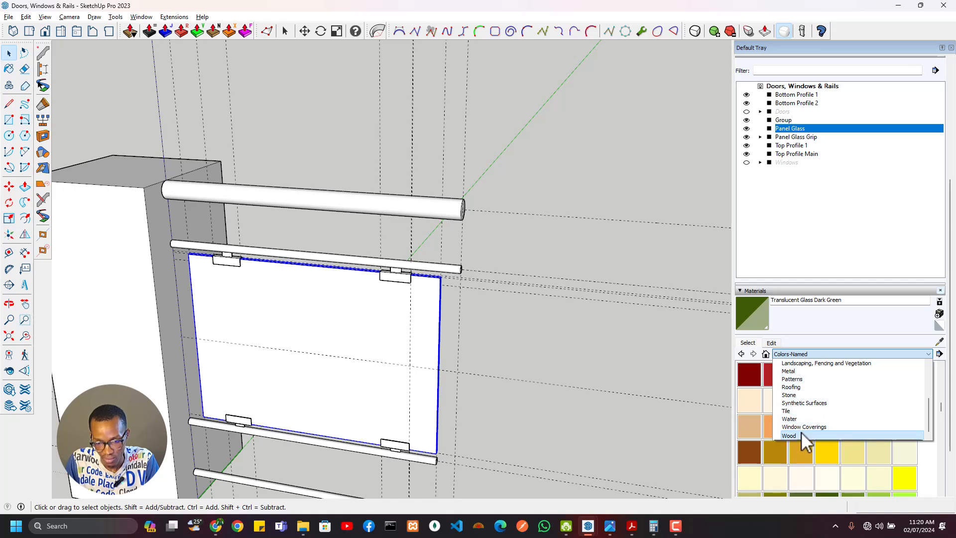
pyautogui.scroll(3, 802, 426)
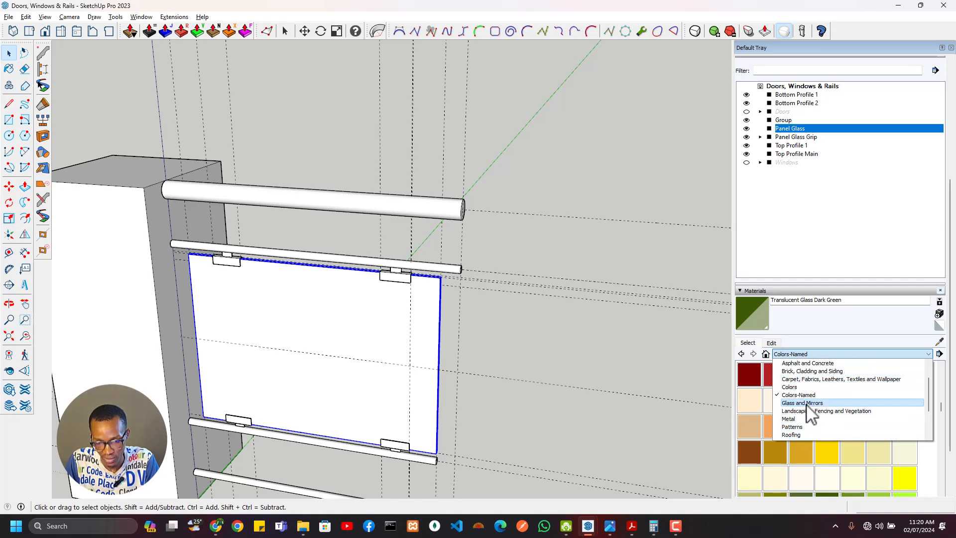
pyautogui.click(809, 403)
# Paint the glass panel with the Translucent Glass Gray material.
pyautogui.click(749, 413)
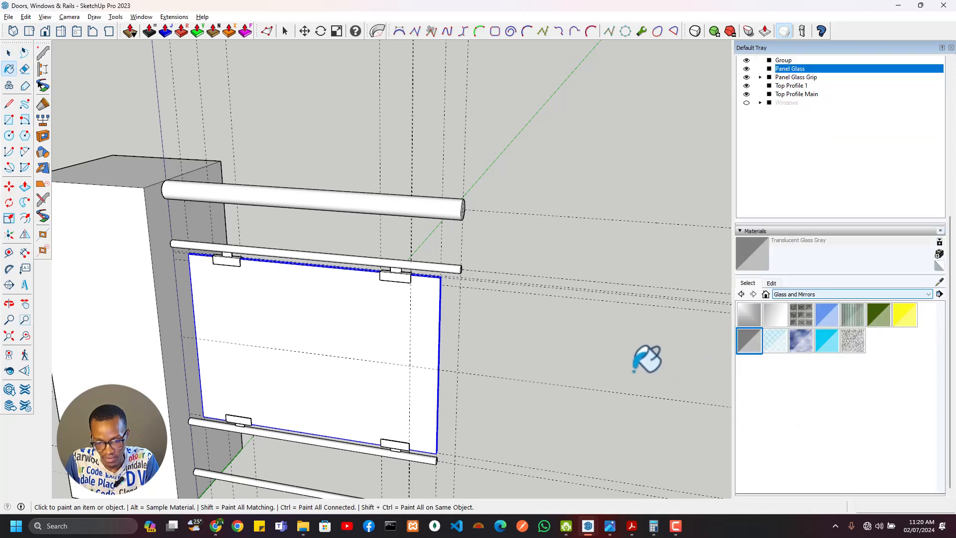
pyautogui.click(432, 328)
pyautogui.scroll(-2, 440, 336)
pyautogui.moveTo(443, 340); pyautogui.dragTo(345, 225, button='middle')
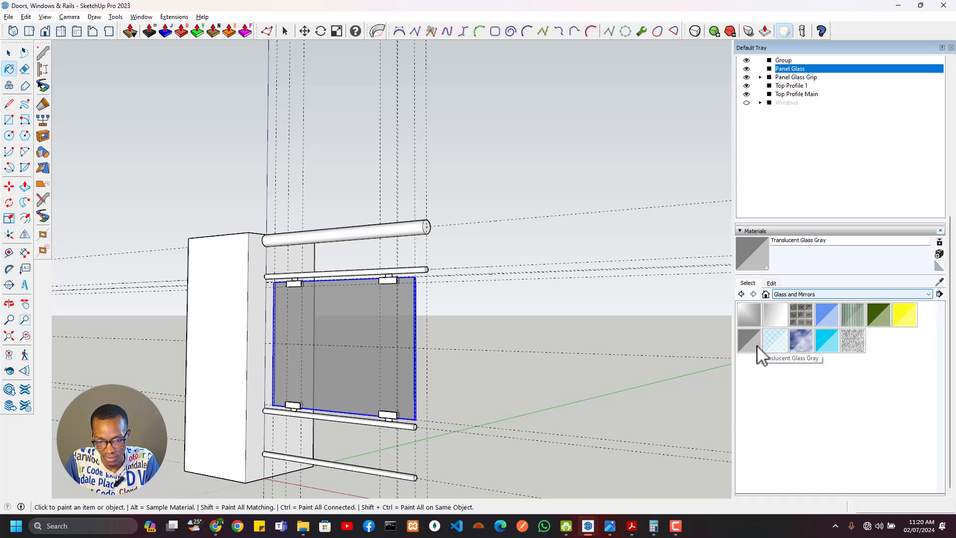
# Apply the Mirror 01 material to the glass panel and inspect it from several angles.
pyautogui.click(755, 317)
pyautogui.scroll(-1, 418, 291)
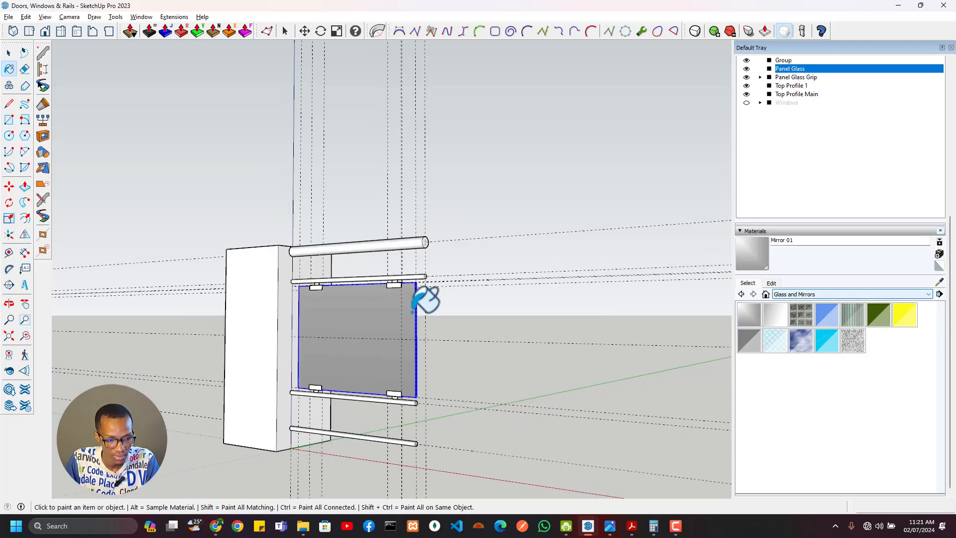
pyautogui.moveTo(423, 299)
pyautogui.mouseDown(button='middle')
pyautogui.moveTo(292, 394)
pyautogui.moveTo(473, 384)
pyautogui.moveTo(381, 396)
pyautogui.moveTo(403, 390)
pyautogui.mouseUp(button='middle')
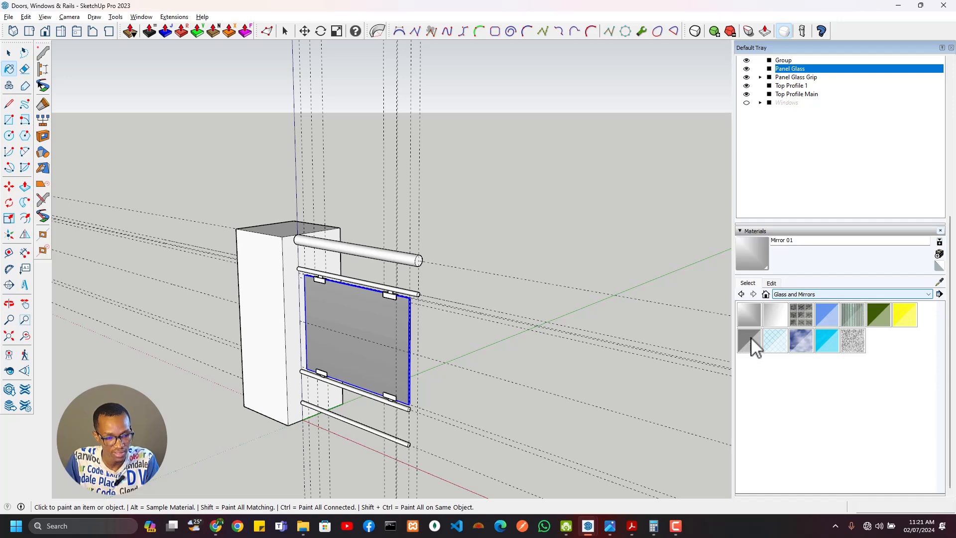
pyautogui.scroll(-2, 381, 309)
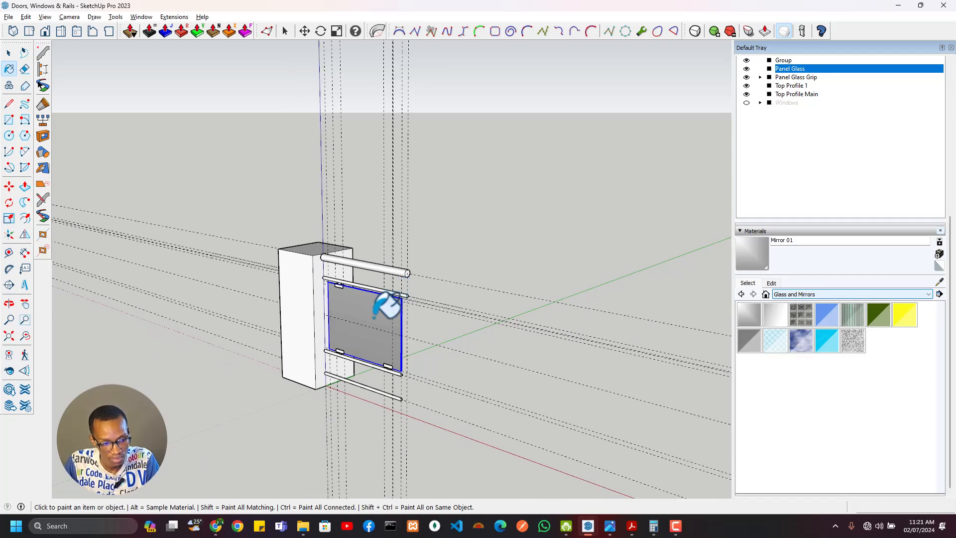
pyautogui.scroll(3, 366, 318)
pyautogui.moveTo(357, 317); pyautogui.dragTo(512, 231, button='middle')
pyautogui.scroll(3, 341, 338)
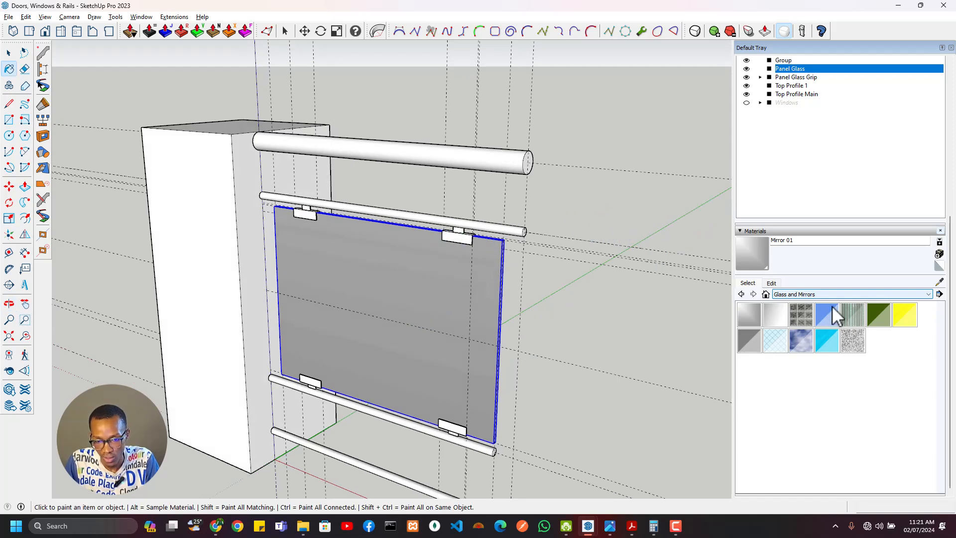
# Paint the four glass panel grips with the Aluminum material from the Metal collection.
pyautogui.click(826, 295)
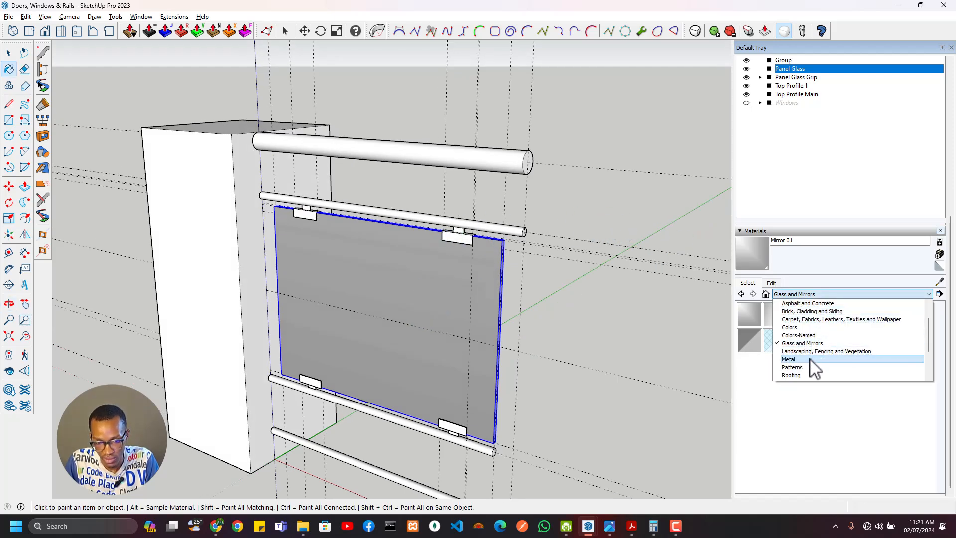
pyautogui.click(809, 359)
pyautogui.click(776, 314)
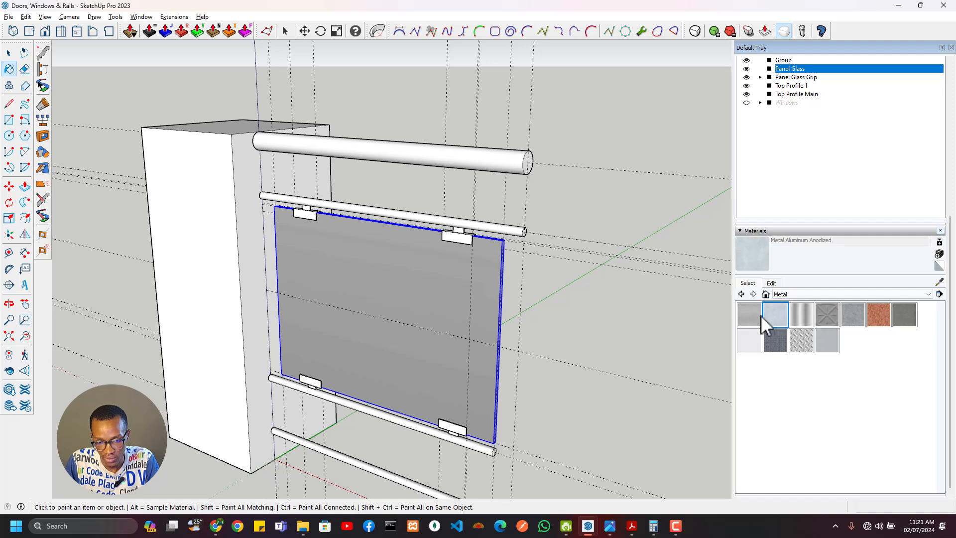
pyautogui.click(753, 313)
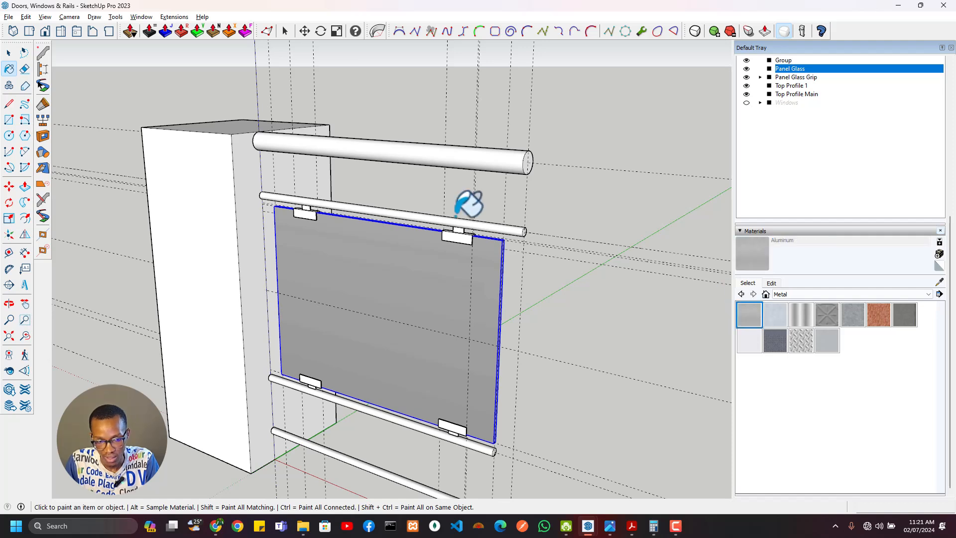
pyautogui.click(456, 234)
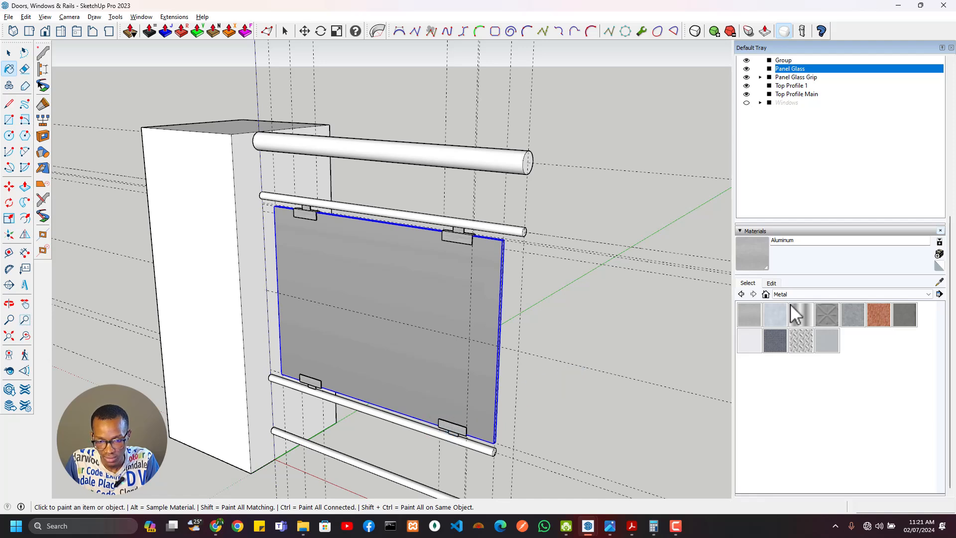
# Apply Metal Aluminum Anodized to the three thin rails and the thick top handrail.
pyautogui.click(775, 318)
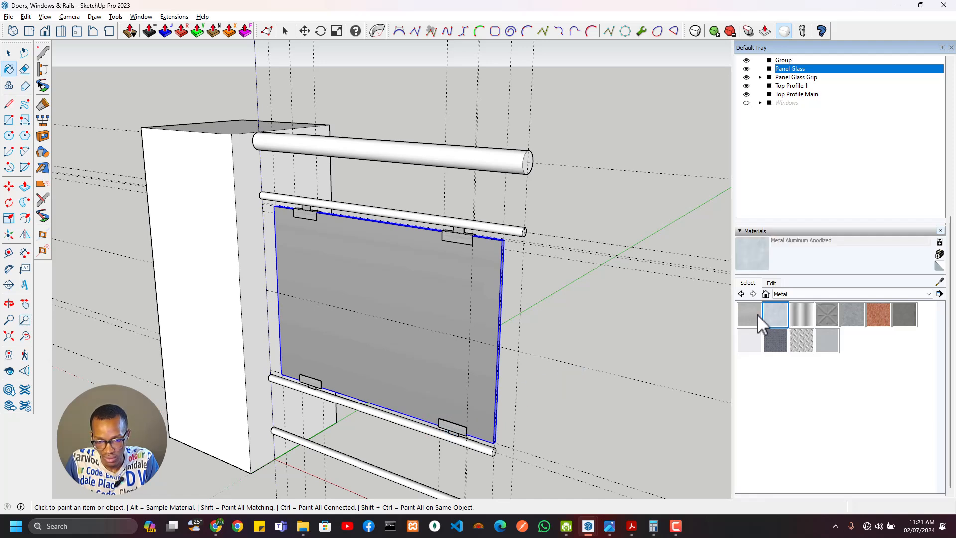
pyautogui.click(439, 219)
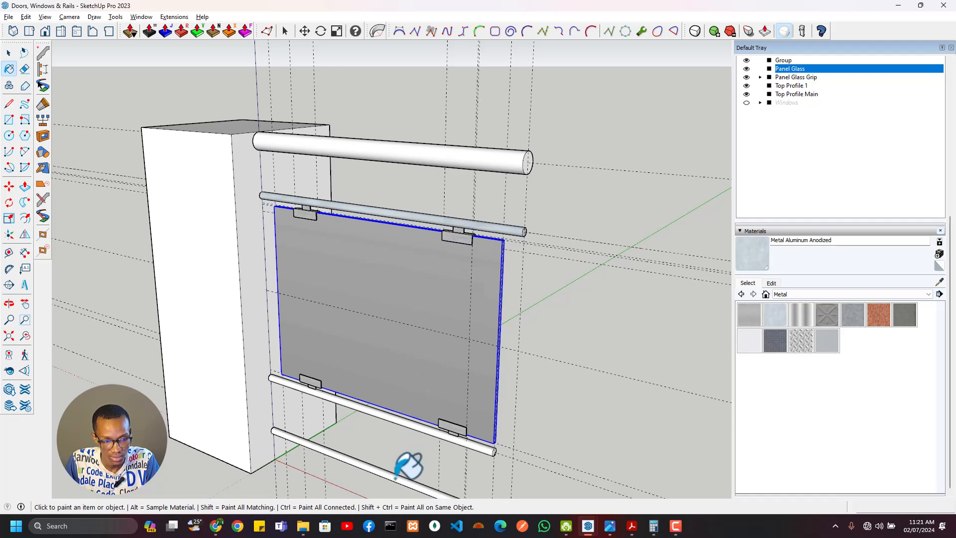
pyautogui.click(416, 428)
pyautogui.click(375, 466)
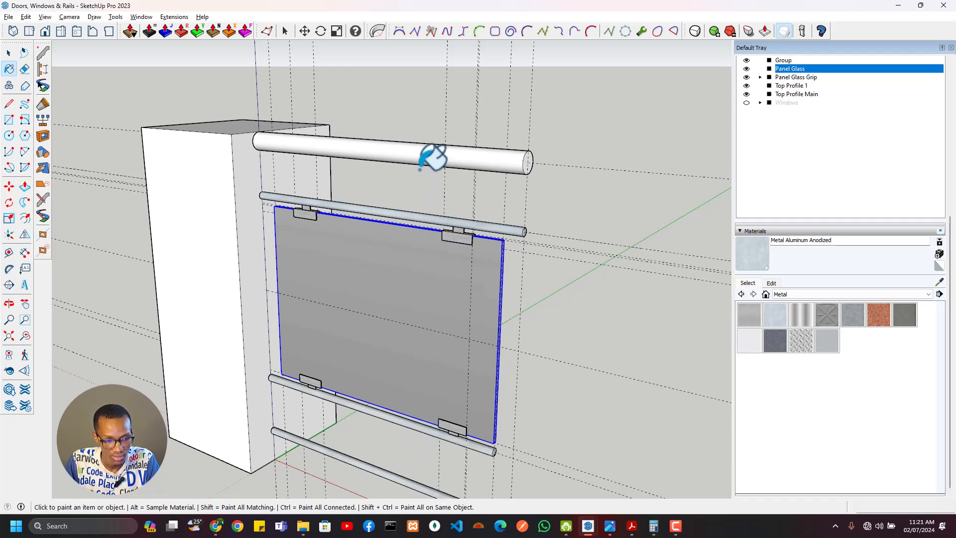
pyautogui.click(420, 168)
pyautogui.moveTo(423, 174)
pyautogui.mouseDown(button='middle')
pyautogui.moveTo(410, 238)
pyautogui.moveTo(607, 216)
pyautogui.moveTo(518, 269)
pyautogui.mouseUp(button='middle')
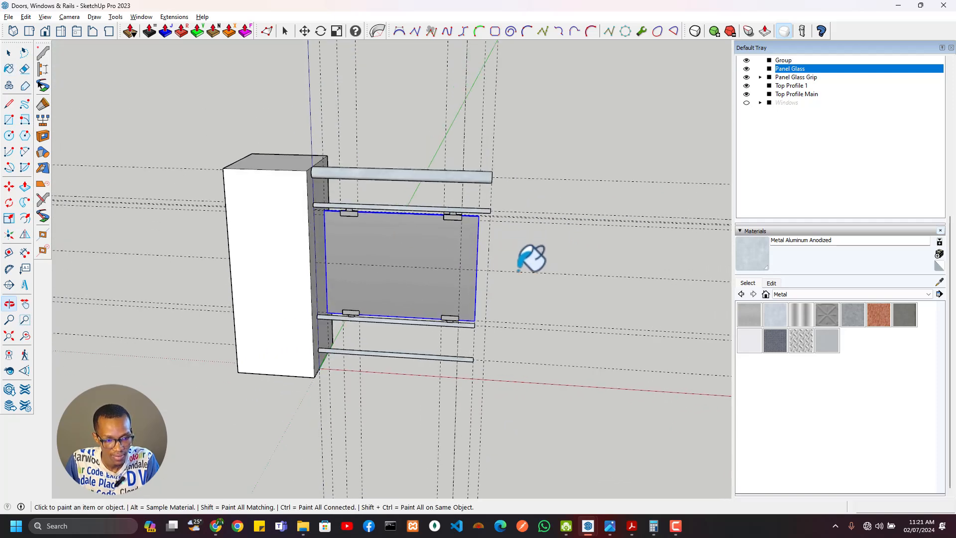
# Inspect the painted railing, examine the posts and lower rails in the balcony reference photo, and return to the SketchUp model.
pyautogui.press('space')
pyautogui.scroll(3, 491, 256)
pyautogui.scroll(-2, 495, 254)
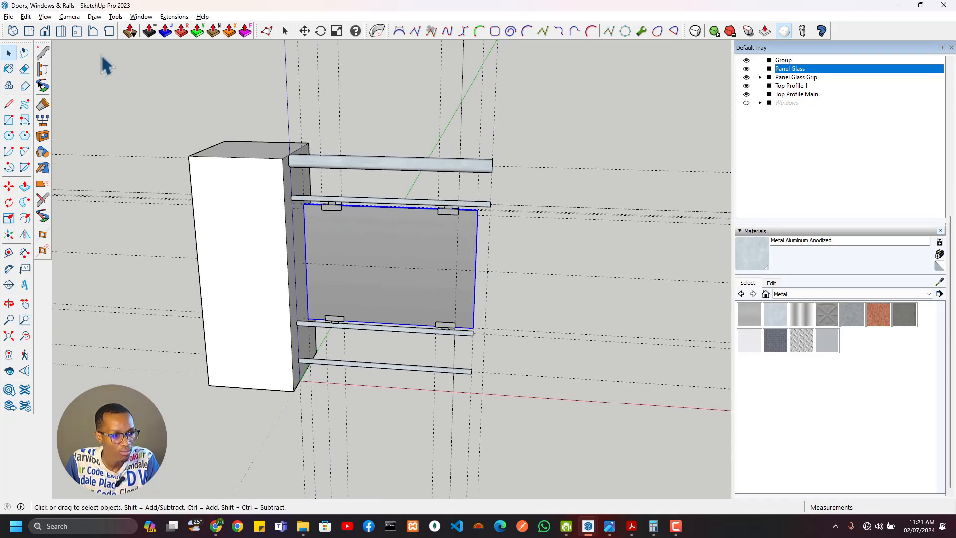
pyautogui.scroll(2, 507, 194)
pyautogui.moveTo(508, 194); pyautogui.dragTo(441, 257, button='middle')
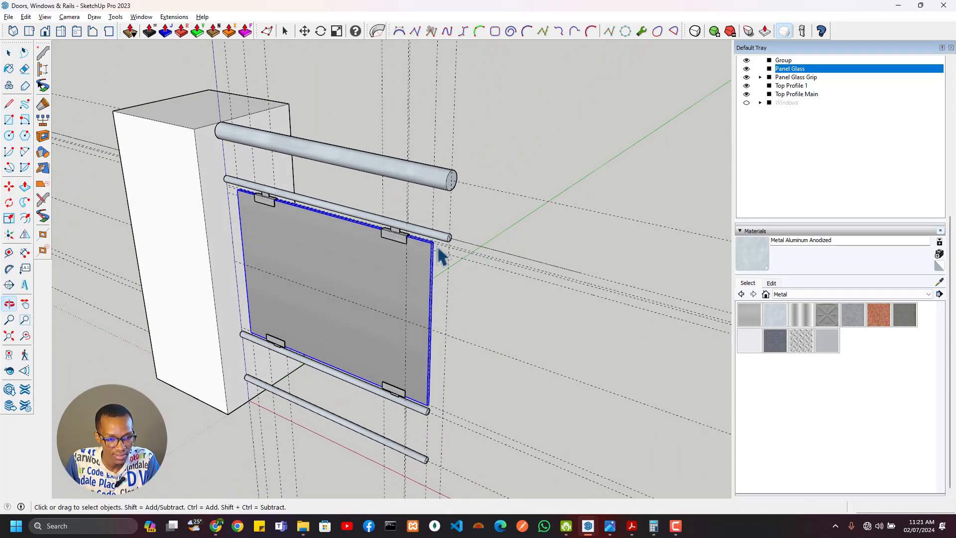
pyautogui.hotkey('alt', 'Tab')
pyautogui.click(594, 228)
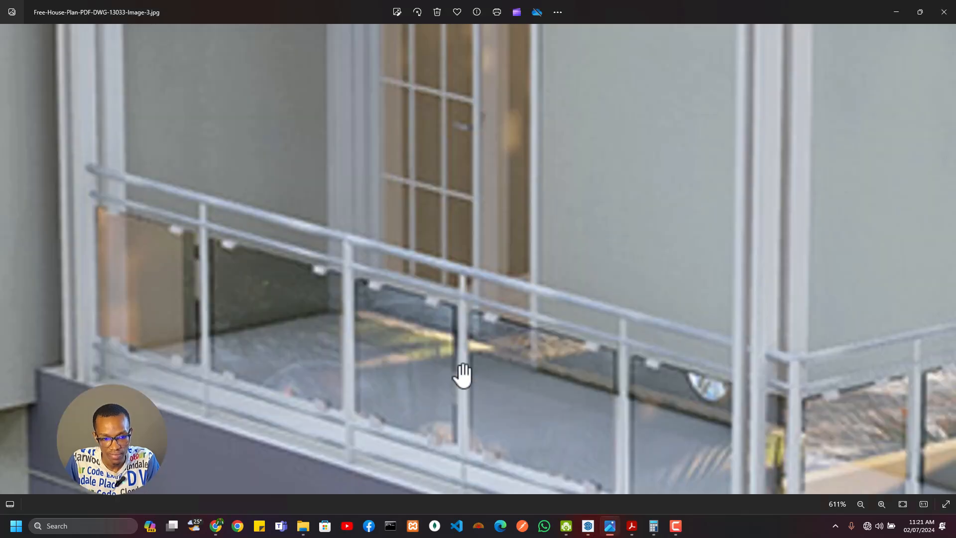
pyautogui.moveTo(354, 441); pyautogui.dragTo(450, 346)
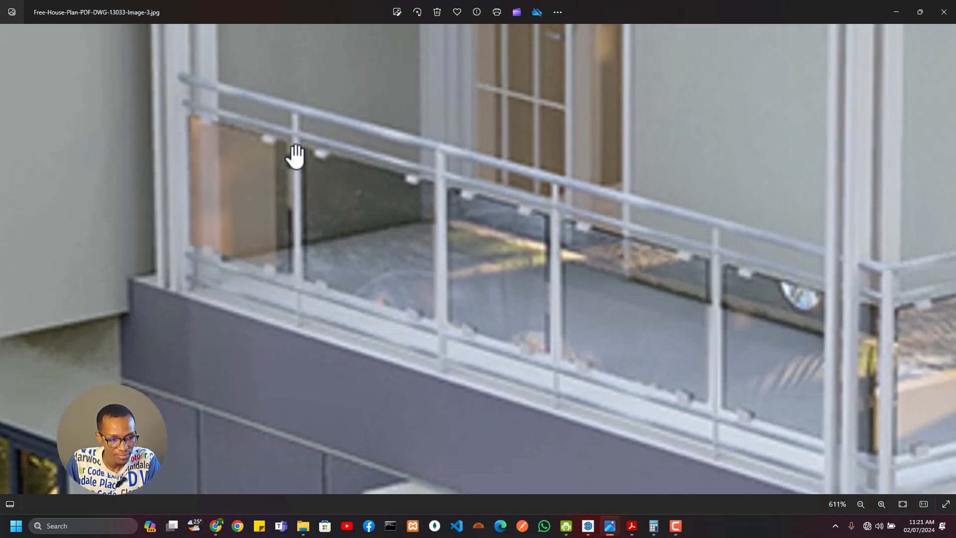
pyautogui.hotkey('alt', 'Tab')
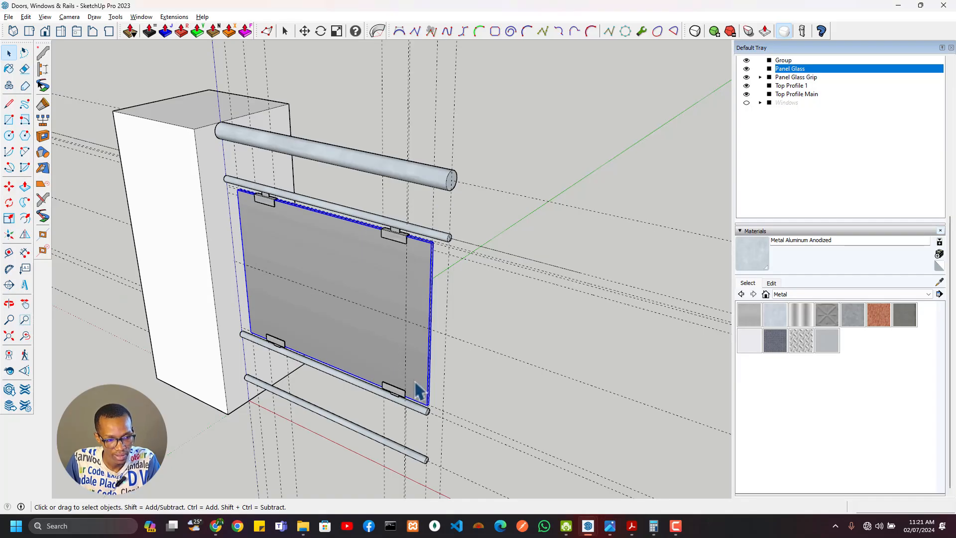
# Draw a horizontal base rectangle of about 1158 by 444 mm beneath the railing, starting at the pillar's rear base corner.
pyautogui.moveTo(433, 309)
pyautogui.mouseDown(button='middle')
pyautogui.moveTo(442, 316)
pyautogui.moveTo(438, 295)
pyautogui.moveTo(540, 347)
pyautogui.mouseUp(button='middle')
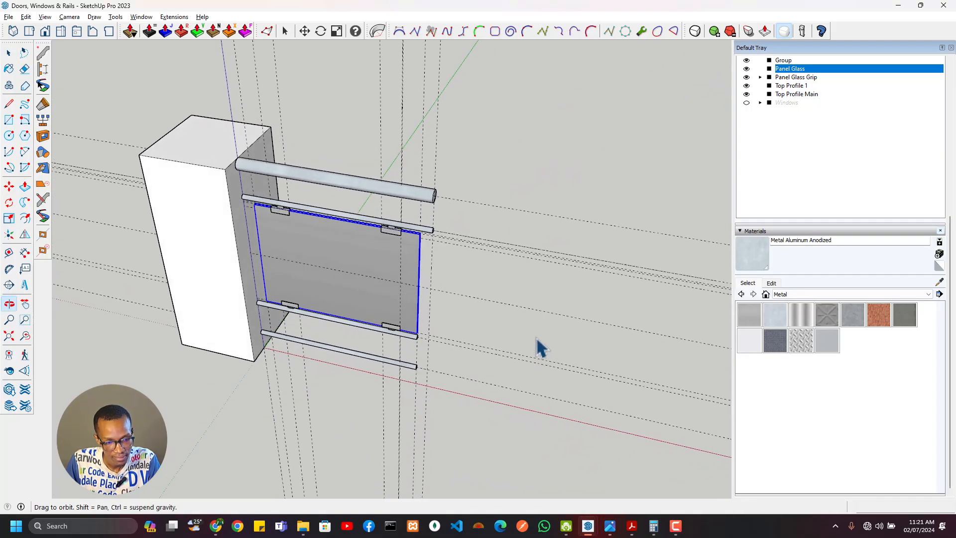
pyautogui.press('t')
pyautogui.scroll(3, 279, 338)
pyautogui.press('r')
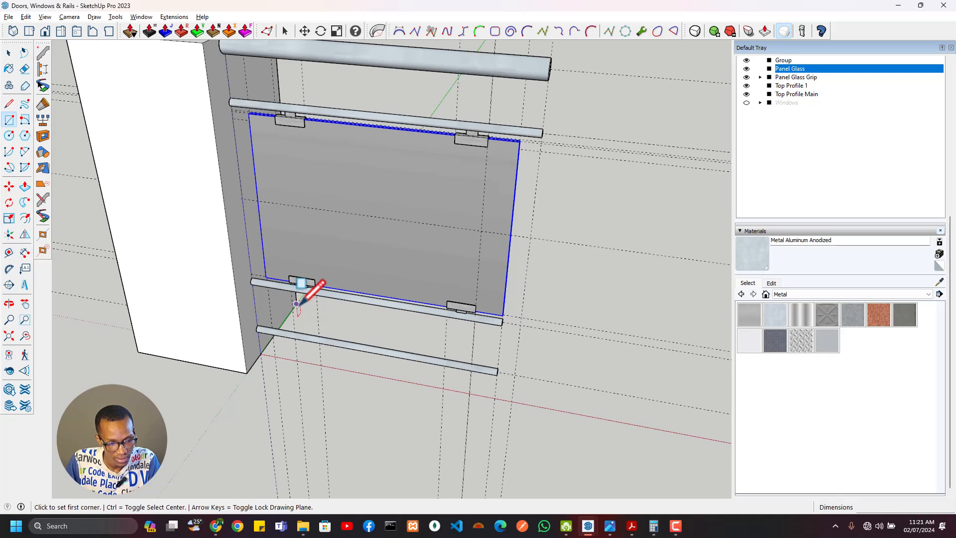
pyautogui.click(296, 303)
pyautogui.click(638, 444)
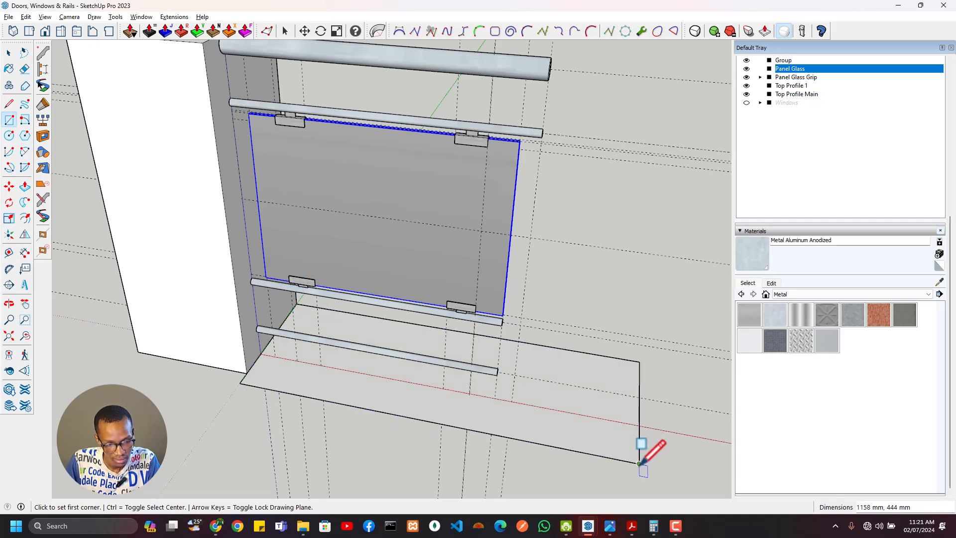
# Select the base rectangle with its edges and make it a group.
pyautogui.scroll(5, 515, 399)
pyautogui.press('space')
pyautogui.doubleClick(426, 416)
pyautogui.rightClick(425, 420)
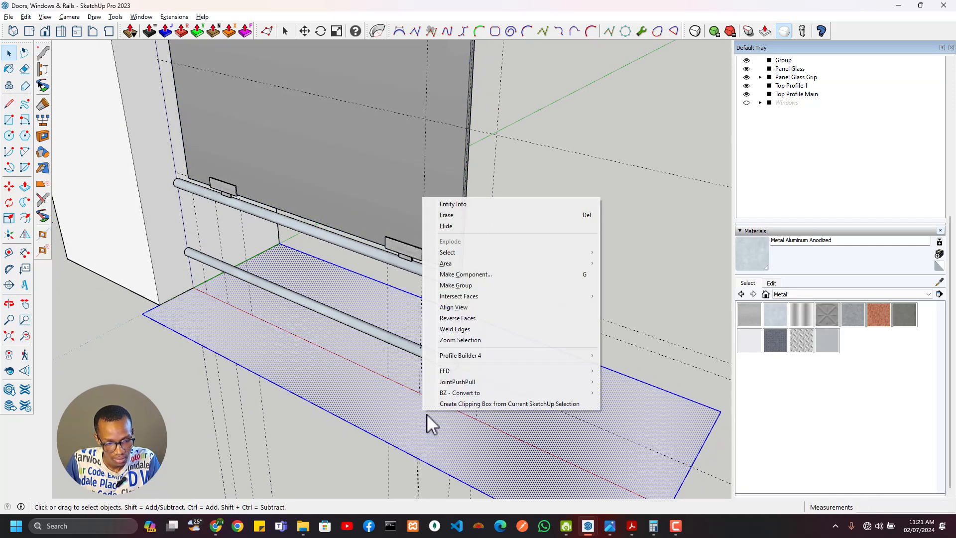
pyautogui.click(466, 280)
pyautogui.moveTo(468, 428); pyautogui.dragTo(504, 390, button='middle')
pyautogui.scroll(3, 501, 391)
pyautogui.press('t')
pyautogui.scroll(2, 480, 385)
pyautogui.press('r')
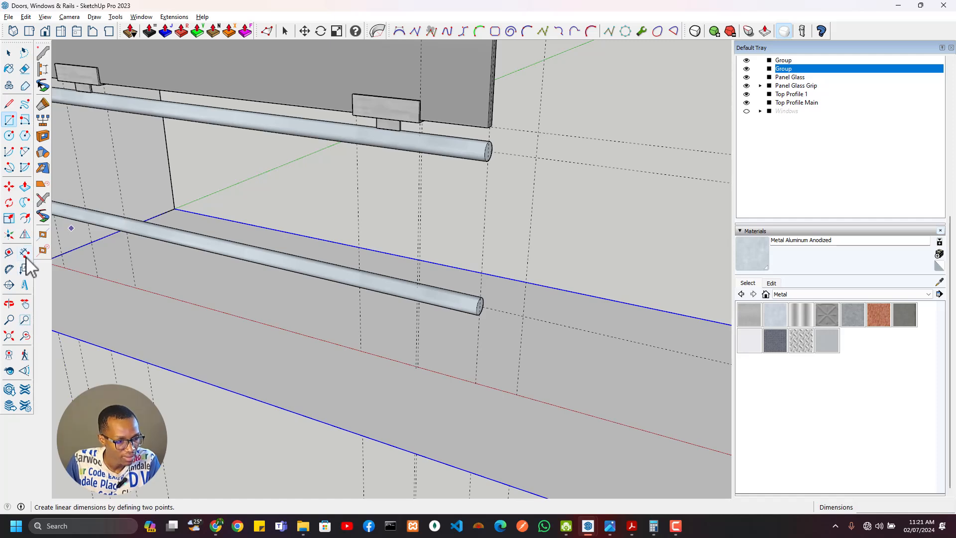
pyautogui.scroll(-4, 438, 207)
pyautogui.moveTo(438, 207); pyautogui.dragTo(451, 239, button='middle')
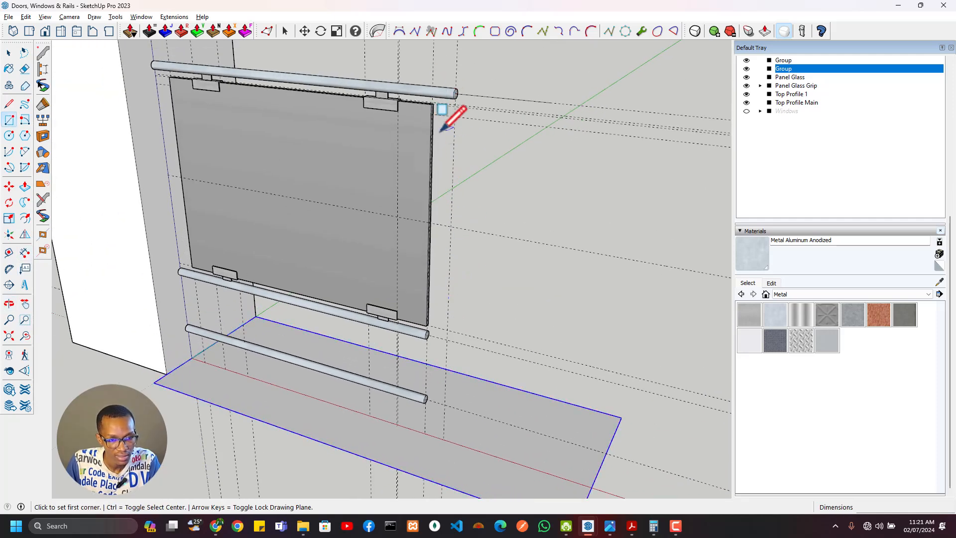
# Open the thin rail directly under the glass panel and push/pull its free end outward by 50 mm.
pyautogui.press('space')
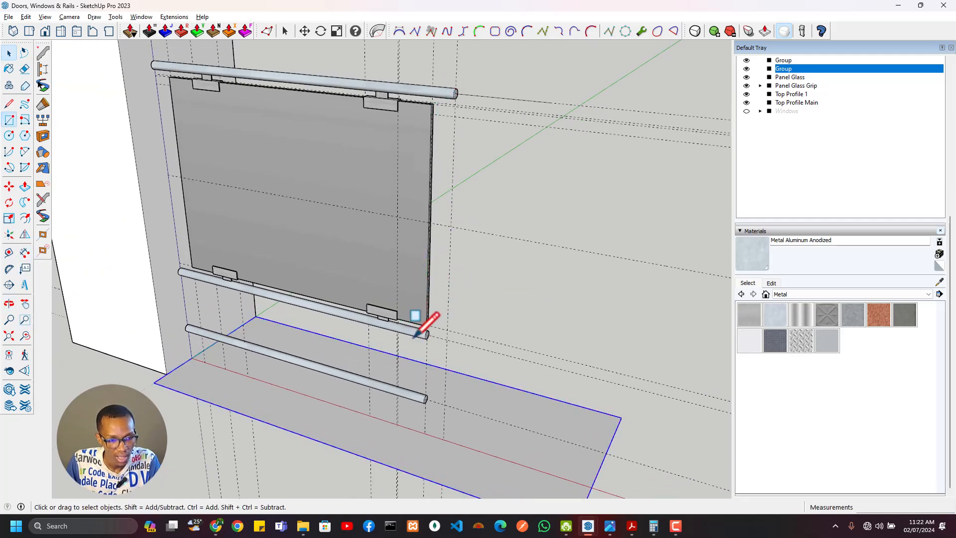
pyautogui.click(413, 339)
pyautogui.doubleClick(421, 337)
pyautogui.scroll(2, 420, 337)
pyautogui.moveTo(420, 337)
pyautogui.mouseDown(button='middle')
pyautogui.moveTo(401, 343)
pyautogui.moveTo(421, 344)
pyautogui.mouseUp(button='middle')
pyautogui.press('p')
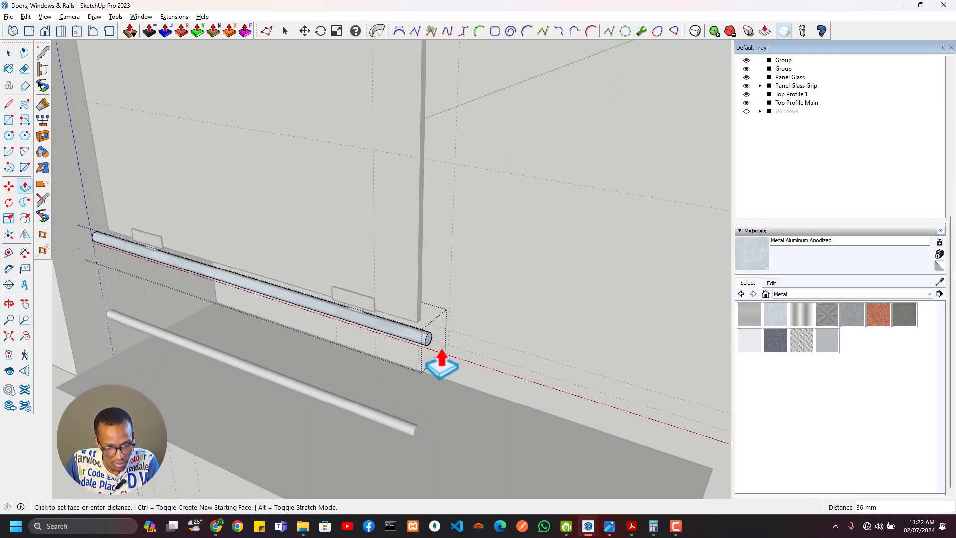
pyautogui.write('50')
pyautogui.press('Return')
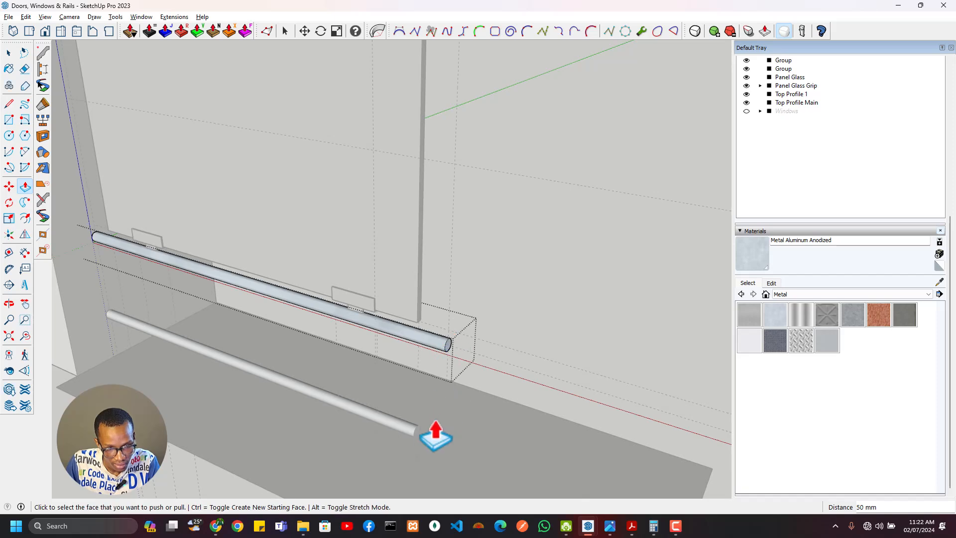
# Extend the free end of the lowest rail to line up with the rail above it, and leave its group.
pyautogui.press('space')
pyautogui.doubleClick(417, 431)
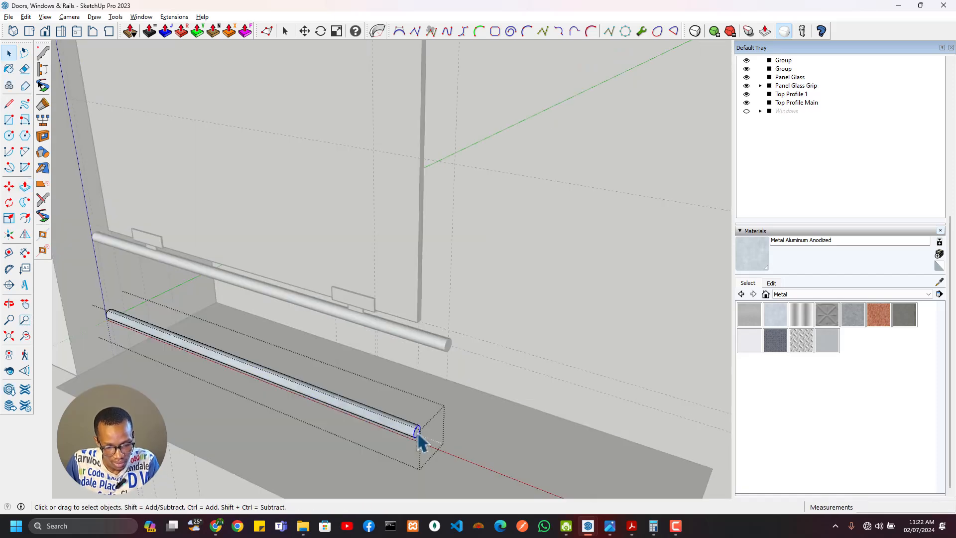
pyautogui.press('p')
pyautogui.scroll(-1, 460, 432)
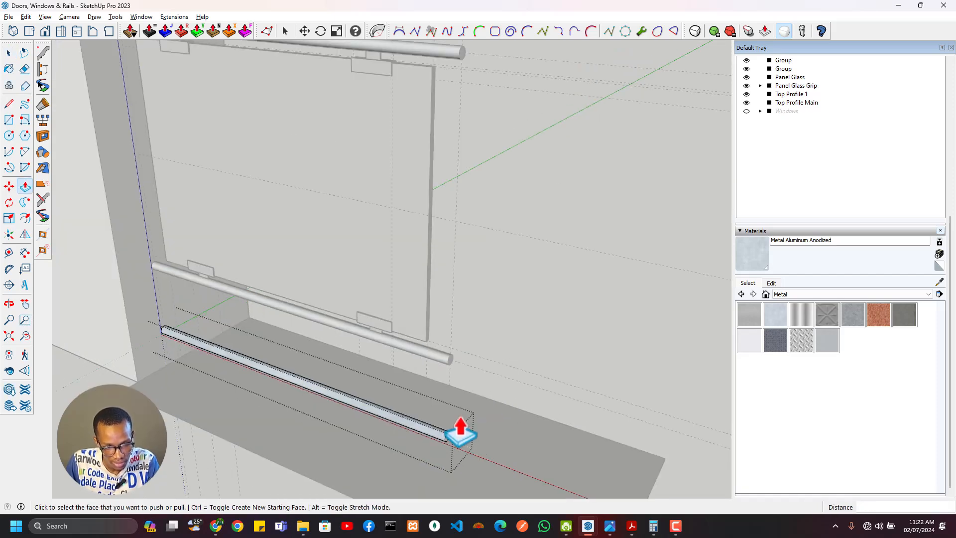
pyautogui.scroll(-2, 461, 432)
pyautogui.moveTo(473, 438); pyautogui.dragTo(584, 388, button='middle')
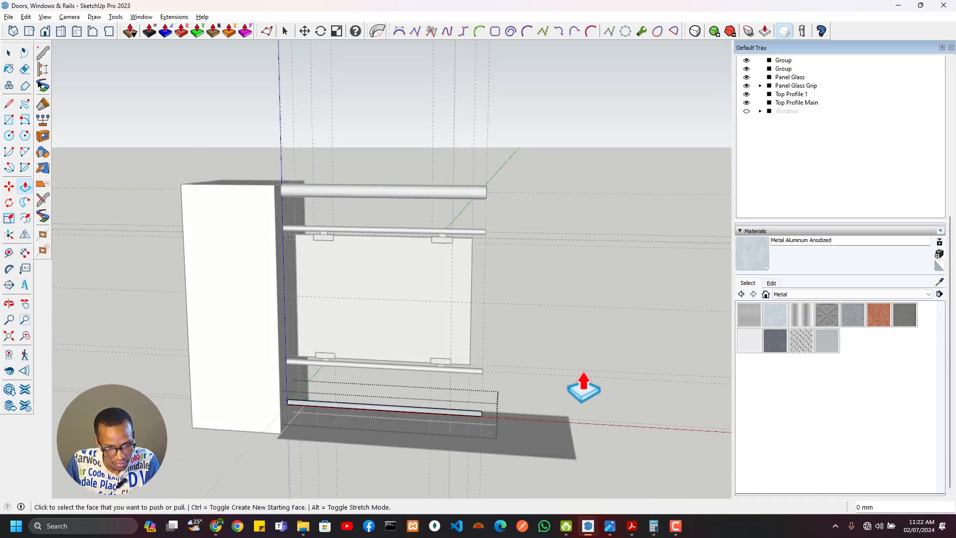
pyautogui.press('space')
pyautogui.click(564, 374)
# Draw a circle of 15 mm radius on the base, centred on the red axis where the guide below the rail ends meets it.
pyautogui.moveTo(525, 384); pyautogui.dragTo(493, 436, button='middle')
pyautogui.scroll(3, 494, 436)
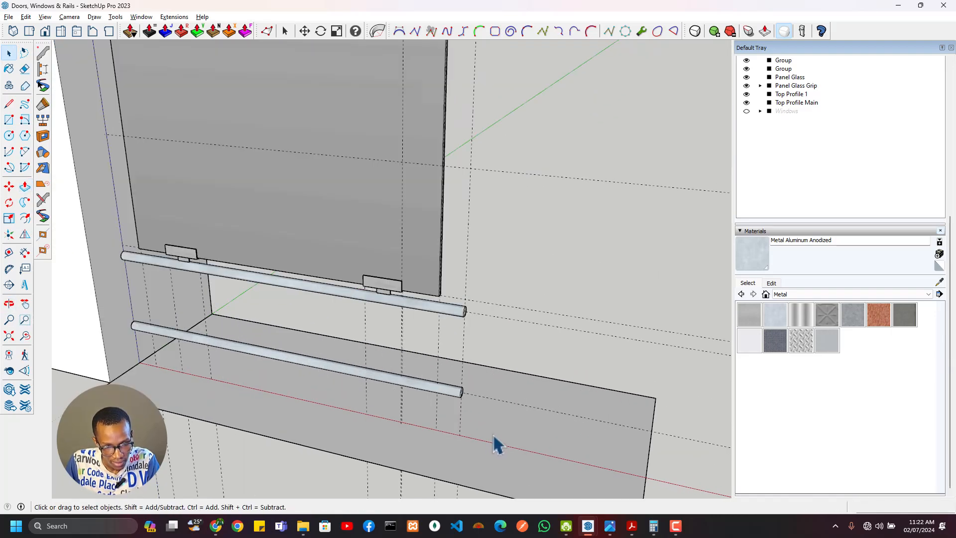
pyautogui.scroll(-1, 495, 443)
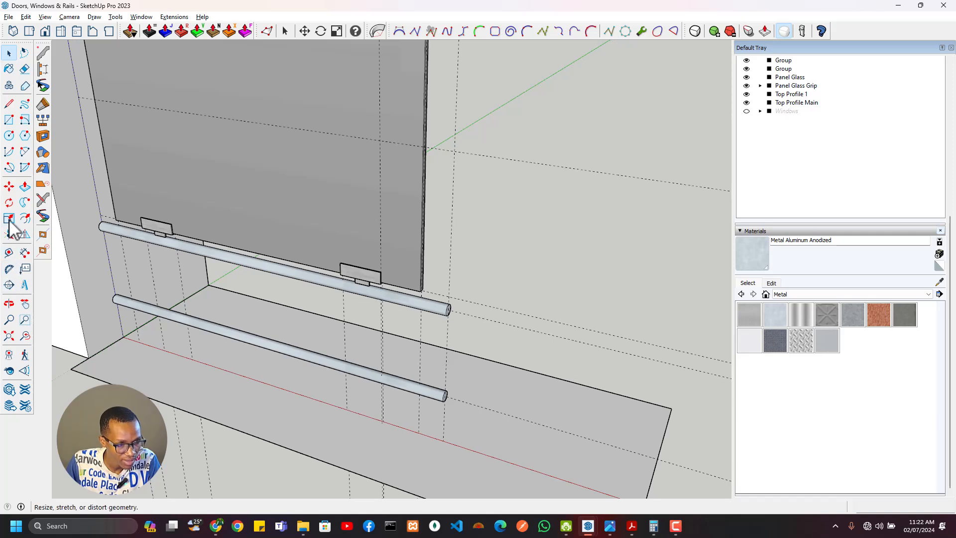
pyautogui.click(10, 135)
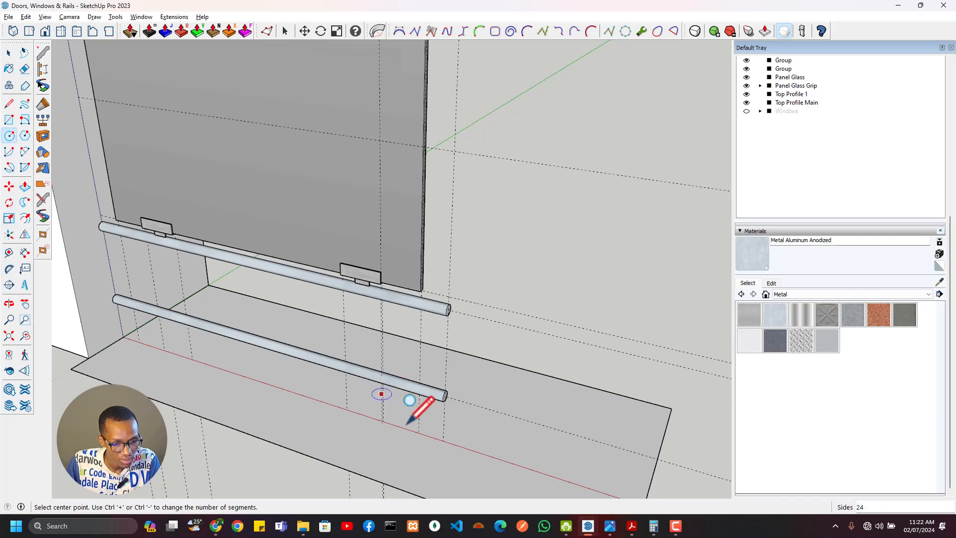
pyautogui.click(443, 440)
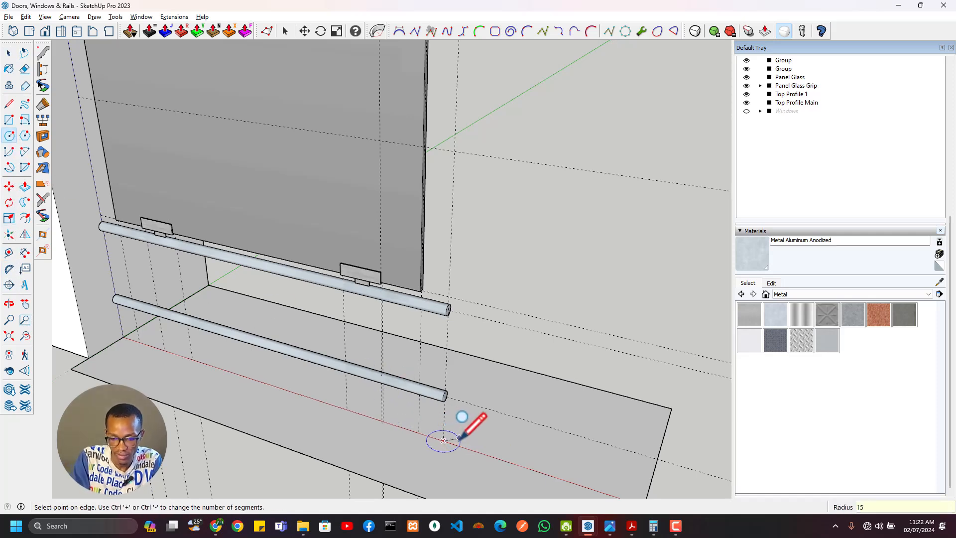
pyautogui.press('Return')
# Push/pull the circle up 975 mm into a vertical post that reaches the top handrail.
pyautogui.press('p')
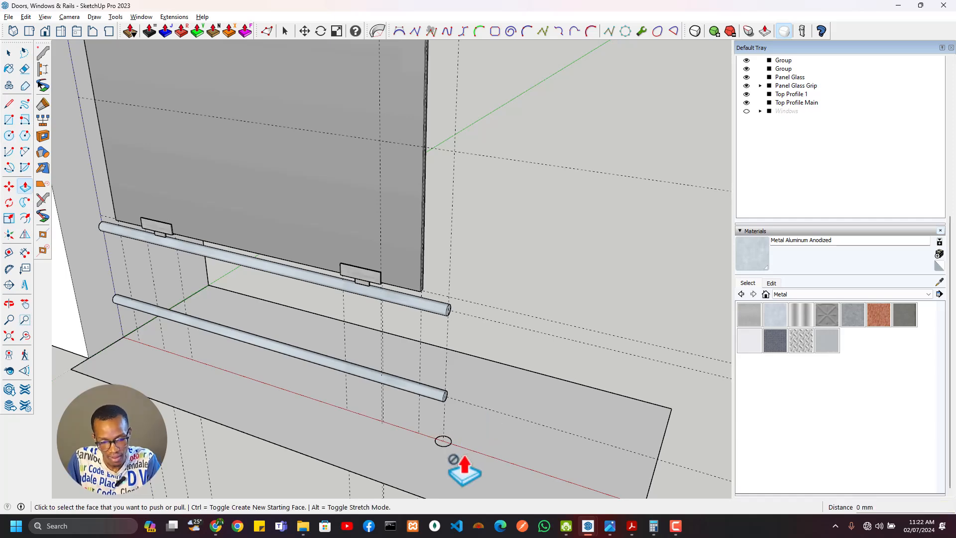
pyautogui.click(443, 441)
pyautogui.moveTo(454, 185); pyautogui.dragTo(482, 380, button='middle')
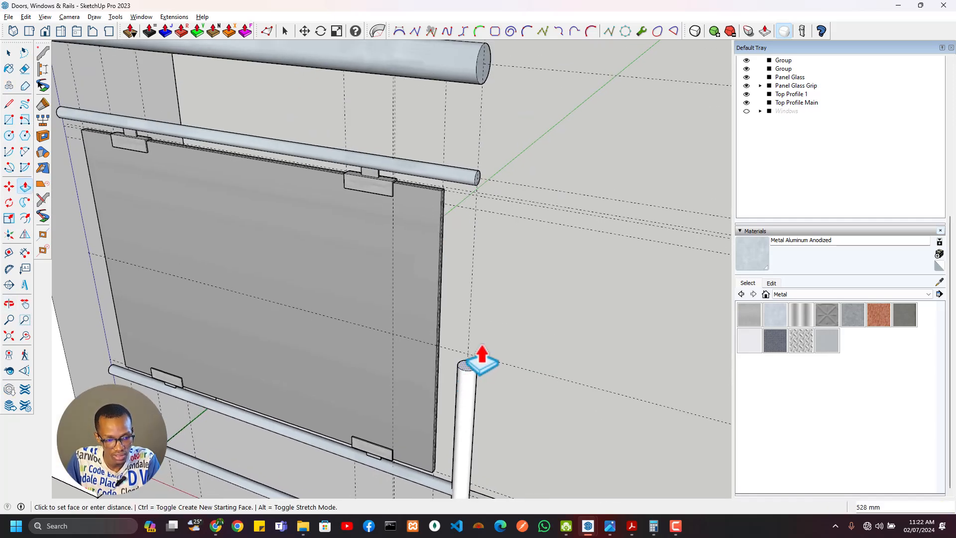
pyautogui.moveTo(483, 187); pyautogui.dragTo(496, 254, button='middle')
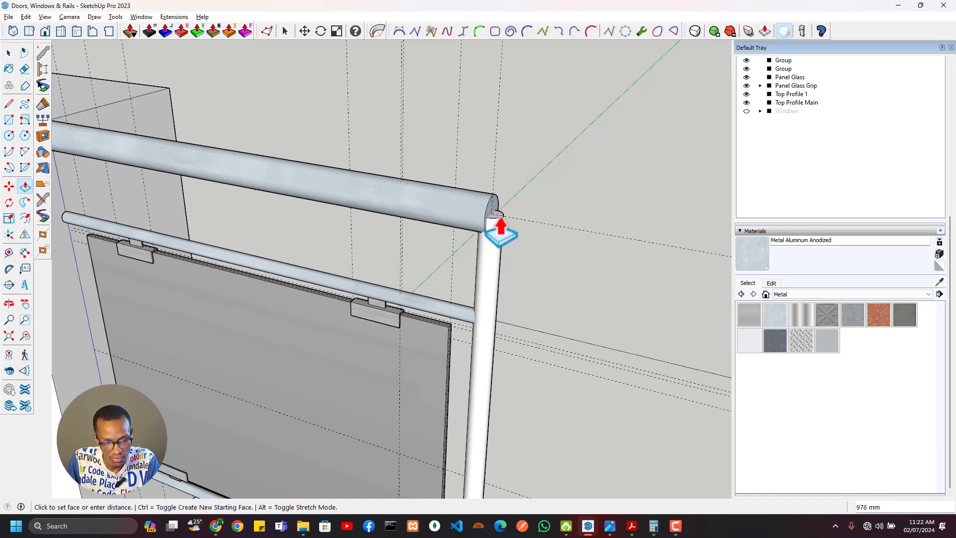
pyautogui.click(535, 229)
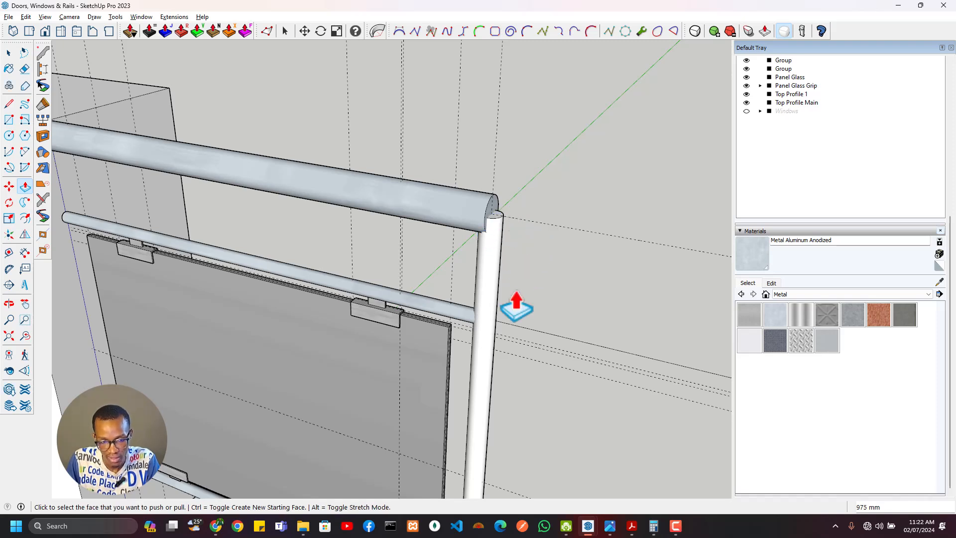
# Select the whole vertical post and make it a group.
pyautogui.press('space')
pyautogui.click(495, 296)
pyautogui.rightClick(496, 289)
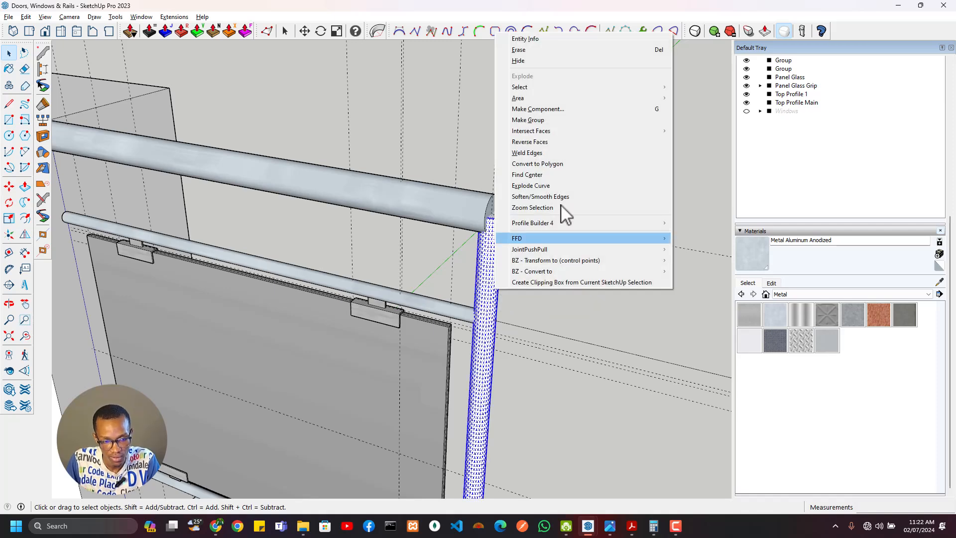
pyautogui.click(552, 120)
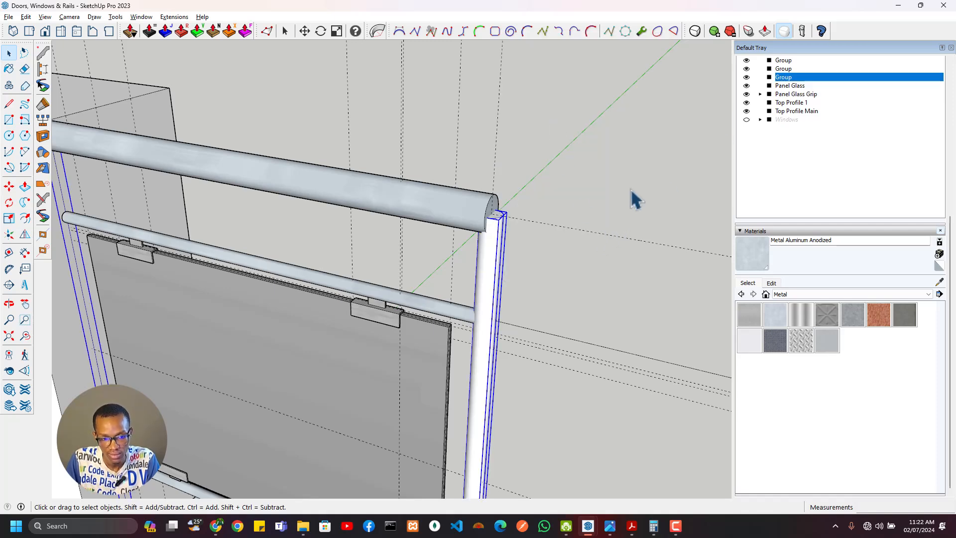
# Examine the joint between the handrail's end and the post, and check the railing elevation in the architectural PDF.
pyautogui.scroll(-3, 456, 202)
pyautogui.scroll(-2, 513, 194)
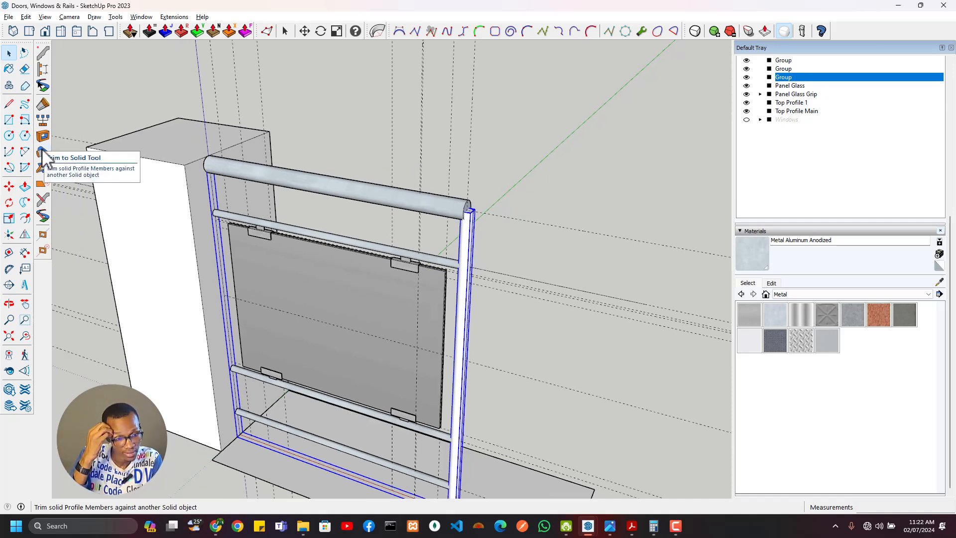
pyautogui.scroll(5, 451, 232)
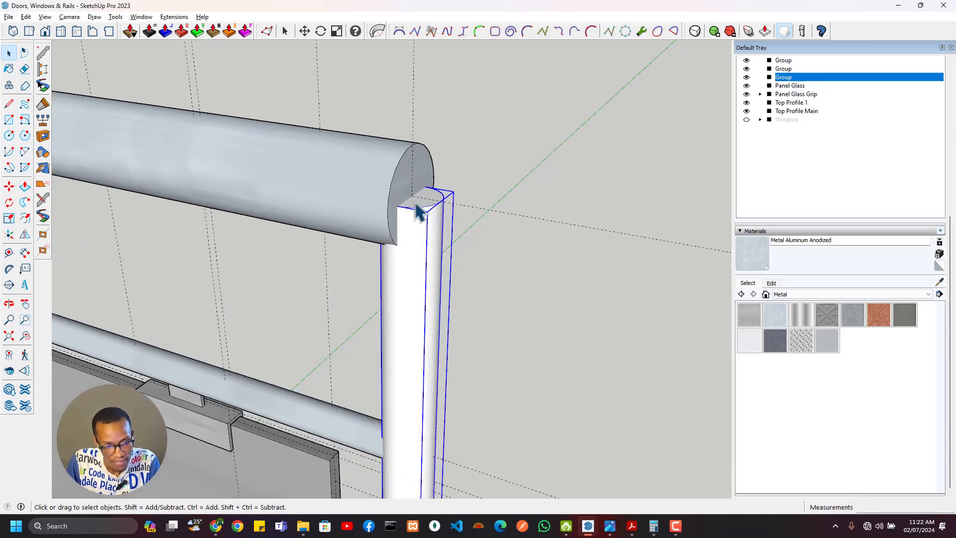
pyautogui.click(388, 199)
pyautogui.scroll(-2, 418, 223)
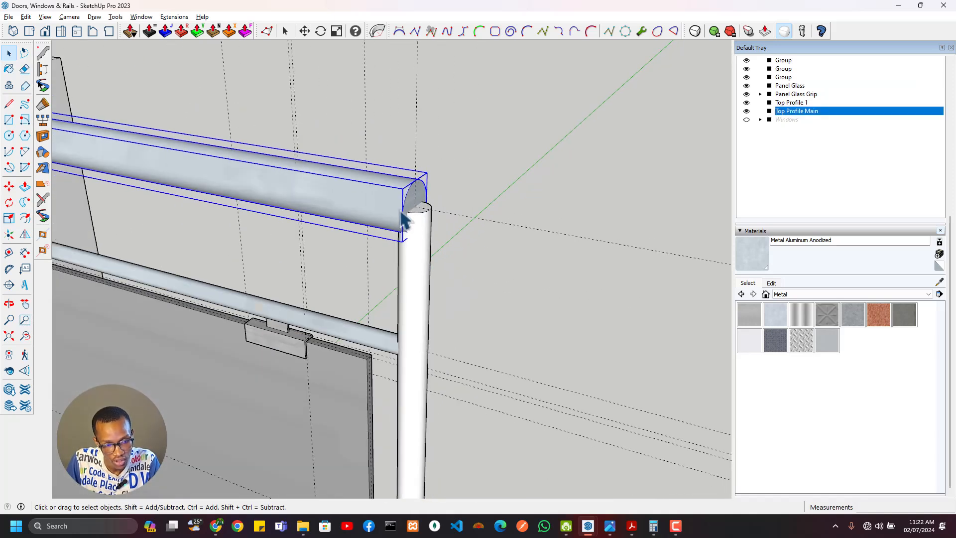
pyautogui.hotkey('alt', 'Tab')
pyautogui.hotkey('alt', 'Tab')
pyautogui.hotkey('alt', 'Tab')
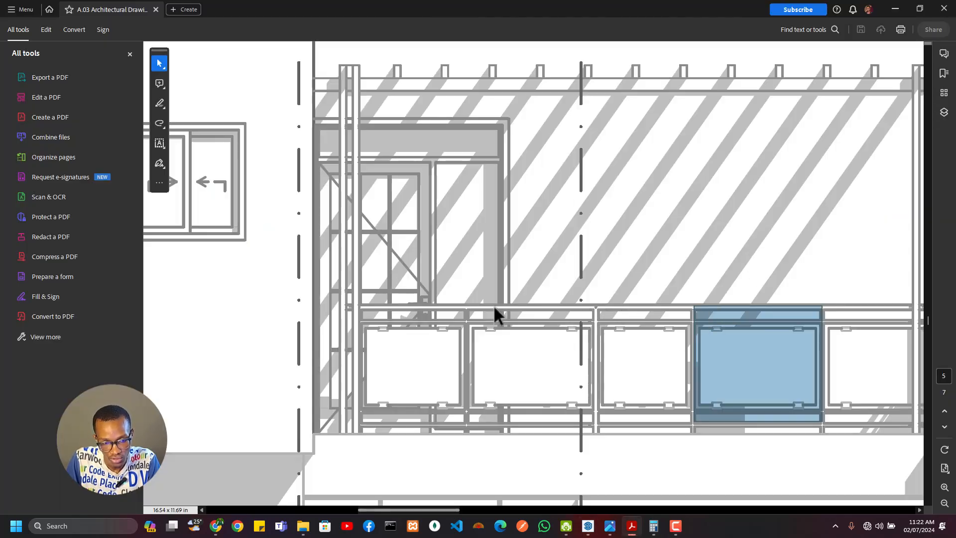
pyautogui.hotkey('alt', 'Tab')
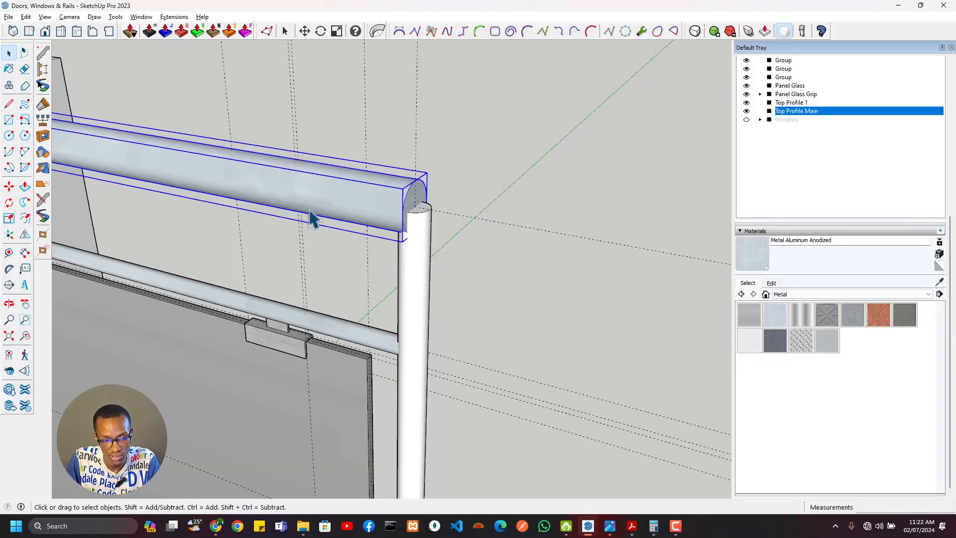
# Inspect the handrail, the glass panel assembly and the contents of the vertical post's group.
pyautogui.scroll(-5, 326, 242)
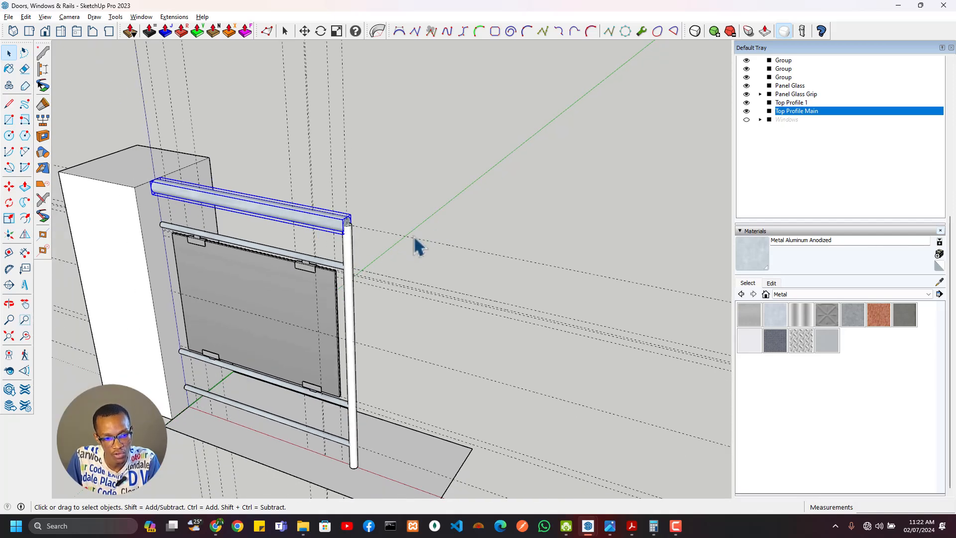
pyautogui.scroll(2, 283, 242)
pyautogui.scroll(2, 328, 258)
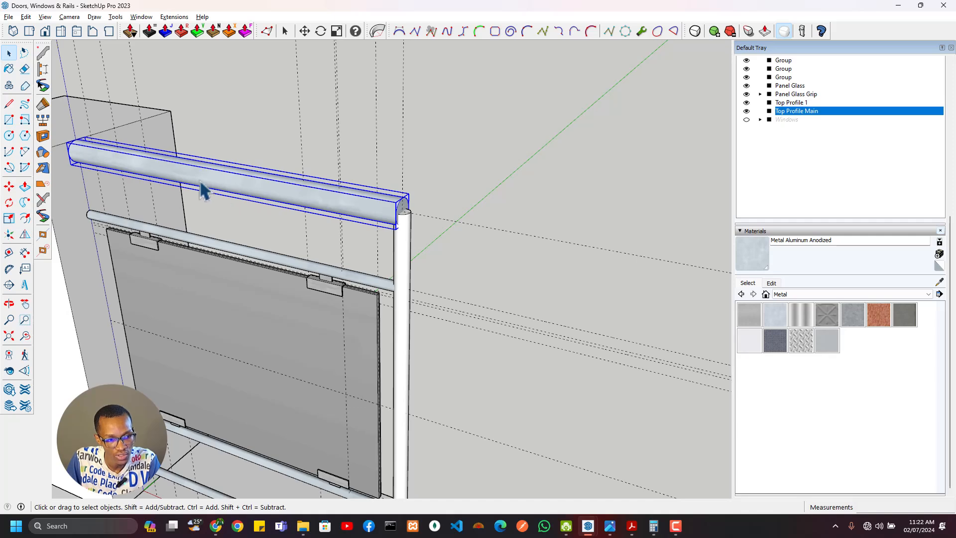
pyautogui.click(226, 281)
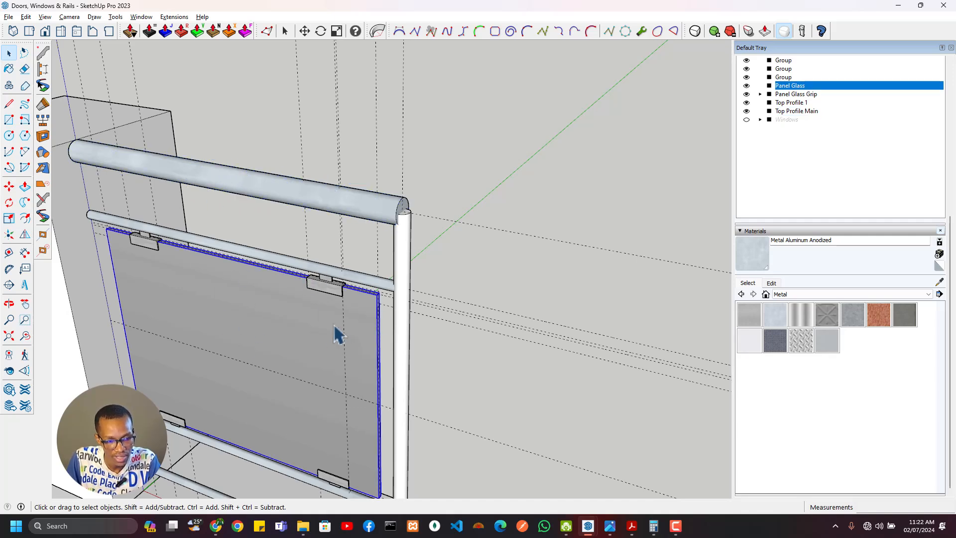
pyautogui.scroll(-4, 338, 334)
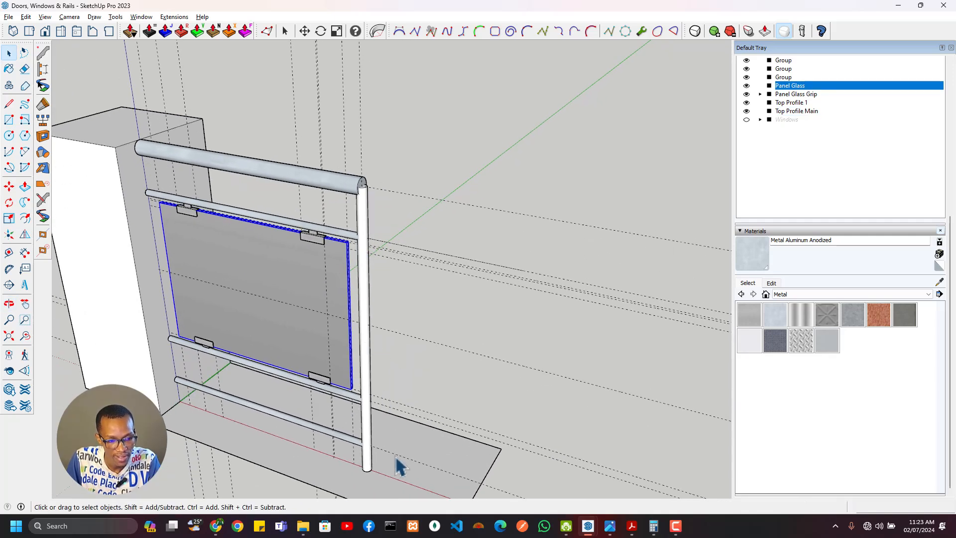
pyautogui.moveTo(316, 218); pyautogui.dragTo(317, 219)
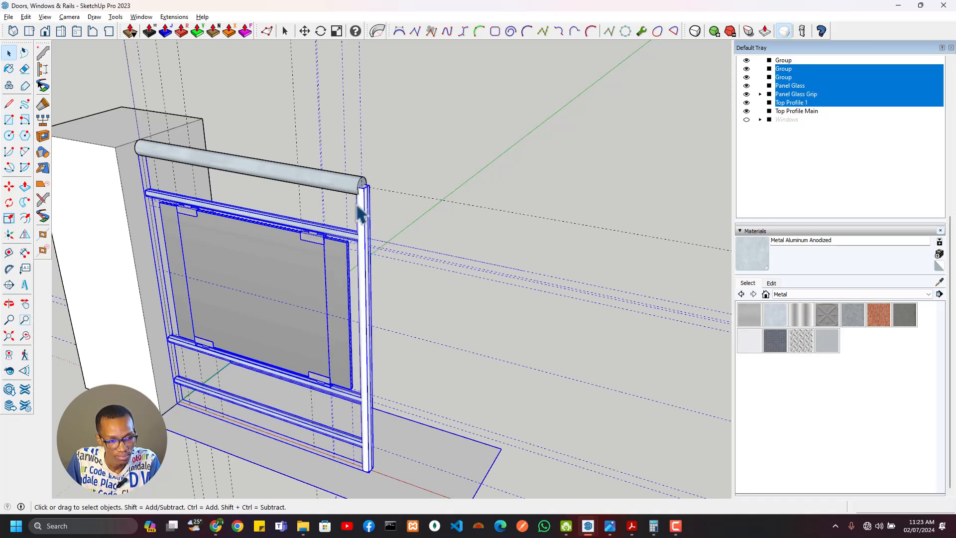
pyautogui.click(301, 180)
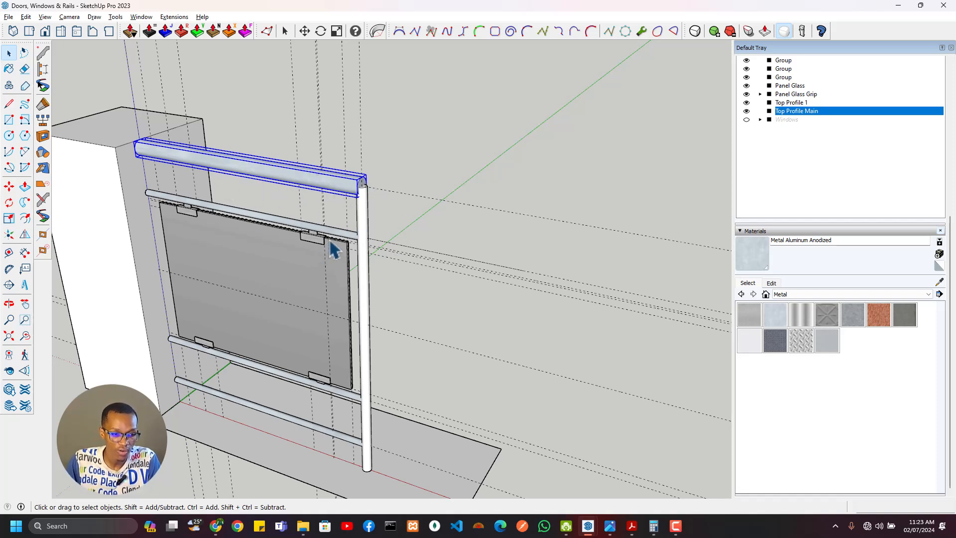
pyautogui.scroll(-3, 341, 243)
pyautogui.moveTo(352, 246)
pyautogui.mouseDown(button='middle')
pyautogui.moveTo(364, 249)
pyautogui.moveTo(363, 237)
pyautogui.mouseUp(button='middle')
pyautogui.click(367, 238)
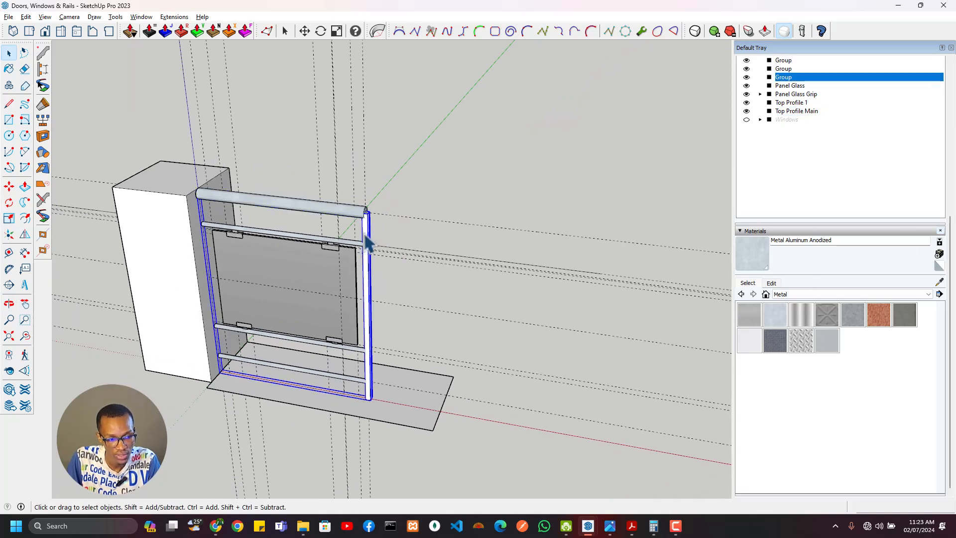
pyautogui.doubleClick(367, 242)
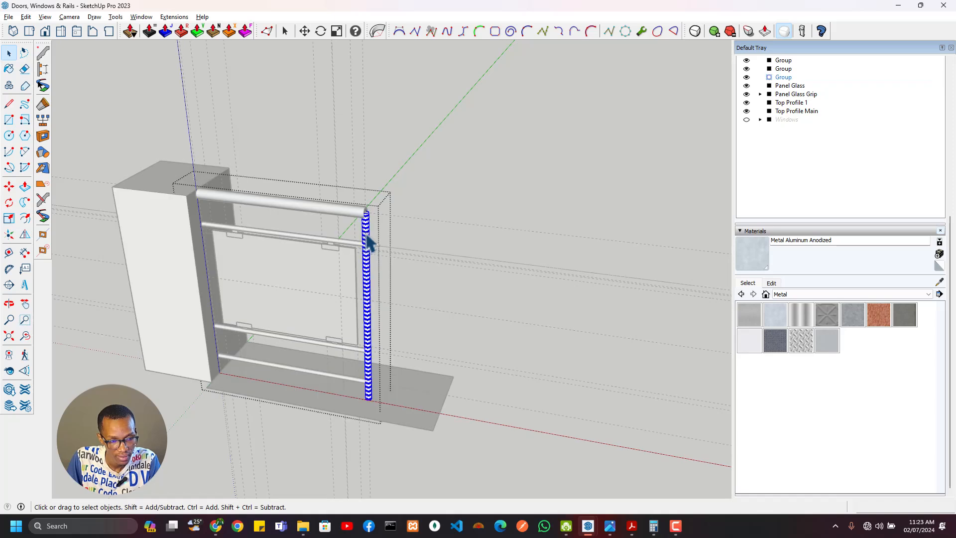
pyautogui.press('Escape')
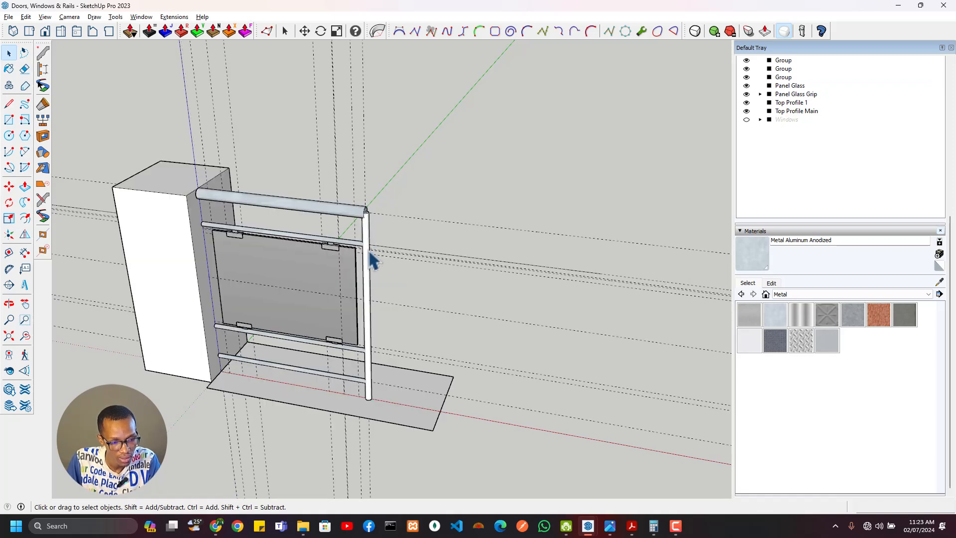
# Hide the top handrail and delete the stray edges at the top of the post inside its group.
pyautogui.scroll(5, 371, 252)
pyautogui.click(367, 212)
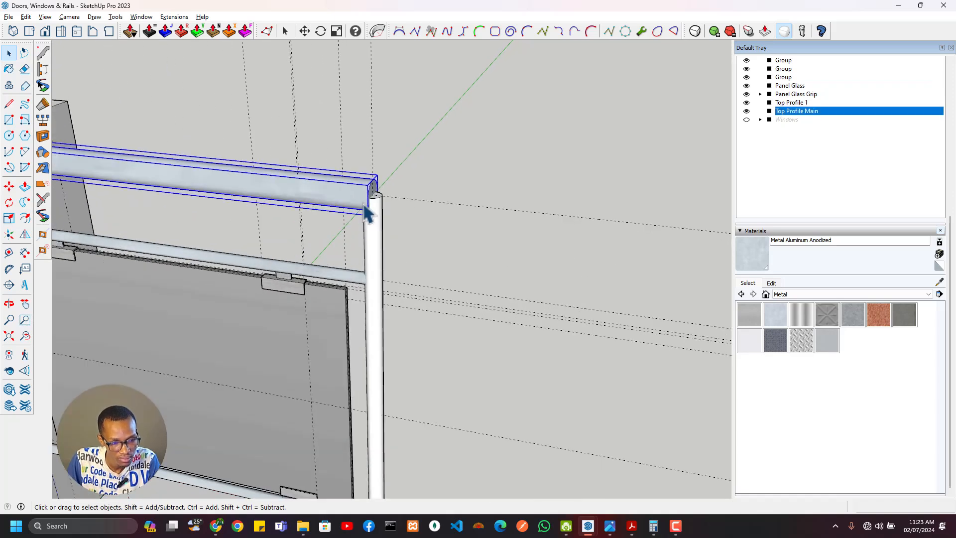
pyautogui.scroll(-2, 367, 214)
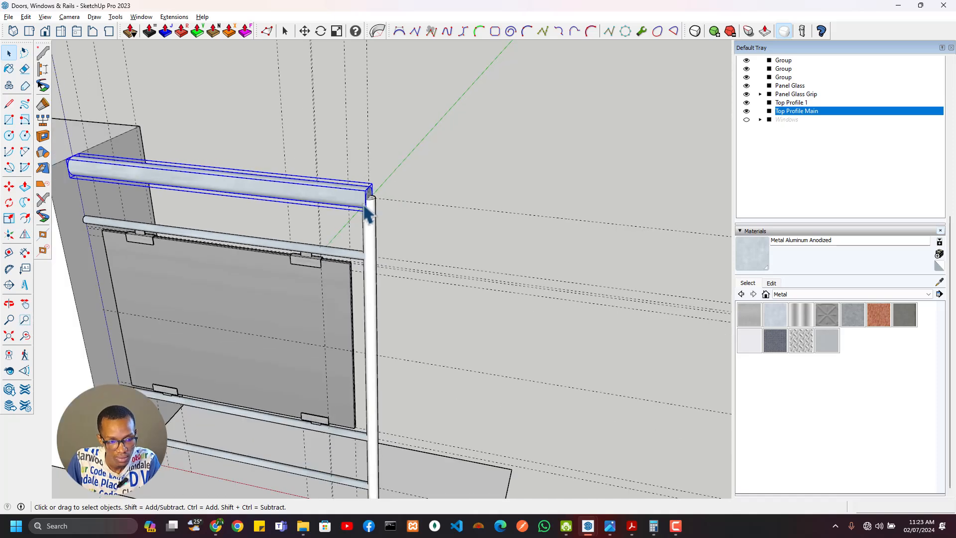
pyautogui.click(746, 111)
pyautogui.click(315, 188)
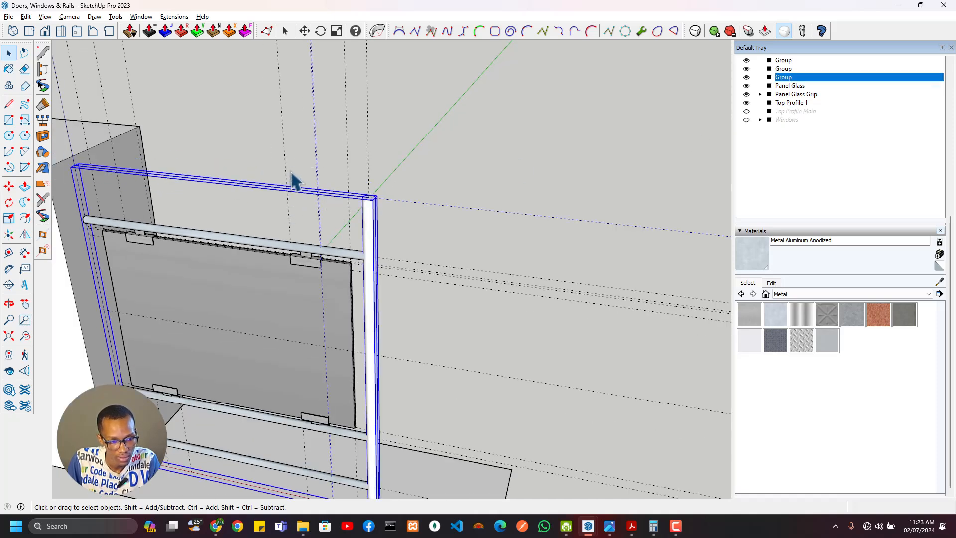
pyautogui.click(251, 203)
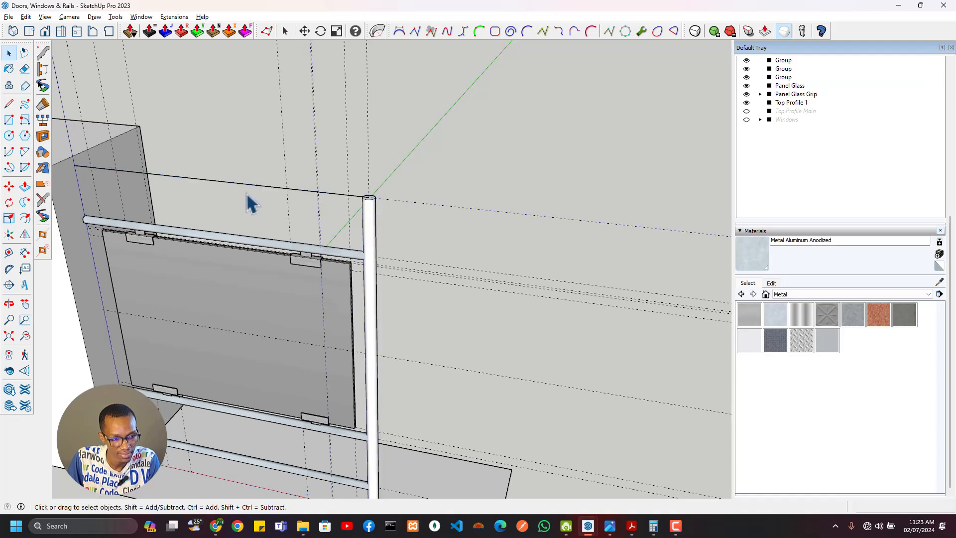
pyautogui.doubleClick(249, 184)
pyautogui.scroll(3, 343, 228)
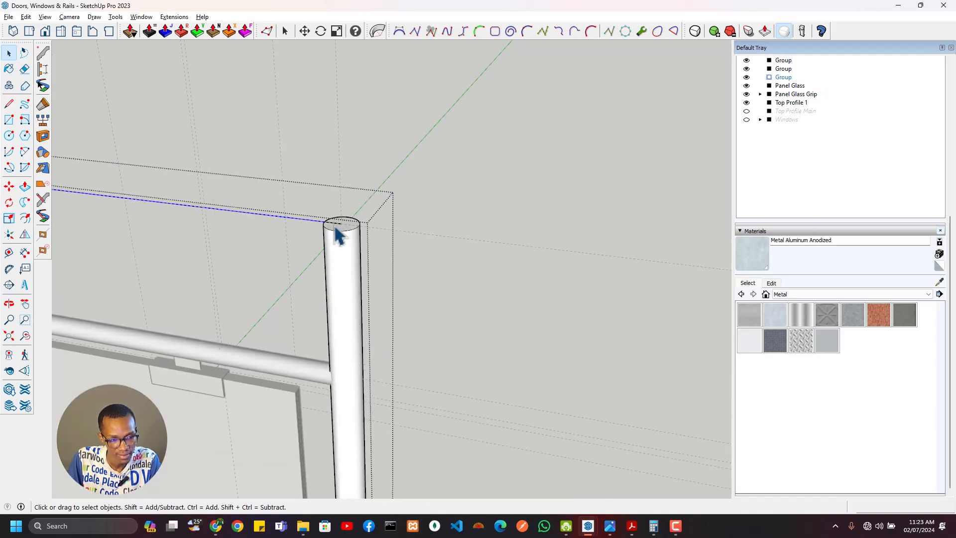
pyautogui.doubleClick(345, 233)
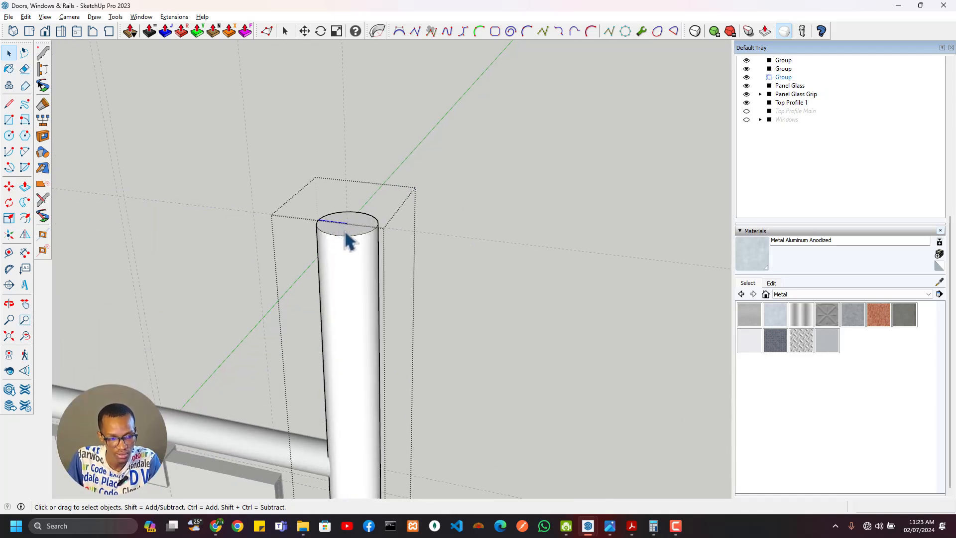
pyautogui.click(678, 169)
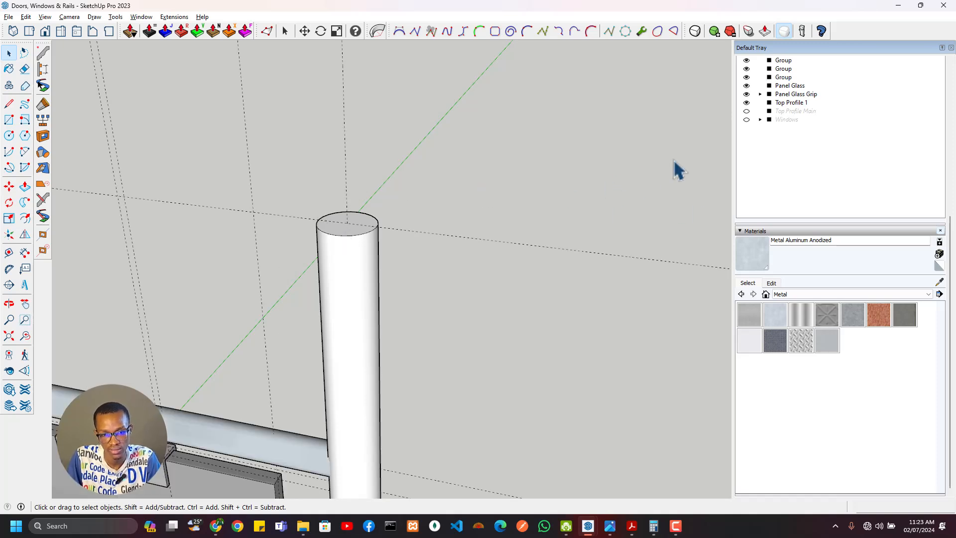
# Show the top handrail again and paint the vertical post with Metal Aluminum Anodized.
pyautogui.click(746, 111)
pyautogui.scroll(-3, 305, 286)
pyautogui.click(314, 314)
pyautogui.scroll(2, 316, 324)
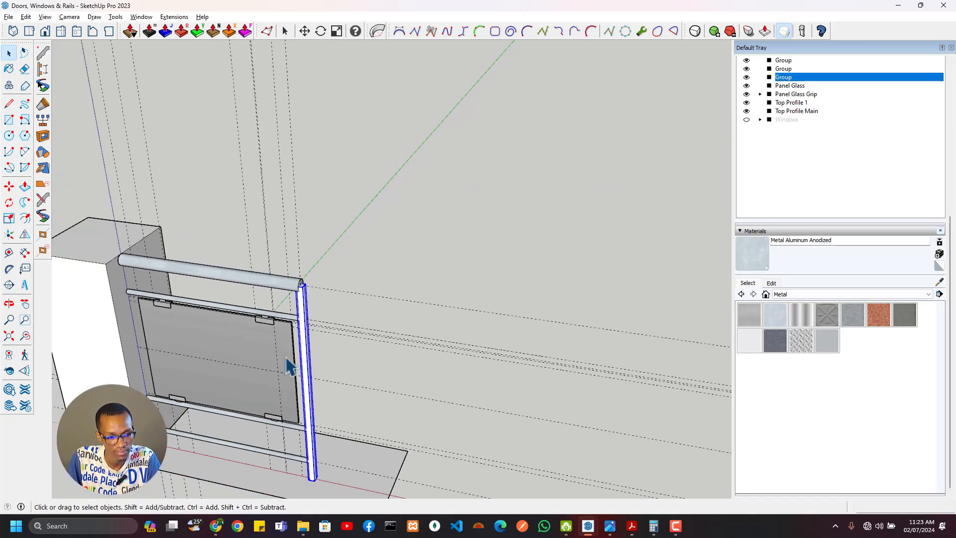
pyautogui.keyDown('shift'); pyautogui.moveTo(291, 367); pyautogui.dragTo(409, 258, button='middle'); pyautogui.keyUp('shift')
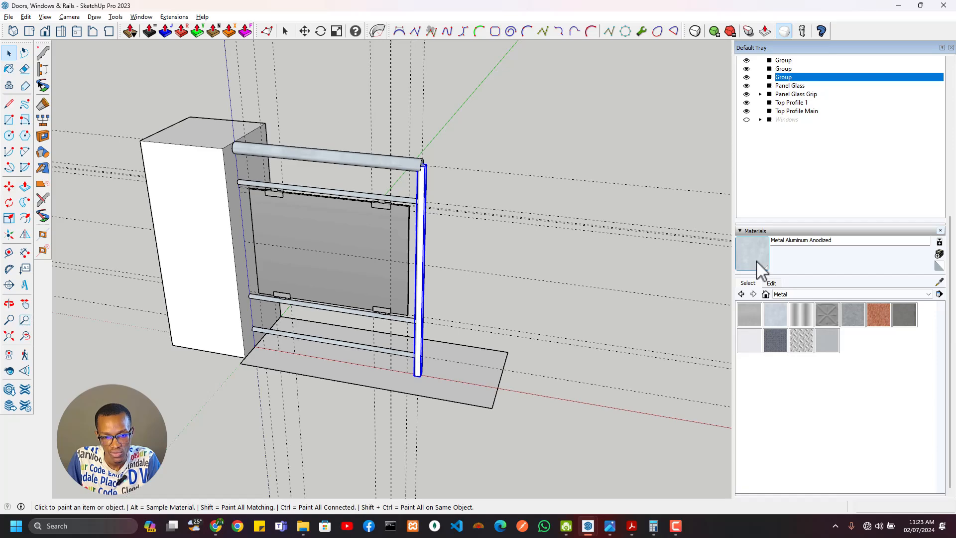
pyautogui.click(421, 256)
pyautogui.press('space')
pyautogui.click(453, 198)
# Measure the distance from the wall's edge to the vertical post.
pyautogui.scroll(-2, 403, 198)
pyautogui.moveTo(406, 206); pyautogui.dragTo(387, 229, button='middle')
pyautogui.scroll(3, 387, 229)
pyautogui.click(387, 229)
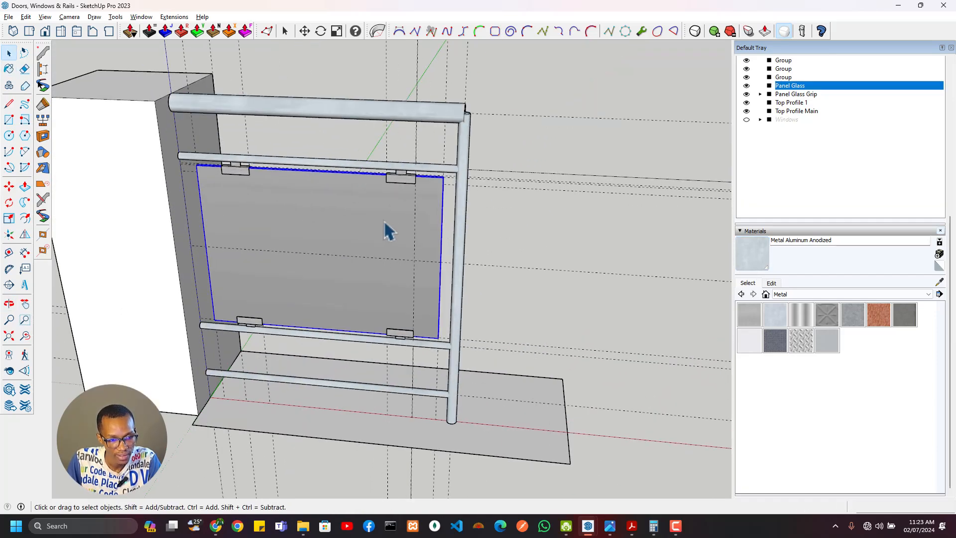
pyautogui.scroll(-4, 396, 237)
pyautogui.press('t')
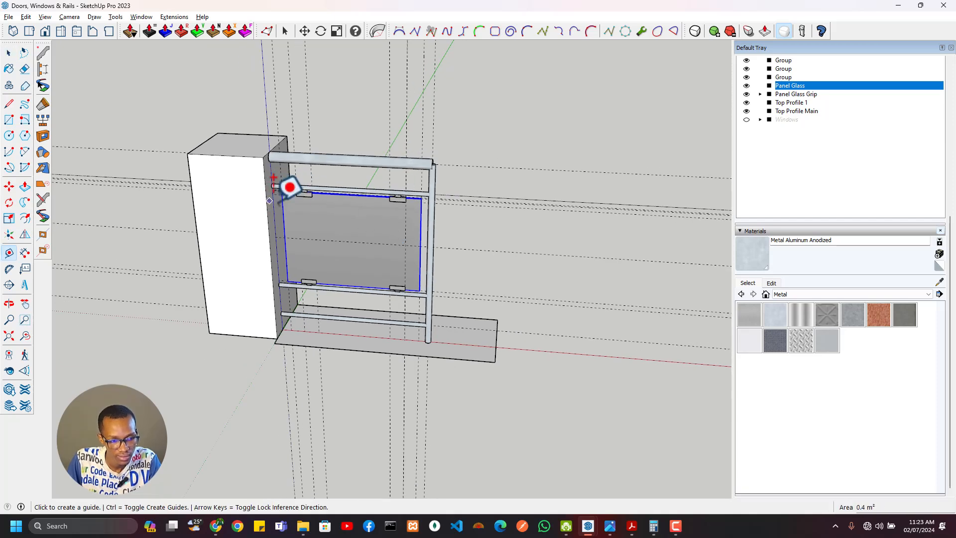
pyautogui.click(270, 169)
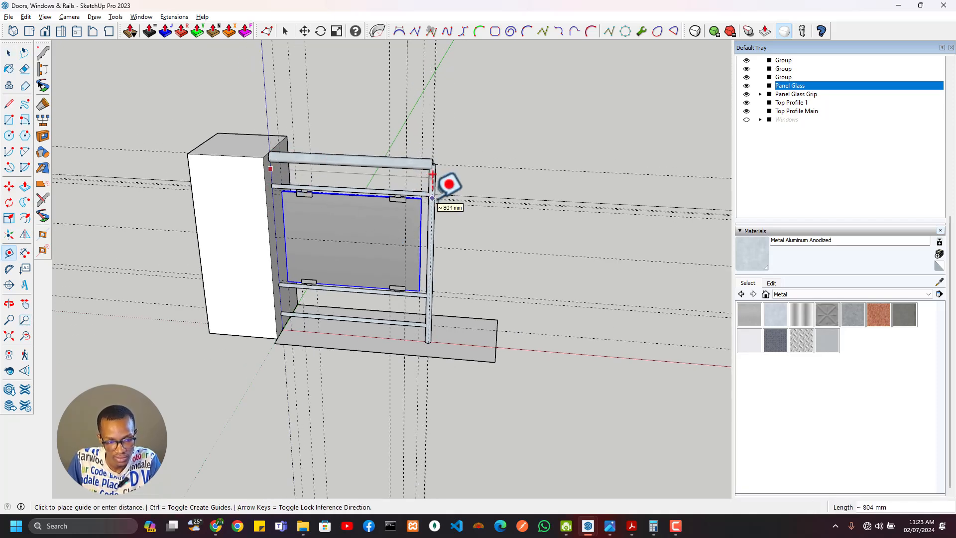
pyautogui.press('Escape')
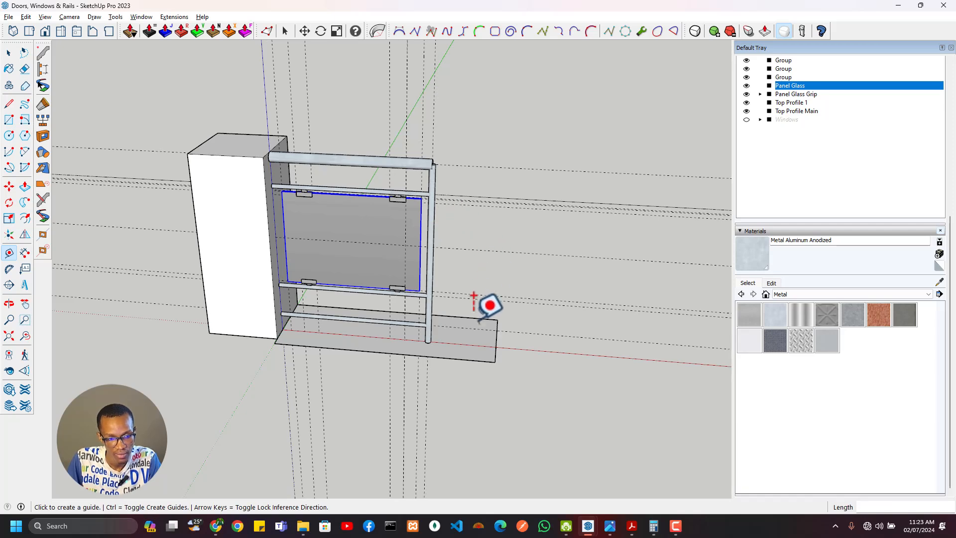
# Place a vertical guide 1000 mm from the wall's edge along the red axis.
pyautogui.keyDown('shift'); pyautogui.moveTo(427, 338); pyautogui.dragTo(371, 374, button='middle'); pyautogui.keyUp('shift')
pyautogui.scroll(1, 271, 281)
pyautogui.scroll(1, 252, 240)
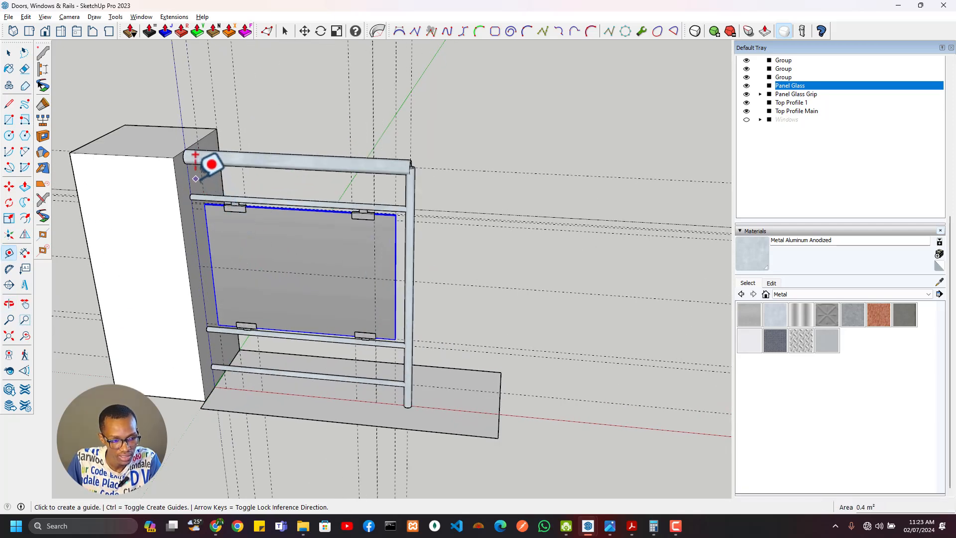
pyautogui.click(210, 155)
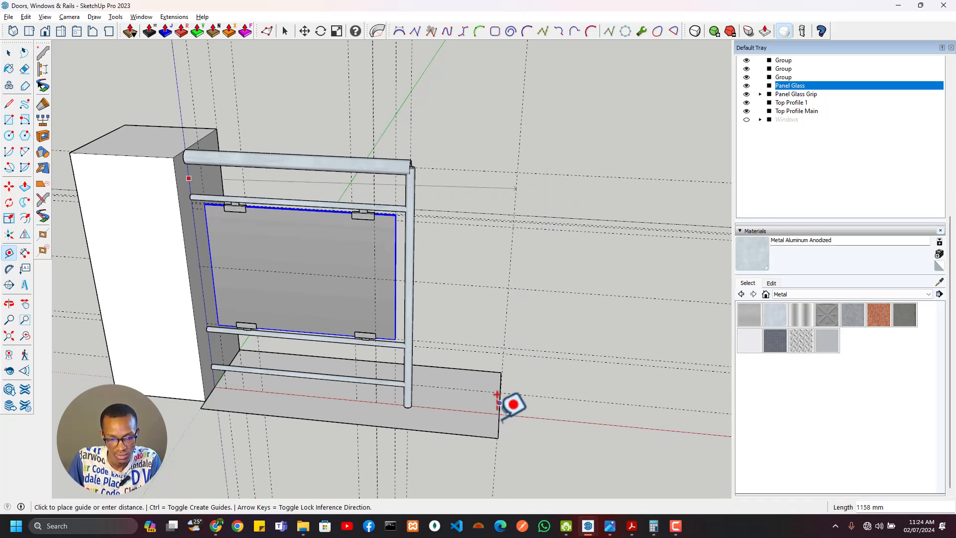
pyautogui.press('Left')
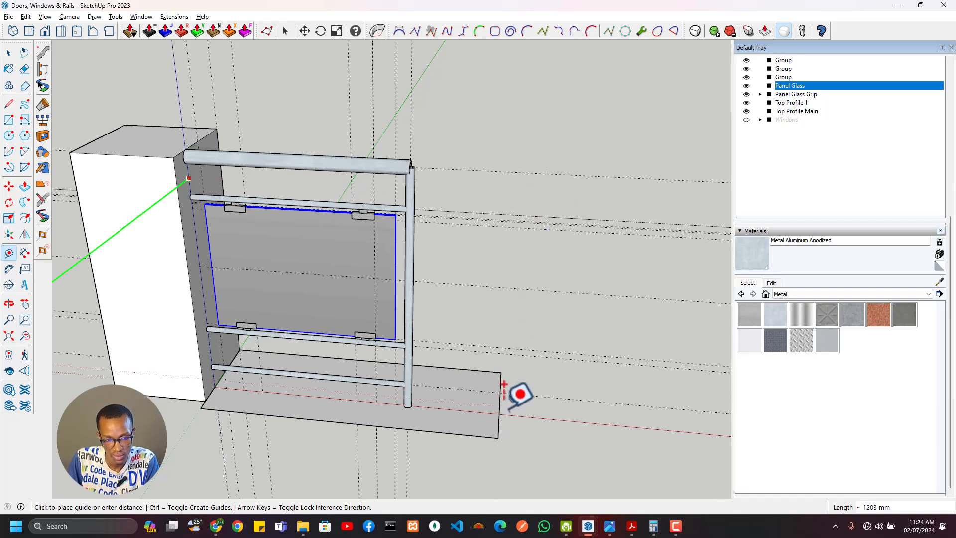
pyautogui.press('Right')
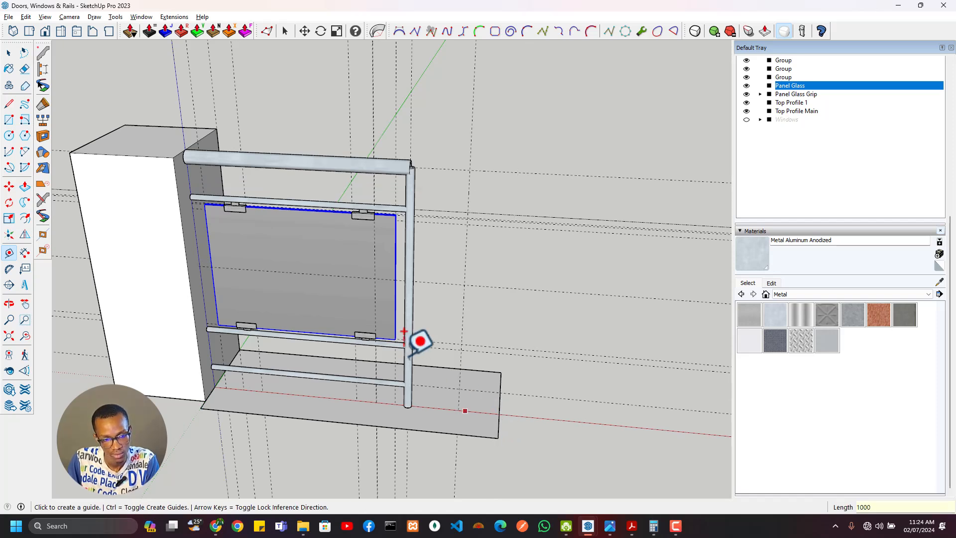
# Make a component named Rail (800) from the post, glass panel, grips, upper thin rail and two bottom rails.
pyautogui.press('space')
pyautogui.click(412, 264)
pyautogui.keyDown('ctrl'); pyautogui.click(368, 250); pyautogui.keyUp('ctrl')
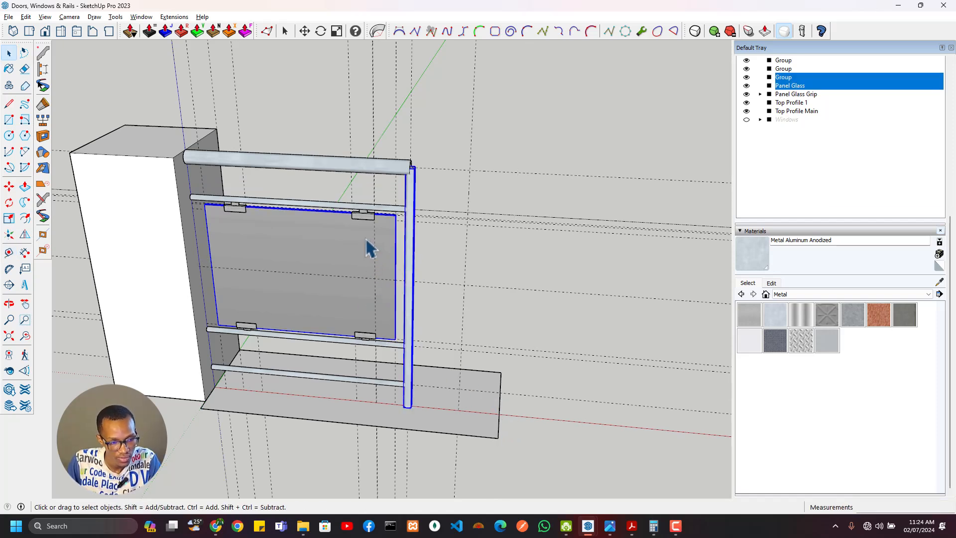
pyautogui.keyDown('ctrl'); pyautogui.click(363, 217); pyautogui.keyUp('ctrl')
pyautogui.keyDown('ctrl'); pyautogui.click(365, 209); pyautogui.keyUp('ctrl')
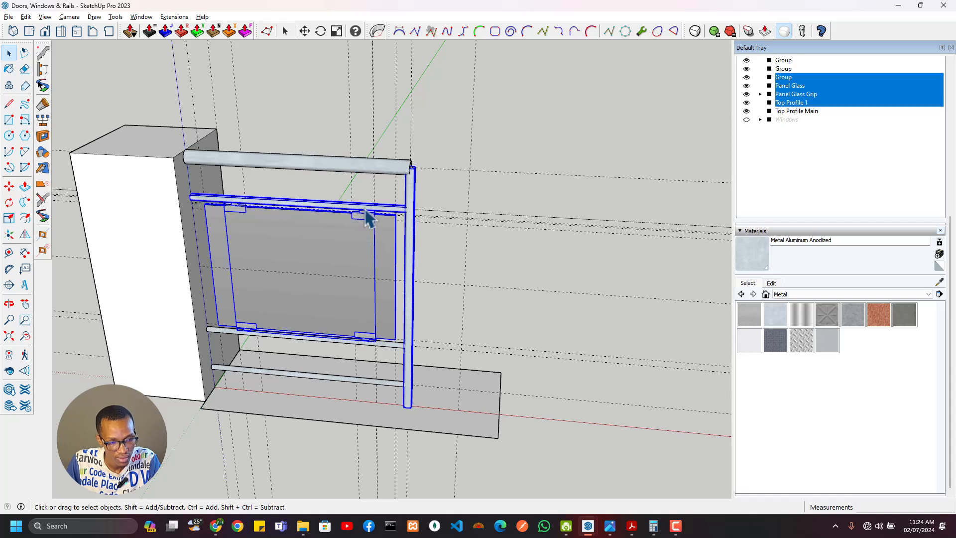
pyautogui.keyDown('ctrl'); pyautogui.click(392, 346); pyautogui.keyUp('ctrl')
pyautogui.keyDown('ctrl'); pyautogui.click(389, 384); pyautogui.keyUp('ctrl')
pyautogui.rightClick(309, 258)
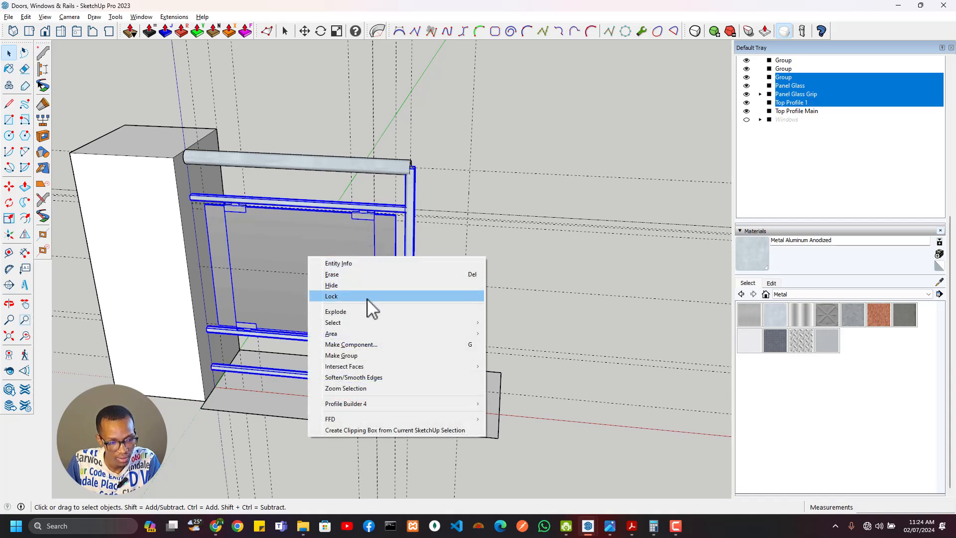
pyautogui.click(351, 344)
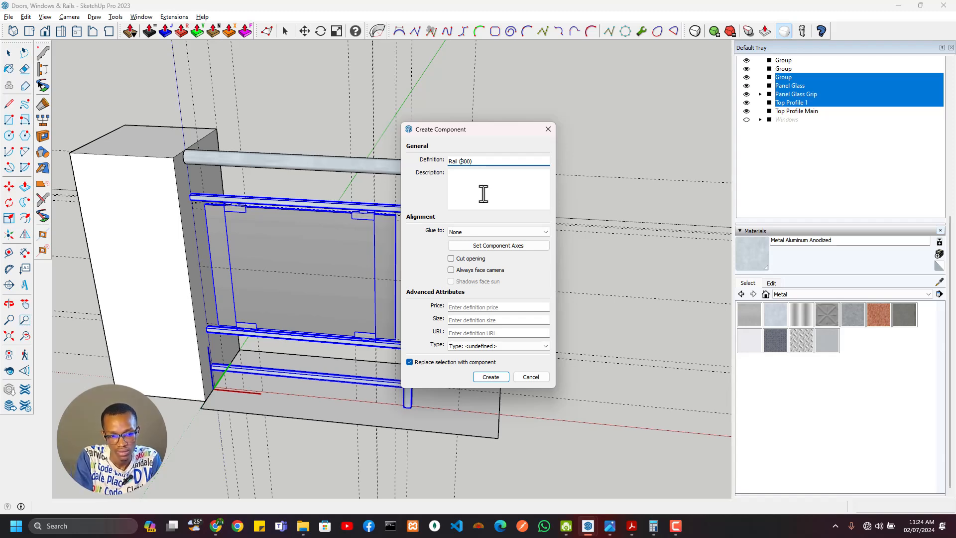
pyautogui.press('Return')
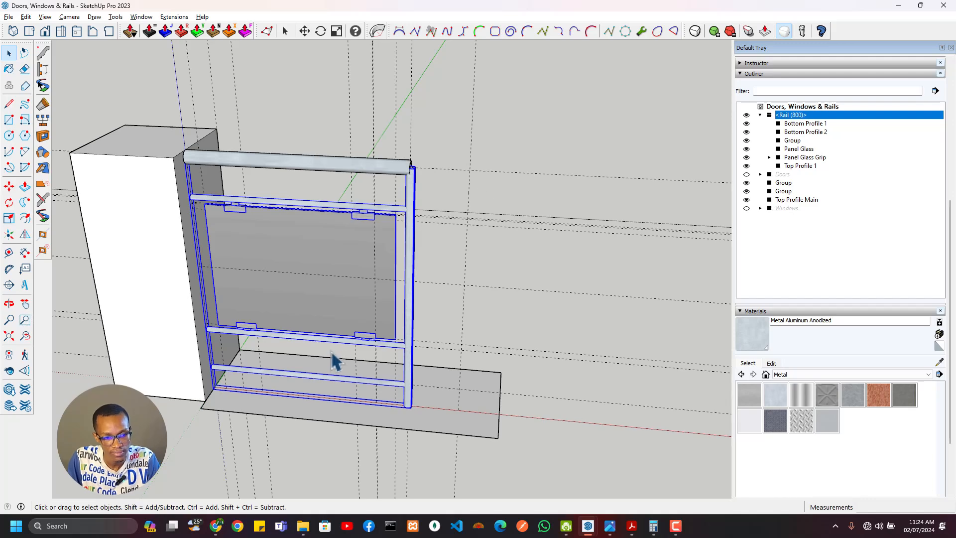
# Inspect the rail component from several angles and collapse its parts list in the outliner.
pyautogui.moveTo(334, 361); pyautogui.dragTo(224, 356, button='middle')
pyautogui.scroll(3, 275, 257)
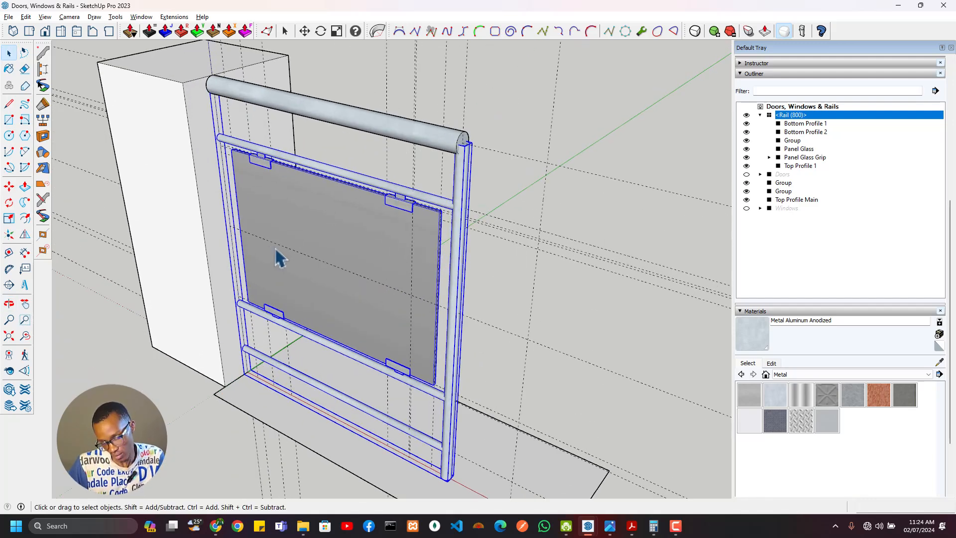
pyautogui.scroll(-3, 324, 262)
pyautogui.moveTo(335, 266); pyautogui.dragTo(416, 322, button='middle')
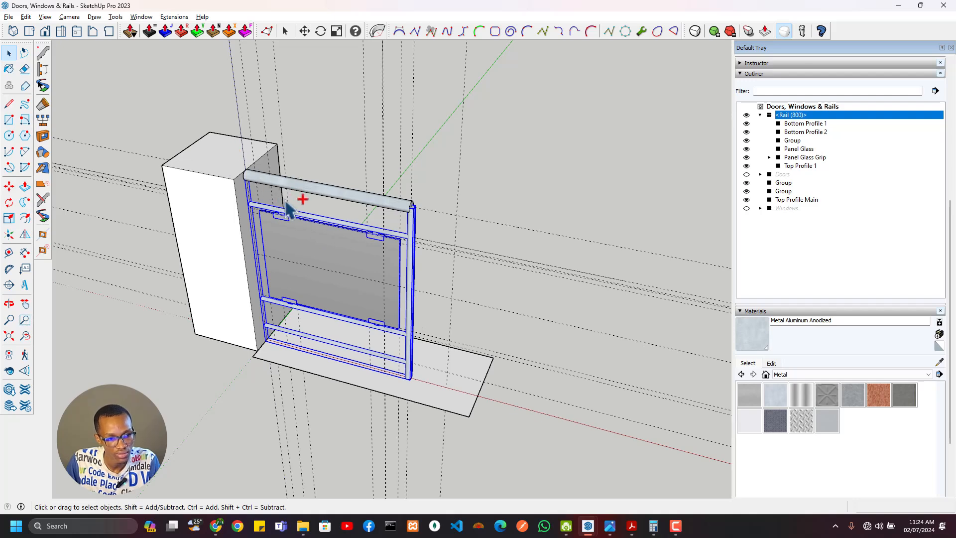
pyautogui.scroll(3, 340, 333)
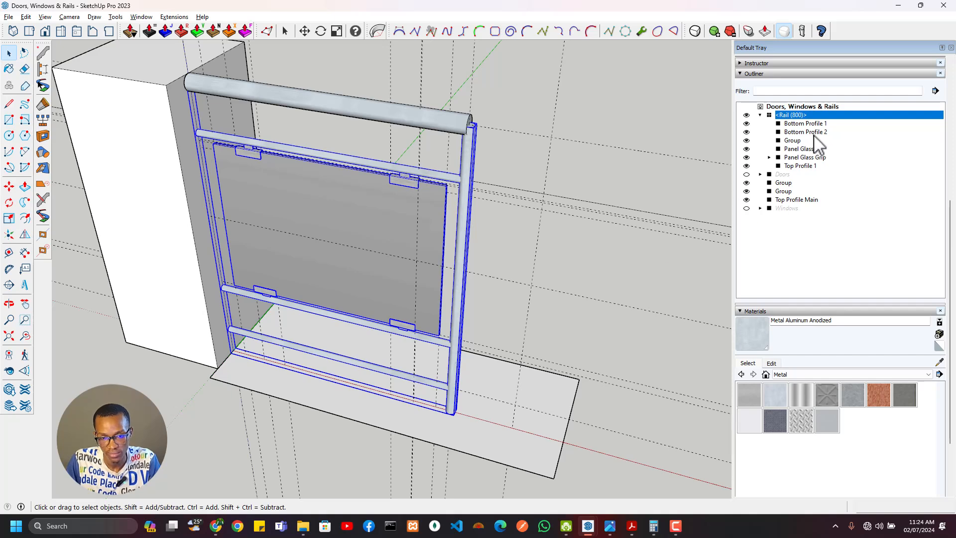
pyautogui.click(760, 115)
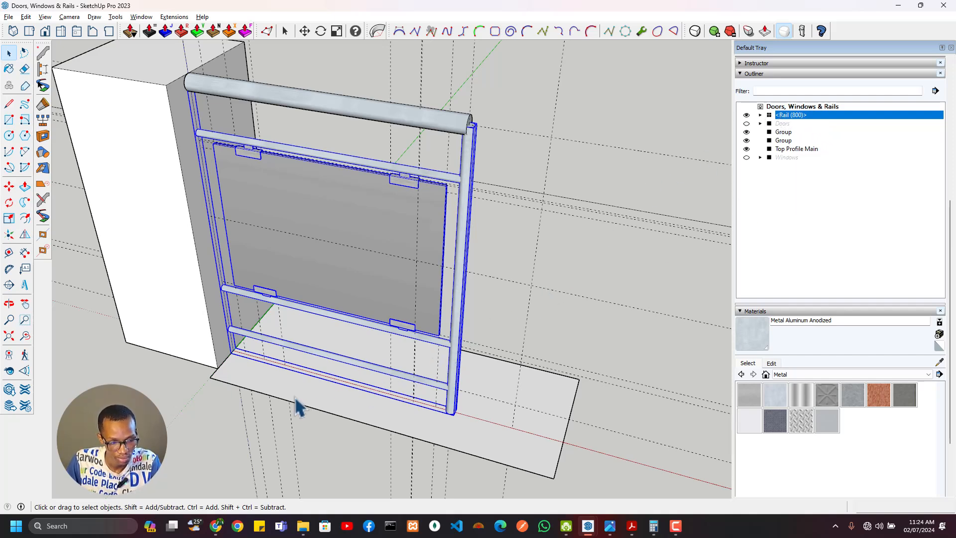
# Copy the Rail (800) component in place, directly on top of the original.
pyautogui.scroll(3, 245, 357)
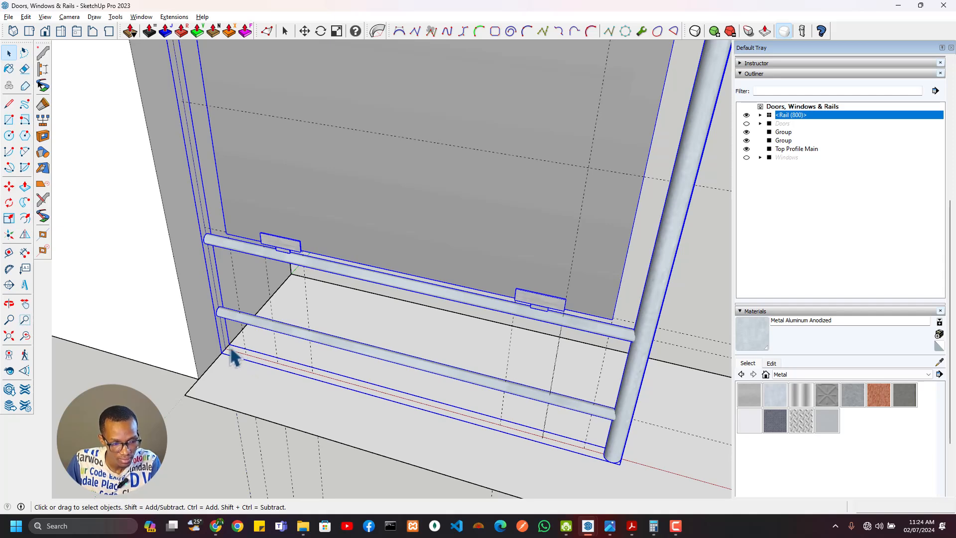
pyautogui.click(228, 349)
pyautogui.press('m')
pyautogui.press('space')
pyautogui.click(247, 321)
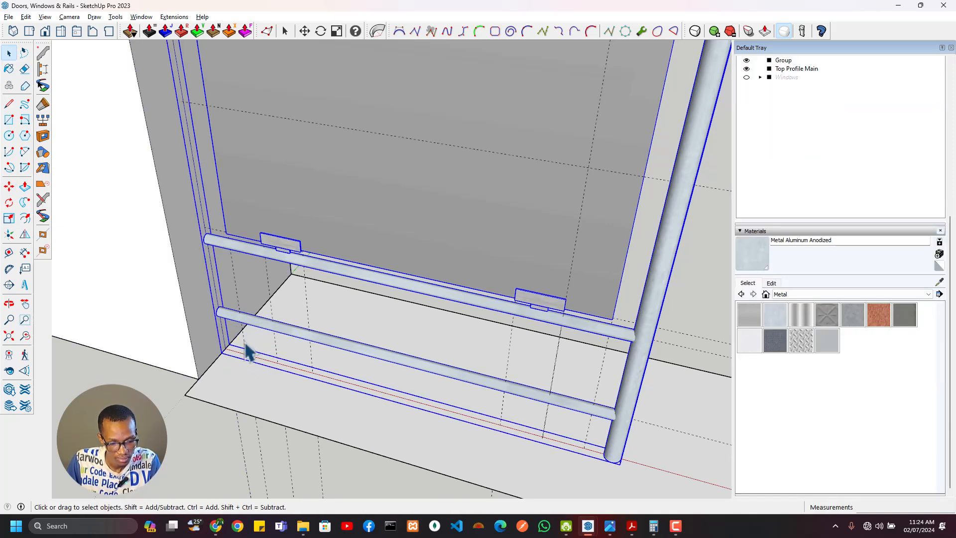
pyautogui.press('m')
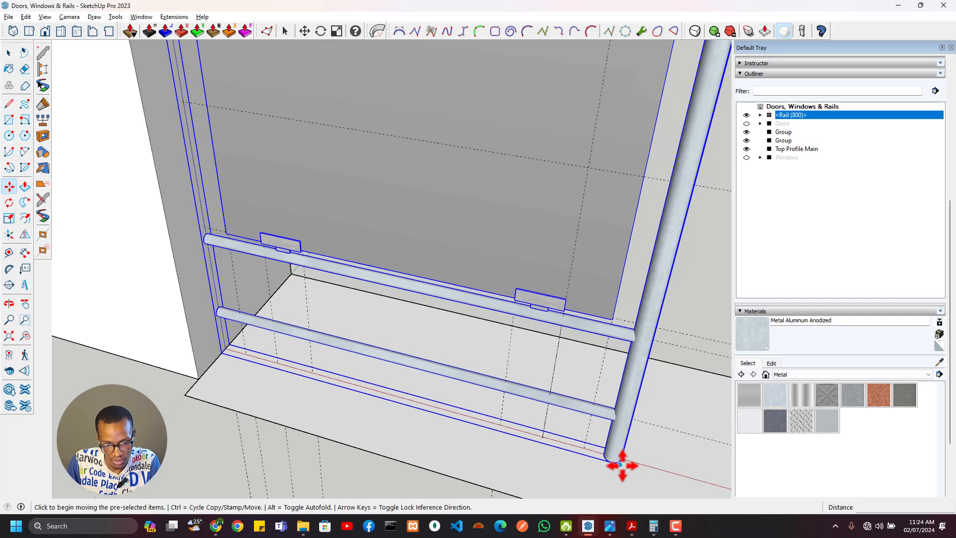
pyautogui.moveTo(625, 461); pyautogui.dragTo(514, 353, button='middle')
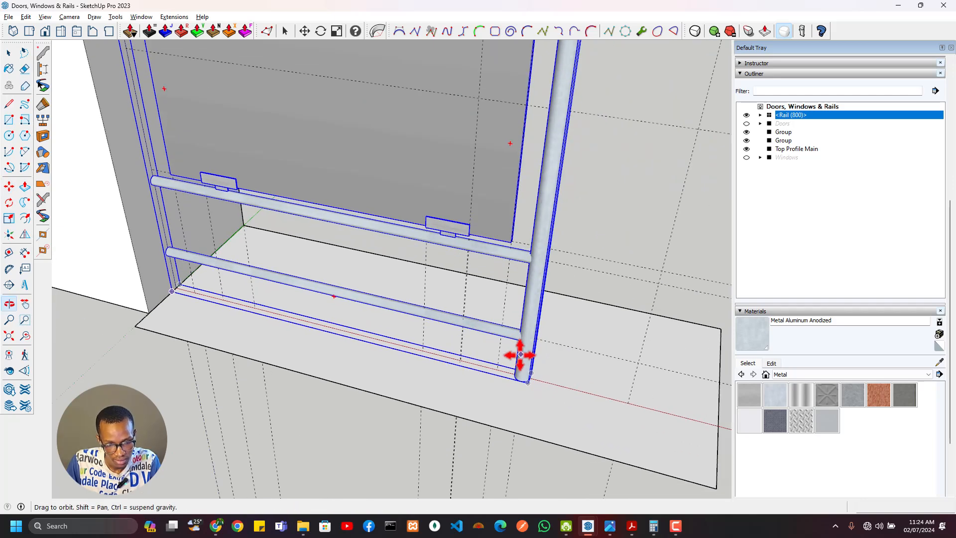
pyautogui.press('ctrl')
pyautogui.click(717, 489)
pyautogui.click(715, 485)
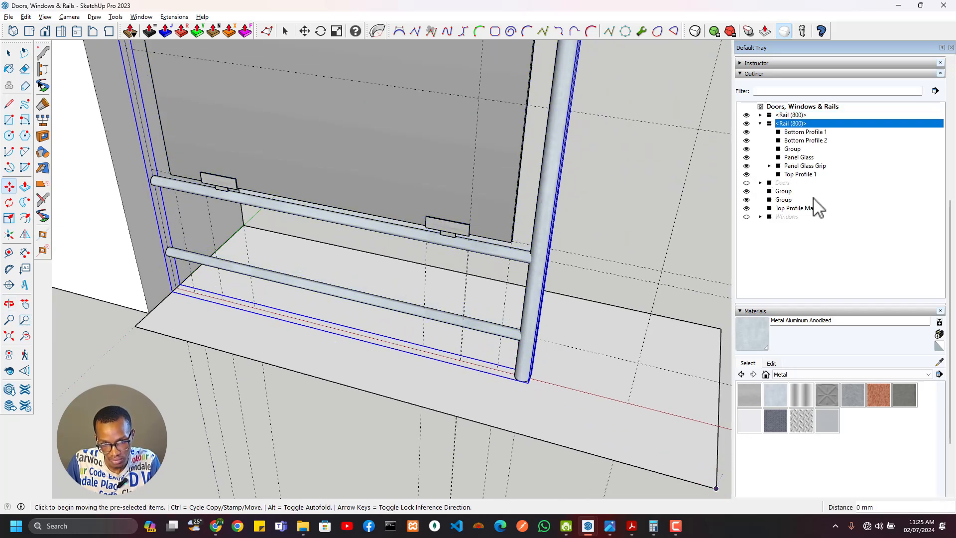
# Collapse the copy's parts list and hide one of the two overlapping Rail (800) instances.
pyautogui.click(760, 123)
pyautogui.scroll(-2, 794, 128)
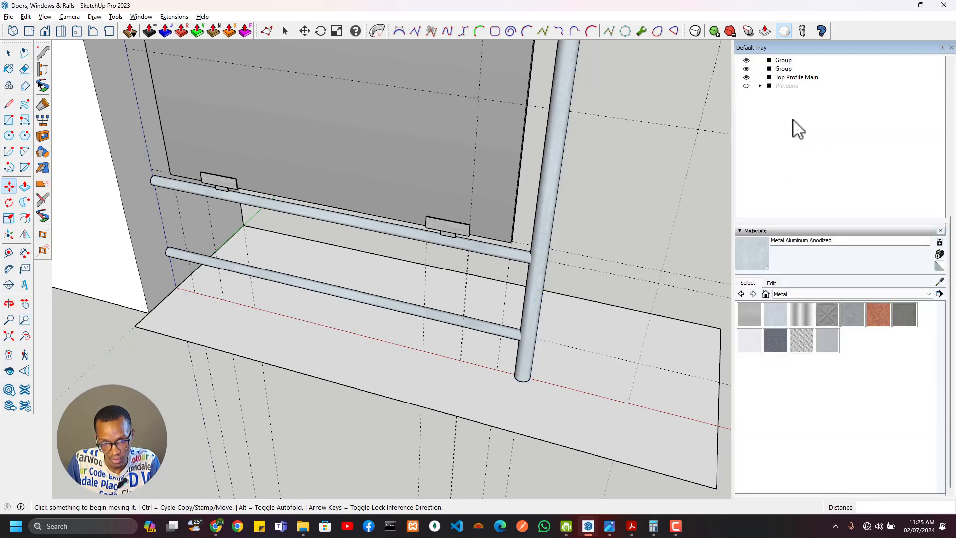
pyautogui.rightClick(793, 122)
pyautogui.click(673, 188)
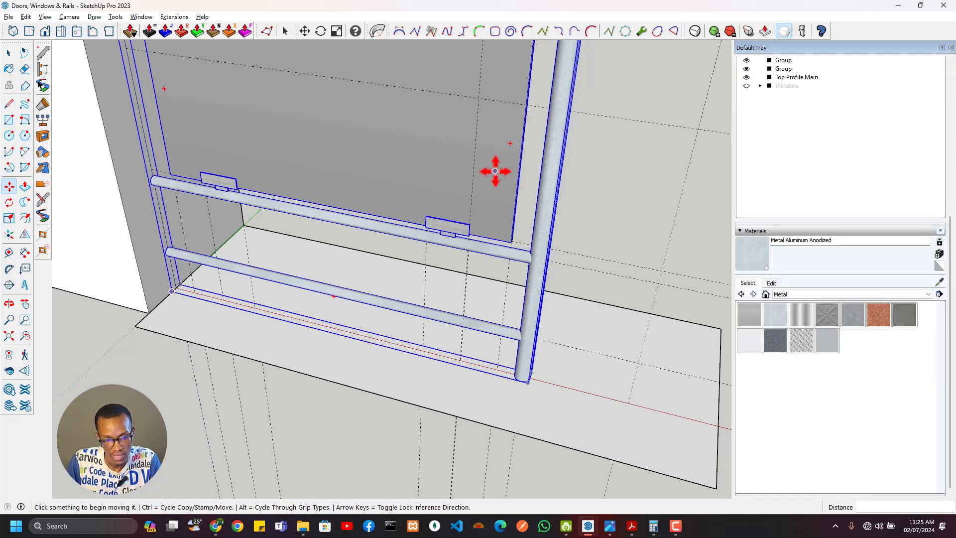
# Make the visible rail component unique and rename its definition Rail (1000).
pyautogui.rightClick(496, 171)
pyautogui.click(534, 241)
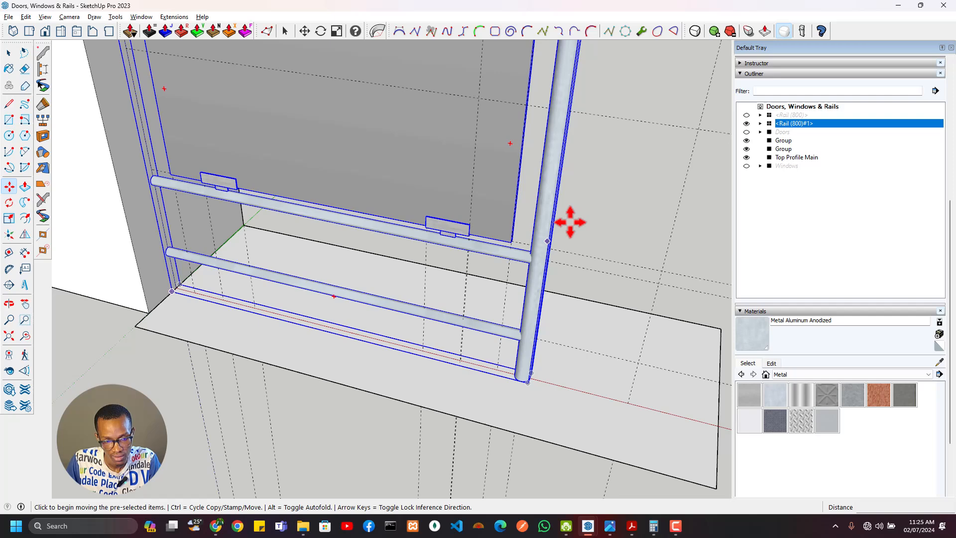
pyautogui.click(810, 107)
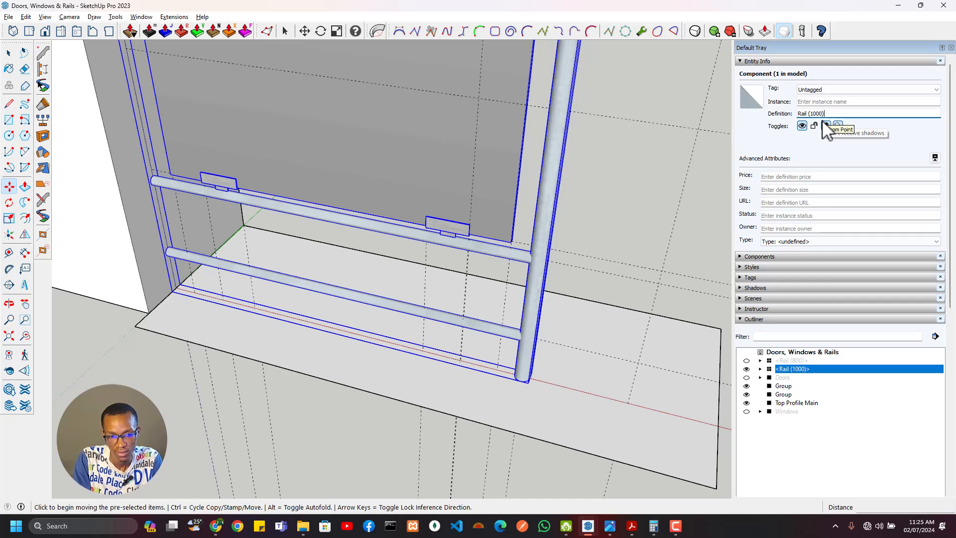
# Open the Rail (1000) component for editing and select its vertical post.
pyautogui.scroll(-3, 617, 240)
pyautogui.keyDown('shift'); pyautogui.moveTo(564, 273); pyautogui.dragTo(468, 334, button='middle'); pyautogui.keyUp('shift')
pyautogui.press('space')
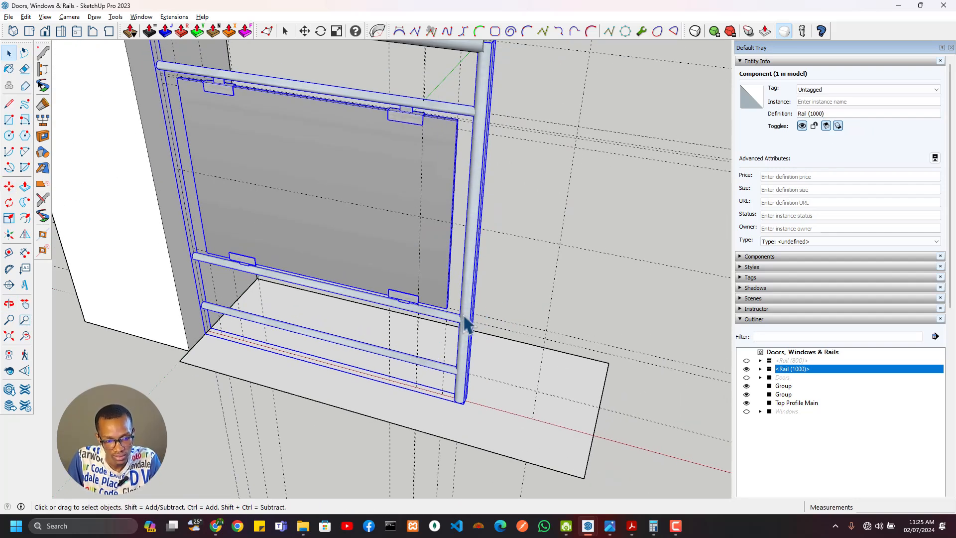
pyautogui.doubleClick(464, 317)
pyautogui.click(464, 317)
pyautogui.scroll(4, 503, 393)
# Place a guide parallel to the floor slab's end edge, passing through the 1000 mm guide position.
pyautogui.moveTo(506, 400); pyautogui.dragTo(369, 361, button='middle')
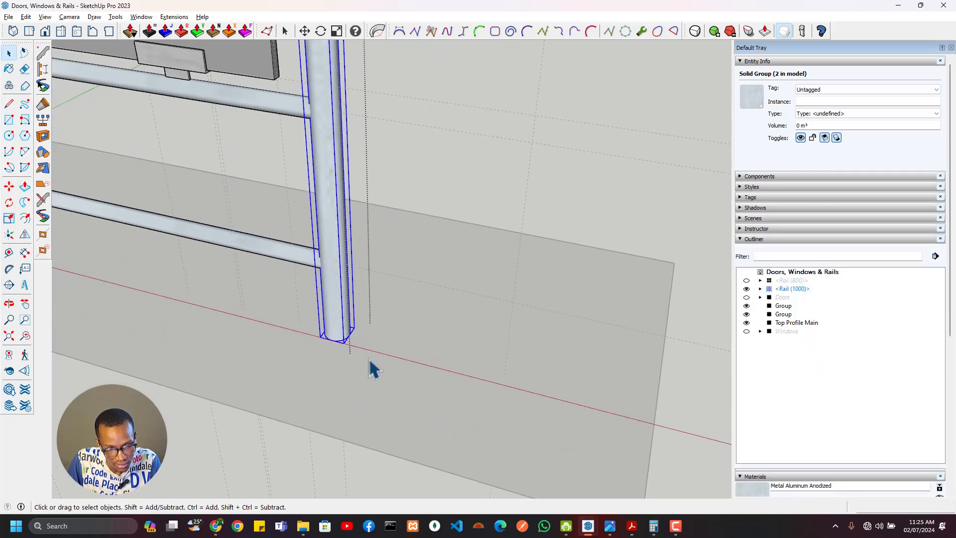
pyautogui.scroll(2, 369, 368)
pyautogui.press('t')
pyautogui.scroll(-2, 661, 423)
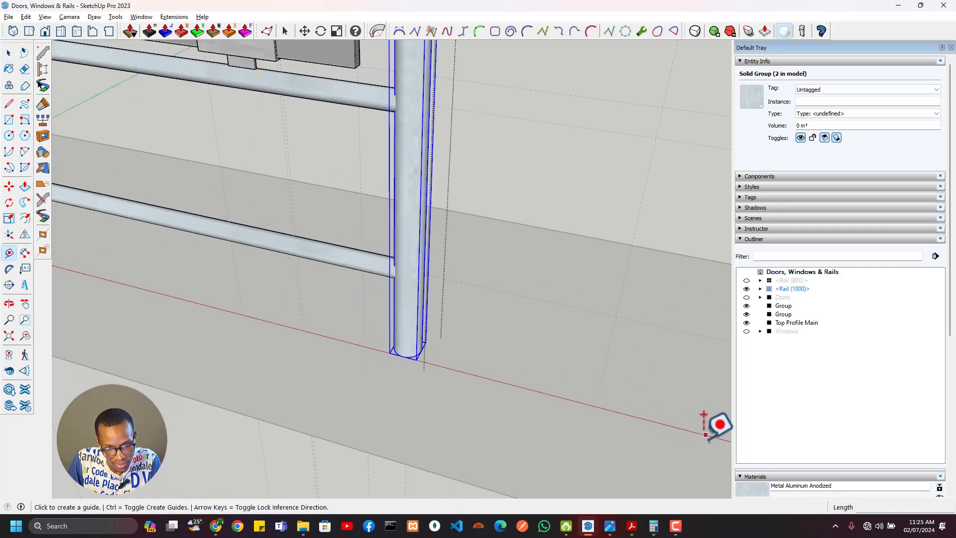
pyautogui.scroll(-1, 709, 439)
pyautogui.keyDown('shift'); pyautogui.moveTo(709, 439); pyautogui.dragTo(599, 393, button='middle'); pyautogui.keyUp('shift')
pyautogui.click(620, 386)
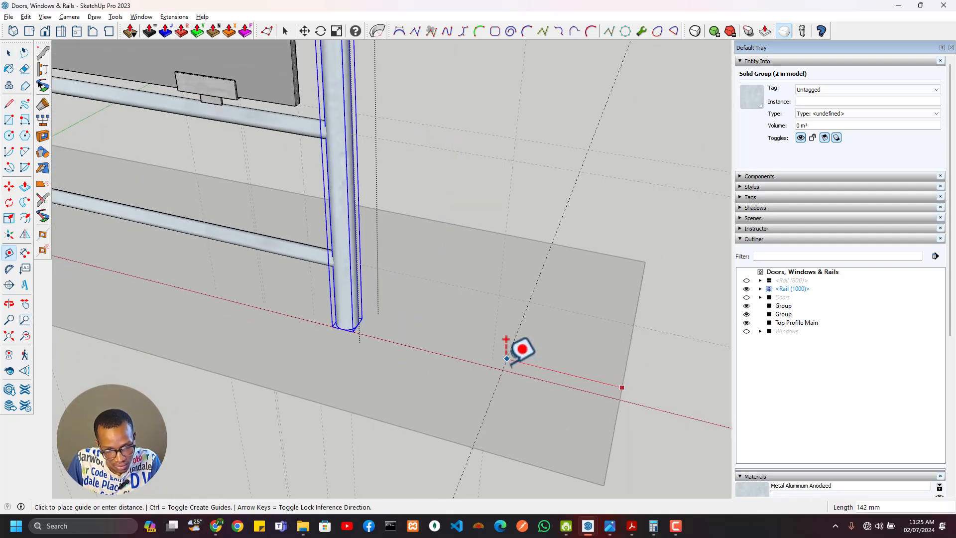
pyautogui.click(493, 357)
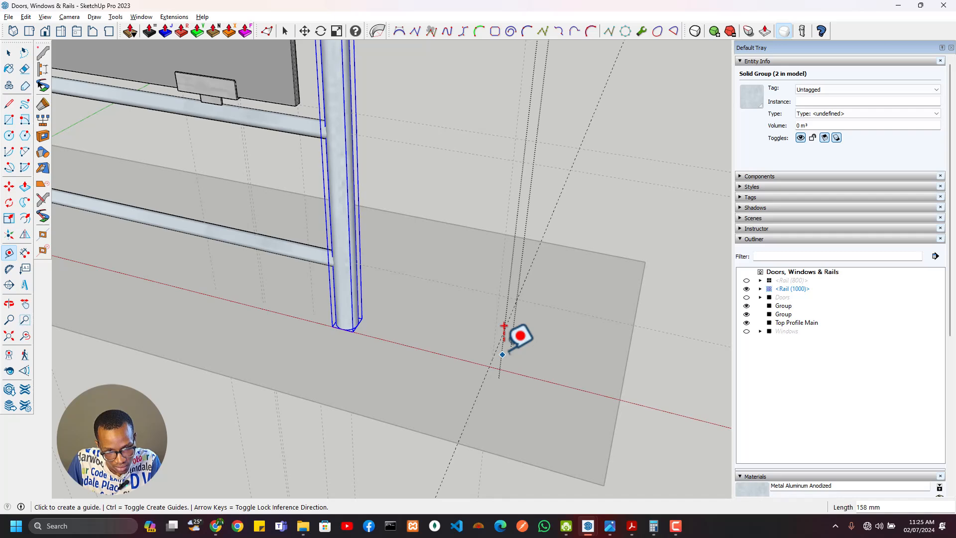
# Place a parallel guide through the centre of the vertical post's base.
pyautogui.click(520, 290)
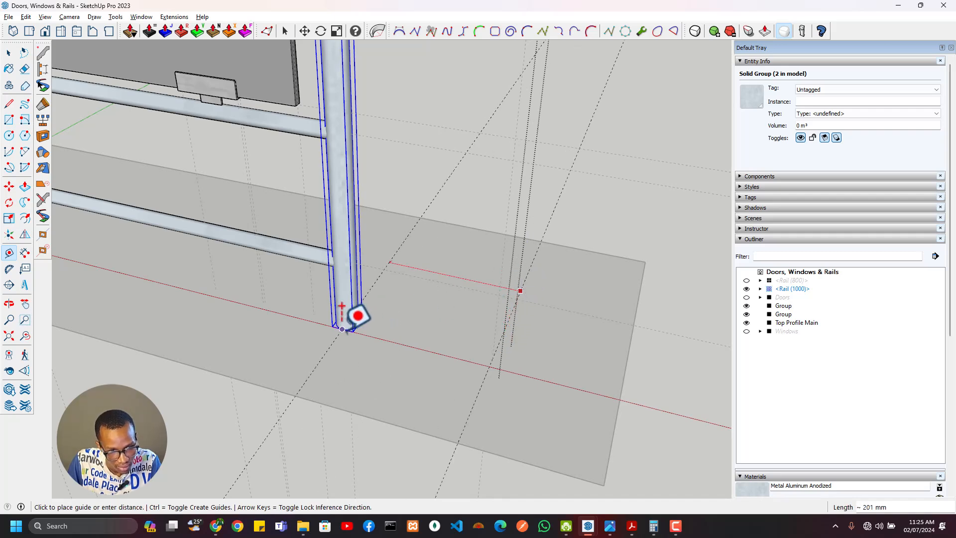
pyautogui.scroll(5, 342, 329)
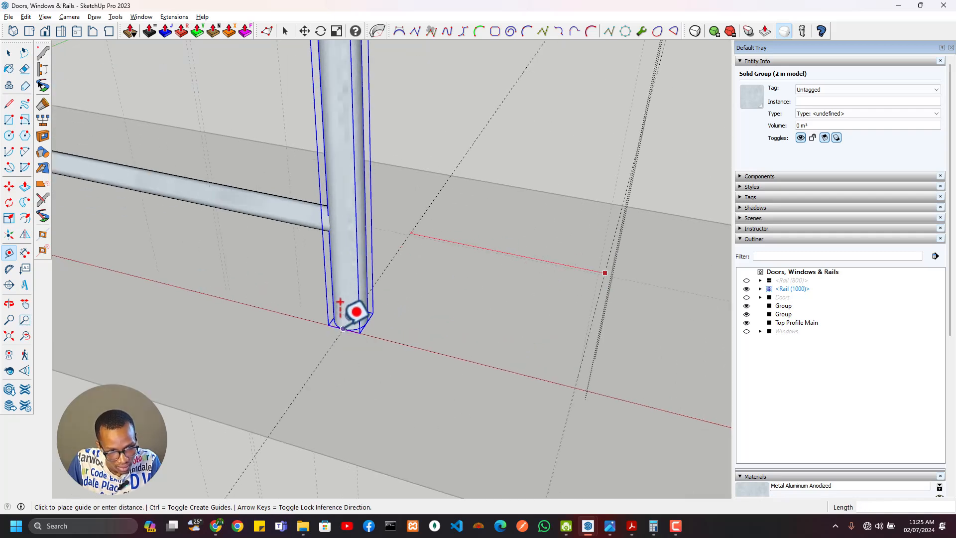
pyautogui.click(342, 326)
pyautogui.scroll(-6, 343, 323)
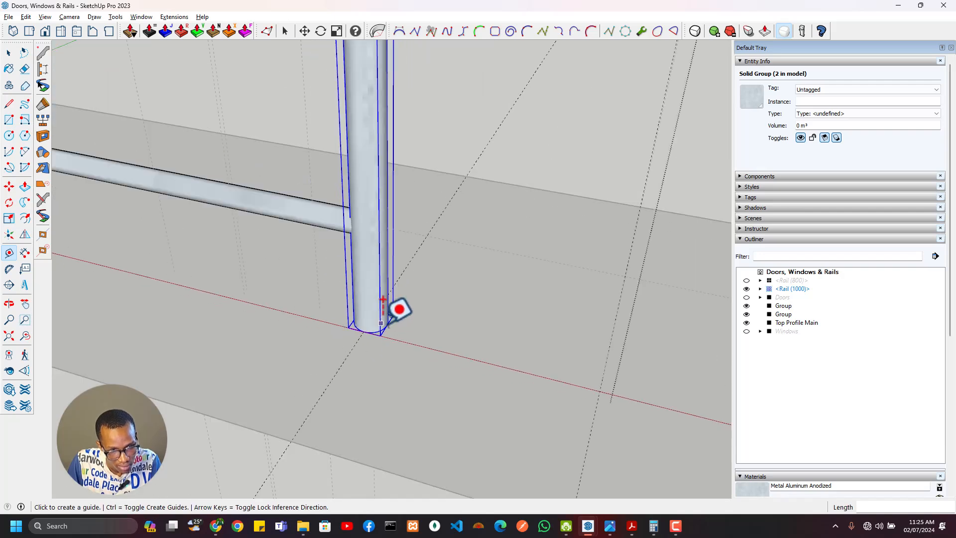
# Move the vertical post about 201 mm along the red axis, from its centre guide to the 1000 mm guide.
pyautogui.press('m')
pyautogui.click(342, 402)
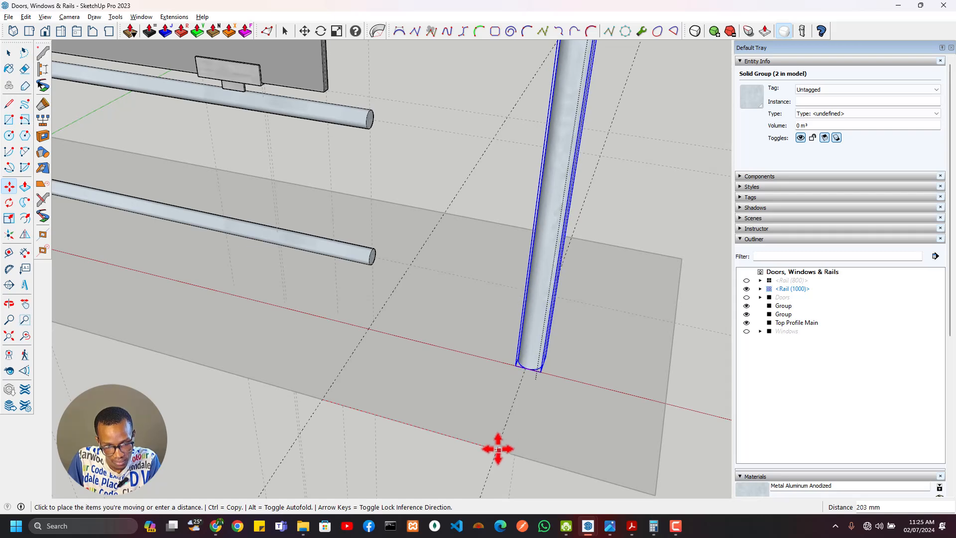
pyautogui.scroll(5, 498, 450)
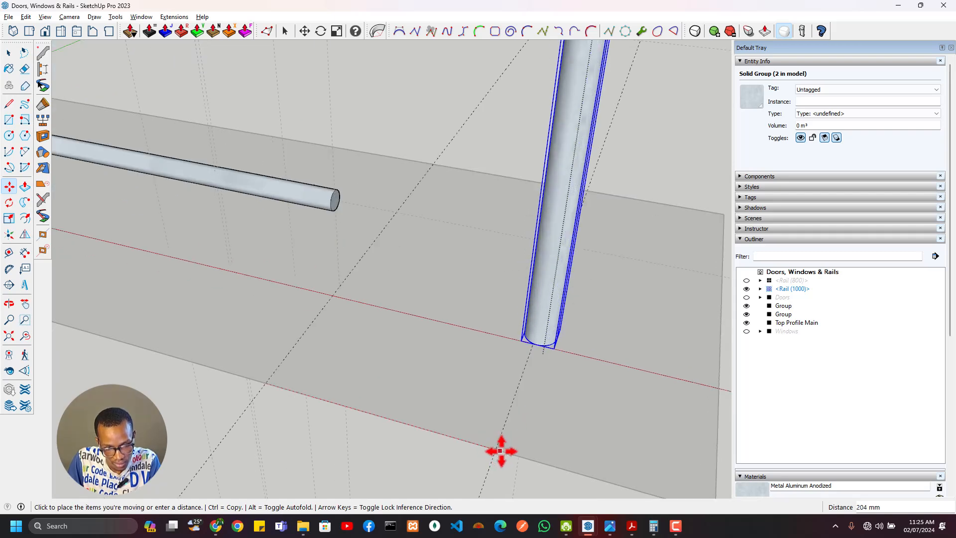
pyautogui.moveTo(497, 448); pyautogui.dragTo(501, 373, button='middle')
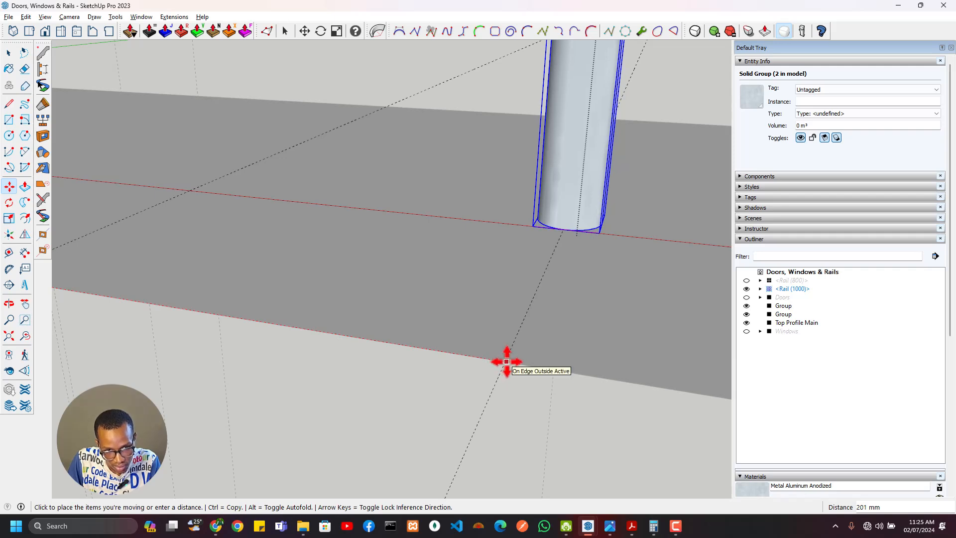
pyautogui.click(506, 361)
pyautogui.scroll(-7, 545, 322)
pyautogui.keyDown('shift'); pyautogui.moveTo(434, 249); pyautogui.dragTo(459, 381, button='middle'); pyautogui.keyUp('shift')
pyautogui.press('space')
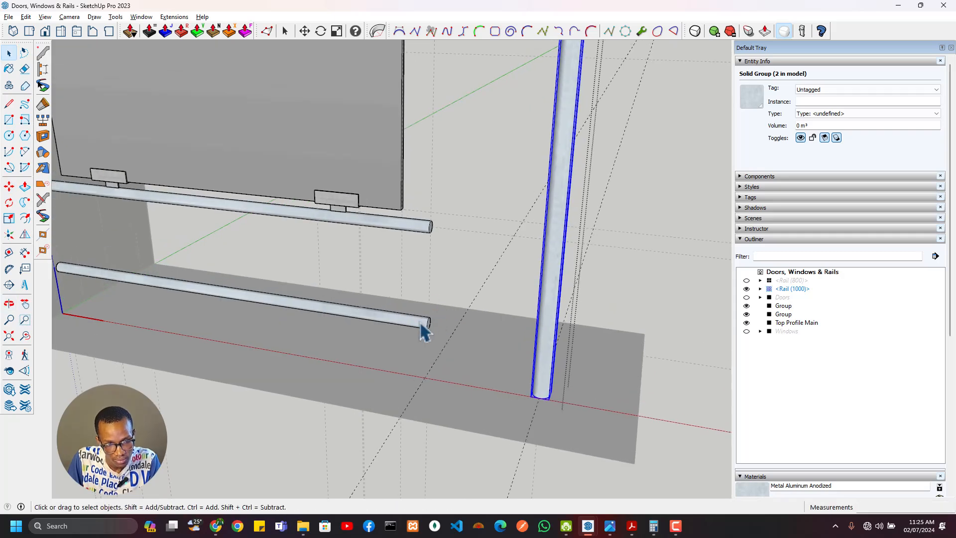
# Extend the lowest rail's end face 200 mm to the moved post with Push/Pull inside its group.
pyautogui.doubleClick(422, 323)
pyautogui.scroll(3, 413, 333)
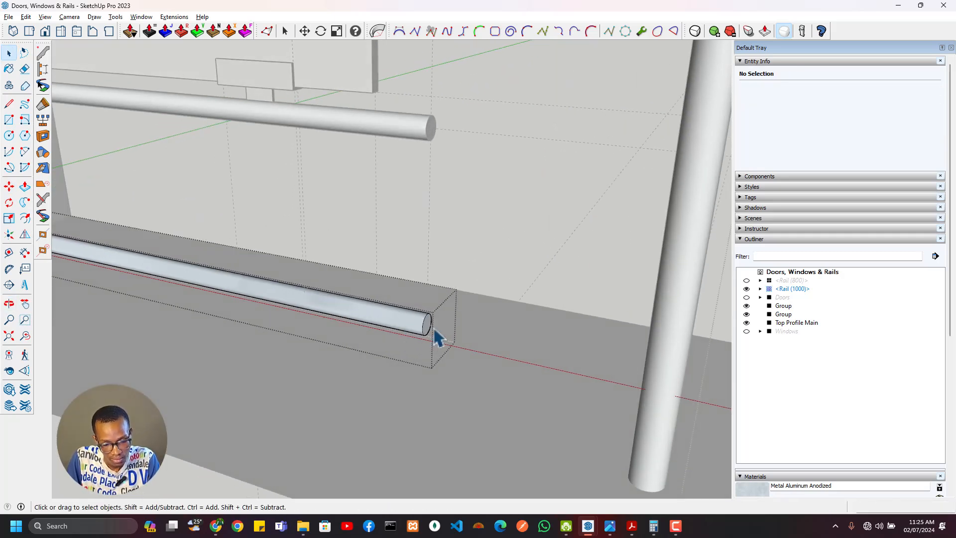
pyautogui.press('p')
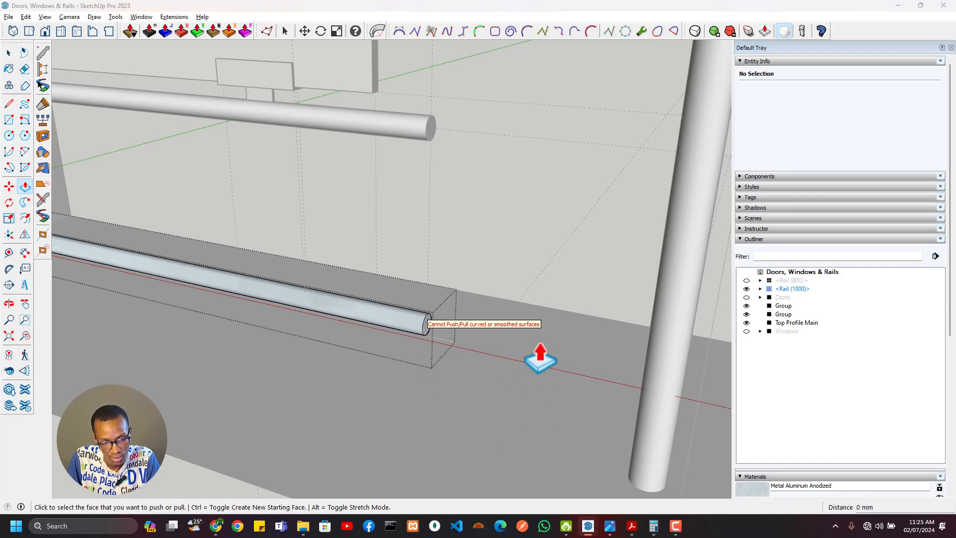
pyautogui.click(426, 326)
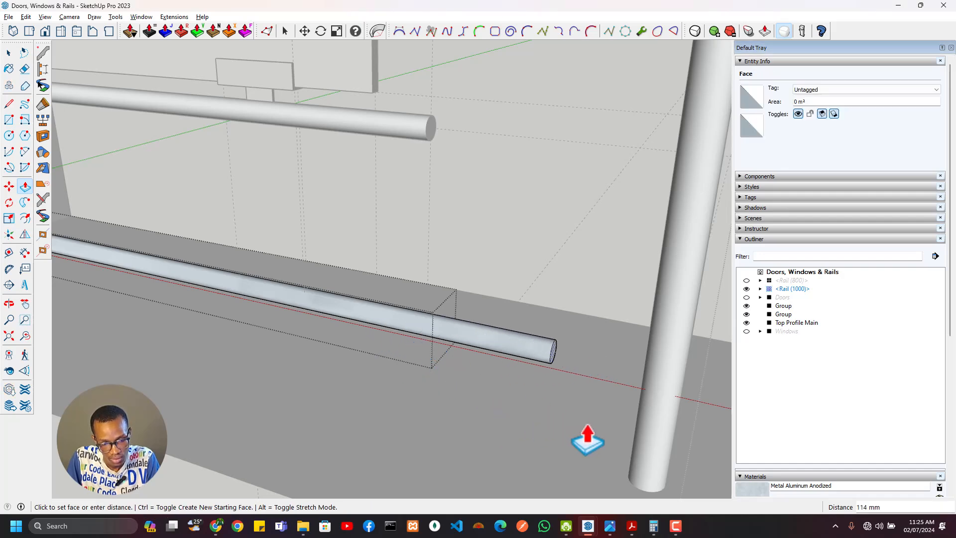
pyautogui.moveTo(585, 428); pyautogui.dragTo(551, 263, button='middle')
pyautogui.click(565, 387)
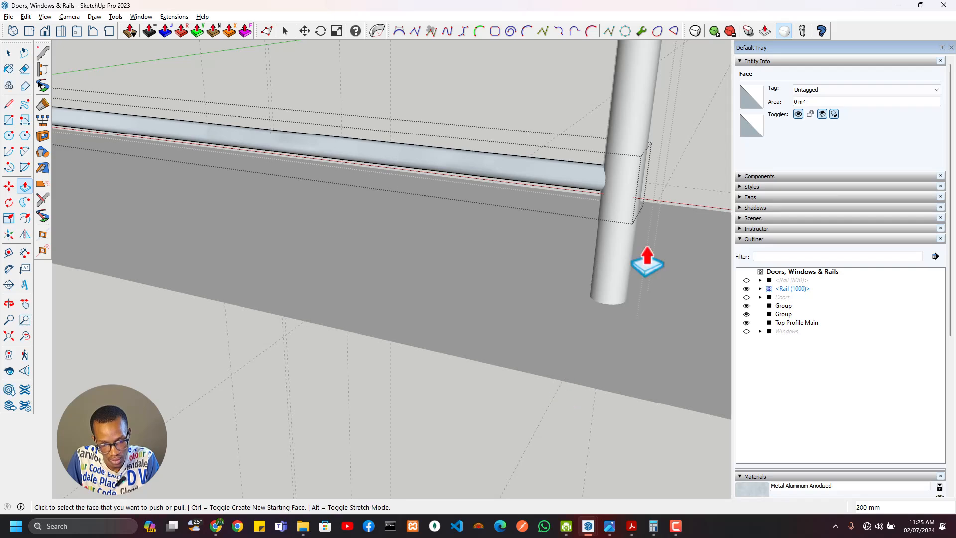
pyautogui.scroll(-2, 647, 249)
pyautogui.keyDown('shift'); pyautogui.moveTo(526, 303); pyautogui.dragTo(426, 450, button='middle'); pyautogui.keyUp('shift')
pyautogui.press('space')
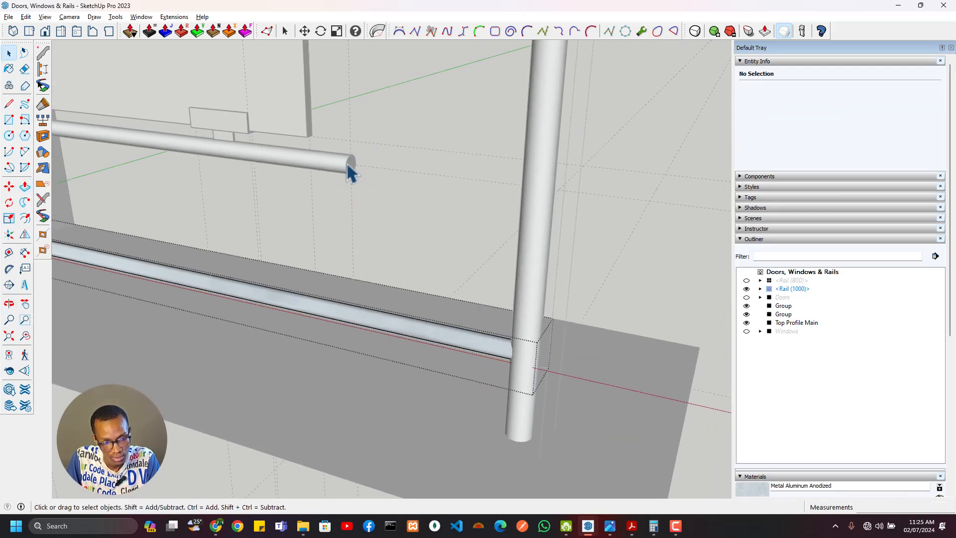
# Extend the middle rail's end face 200 mm to the moved post by repeating the last Push/Pull inside its group.
pyautogui.click(351, 172)
pyautogui.press('p')
pyautogui.doubleClick(352, 168)
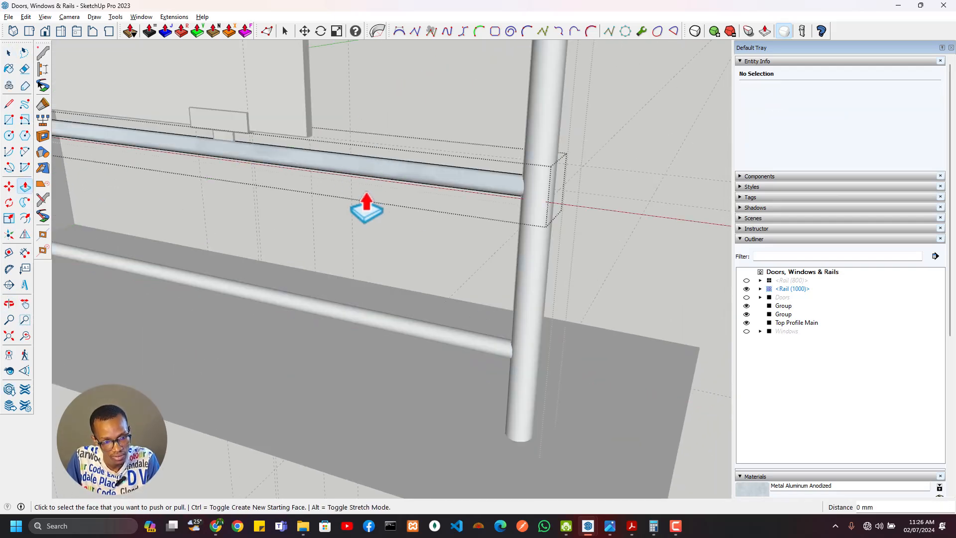
# Extend the end face of the rail above the glass panel 200 mm to the moved post inside its group.
pyautogui.scroll(-4, 369, 186)
pyautogui.keyDown('shift'); pyautogui.moveTo(390, 158); pyautogui.dragTo(431, 378, button='middle'); pyautogui.keyUp('shift')
pyautogui.press('space')
pyautogui.click(404, 180)
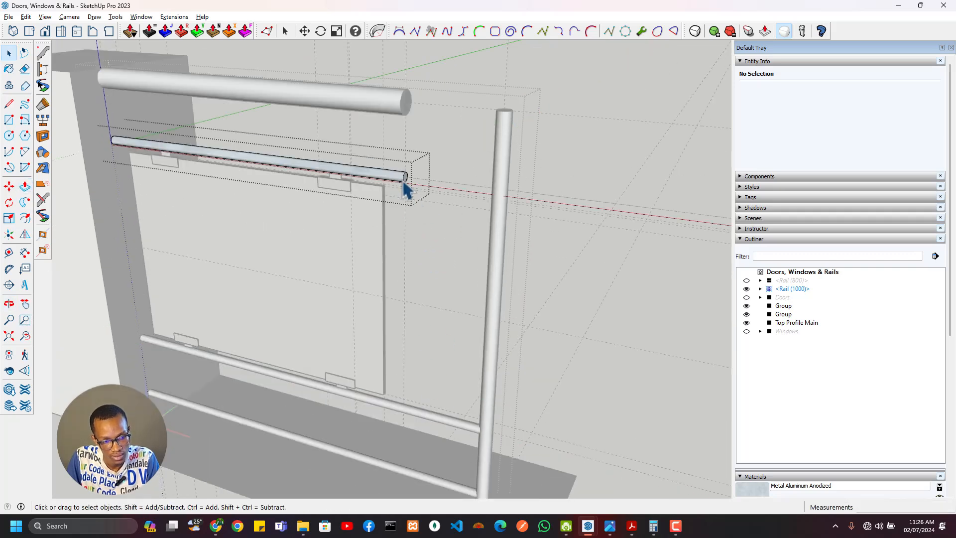
pyautogui.press('p')
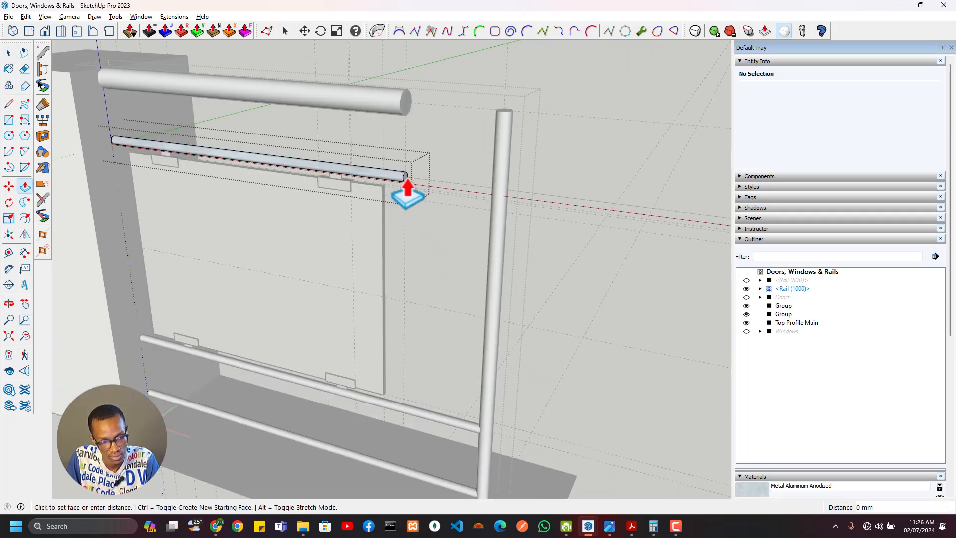
pyautogui.press('space')
pyautogui.scroll(3, 368, 244)
# Measure the horizontal distance from the glass panel's wall-side edge to the near edge of the upper grip.
pyautogui.click(367, 244)
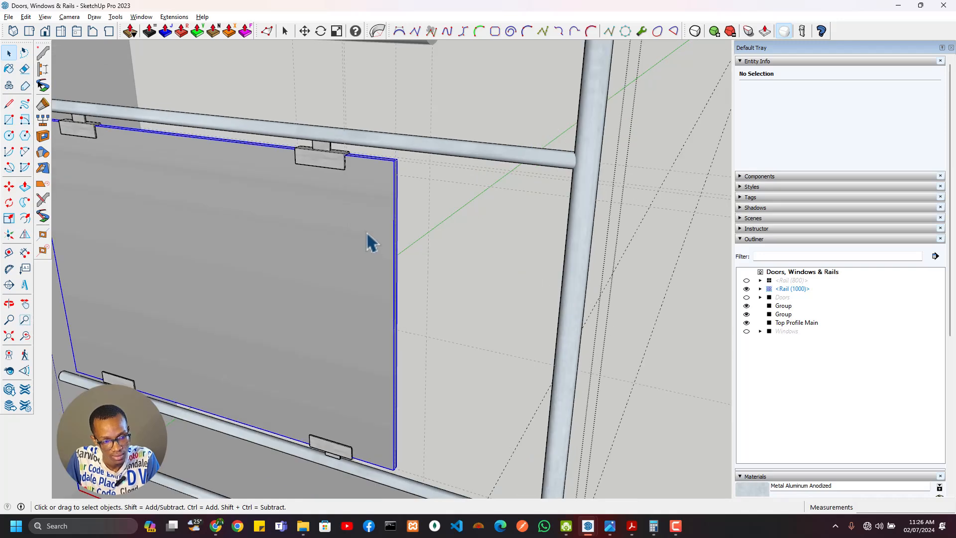
pyautogui.scroll(-3, 327, 256)
pyautogui.moveTo(408, 162); pyautogui.dragTo(552, 100, button='middle')
pyautogui.moveTo(204, 164); pyautogui.dragTo(371, 217, button='middle')
pyautogui.press('t')
pyautogui.scroll(5, 100, 203)
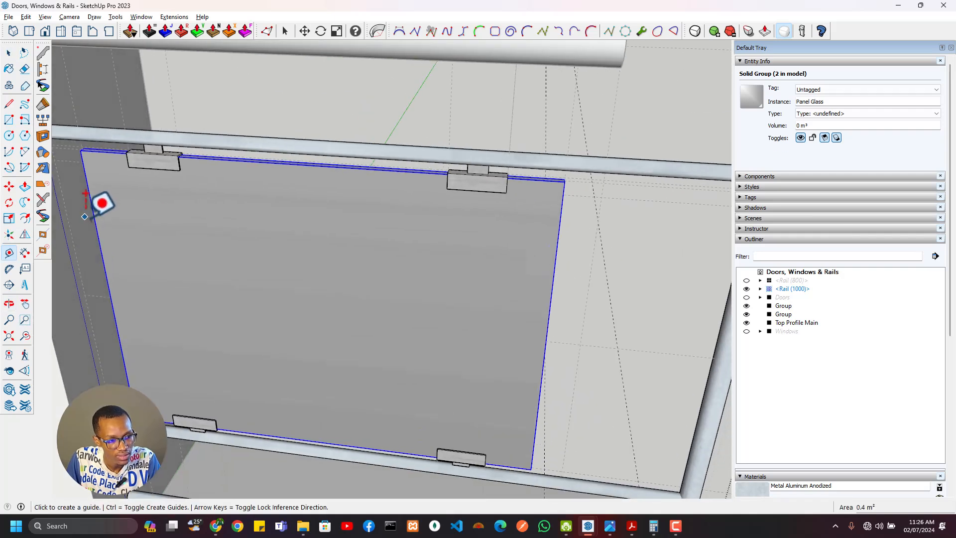
pyautogui.click(216, 239)
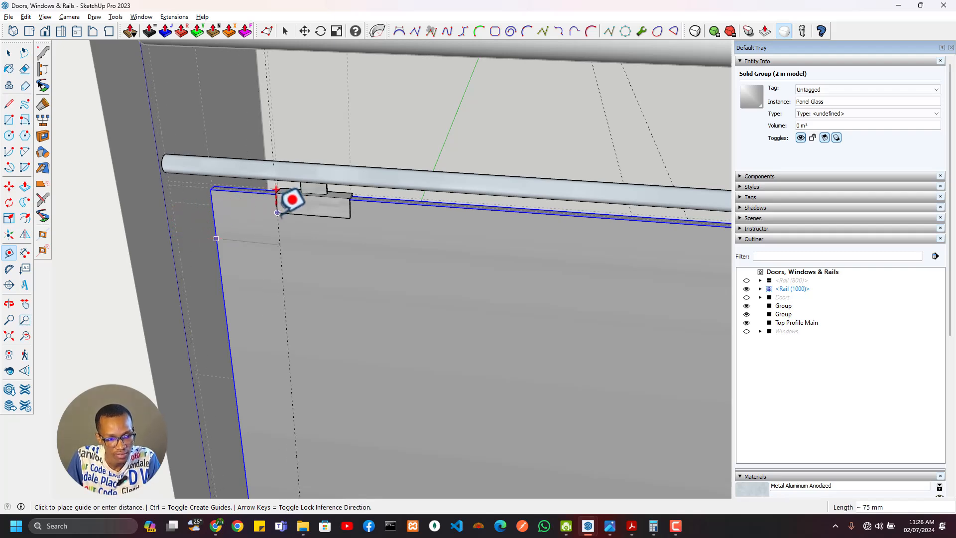
pyautogui.moveTo(277, 212); pyautogui.dragTo(432, 218, button='middle')
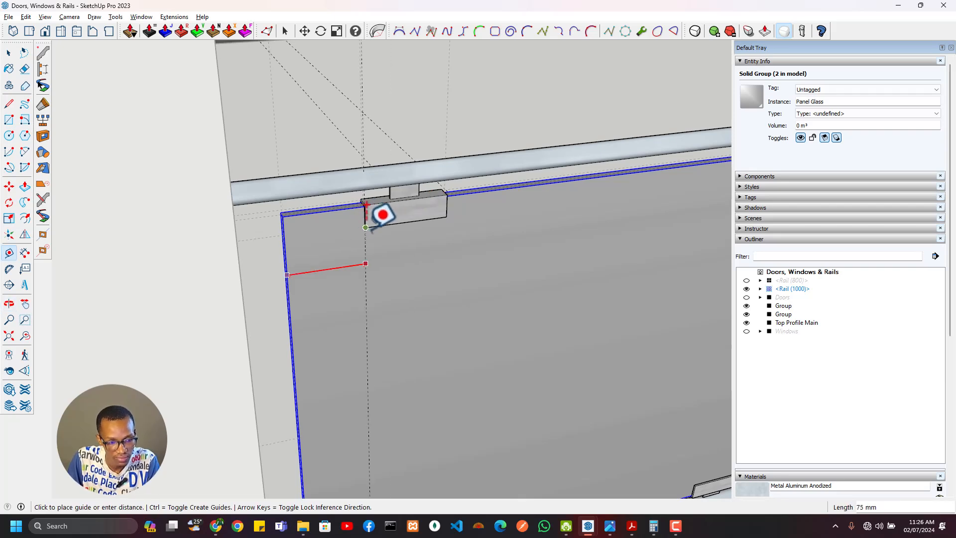
pyautogui.press('Escape')
# Place a guide 50 mm from the post's centre guide, on the glass panel side, at floor level.
pyautogui.scroll(-4, 384, 258)
pyautogui.moveTo(455, 266); pyautogui.dragTo(545, 186, button='middle')
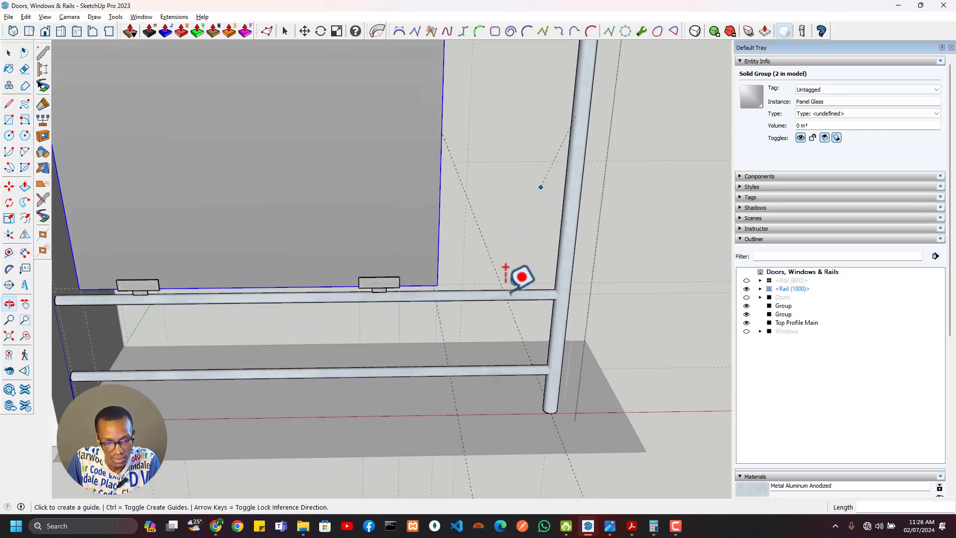
pyautogui.scroll(4, 554, 441)
pyautogui.click(561, 415)
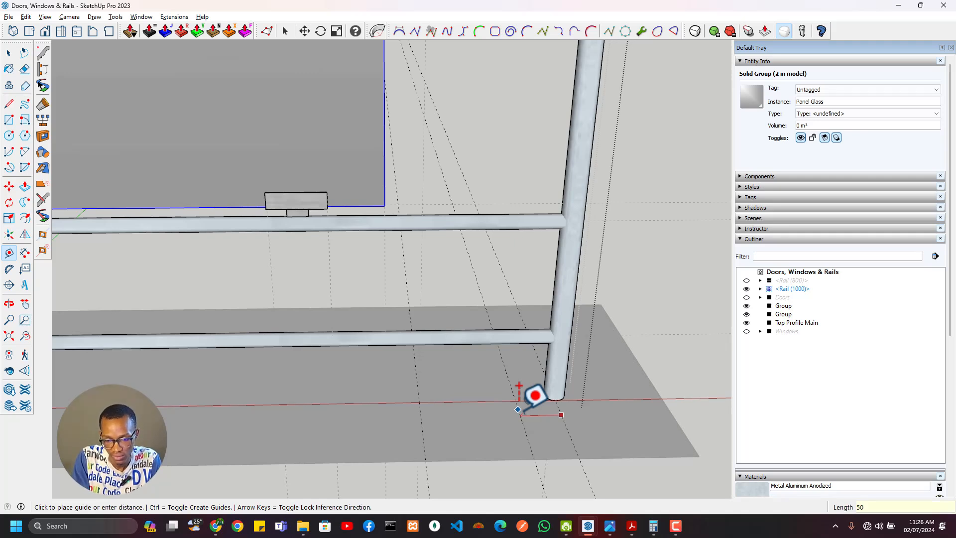
pyautogui.press('Return')
pyautogui.scroll(-2, 464, 356)
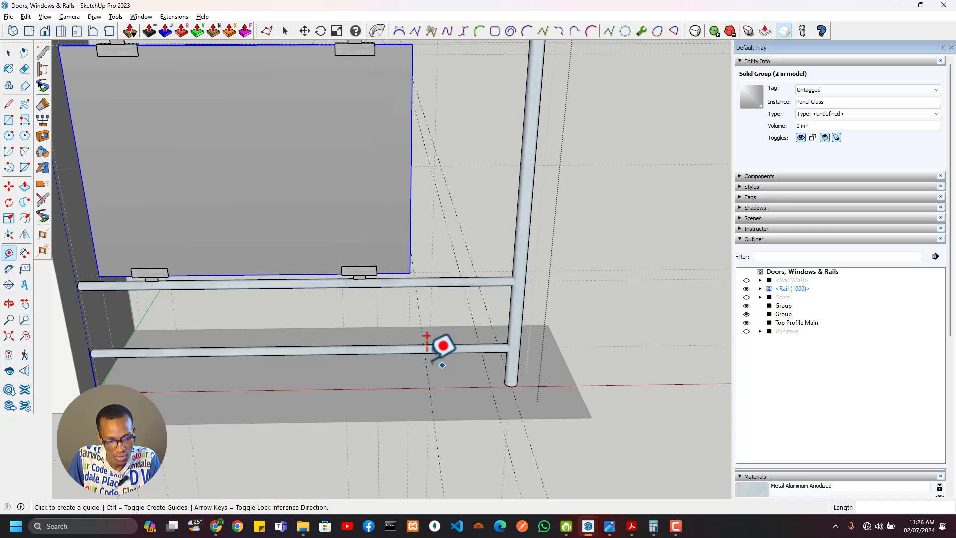
# Place a vertical guide parallel to the glass panel's post-side edge, passing through the 50 mm guide.
pyautogui.click(410, 239)
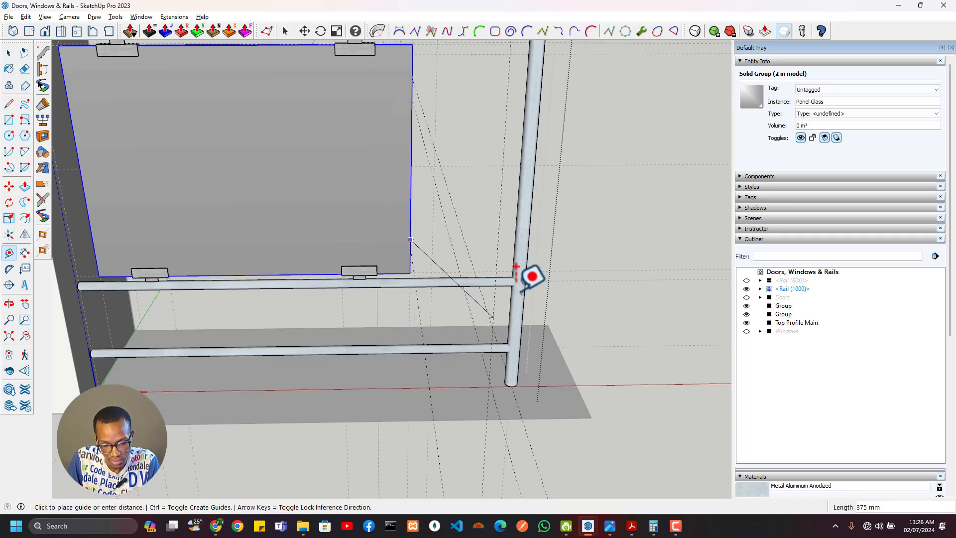
pyautogui.moveTo(515, 266); pyautogui.dragTo(265, 384, button='middle')
pyautogui.scroll(5, 348, 287)
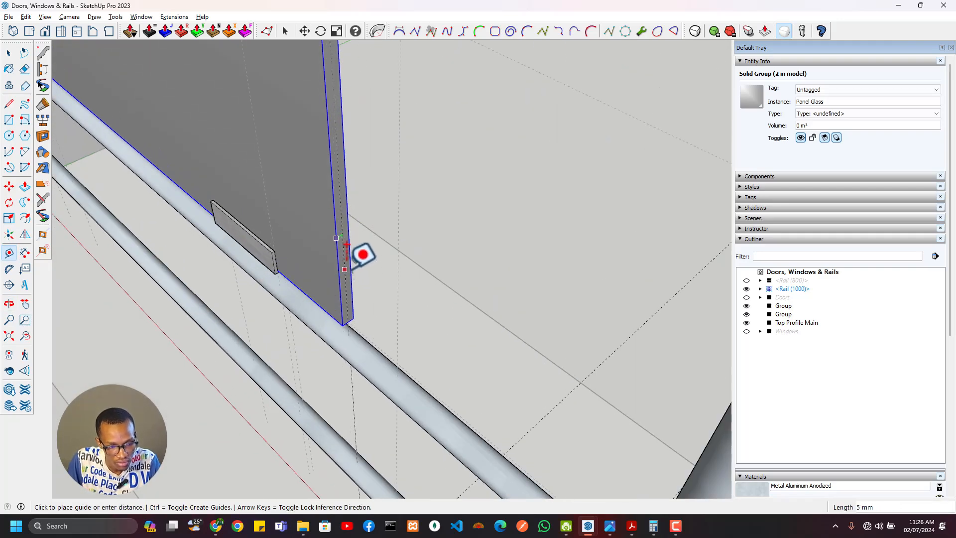
pyautogui.moveTo(359, 247); pyautogui.dragTo(530, 326, button='middle')
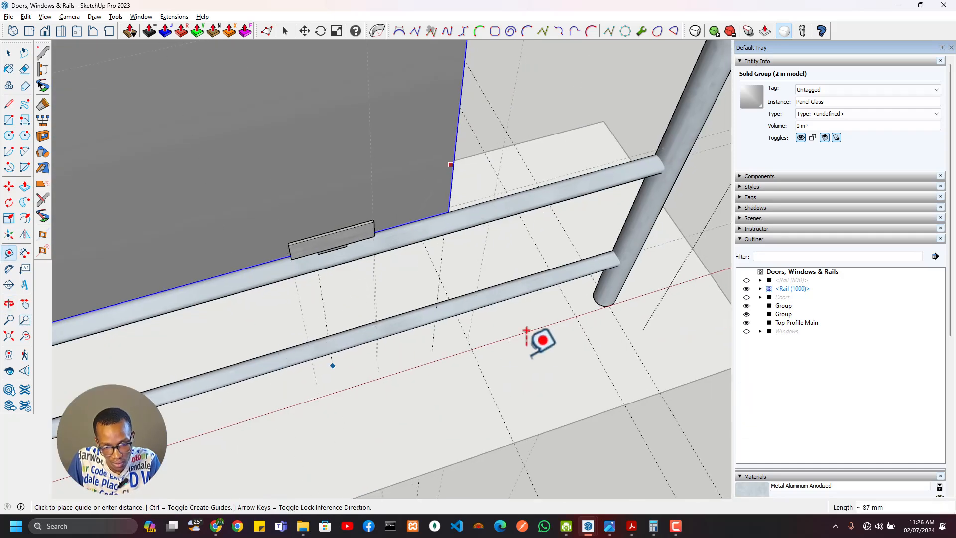
pyautogui.click(579, 318)
# Extend the glass panel's post-side end face 200 mm to the vertical guide with Push/Pull inside its group.
pyautogui.moveTo(610, 218); pyautogui.dragTo(442, 339, button='middle')
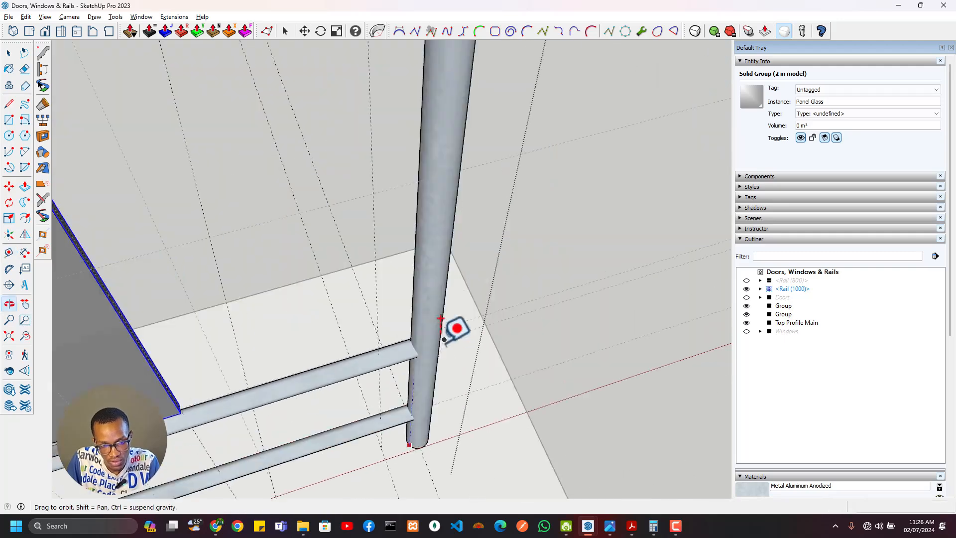
pyautogui.scroll(-1, 148, 337)
pyautogui.moveTo(325, 200); pyautogui.dragTo(230, 288, button='middle')
pyautogui.press('space')
pyautogui.doubleClick(230, 288)
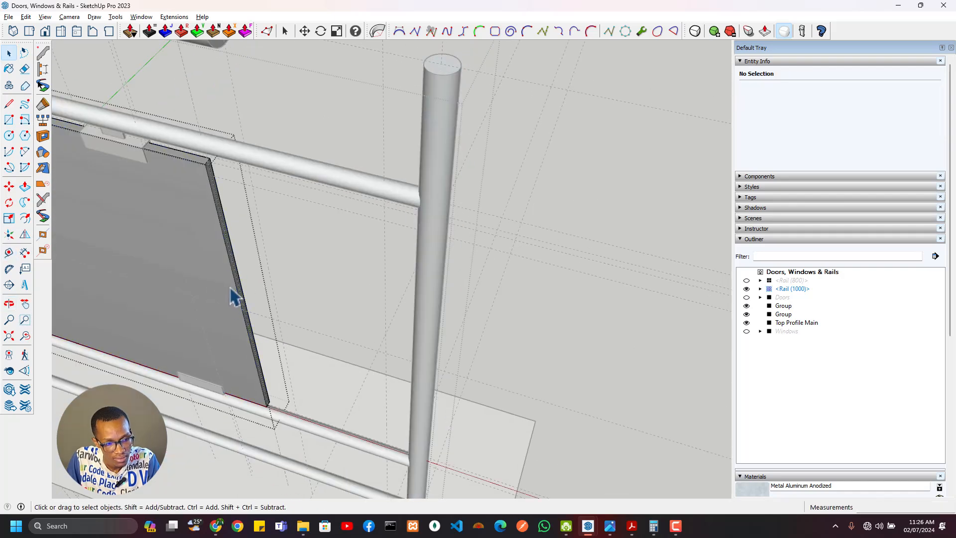
pyautogui.press('p')
pyautogui.click(242, 284)
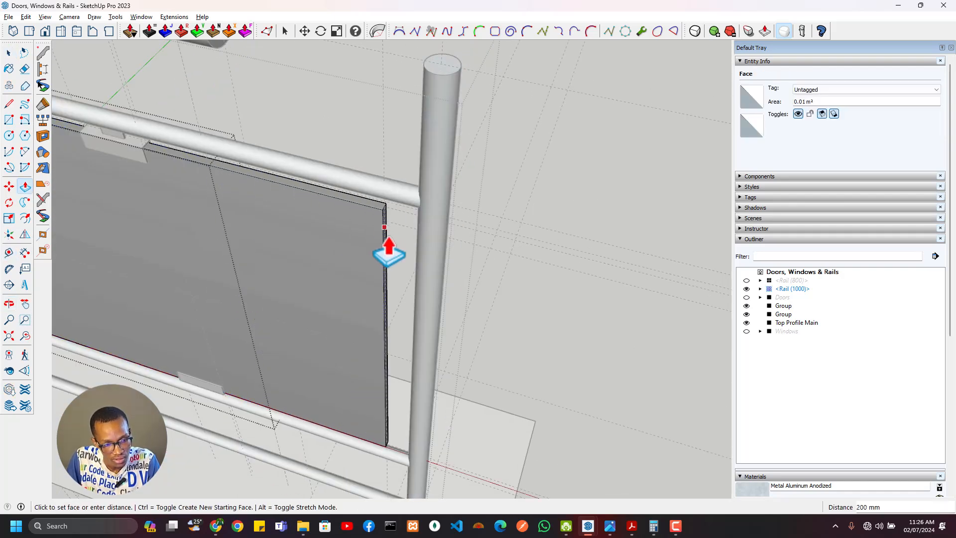
pyautogui.click(386, 252)
pyautogui.moveTo(386, 249); pyautogui.dragTo(335, 274, button='middle')
pyautogui.press('space')
pyautogui.click(487, 204)
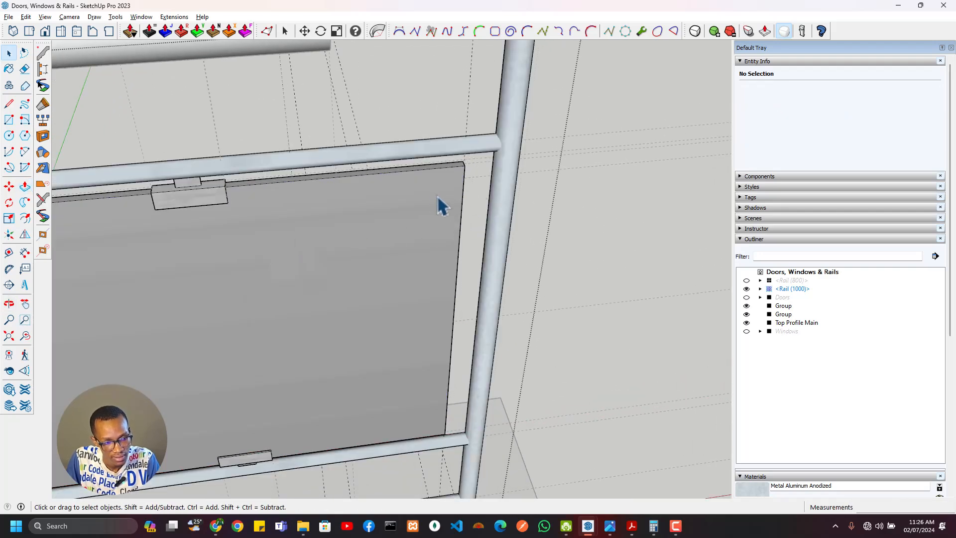
# Place a vertical guide 75 mm inward from the extended glass panel's post-side edge.
pyautogui.press('t')
pyautogui.click(462, 197)
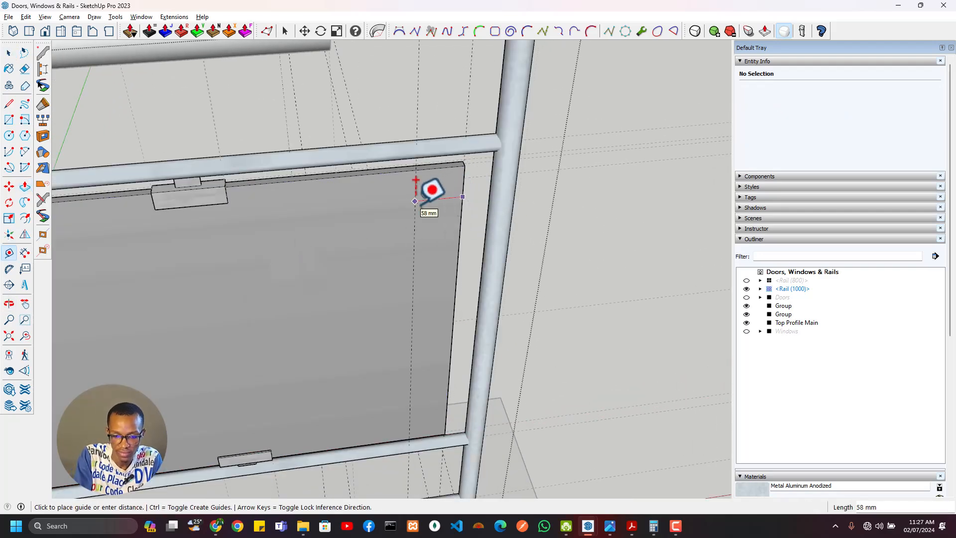
pyautogui.press('Return')
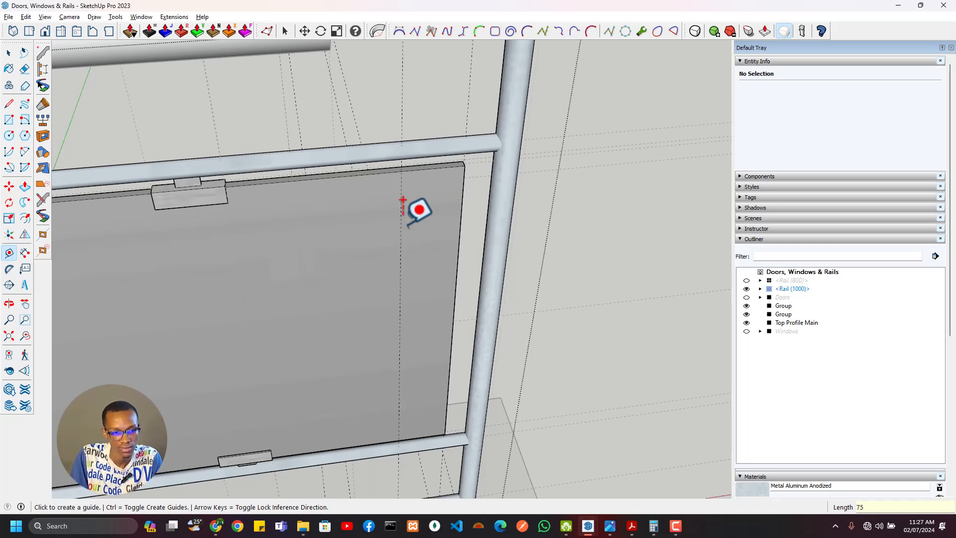
# Move the upper and lower post-side grips together inside the grip group until their outer edges meet the 75 mm guide.
pyautogui.press('space')
pyautogui.click(181, 222)
pyautogui.doubleClick(185, 199)
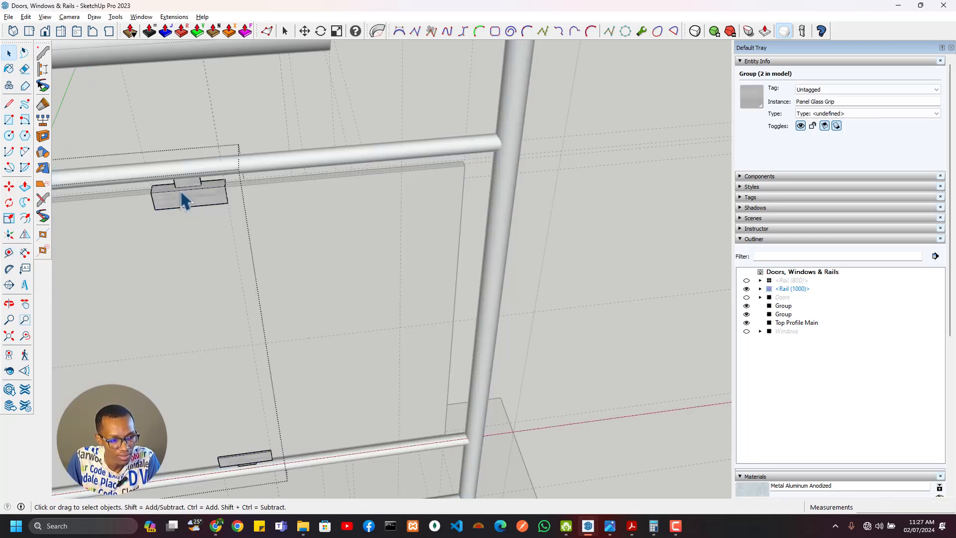
pyautogui.click(253, 454)
pyautogui.keyDown('ctrl'); pyautogui.click(256, 465); pyautogui.keyUp('ctrl')
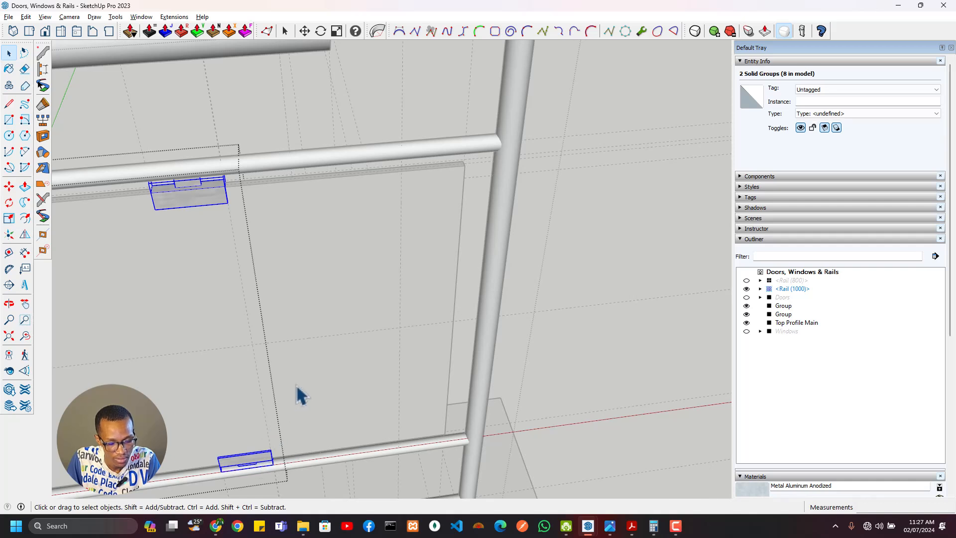
pyautogui.press('m')
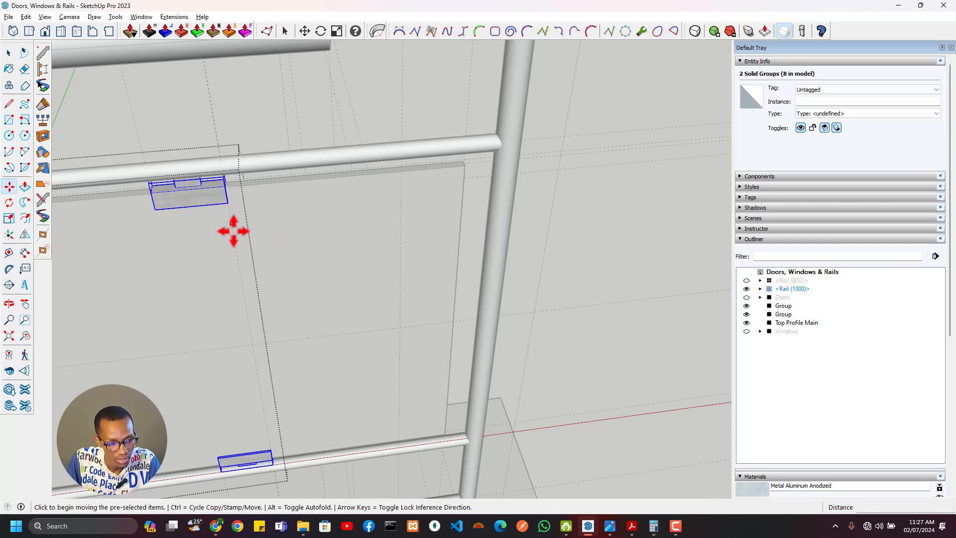
pyautogui.click(252, 344)
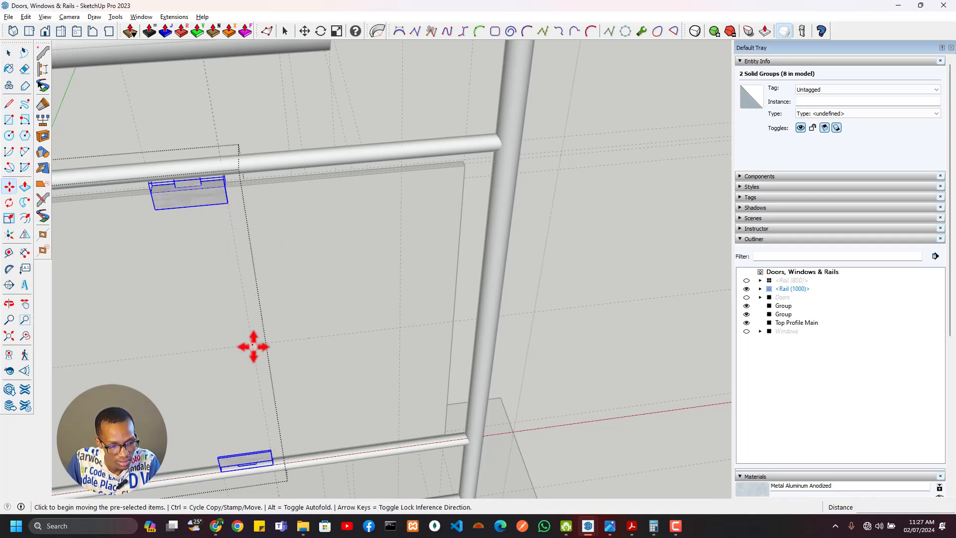
pyautogui.click(401, 329)
pyautogui.moveTo(501, 297); pyautogui.dragTo(348, 267, button='middle')
pyautogui.scroll(-3, 345, 263)
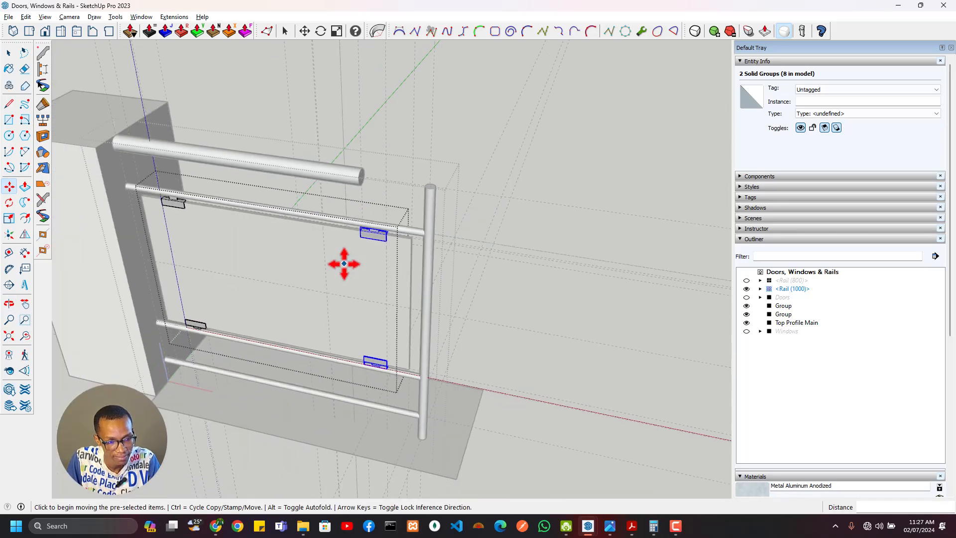
pyautogui.press('space')
pyautogui.press('Escape')
# Examine the widened Rail (1000) component, checking its glass panel, grips, rails and post against the top profile.
pyautogui.scroll(-2, 319, 323)
pyautogui.moveTo(319, 325); pyautogui.dragTo(271, 214, button='middle')
pyautogui.scroll(-3, 300, 280)
pyautogui.scroll(4, 305, 274)
pyautogui.scroll(-3, 301, 276)
pyautogui.scroll(3, 279, 223)
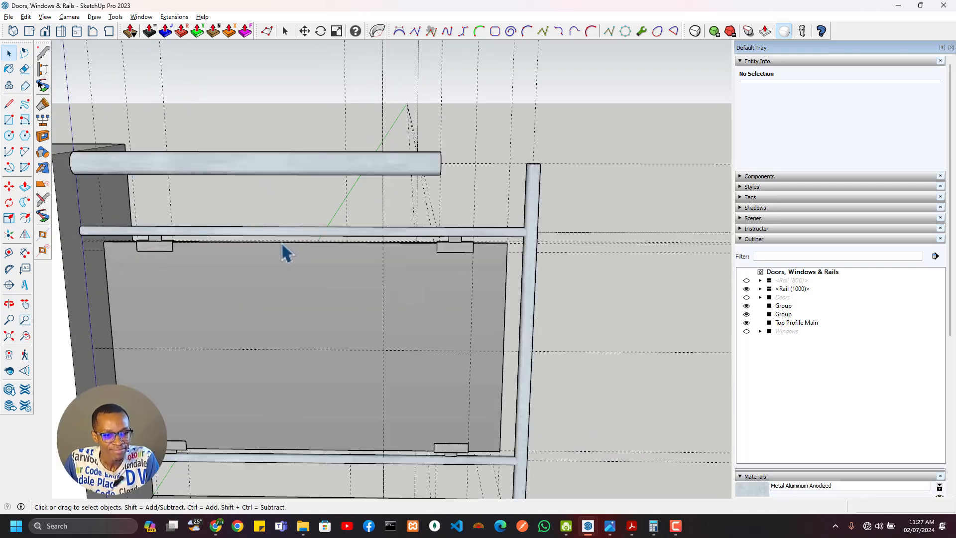
pyautogui.scroll(-3, 283, 249)
pyautogui.scroll(3, 163, 237)
pyautogui.click(578, 215)
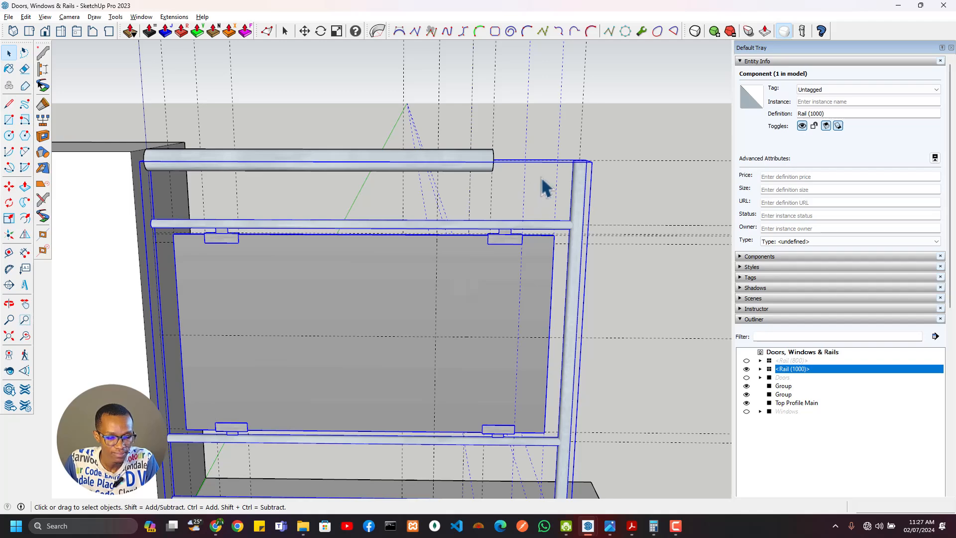
pyautogui.scroll(-3, 546, 207)
pyautogui.moveTo(546, 207); pyautogui.dragTo(518, 202, button='middle')
pyautogui.scroll(3, 465, 209)
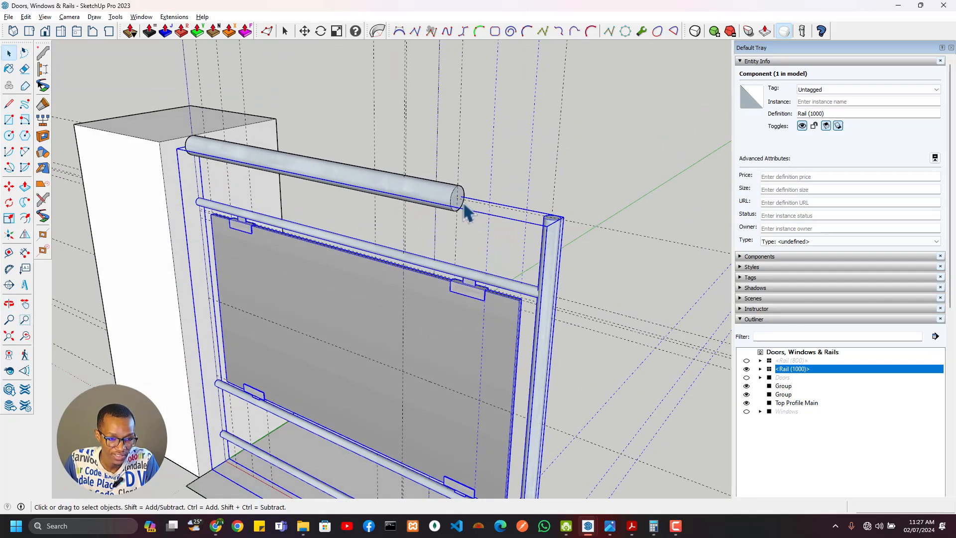
# Select the Top Profile Main group and delete all guides from the model.
pyautogui.click(461, 207)
pyautogui.click(464, 211)
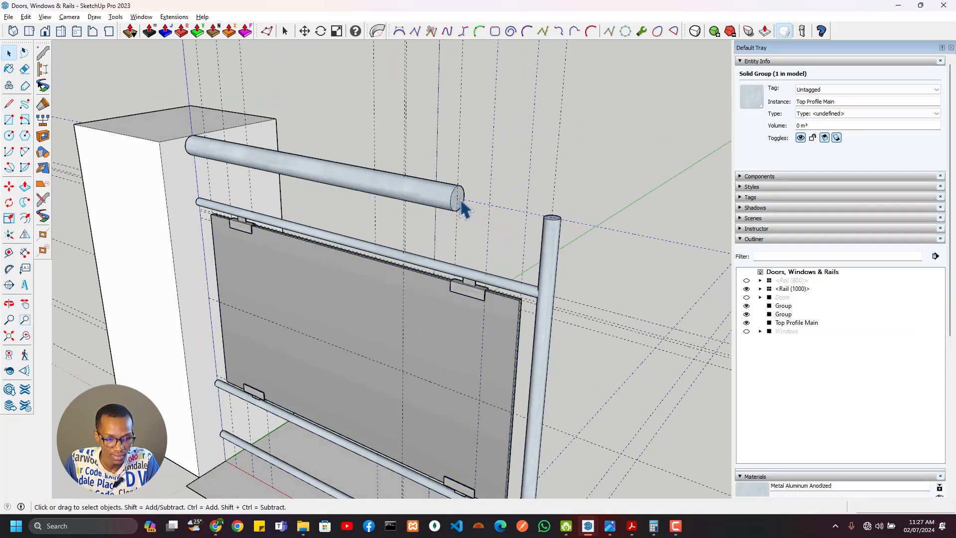
pyautogui.click(457, 205)
pyautogui.scroll(-3, 401, 213)
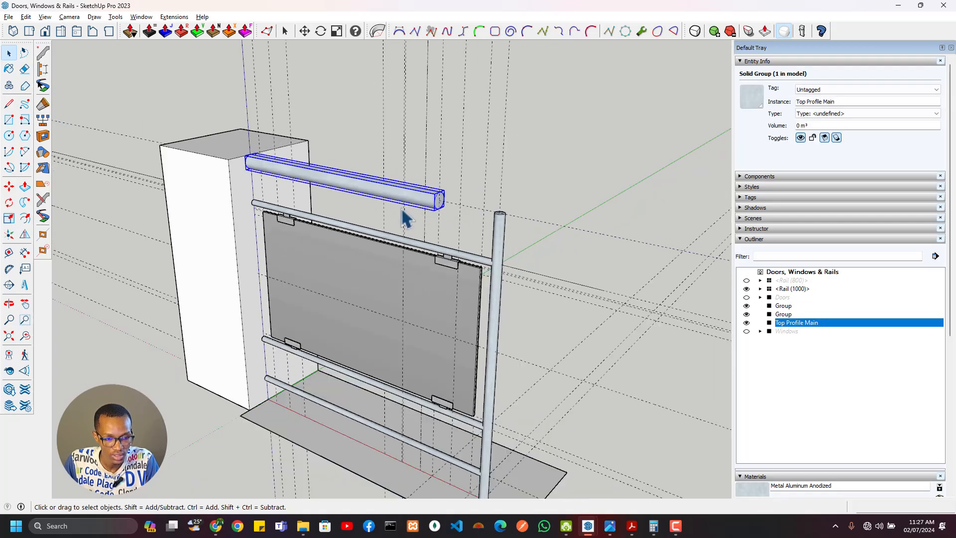
pyautogui.moveTo(401, 213); pyautogui.dragTo(272, 296, button='middle')
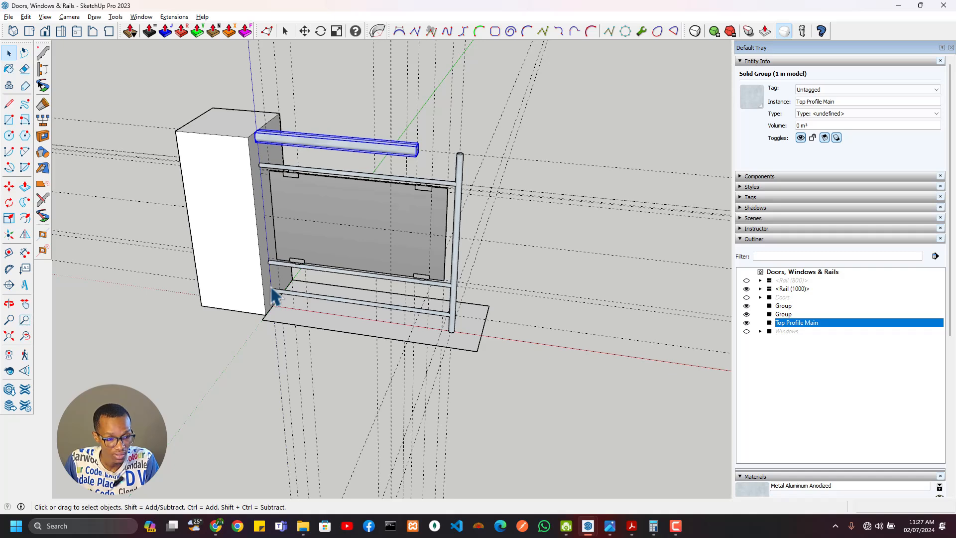
pyautogui.click(26, 17)
pyautogui.click(50, 107)
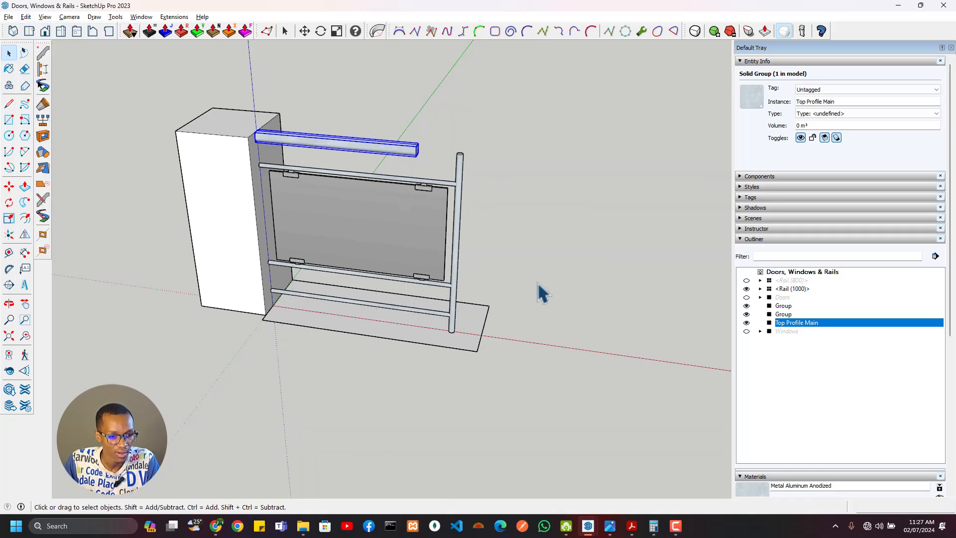
pyautogui.moveTo(540, 292); pyautogui.dragTo(495, 247, button='middle')
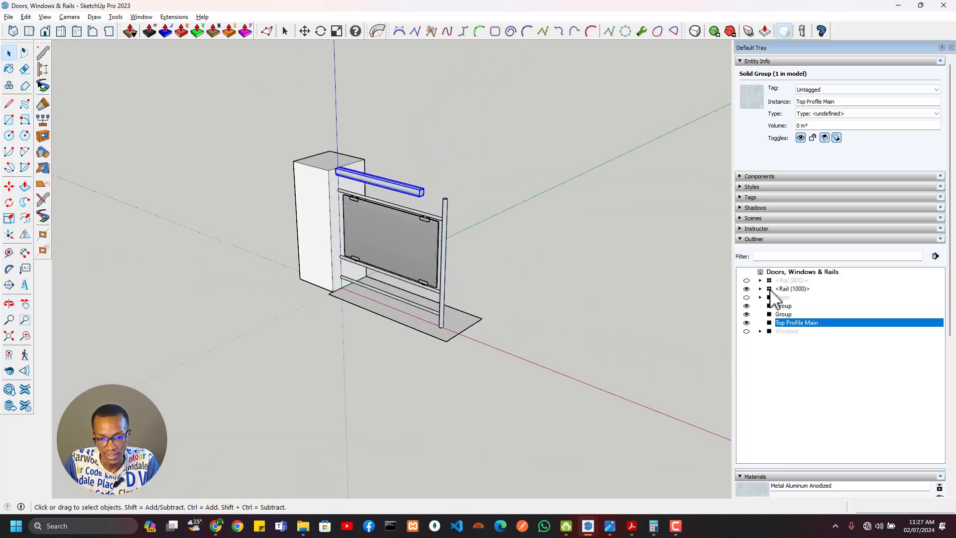
pyautogui.scroll(5, 460, 212)
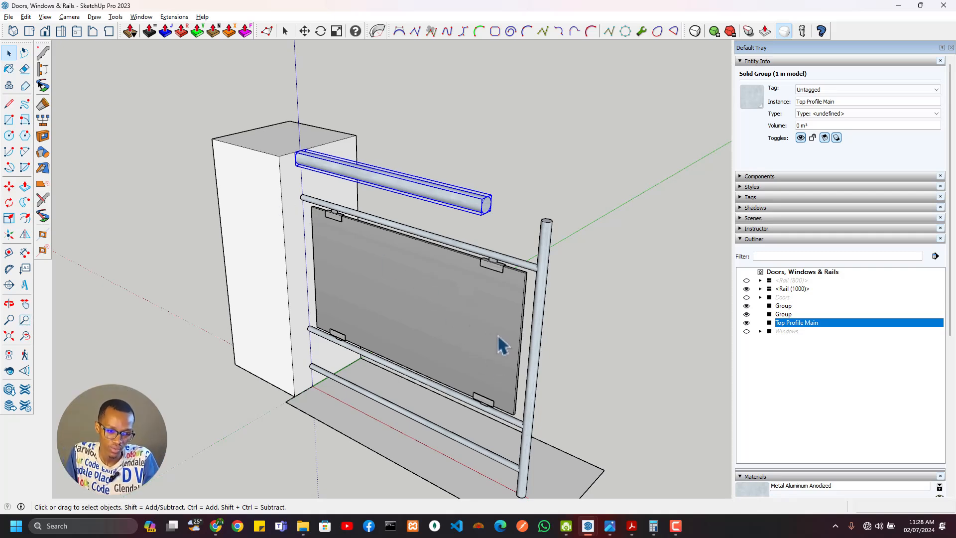
pyautogui.scroll(-3, 501, 344)
pyautogui.moveTo(478, 359)
pyautogui.mouseDown(button='middle')
pyautogui.moveTo(596, 420)
pyautogui.moveTo(587, 412)
pyautogui.mouseUp(button='middle')
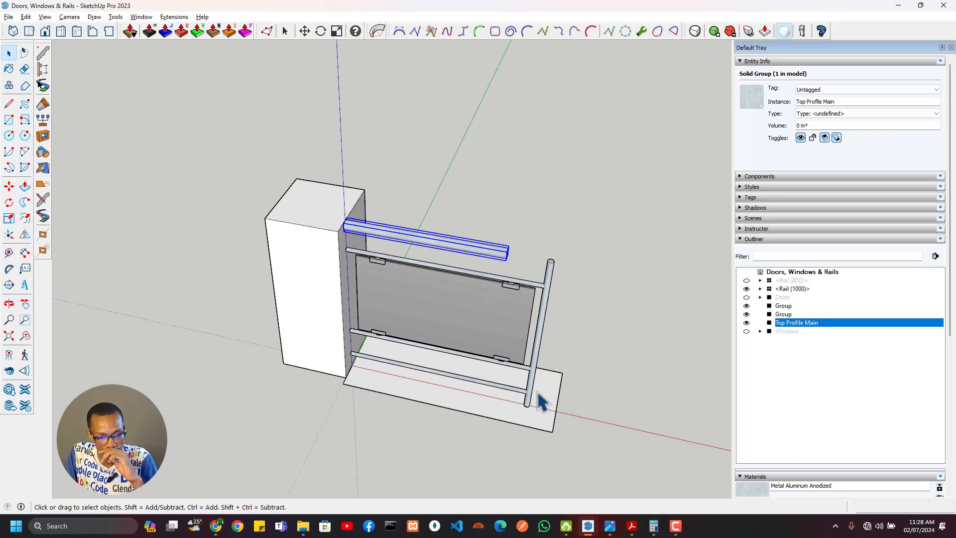
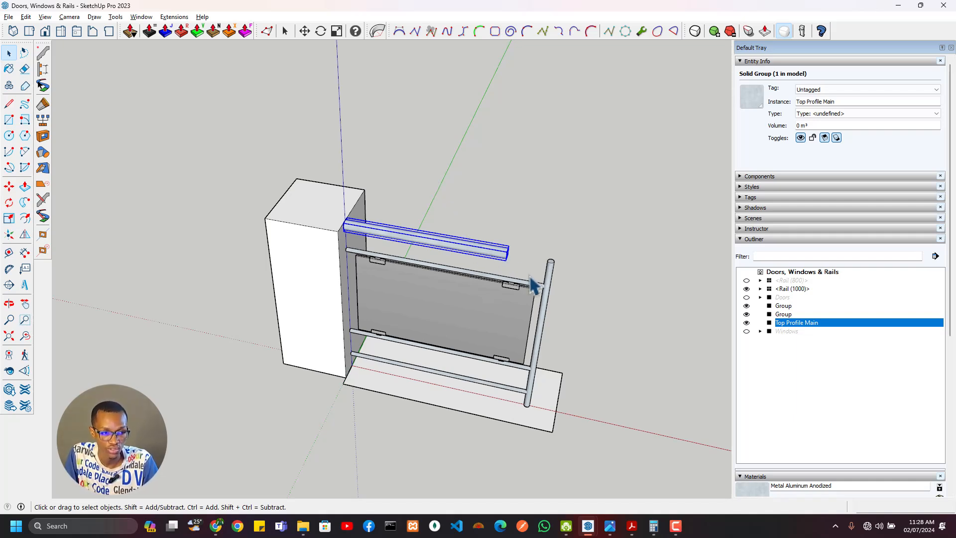
# Open the Rail (1000) component for editing.
pyautogui.scroll(4, 541, 290)
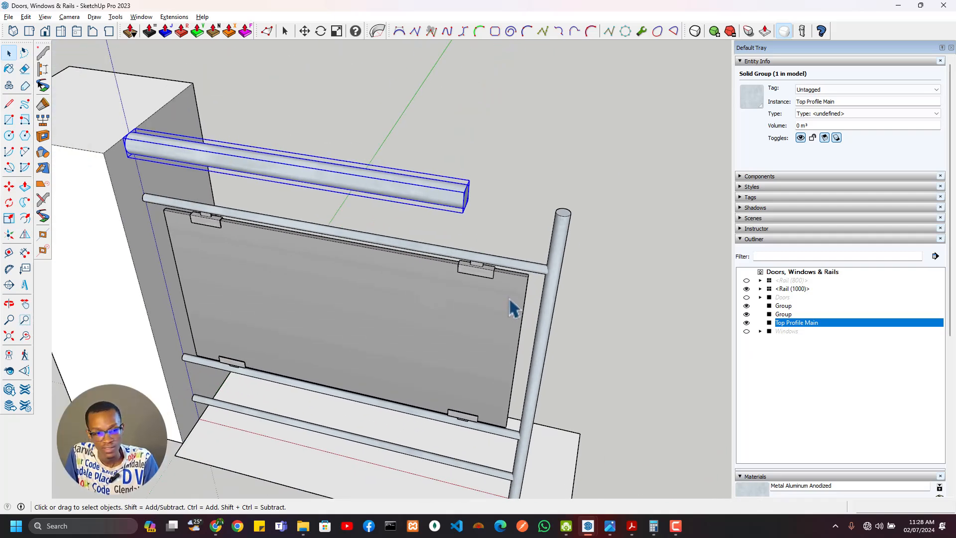
pyautogui.moveTo(551, 280); pyautogui.dragTo(372, 273, button='middle')
pyautogui.scroll(-2, 375, 278)
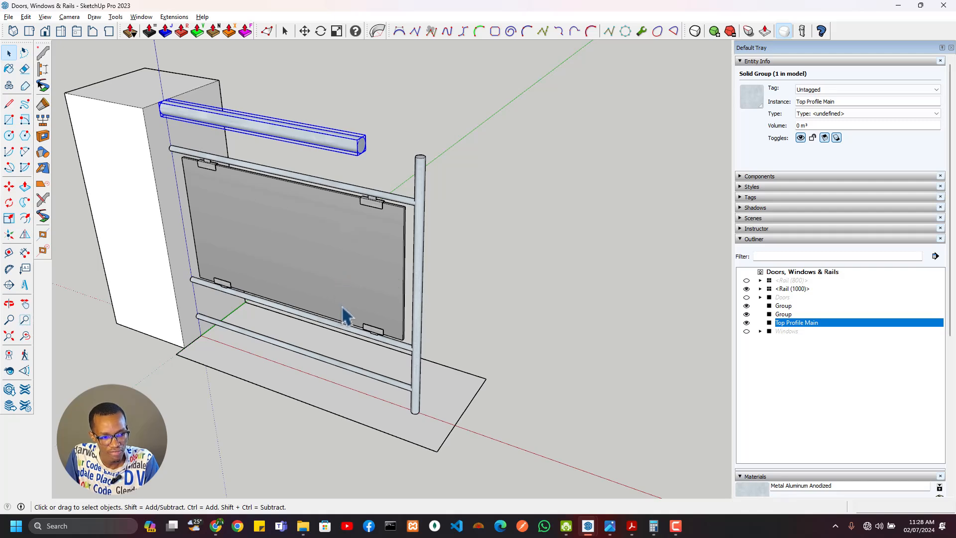
pyautogui.scroll(3, 354, 274)
pyautogui.click(346, 271)
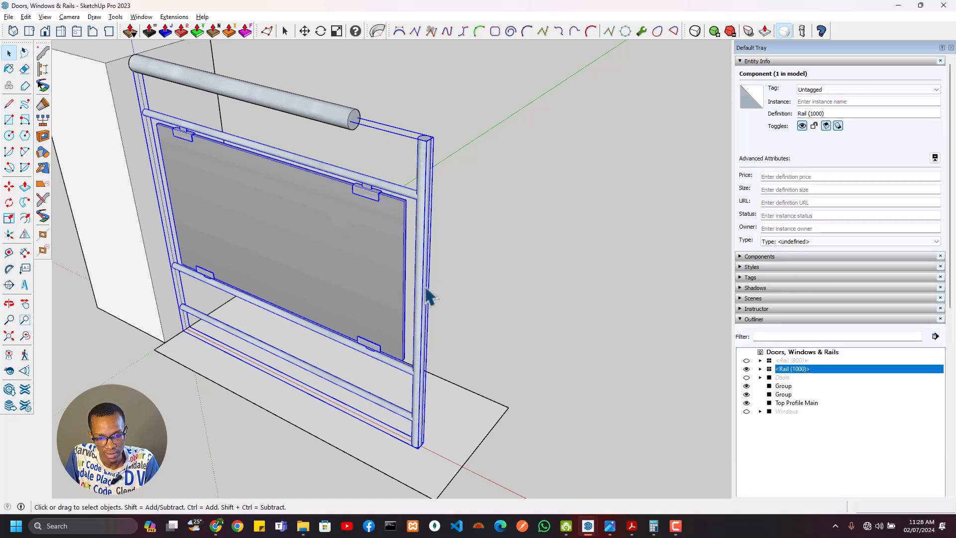
pyautogui.doubleClick(379, 290)
# Inspect the post's base and the two bottom rails inside the component, selecting each part in turn.
pyautogui.moveTo(408, 362); pyautogui.dragTo(439, 352, button='middle')
pyautogui.scroll(3, 272, 315)
pyautogui.moveTo(344, 351); pyautogui.dragTo(468, 406, button='middle')
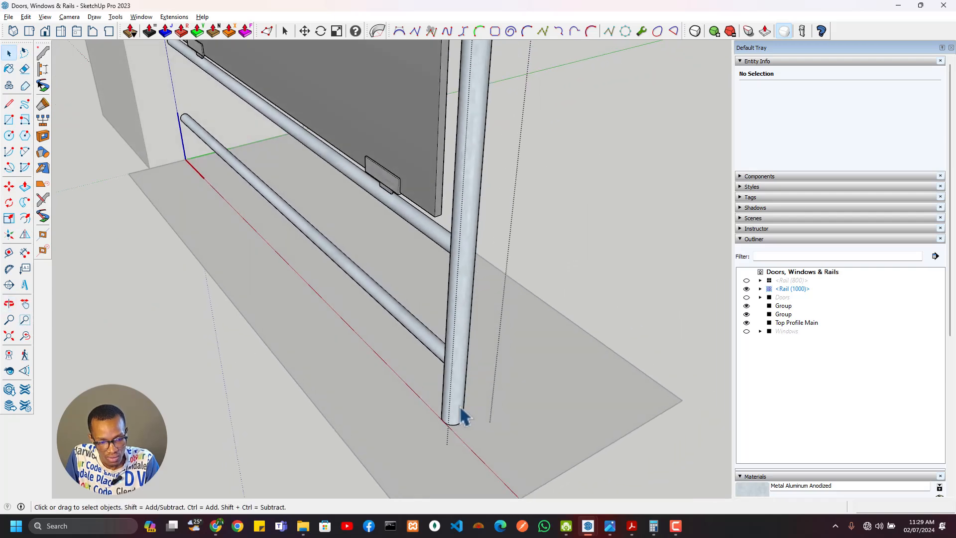
pyautogui.click(459, 407)
pyautogui.click(429, 336)
pyautogui.click(440, 239)
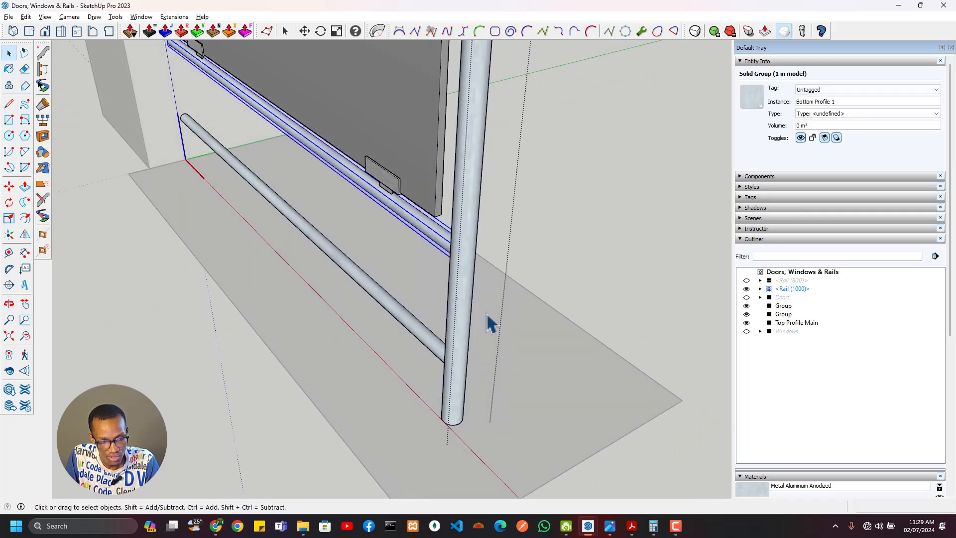
# Place a guide parallel to the floor's short end edge, touching the outer side of the post's base.
pyautogui.moveTo(488, 324); pyautogui.dragTo(434, 391, button='middle')
pyautogui.scroll(3, 478, 378)
pyautogui.press('t')
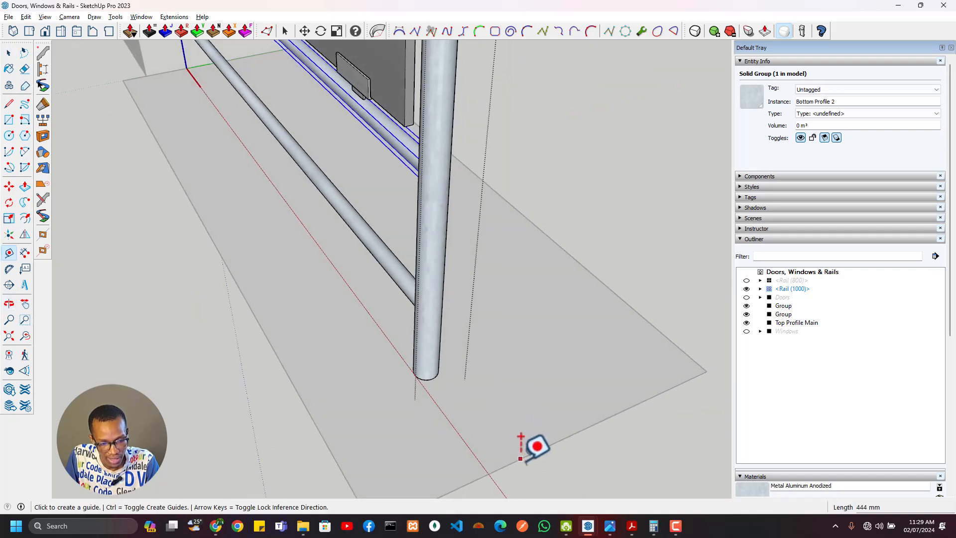
pyautogui.click(519, 459)
pyautogui.scroll(5, 467, 398)
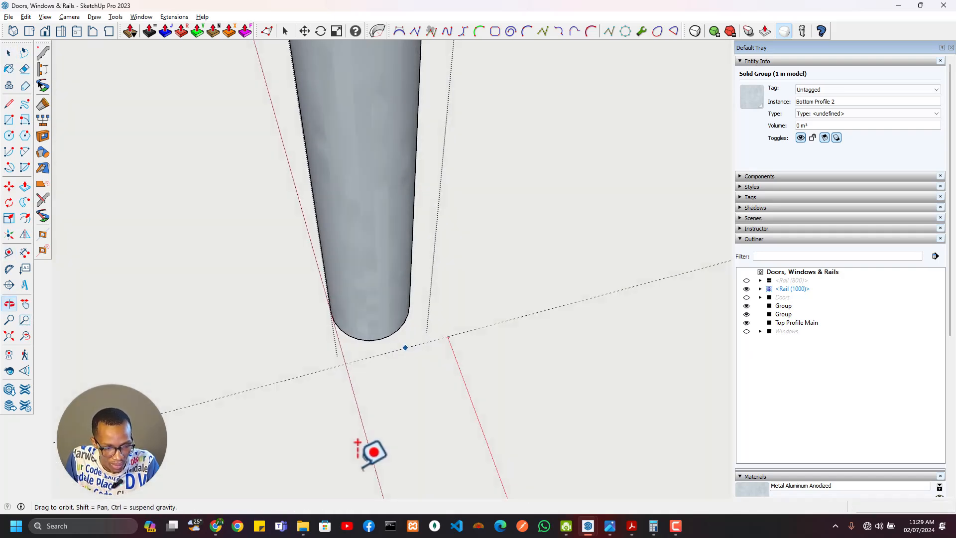
pyautogui.click(385, 324)
# Place a guide parallel to the red axis, offset about 30 mm to touch the post base's far side.
pyautogui.moveTo(420, 367); pyautogui.dragTo(367, 363, button='middle')
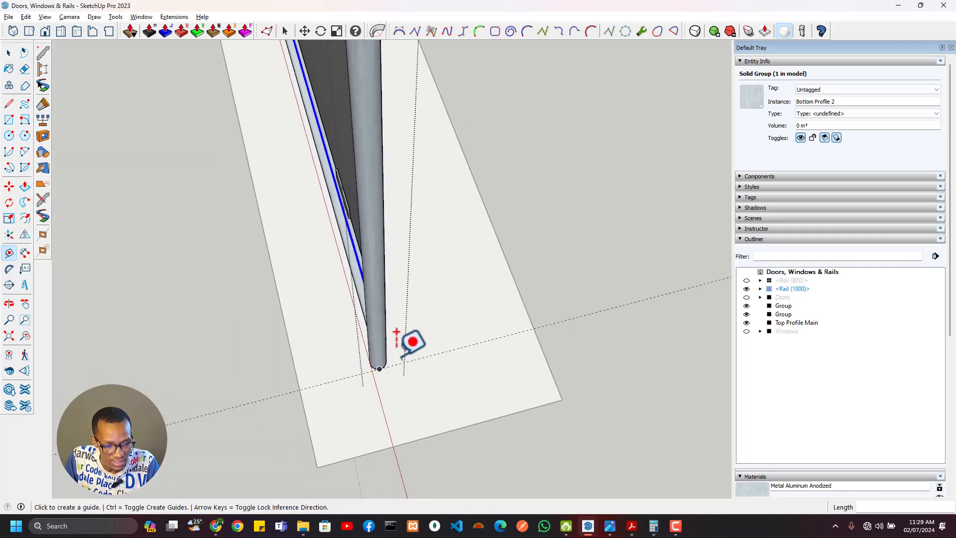
pyautogui.moveTo(411, 336); pyautogui.dragTo(371, 343, button='middle')
pyautogui.click(426, 381)
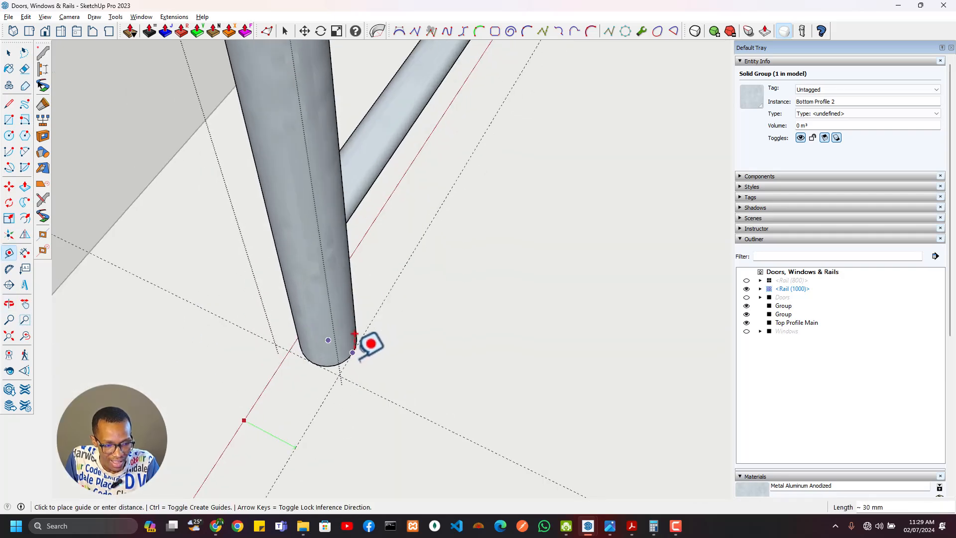
pyautogui.scroll(4, 355, 354)
pyautogui.click(359, 351)
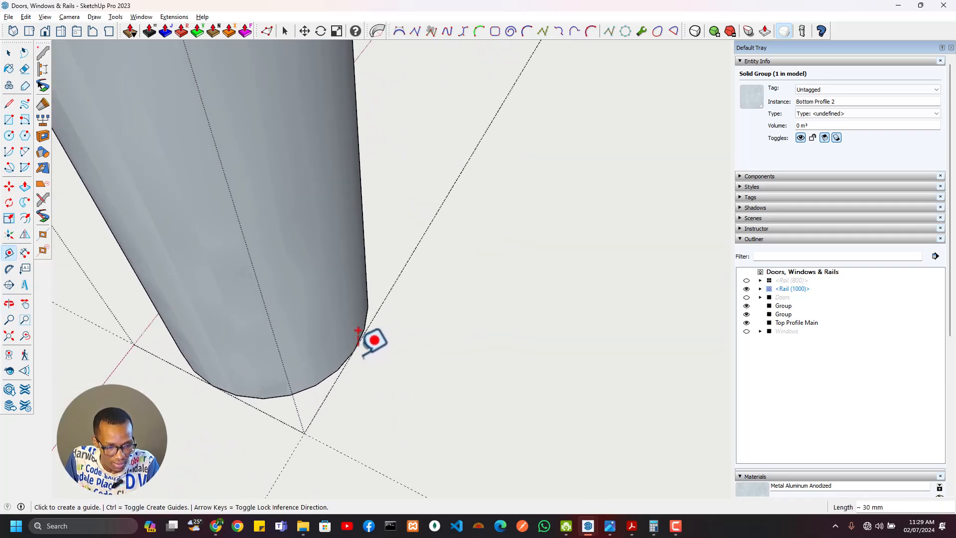
pyautogui.scroll(-2, 381, 342)
pyautogui.scroll(-3, 378, 328)
# Place another guide along the red axis at the post base's near side, about 30 mm from the parallel guide.
pyautogui.press('r')
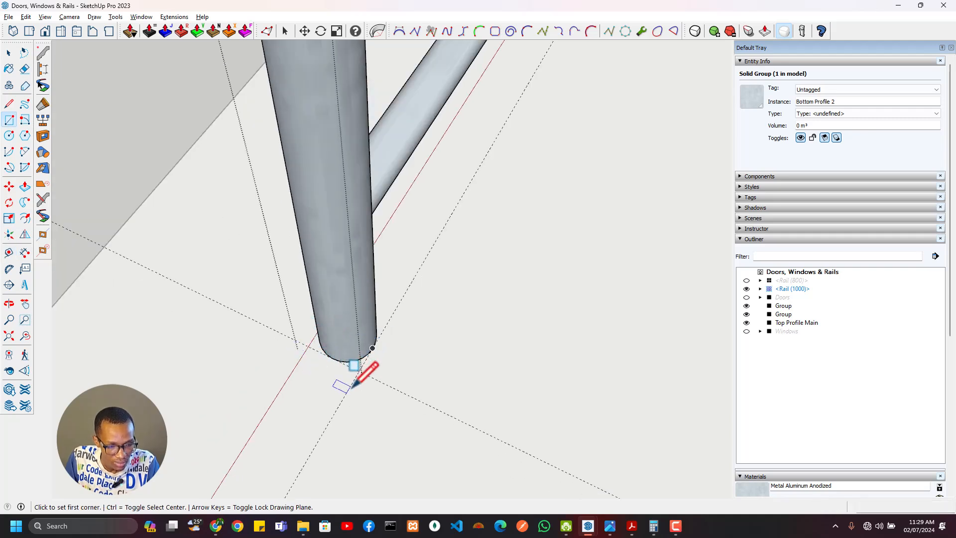
pyautogui.press('t')
pyautogui.click(401, 298)
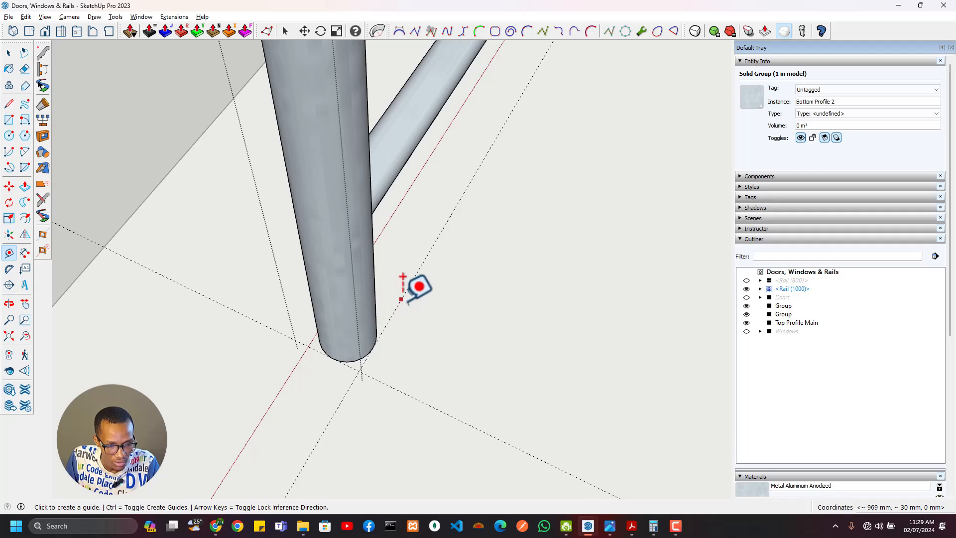
pyautogui.click(299, 367)
pyautogui.moveTo(299, 371); pyautogui.dragTo(376, 366, button='middle')
# Draw a floor rectangle between the post-width guides, from the guide corner at the post's base to the wall.
pyautogui.press('r')
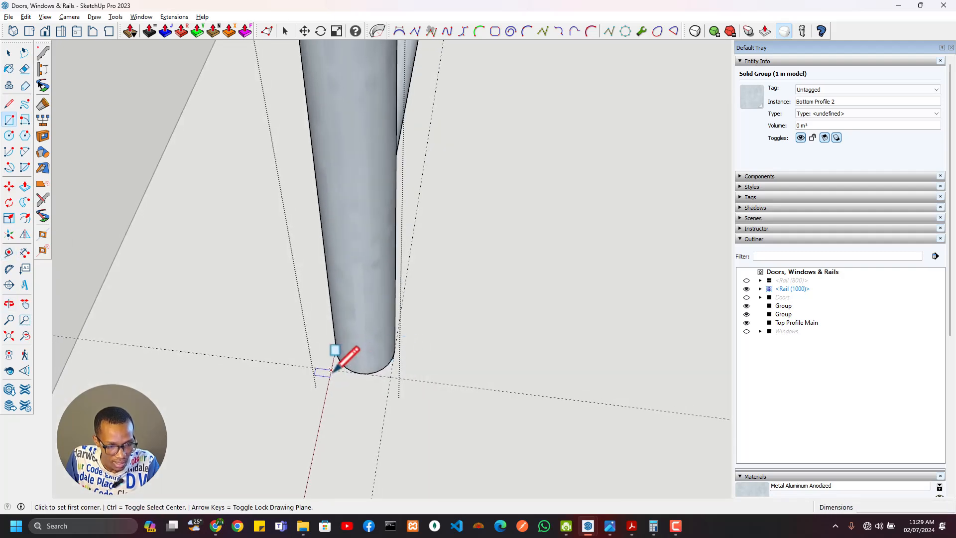
pyautogui.click(331, 370)
pyautogui.moveTo(516, 207); pyautogui.dragTo(403, 316, button='middle')
pyautogui.click(471, 220)
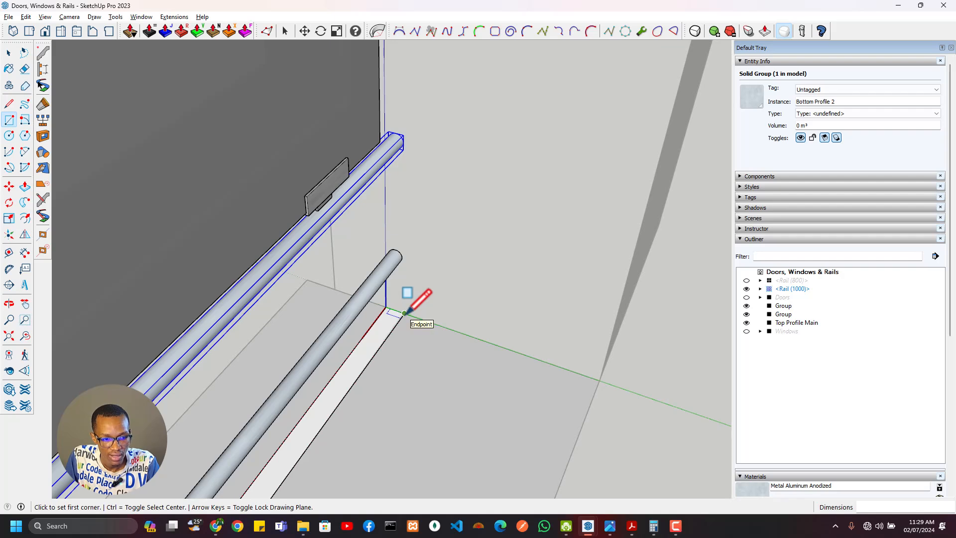
# Draw an upright rectangle against the wall, 1000 mm high and about 31 mm wide, rising from the floor strip's end.
pyautogui.press('t')
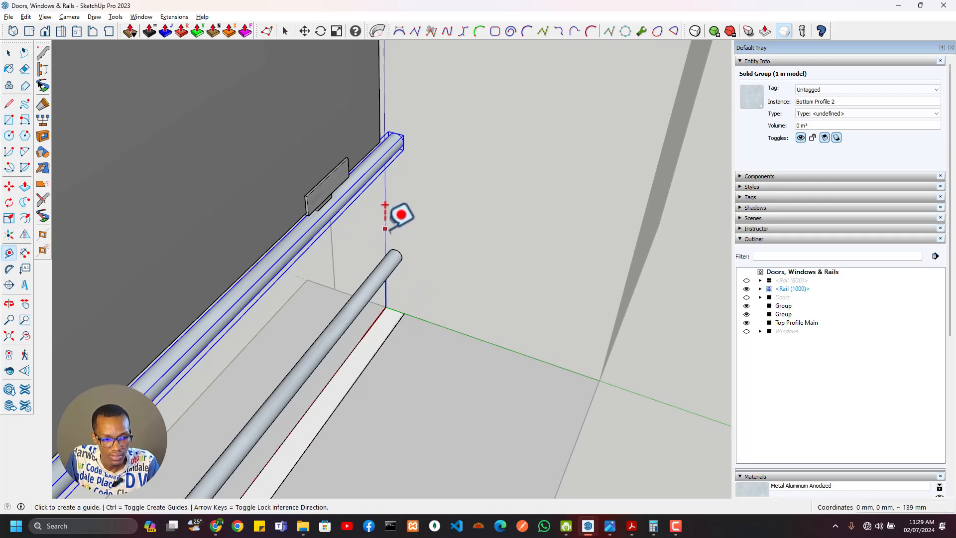
pyautogui.press('r')
pyautogui.click(398, 310)
pyautogui.moveTo(420, 162); pyautogui.dragTo(458, 283, button='middle')
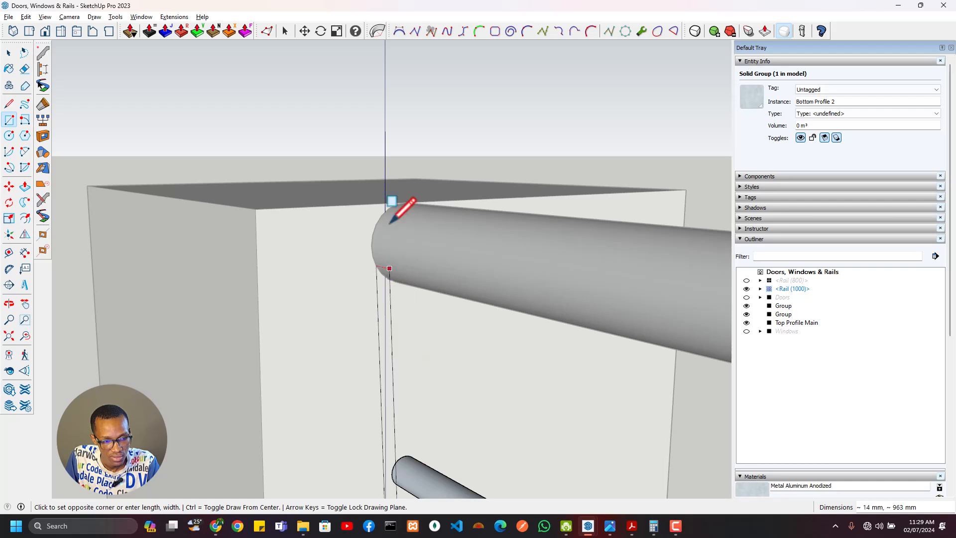
pyautogui.click(384, 203)
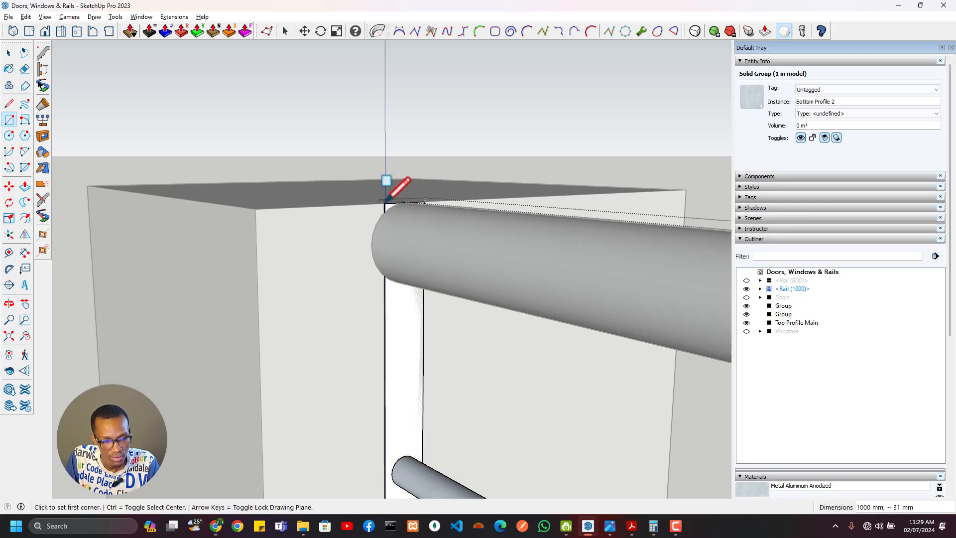
# Delete the faces of the upright wall rectangle and the floor rectangle, keeping their outline edges.
pyautogui.scroll(-4, 380, 287)
pyautogui.moveTo(399, 295); pyautogui.dragTo(403, 240, button='middle')
pyautogui.press('space')
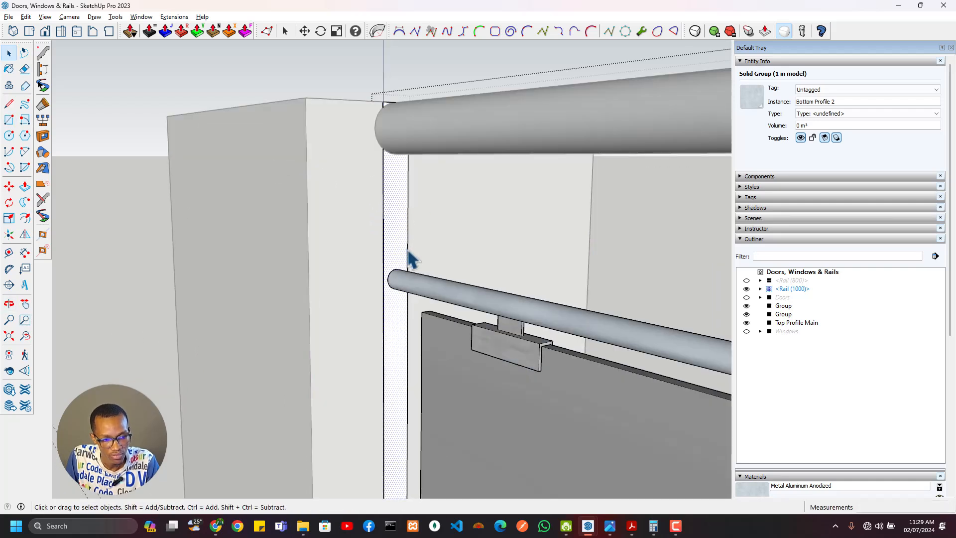
pyautogui.click(413, 254)
pyautogui.click(385, 254)
pyautogui.scroll(-6, 393, 272)
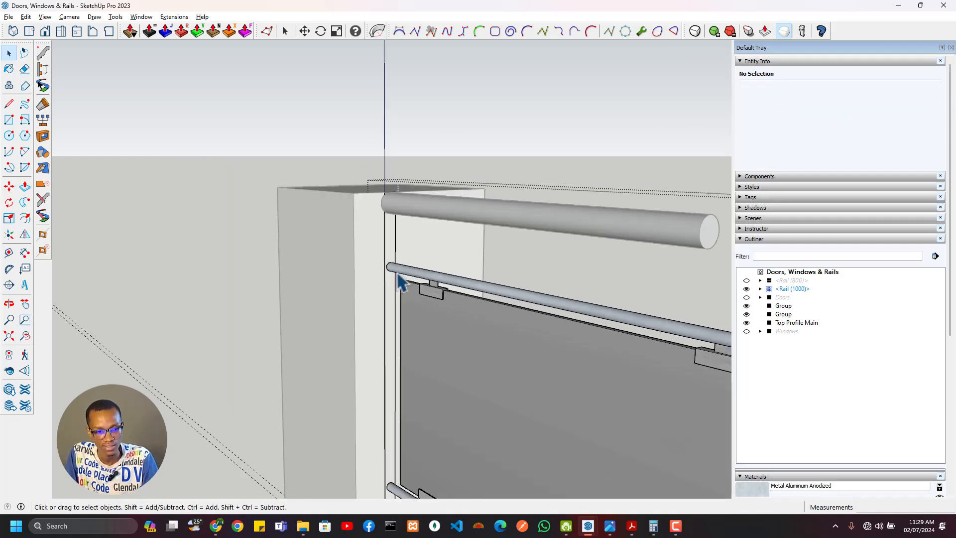
pyautogui.moveTo(389, 296); pyautogui.dragTo(387, 294, button='middle')
pyautogui.scroll(4, 419, 391)
pyautogui.moveTo(420, 399); pyautogui.dragTo(416, 473, button='middle')
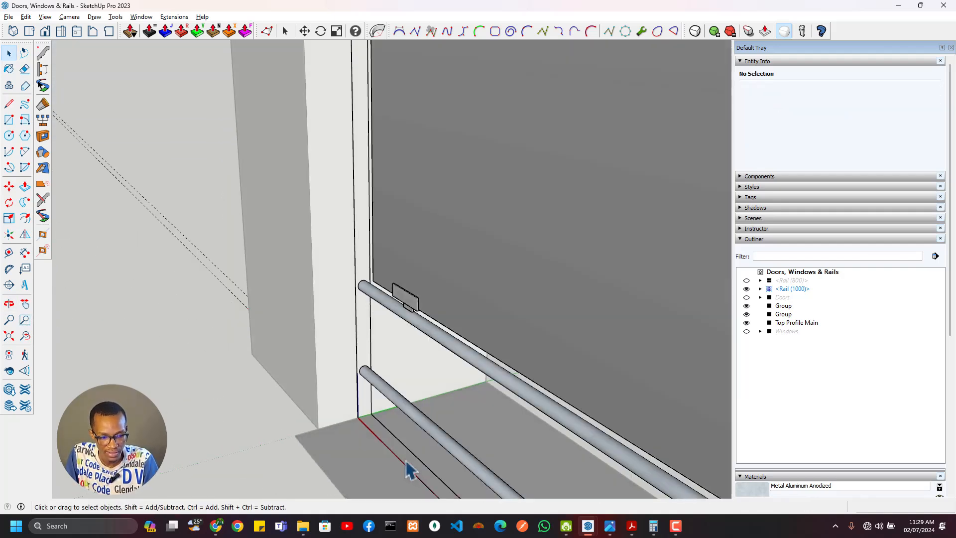
pyautogui.click(408, 469)
pyautogui.click(402, 411)
# Close the Rail (1000) component and check its added outlines around the post's base.
pyautogui.scroll(-6, 400, 421)
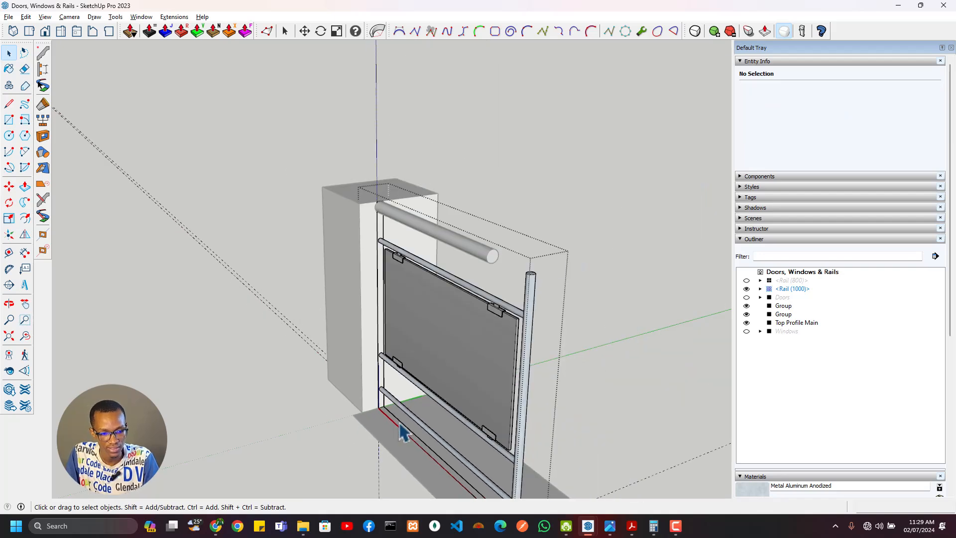
pyautogui.keyDown('shift'); pyautogui.moveTo(399, 424); pyautogui.dragTo(397, 231, button='middle'); pyautogui.keyUp('shift')
pyautogui.click(503, 308)
pyautogui.scroll(7, 518, 281)
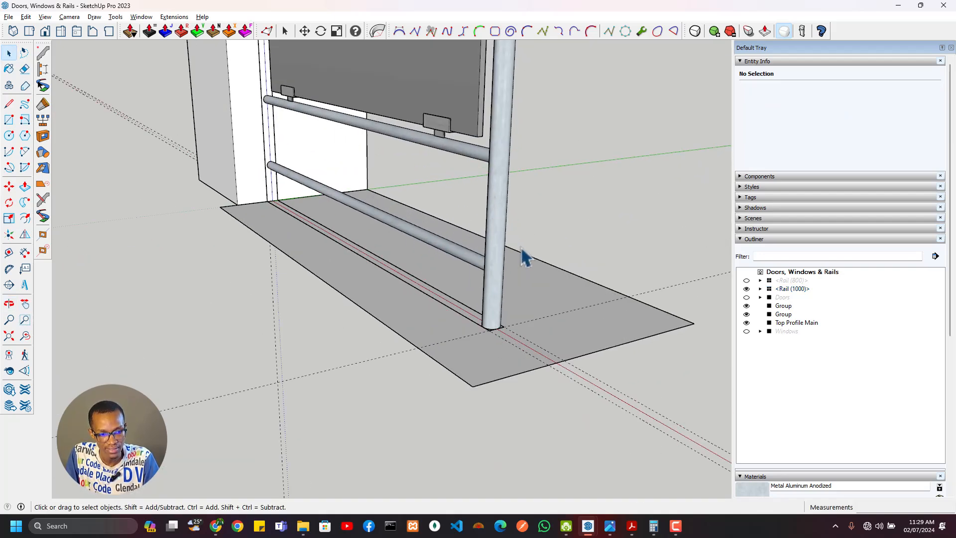
pyautogui.moveTo(479, 366); pyautogui.dragTo(482, 358, button='middle')
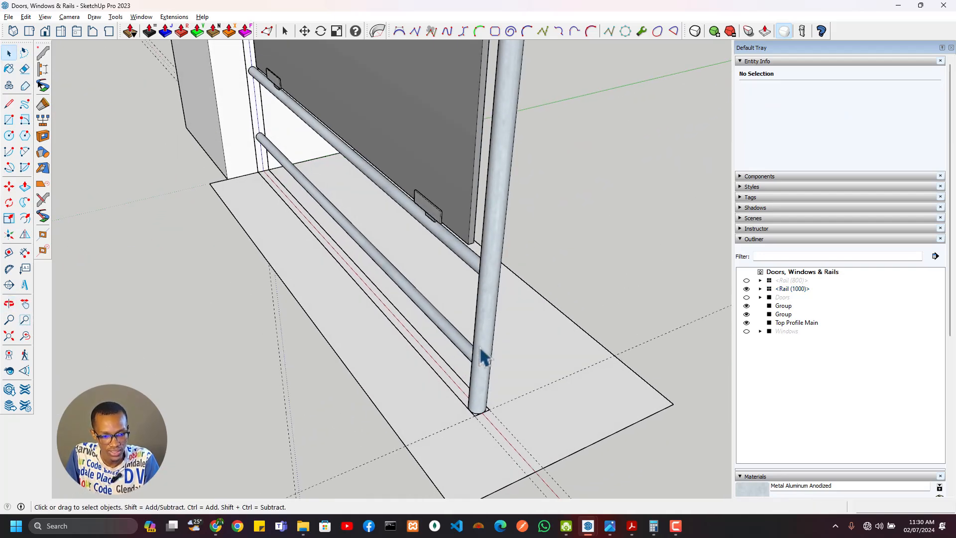
# Try moving the Rail (1000) component about 430 mm across the floor by its wall-side bottom corner.
pyautogui.click(461, 405)
pyautogui.scroll(5, 473, 441)
pyautogui.press('m')
pyautogui.scroll(3, 492, 442)
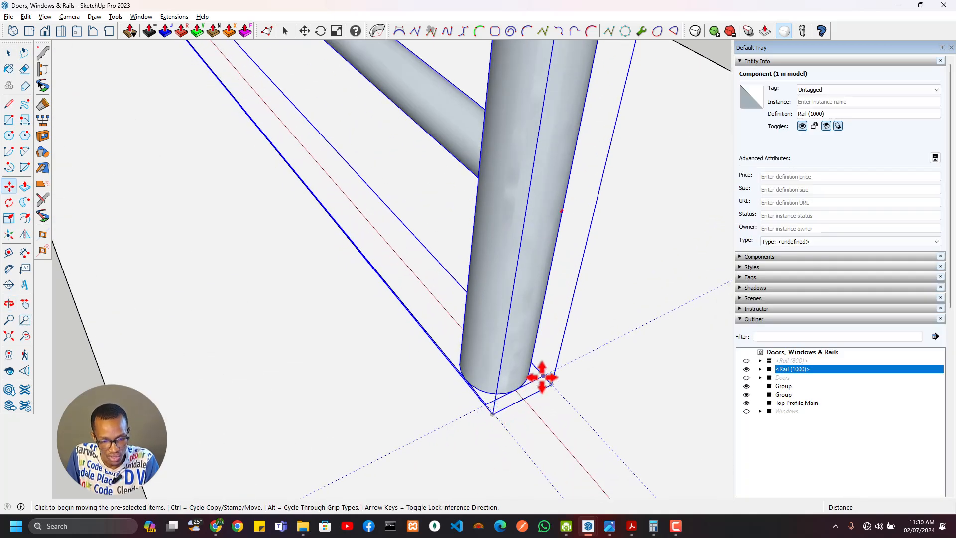
pyautogui.scroll(-3, 330, 286)
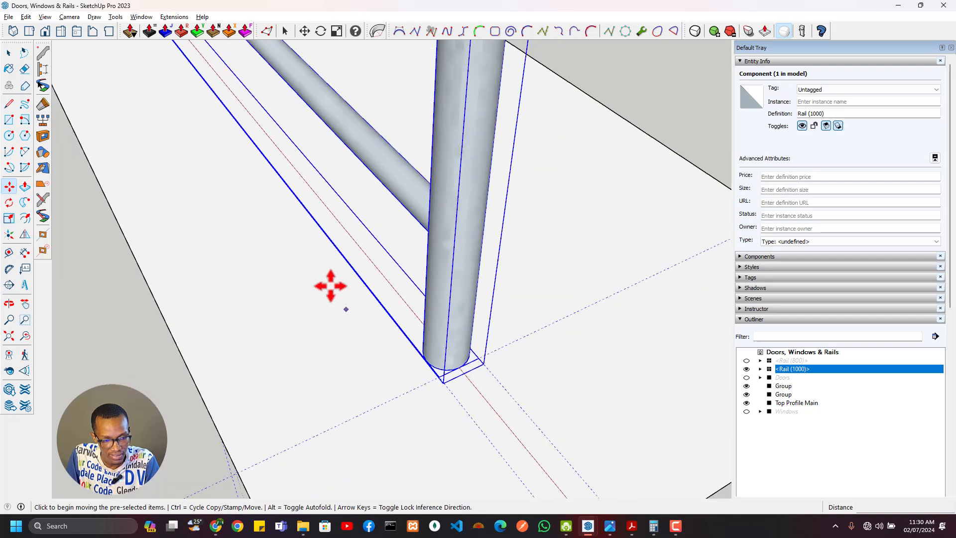
pyautogui.moveTo(330, 285); pyautogui.dragTo(448, 386, button='middle')
pyautogui.moveTo(369, 223); pyautogui.dragTo(538, 485, button='middle')
pyautogui.scroll(-3, 277, 198)
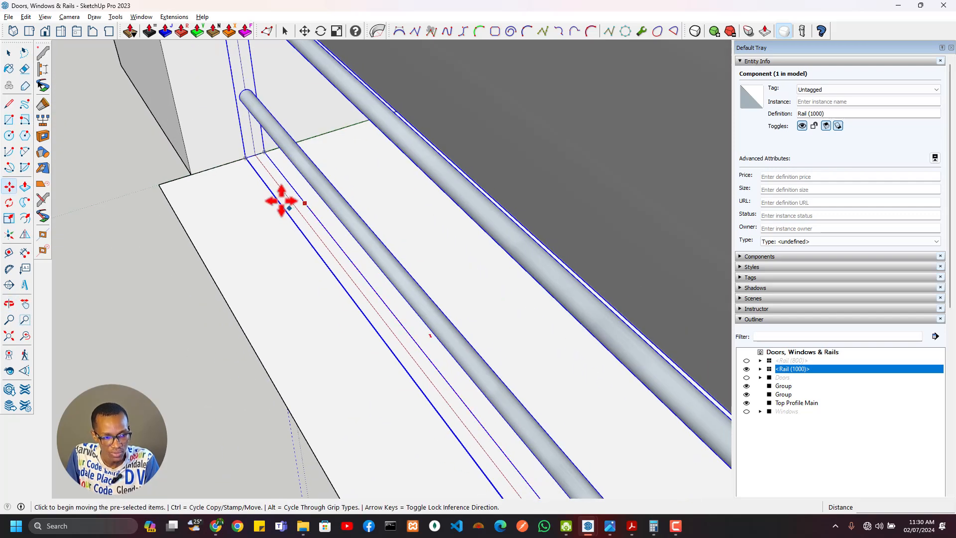
pyautogui.click(248, 158)
pyautogui.click(499, 270)
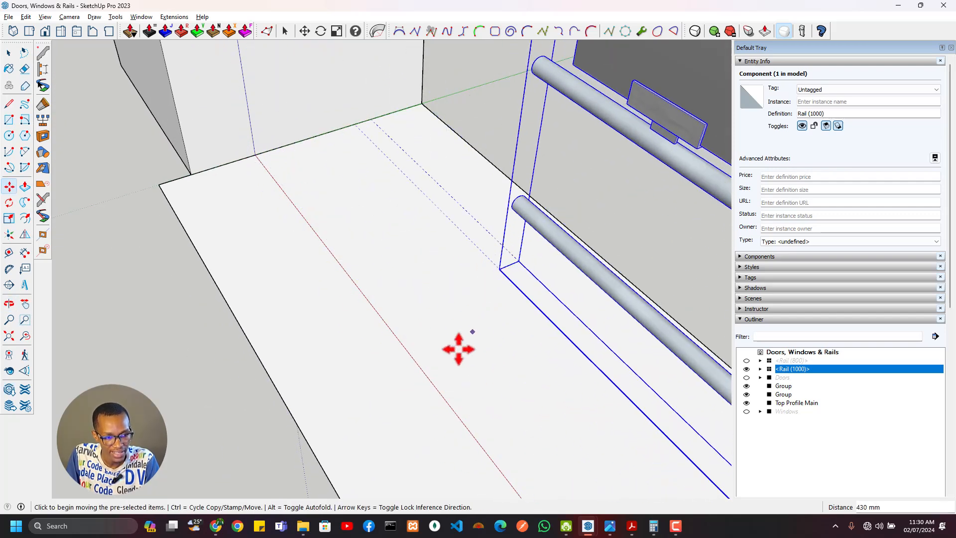
# Check the outline corners of the moved Rail (1000) component and undo the move.
pyautogui.moveTo(529, 171); pyautogui.dragTo(471, 362, button='middle')
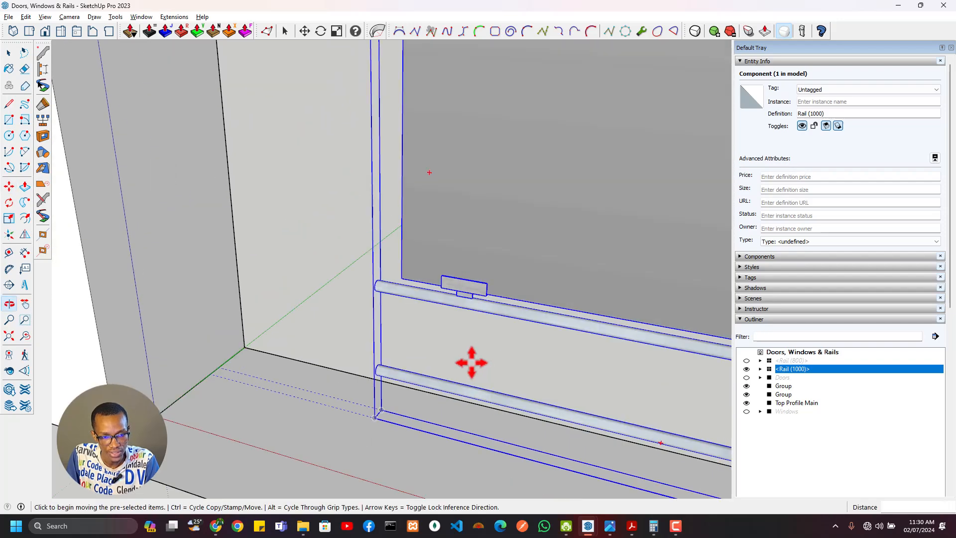
pyautogui.moveTo(471, 305); pyautogui.dragTo(354, 306, button='middle')
pyautogui.moveTo(375, 225); pyautogui.dragTo(354, 351, button='middle')
pyautogui.press('space')
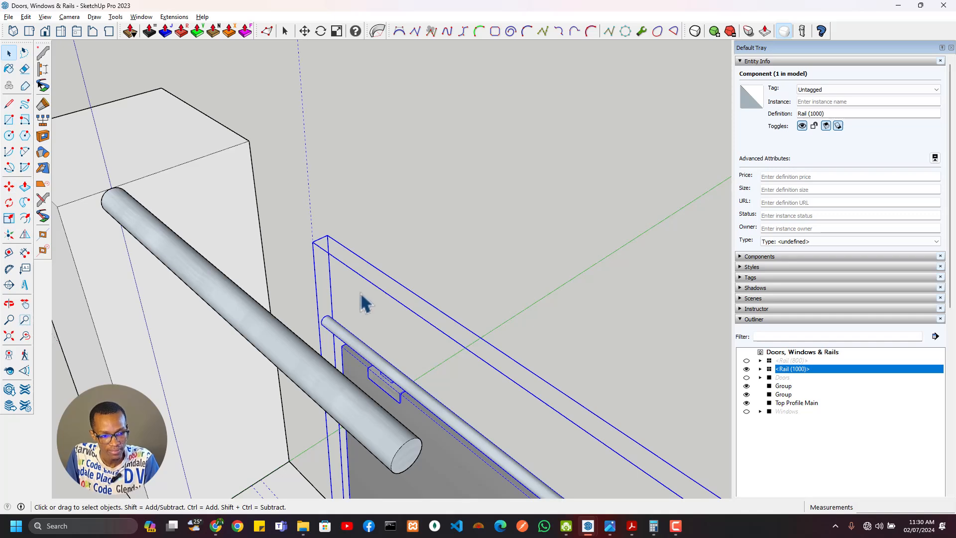
pyautogui.click(387, 182)
pyautogui.scroll(-2, 324, 298)
pyautogui.moveTo(326, 304); pyautogui.dragTo(410, 306, button='middle')
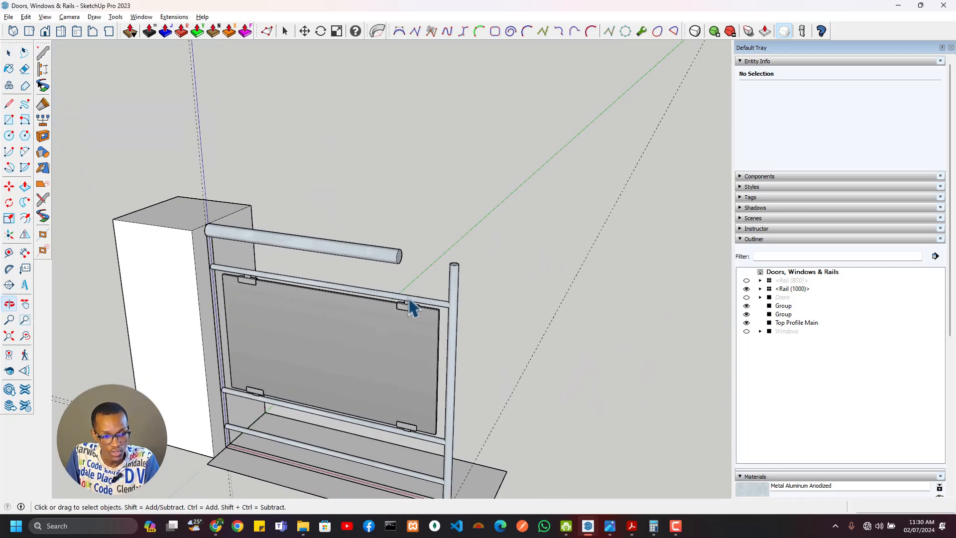
# Hide the Rail (1000) component and show the Rail (800) component.
pyautogui.click(746, 289)
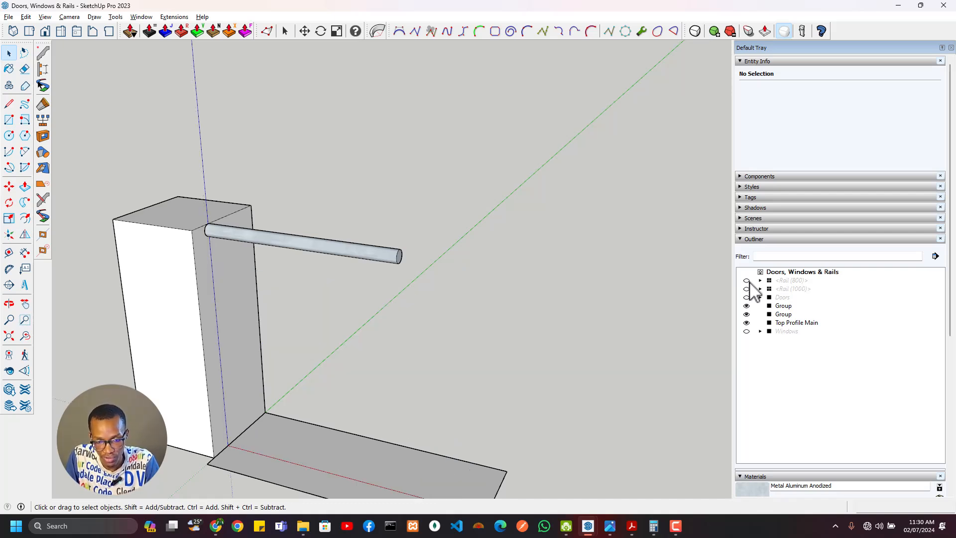
pyautogui.click(746, 281)
pyautogui.scroll(-3, 478, 299)
pyautogui.scroll(8, 429, 413)
pyautogui.moveTo(427, 411)
pyautogui.mouseDown(button='middle')
pyautogui.moveTo(426, 448)
pyautogui.moveTo(431, 416)
pyautogui.mouseUp(button='middle')
# Place a guide about 343 mm in from the floor's short end edge, touching the Rail (800) post's outer side.
pyautogui.press('t')
pyautogui.scroll(4, 397, 388)
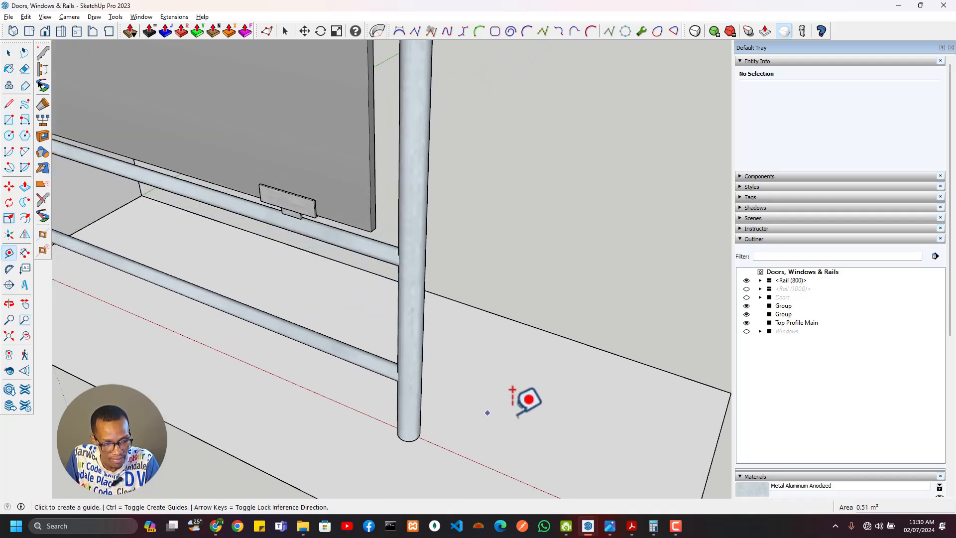
pyautogui.click(712, 459)
pyautogui.scroll(6, 499, 470)
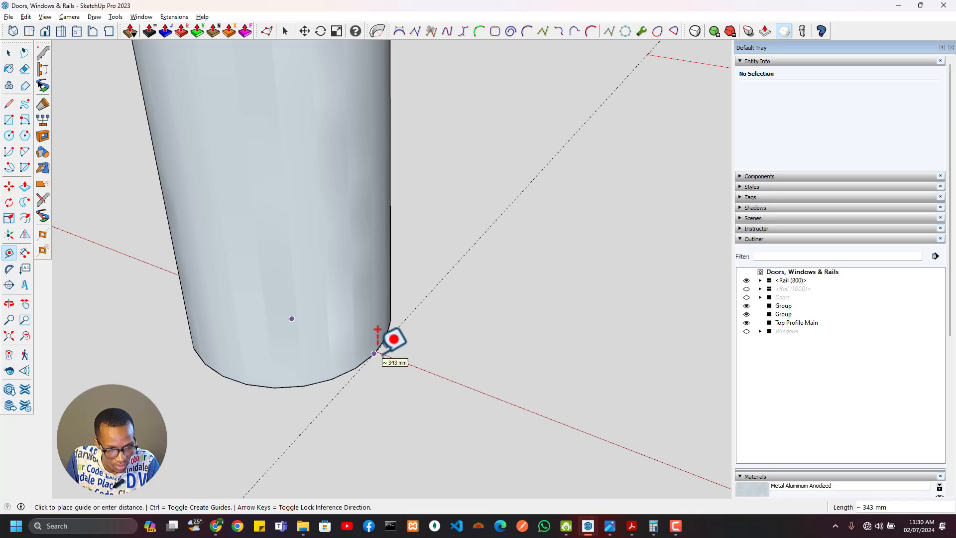
pyautogui.click(378, 330)
# Place a guide about 311 mm from the floor's long back edge, touching the front of the Rail (800) post's base.
pyautogui.scroll(-5, 406, 361)
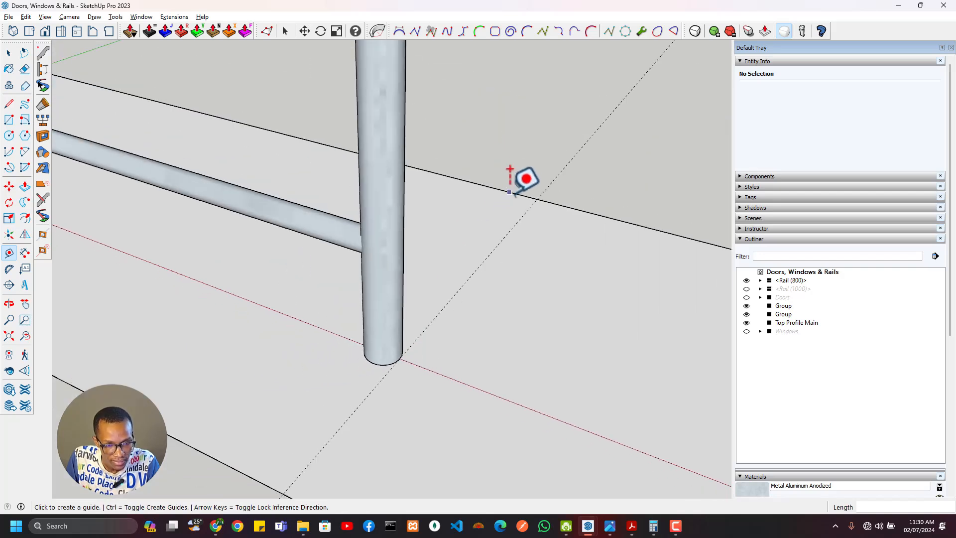
pyautogui.click(509, 192)
pyautogui.scroll(5, 384, 352)
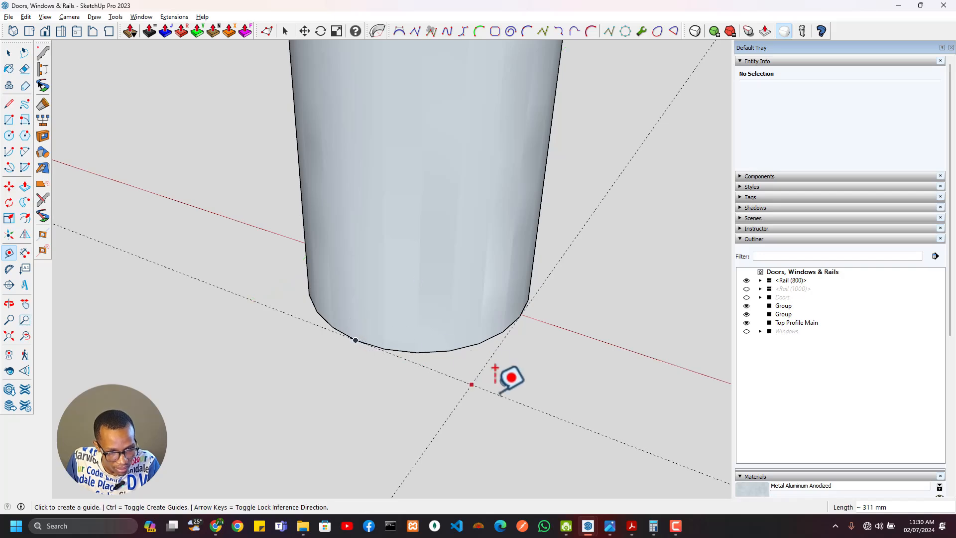
# Place a parallel guide 32 mm across, touching the opposite side of the Rail (800) post's base.
pyautogui.moveTo(518, 384); pyautogui.dragTo(450, 417, button='middle')
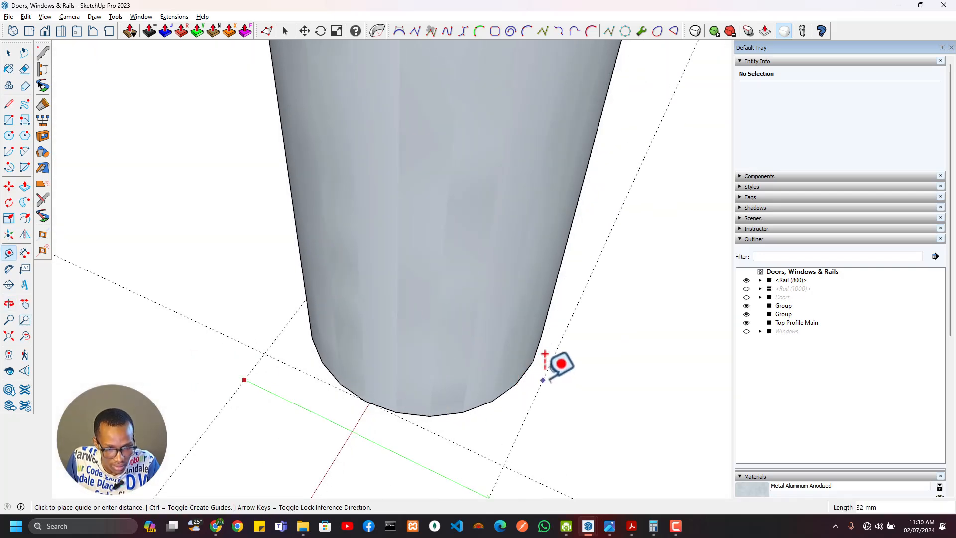
pyautogui.moveTo(607, 387); pyautogui.dragTo(491, 358, button='middle')
pyautogui.press('space')
pyautogui.scroll(-3, 491, 358)
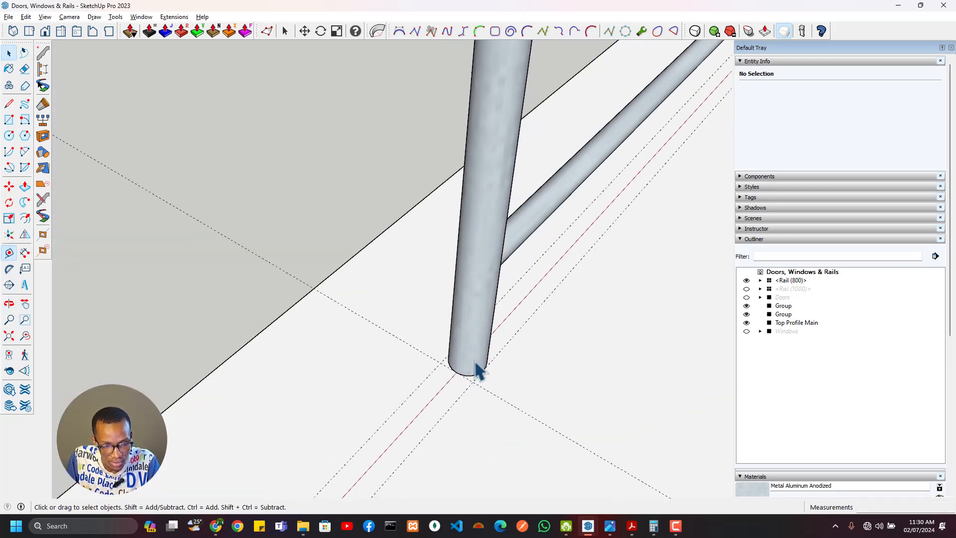
# Inside the Rail (800) component, draw a floor rectangle about 815 by 30 mm from the post's base corner to the wall block.
pyautogui.doubleClick(477, 368)
pyautogui.click(486, 368)
pyautogui.scroll(-2, 497, 377)
pyautogui.press('r')
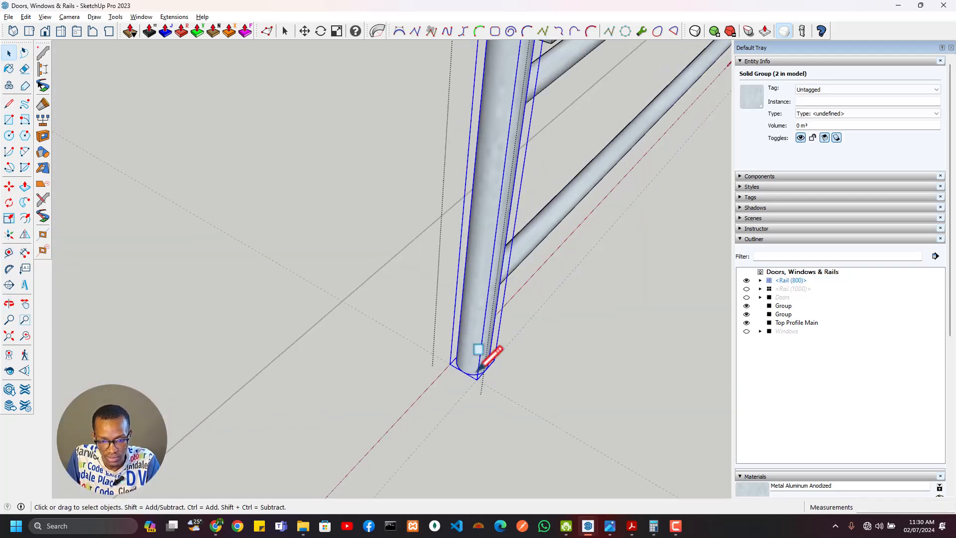
pyautogui.click(448, 364)
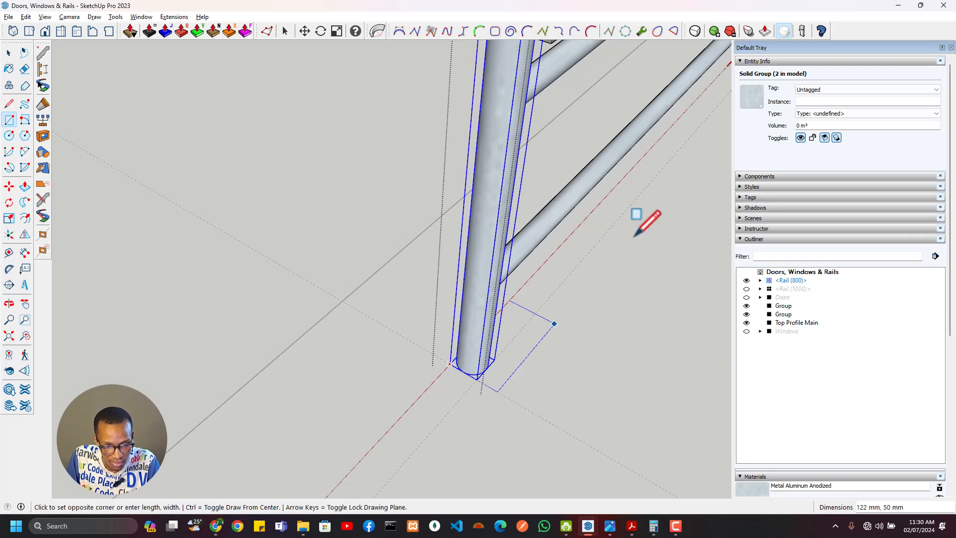
pyautogui.scroll(5, 640, 214)
pyautogui.click(541, 276)
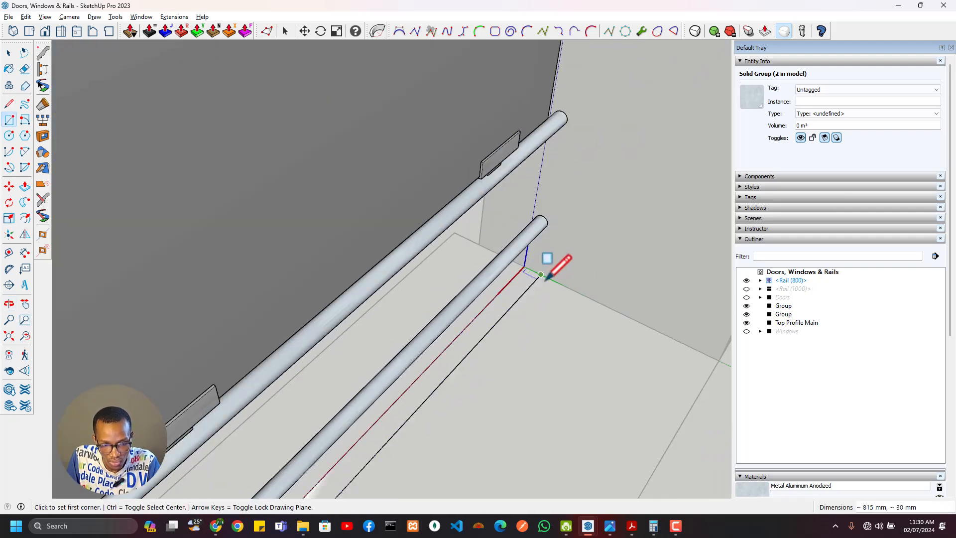
pyautogui.click(541, 274)
pyautogui.scroll(4, 530, 490)
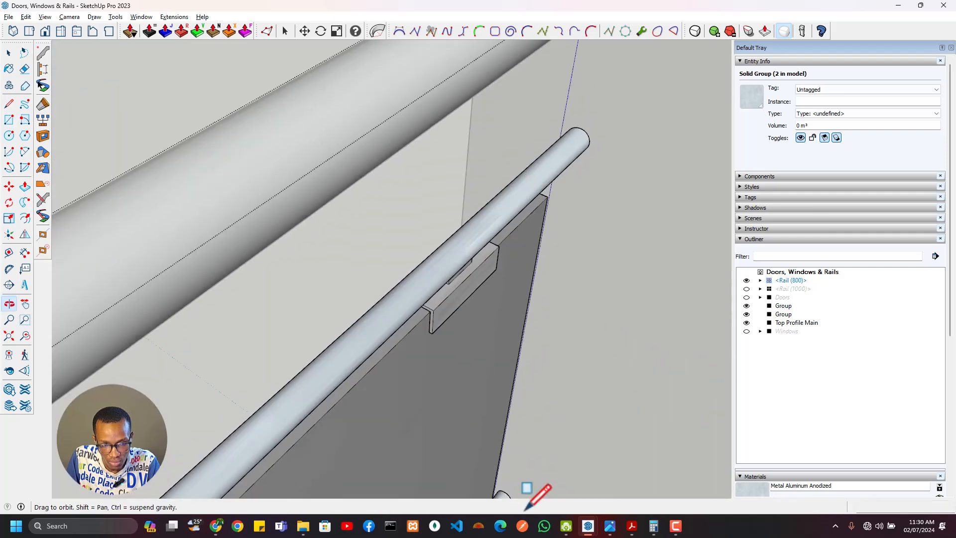
pyautogui.keyDown('shift'); pyautogui.moveTo(592, 165); pyautogui.dragTo(461, 529, button='middle'); pyautogui.keyUp('shift')
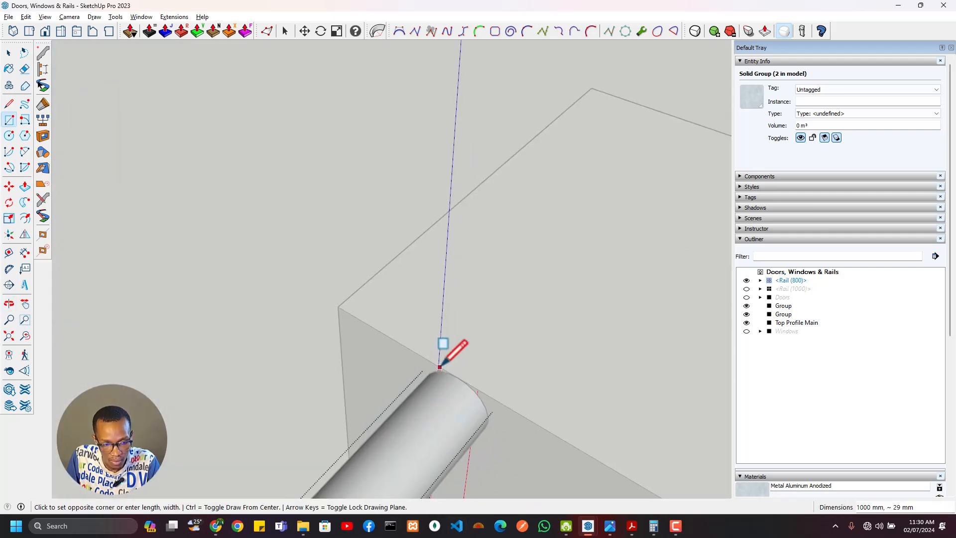
pyautogui.scroll(2, 438, 366)
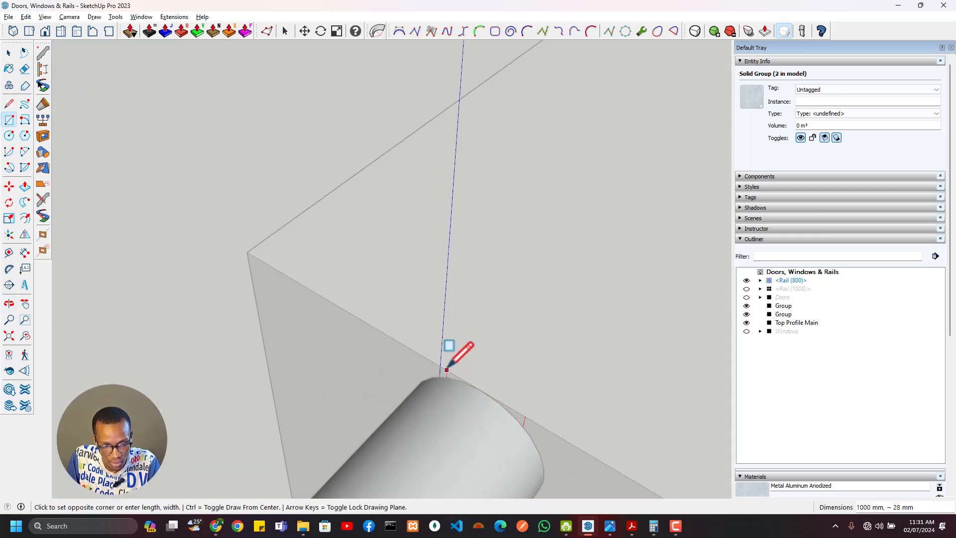
# Place a vertical guide inside the Rail (800) component, along the blue axis at the wall end of the top rail.
pyautogui.press('t')
pyautogui.click(447, 369)
pyautogui.click(447, 367)
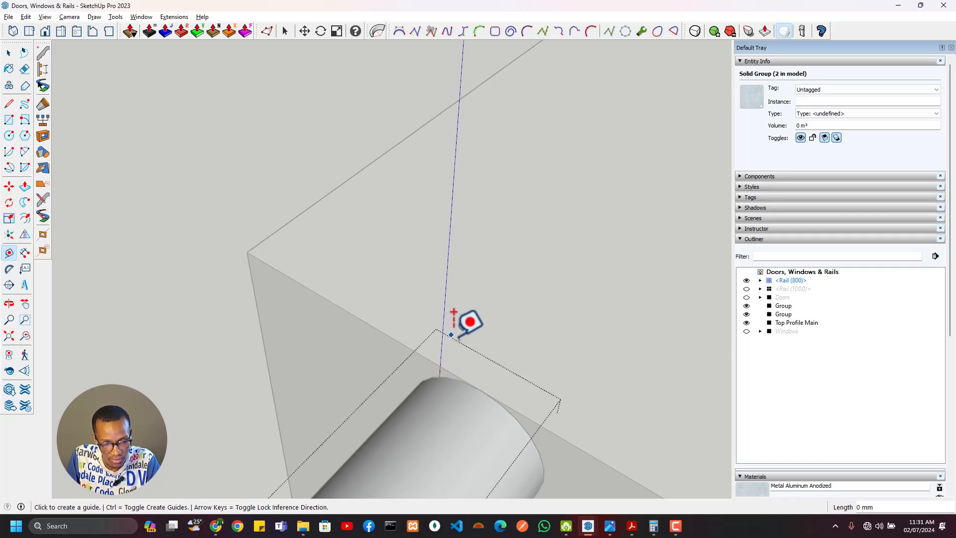
pyautogui.scroll(-5, 454, 314)
pyautogui.moveTo(474, 405); pyautogui.dragTo(412, 277, button='middle')
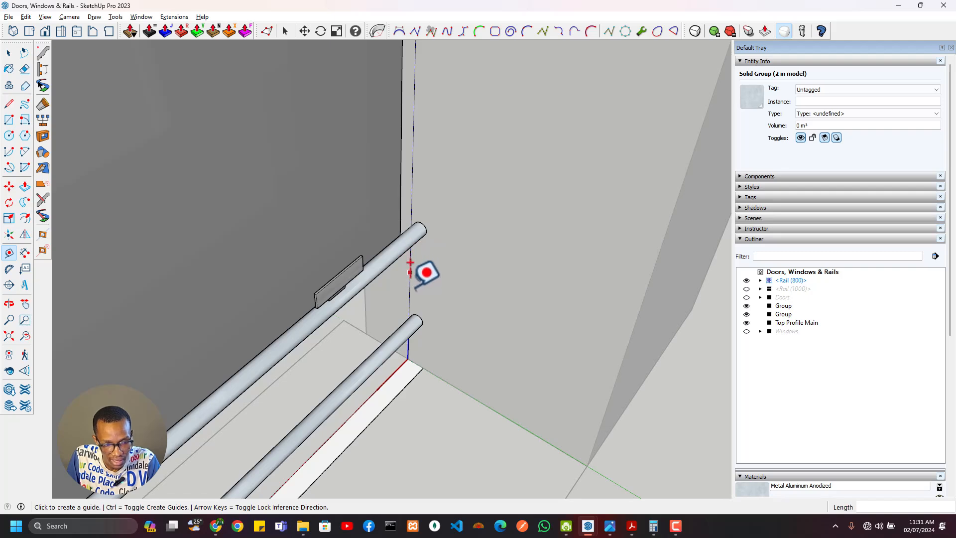
# Draw a vertical rectangle 1000 mm high and about 30 mm wide on the wall block's face, from the floor rectangle's corner.
pyautogui.press('r')
pyautogui.click(423, 367)
pyautogui.scroll(4, 491, 171)
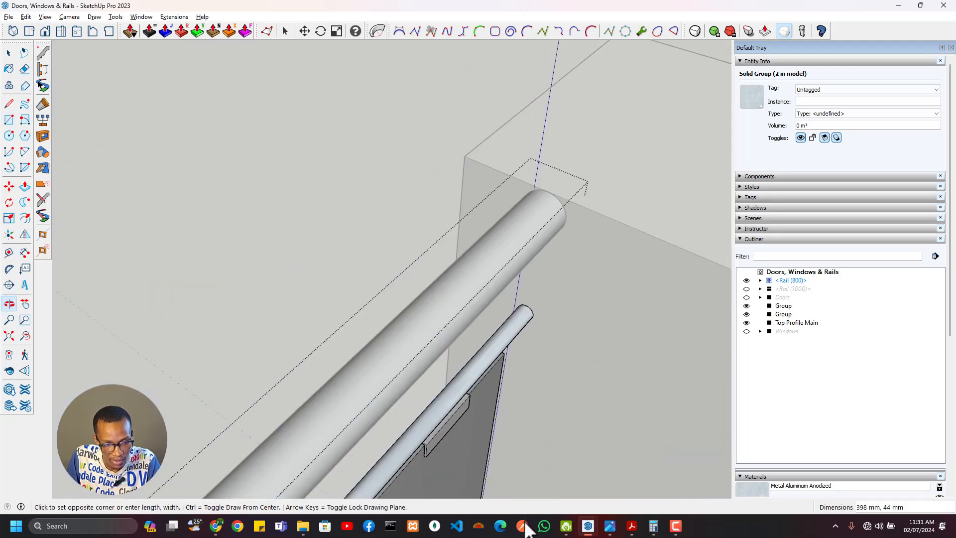
pyautogui.click(542, 186)
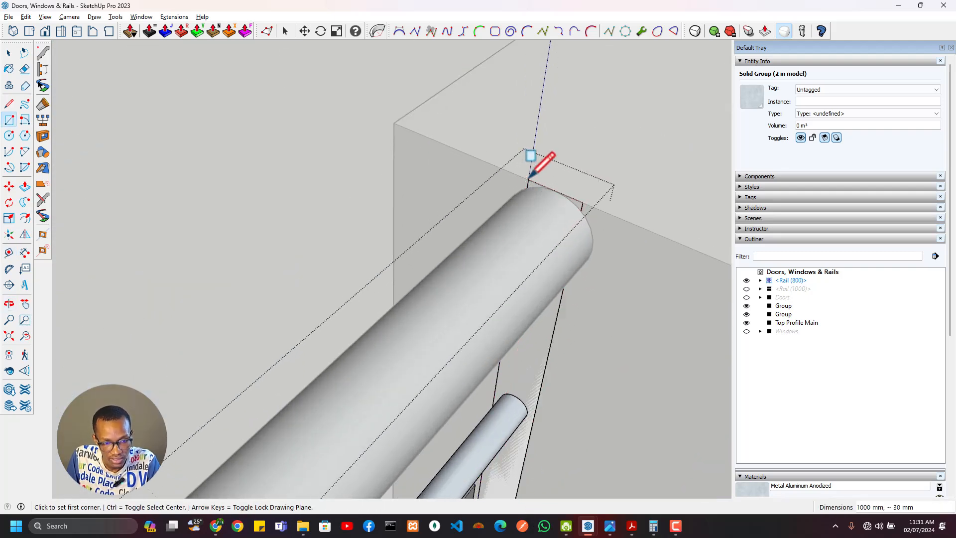
pyautogui.scroll(-3, 582, 233)
pyautogui.press('space')
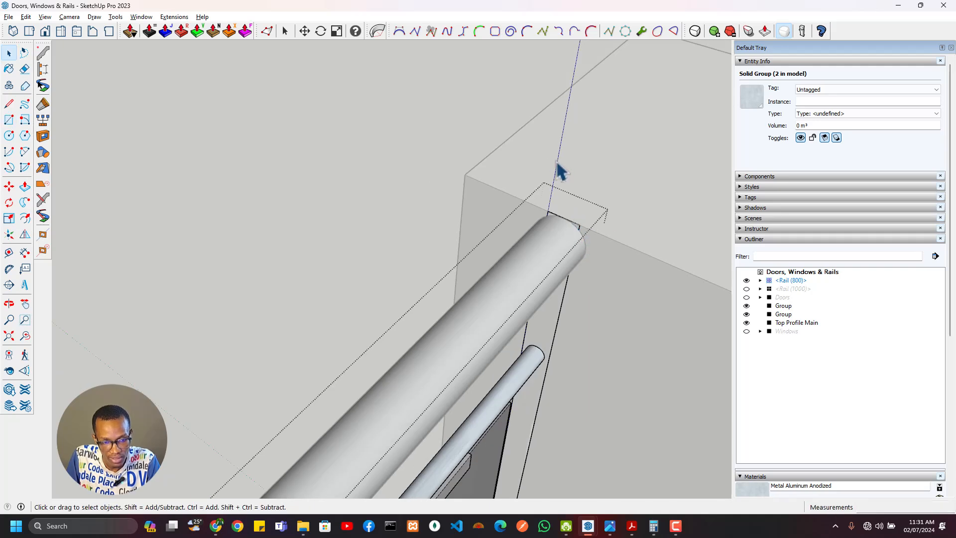
pyautogui.click(558, 165)
pyautogui.press('m')
pyautogui.click(555, 159)
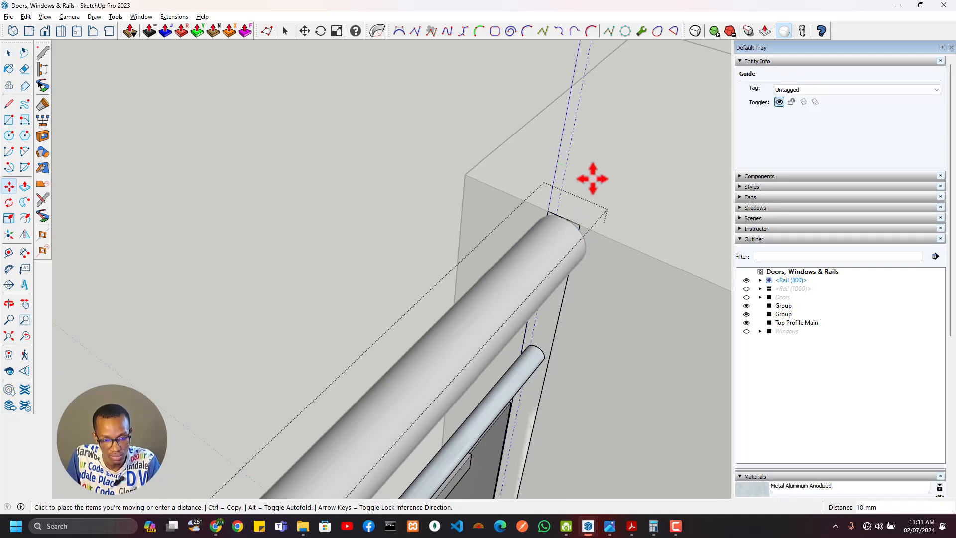
pyautogui.press('Escape')
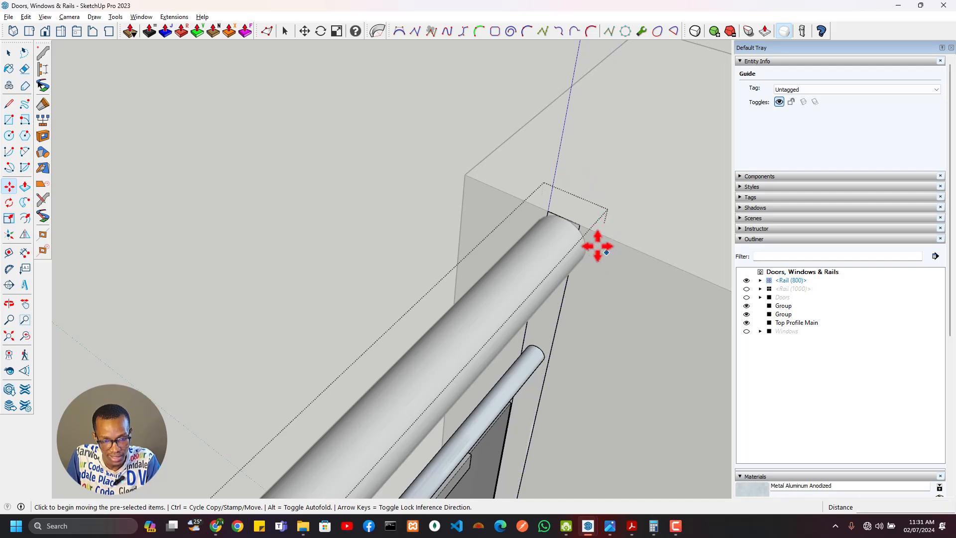
pyautogui.press('t')
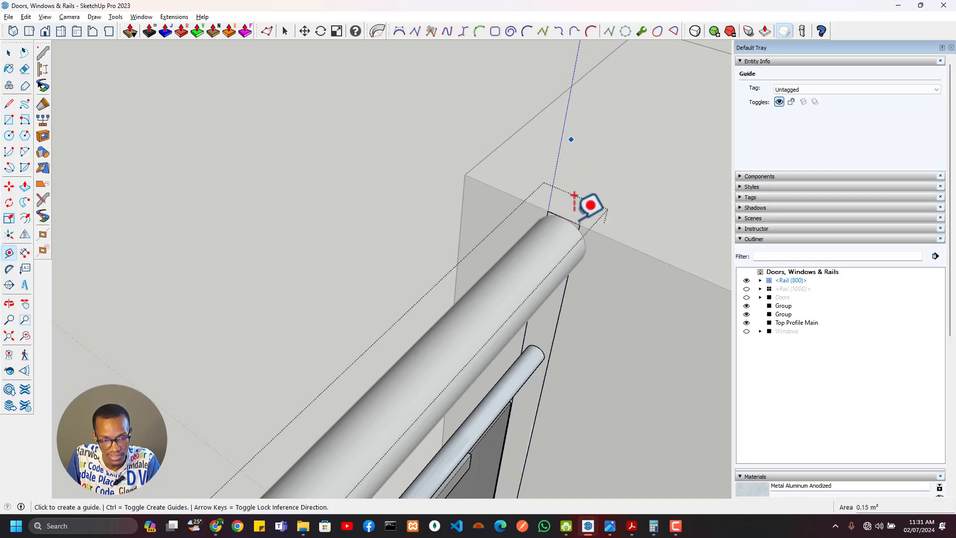
# Delete the faces of the floor and vertical rectangles, keeping only their edges as corner outlines.
pyautogui.scroll(-2, 587, 224)
pyautogui.scroll(-2, 572, 286)
pyautogui.keyDown('shift'); pyautogui.moveTo(572, 285); pyautogui.dragTo(542, 204, button='middle'); pyautogui.keyUp('shift')
pyautogui.press('space')
pyautogui.click(532, 215)
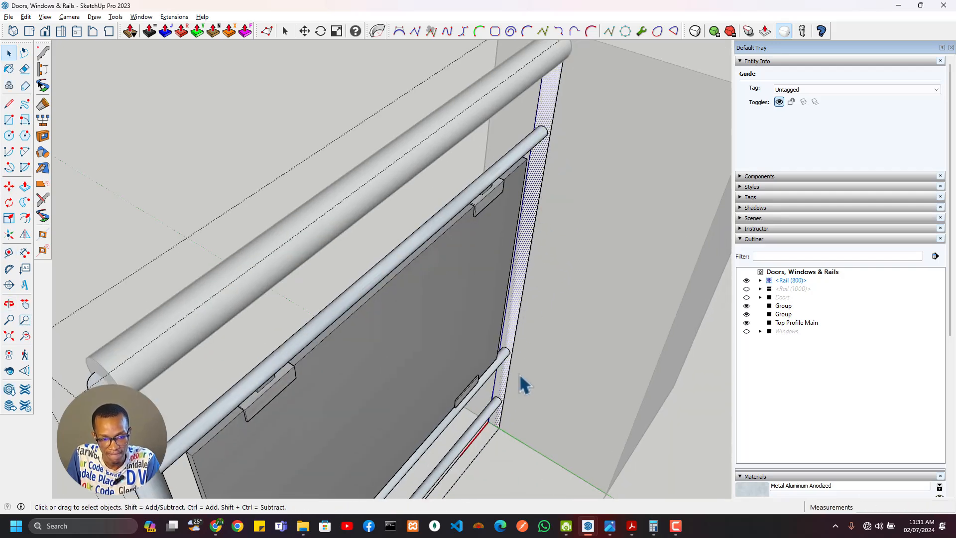
pyautogui.keyDown('shift'); pyautogui.moveTo(520, 376); pyautogui.dragTo(532, 283, button='middle'); pyautogui.keyUp('shift')
pyautogui.scroll(2, 499, 348)
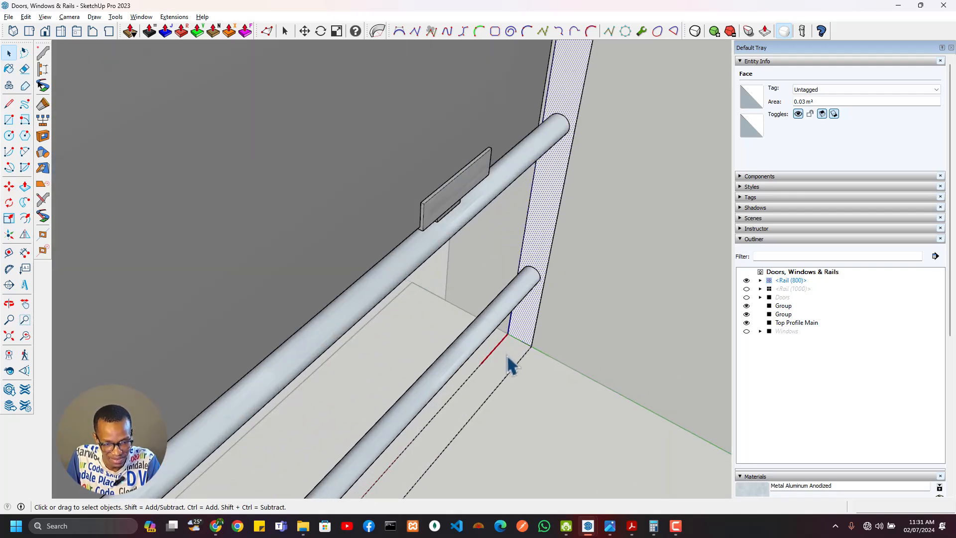
pyautogui.scroll(-3, 513, 352)
pyautogui.click(524, 354)
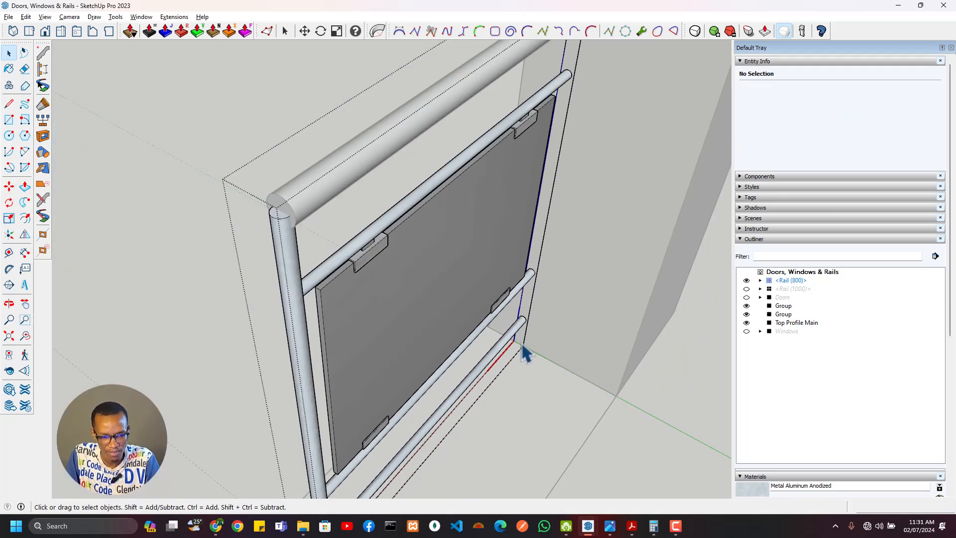
# Leave the Rail (800) component and examine its floor and wall-end outlines from several sides.
pyautogui.scroll(-3, 524, 353)
pyautogui.scroll(-1, 466, 258)
pyautogui.moveTo(488, 276); pyautogui.dragTo(359, 324, button='middle')
pyautogui.scroll(4, 510, 273)
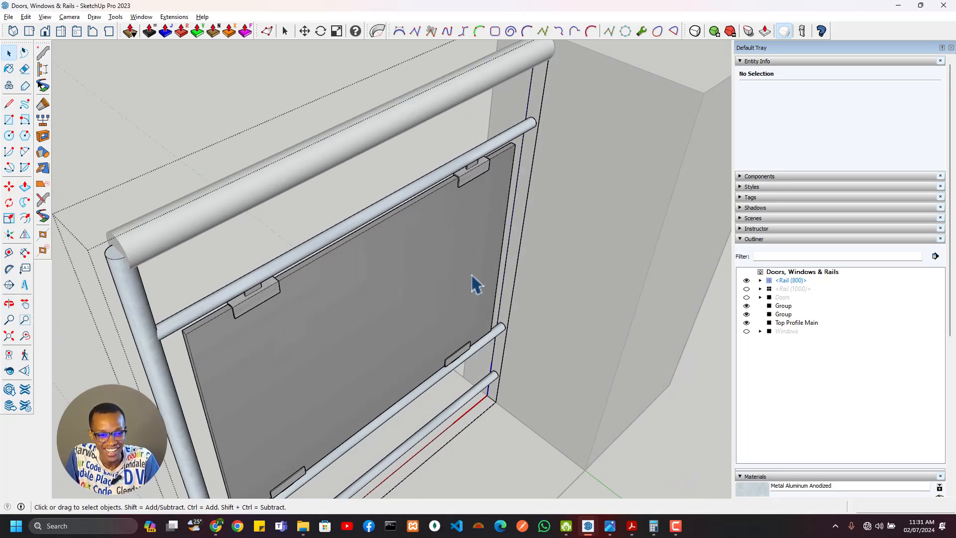
pyautogui.scroll(3, 478, 276)
pyautogui.scroll(-4, 470, 348)
pyautogui.moveTo(469, 348); pyautogui.dragTo(503, 258, button='middle')
pyautogui.scroll(4, 436, 222)
pyautogui.scroll(-4, 436, 222)
pyautogui.moveTo(452, 237); pyautogui.dragTo(484, 258, button='middle')
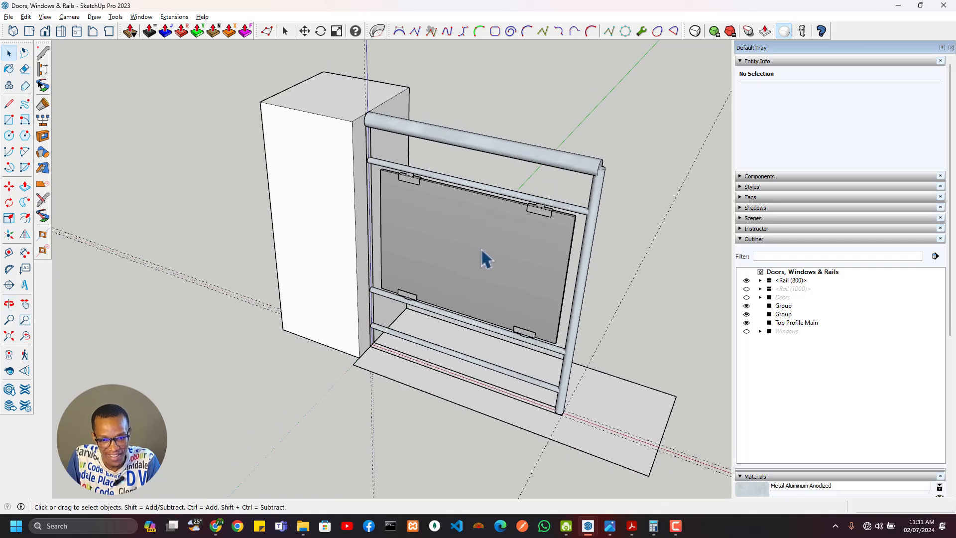
# Move the Rail (800) component away from the wall block and main top rail, to clear space behind the floor.
pyautogui.click(484, 258)
pyautogui.scroll(3, 471, 351)
pyautogui.press('m')
pyautogui.click(455, 391)
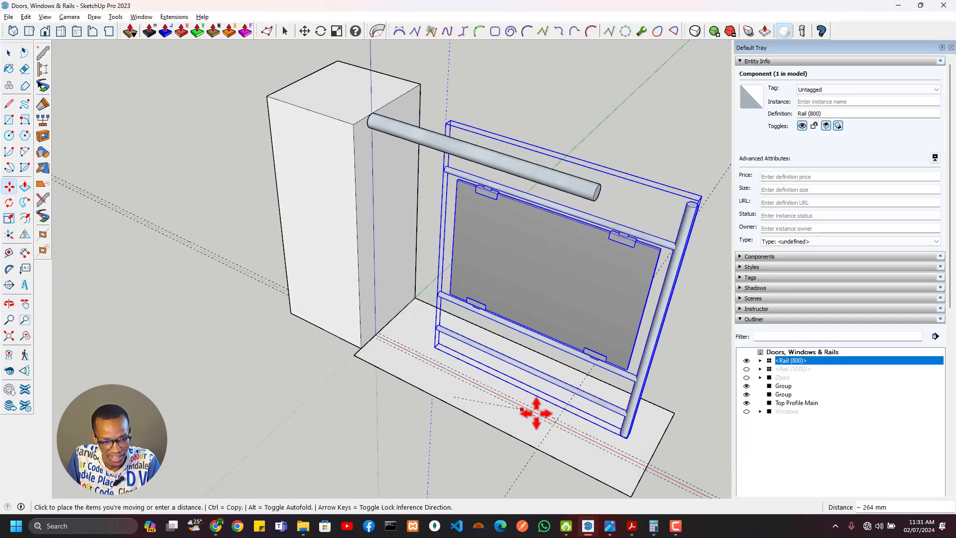
pyautogui.click(604, 357)
pyautogui.press('space')
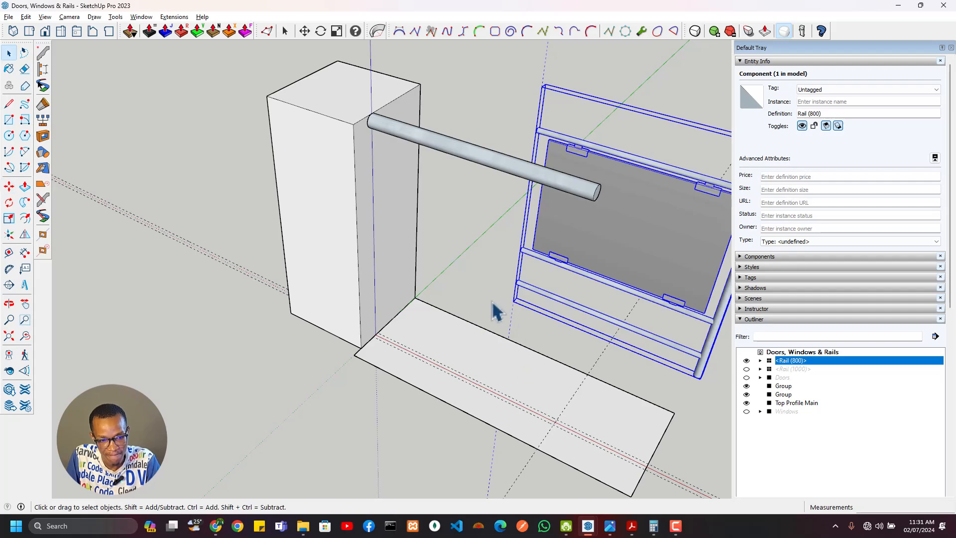
pyautogui.click(493, 304)
# Copy the Rail (800) component end to end, snapping the post's bottom outline corner to the original's opposite bottom corner.
pyautogui.scroll(4, 595, 267)
pyautogui.moveTo(594, 267); pyautogui.dragTo(437, 60, button='middle')
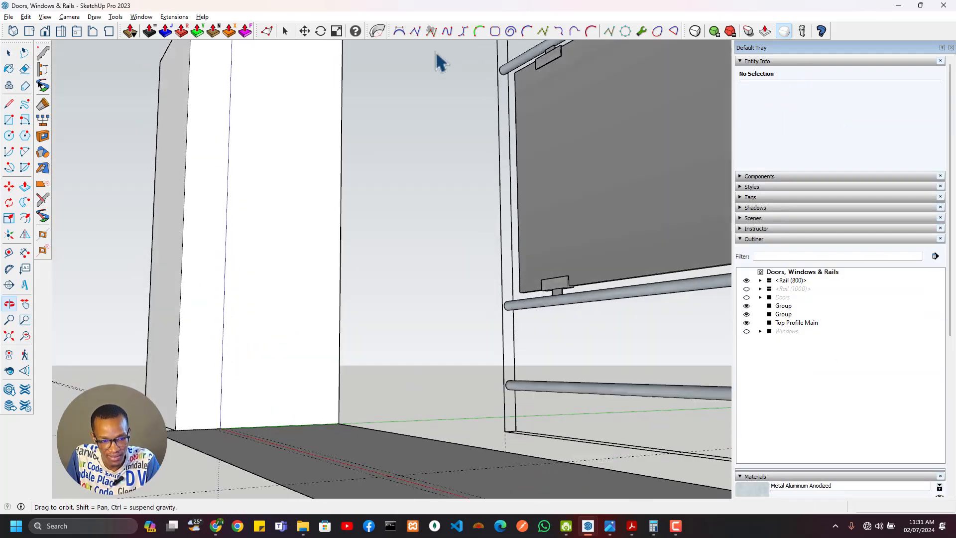
pyautogui.scroll(-5, 418, 227)
pyautogui.scroll(4, 467, 234)
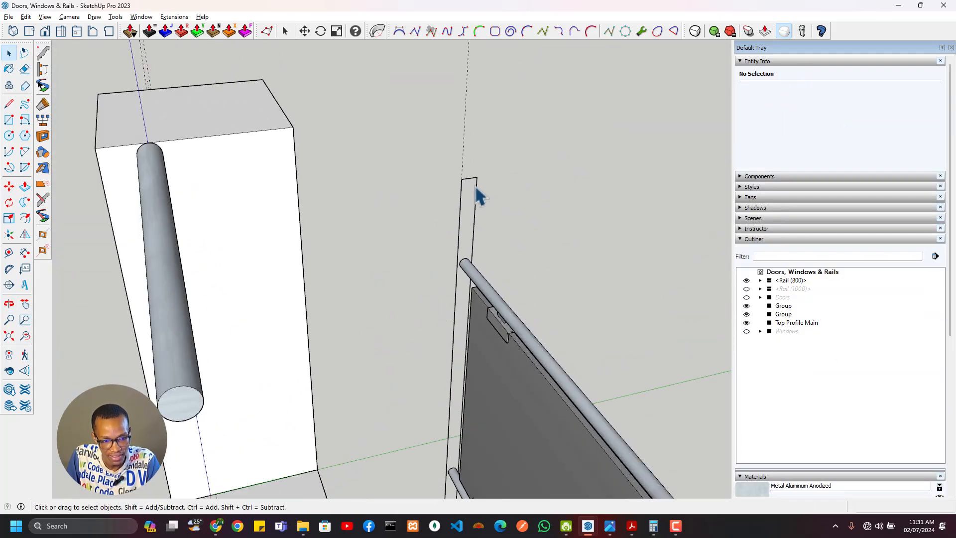
pyautogui.click(477, 183)
pyautogui.scroll(-4, 477, 183)
pyautogui.scroll(2, 540, 368)
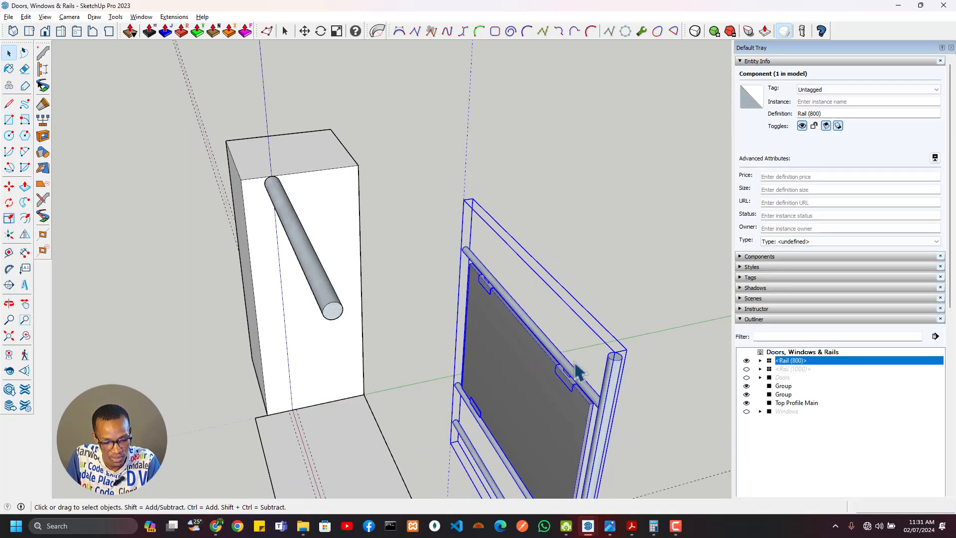
pyautogui.press('m')
pyautogui.moveTo(550, 406); pyautogui.dragTo(559, 442, button='middle')
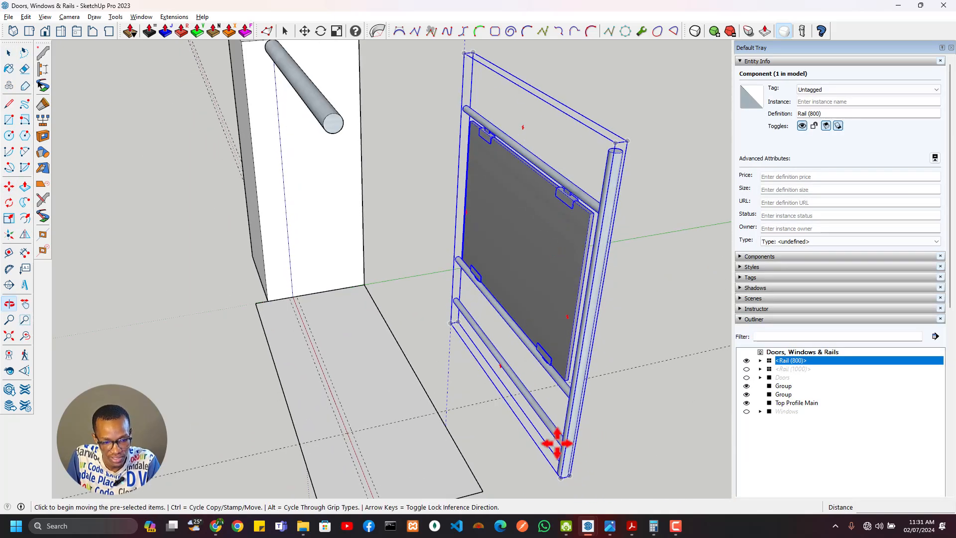
pyautogui.scroll(3, 559, 479)
pyautogui.click(558, 475)
pyautogui.press('ctrl')
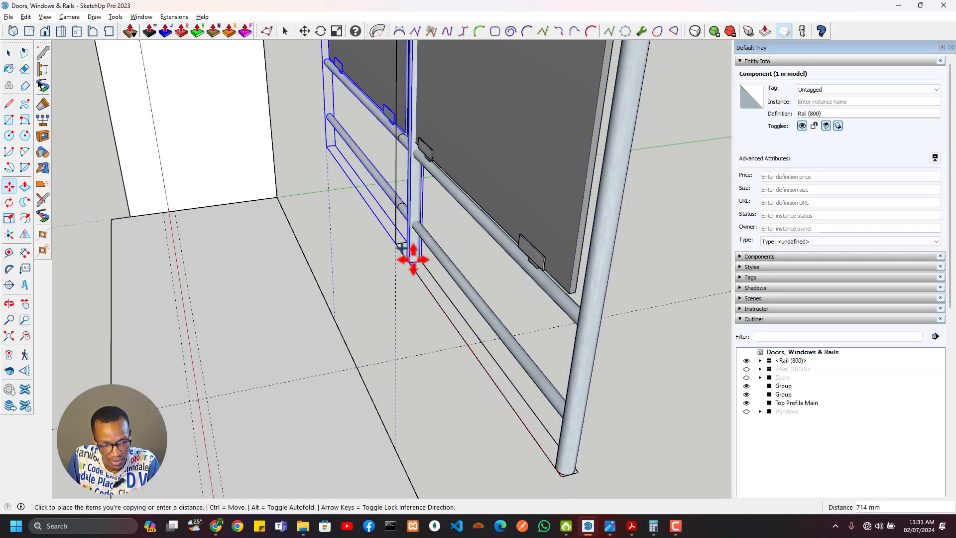
pyautogui.click(397, 268)
pyautogui.moveTo(396, 269); pyautogui.dragTo(522, 137, button='middle')
pyautogui.press('space')
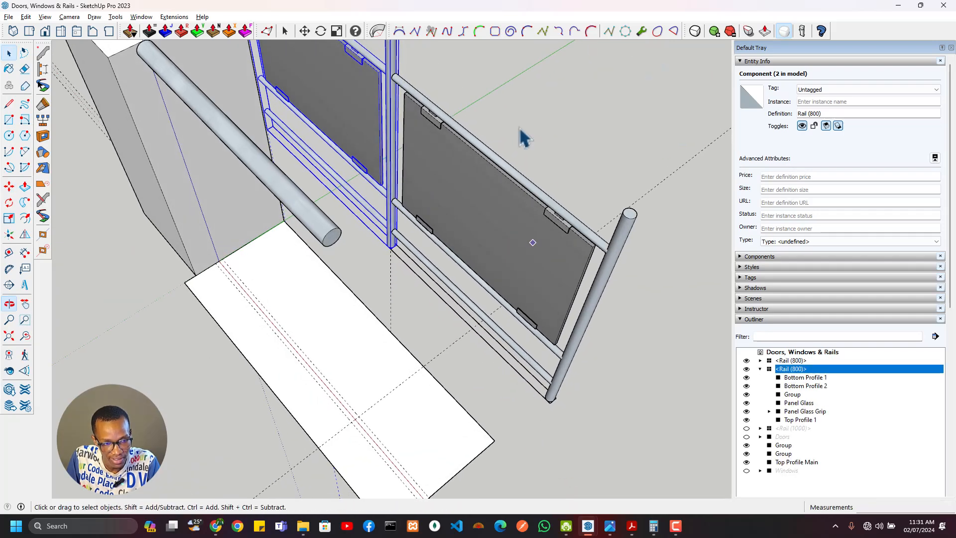
pyautogui.click(520, 130)
# Examine how the two Rail (800) components meet at the middle post and how the end outline sits there.
pyautogui.scroll(-2, 333, 137)
pyautogui.moveTo(334, 139); pyautogui.dragTo(642, 64, button='middle')
pyautogui.keyDown('shift'); pyautogui.moveTo(289, 145); pyautogui.dragTo(455, 251, button='middle'); pyautogui.keyUp('shift')
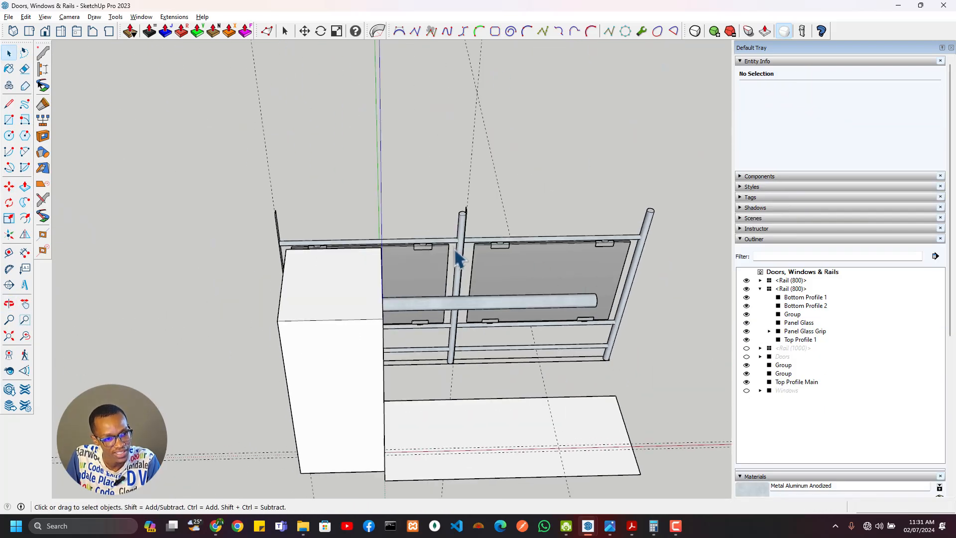
pyautogui.scroll(3, 457, 257)
pyautogui.moveTo(471, 199); pyautogui.dragTo(419, 330, button='middle')
pyautogui.scroll(2, 467, 303)
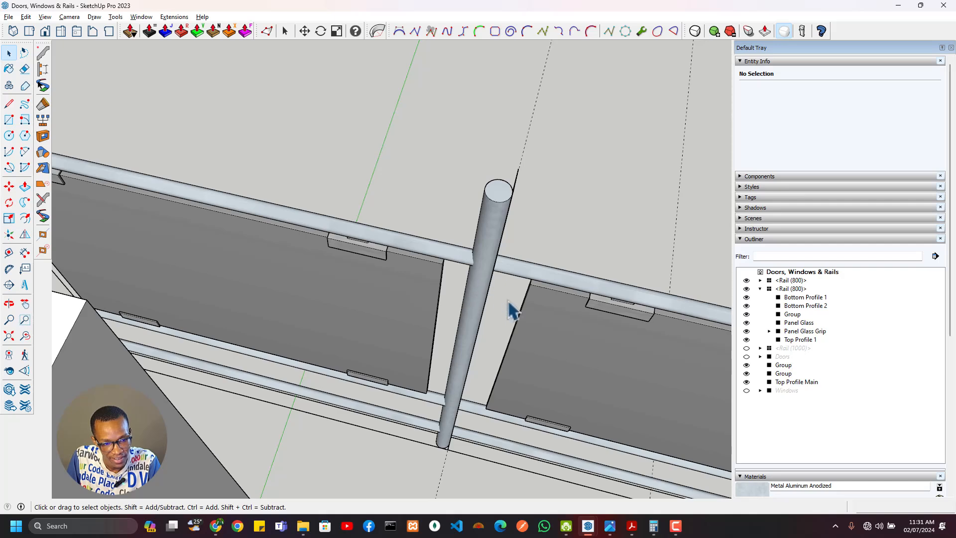
pyautogui.scroll(4, 529, 226)
pyautogui.moveTo(525, 227); pyautogui.dragTo(523, 270, button='middle')
pyautogui.moveTo(575, 149); pyautogui.dragTo(515, 217, button='middle')
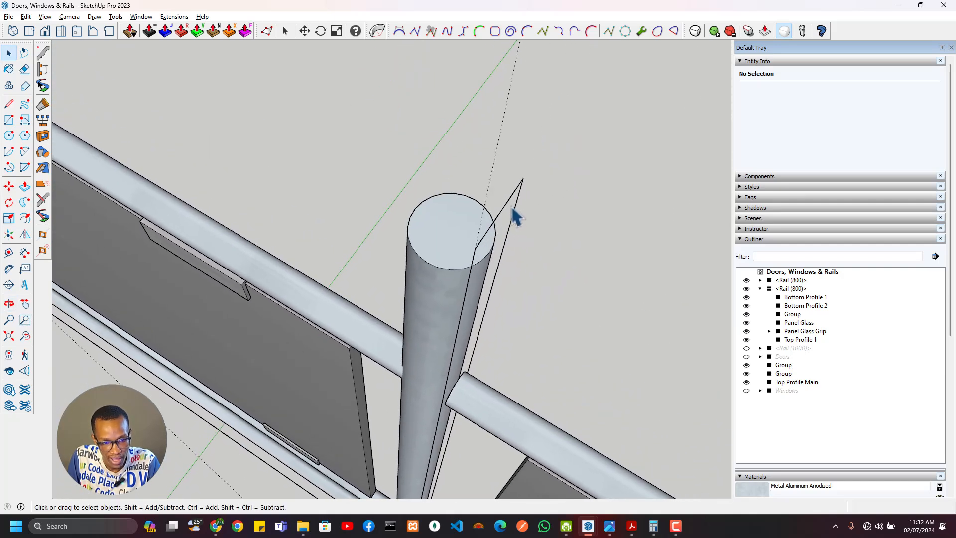
# Move the original Rail (800) component about 16 mm towards its copy, so its end outline overlaps the middle post.
pyautogui.click(507, 209)
pyautogui.press('m')
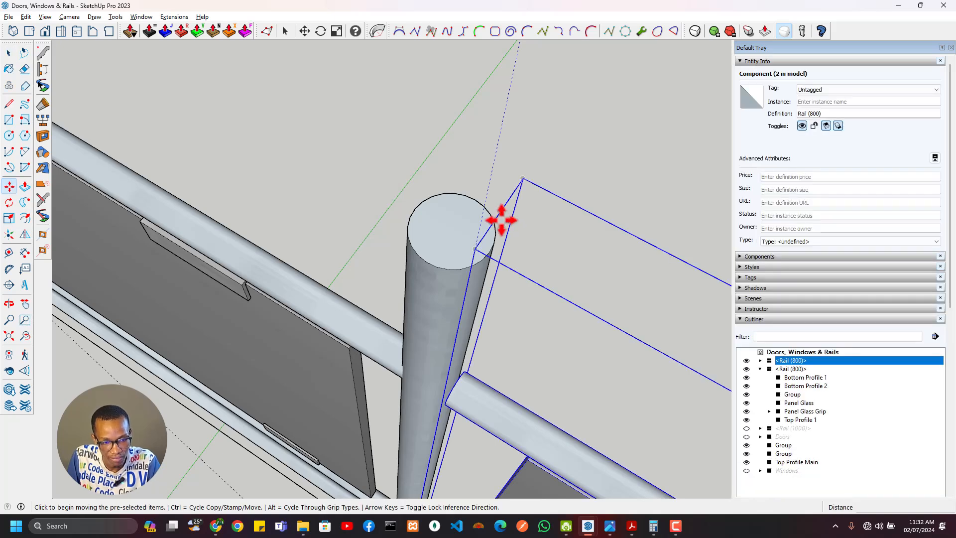
pyautogui.click(500, 213)
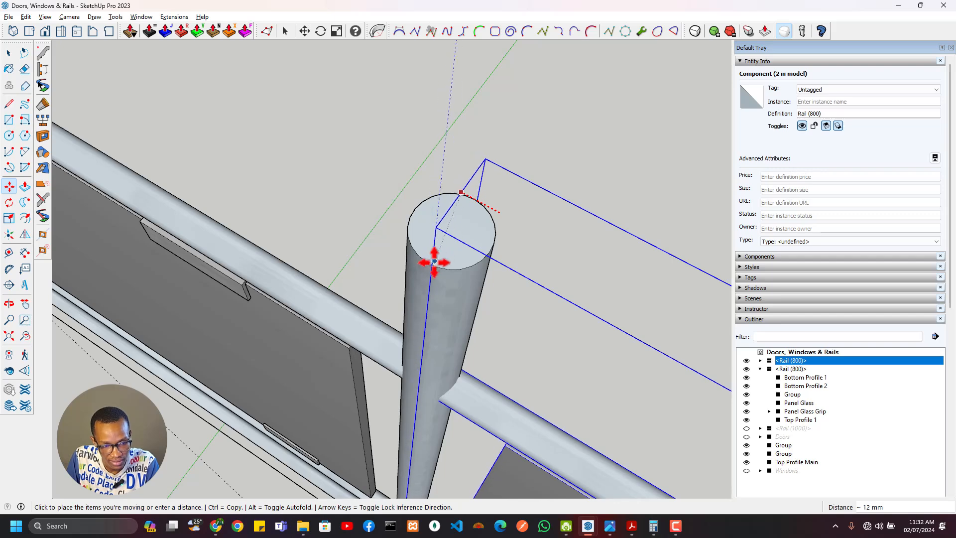
pyautogui.moveTo(431, 313); pyautogui.dragTo(438, 466, button='middle')
pyautogui.scroll(5, 420, 463)
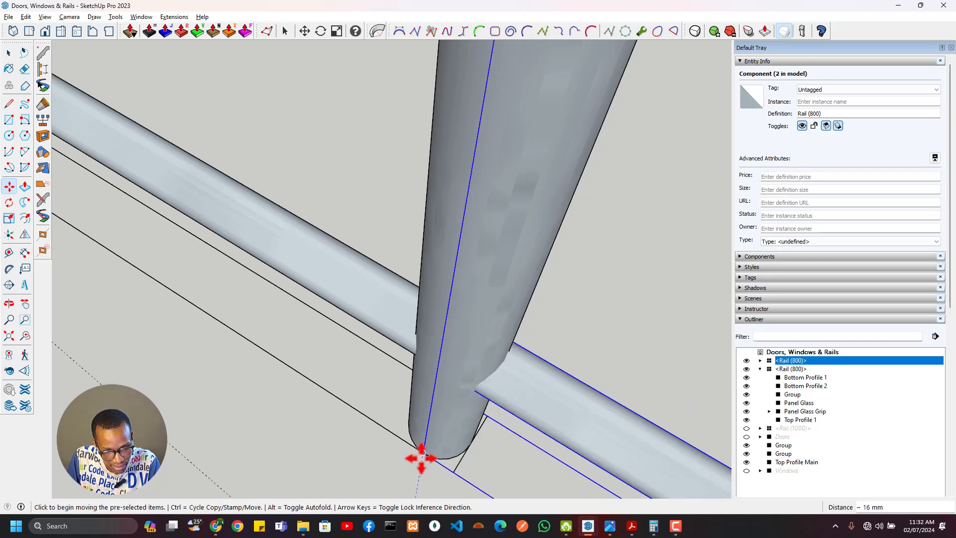
# Inspect the top of the middle post and the overlapping end outline where the two Rail (800) components join.
pyautogui.scroll(-8, 459, 341)
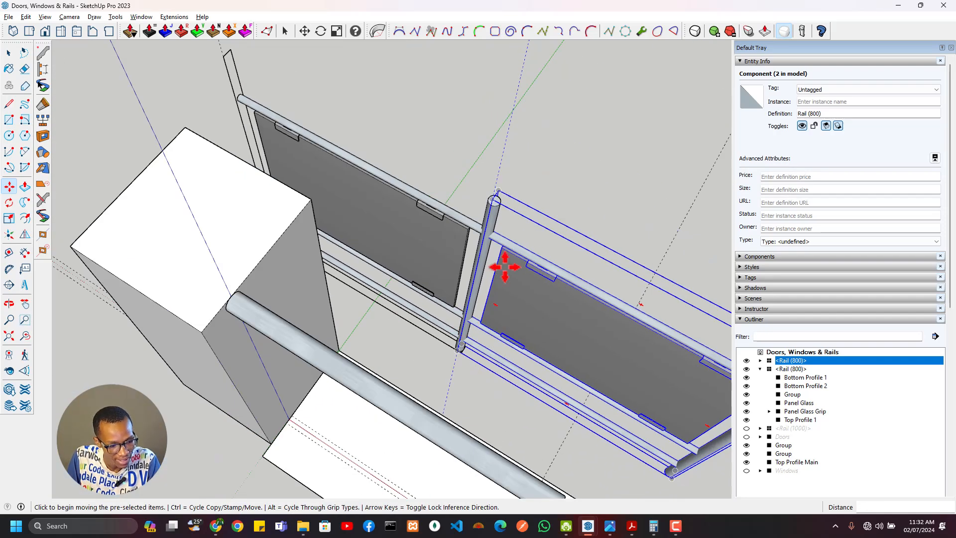
pyautogui.scroll(6, 504, 267)
pyautogui.press('space')
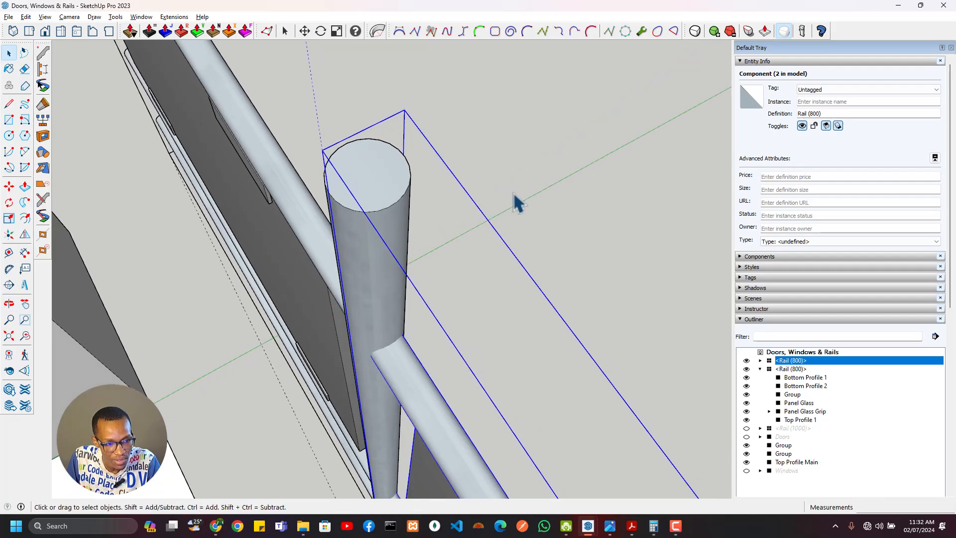
pyautogui.click(514, 194)
pyautogui.moveTo(513, 194); pyautogui.dragTo(441, 186, button='middle')
pyautogui.scroll(-5, 441, 186)
pyautogui.moveTo(352, 234); pyautogui.dragTo(705, 156, button='middle')
pyautogui.scroll(-5, 478, 182)
pyautogui.moveTo(428, 202); pyautogui.dragTo(819, 126, button='middle')
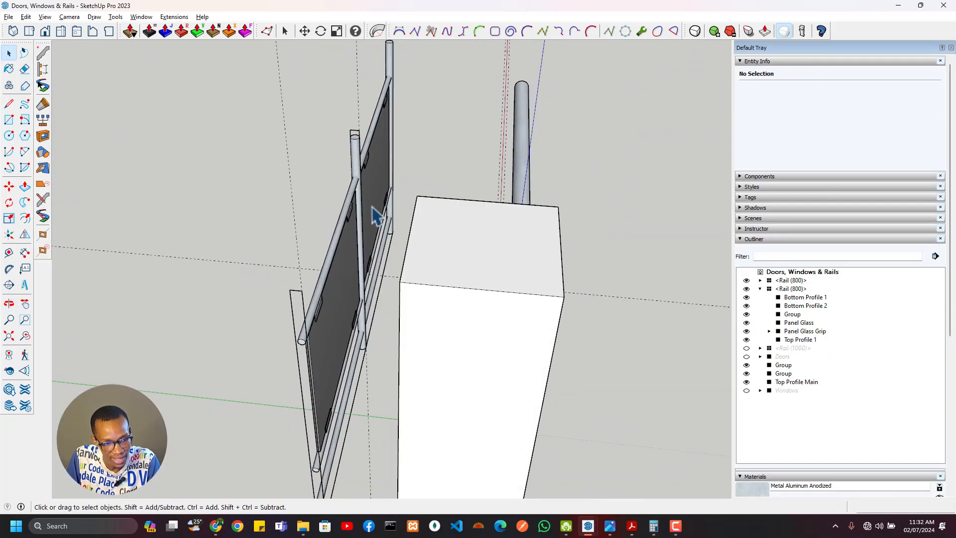
# Review the joined Rail (800) components from the front and far side, with the copy selected to see its extents.
pyautogui.moveTo(375, 215); pyautogui.dragTo(566, 187, button='middle')
pyautogui.scroll(3, 335, 154)
pyautogui.scroll(3, 465, 179)
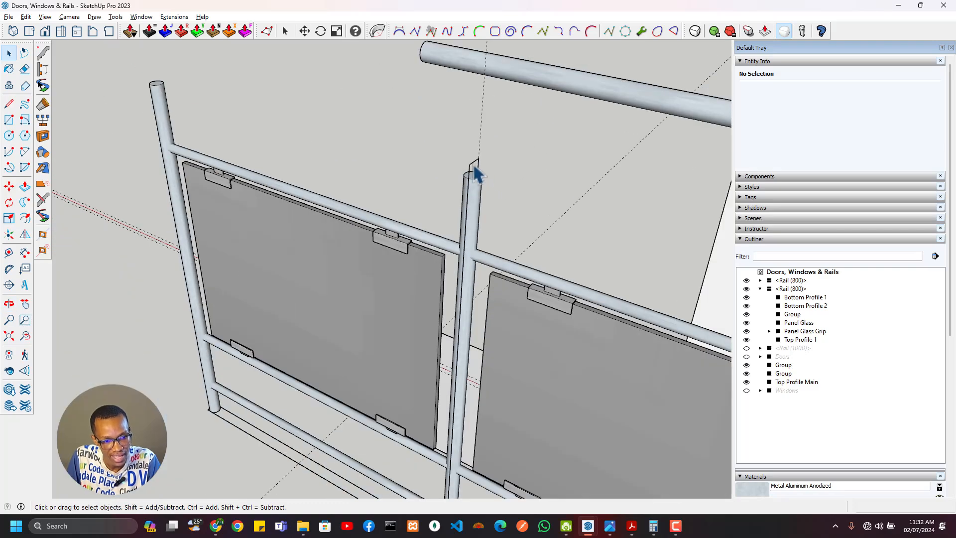
pyautogui.click(475, 173)
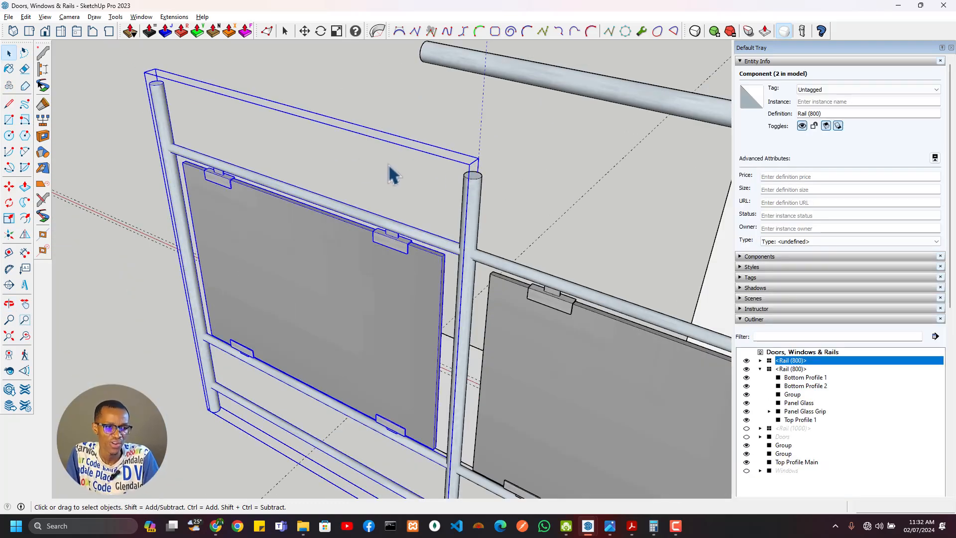
pyautogui.scroll(-5, 237, 217)
pyautogui.moveTo(213, 244); pyautogui.dragTo(564, 229, button='middle')
pyautogui.scroll(2, 312, 288)
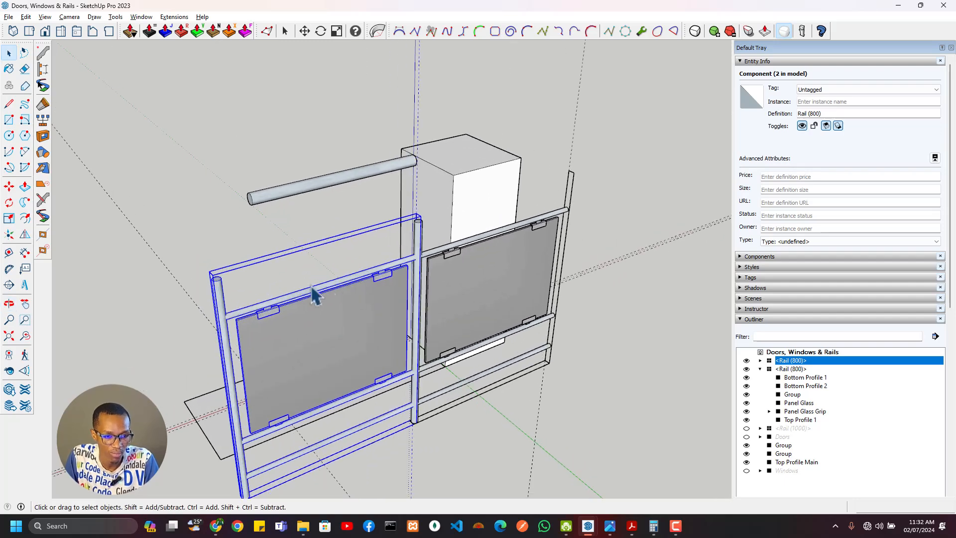
pyautogui.moveTo(311, 288); pyautogui.dragTo(294, 369, button='middle')
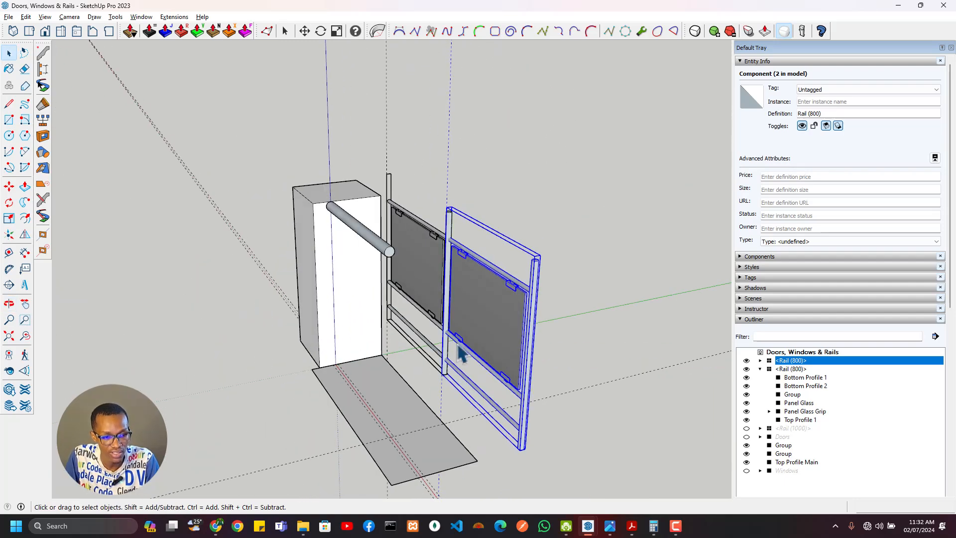
# Undo the test copy and moves of the Rail (800) component, back to its place under the main top rail.
pyautogui.hotkey('ctrl', 'z')
pyautogui.hotkey('ctrl', 'z')
pyautogui.hotkey('ctrl', 'z')
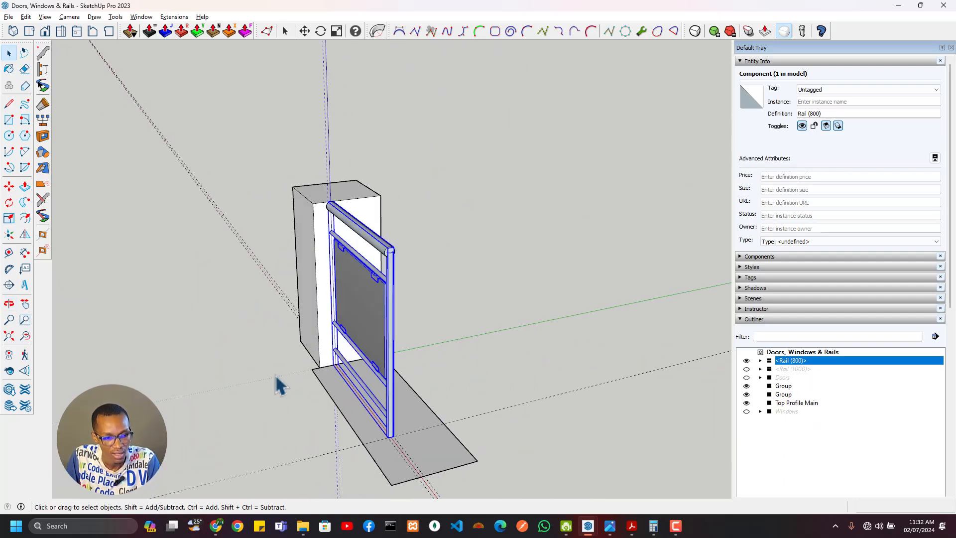
pyautogui.moveTo(278, 385); pyautogui.dragTo(438, 279, button='middle')
pyautogui.scroll(3, 462, 295)
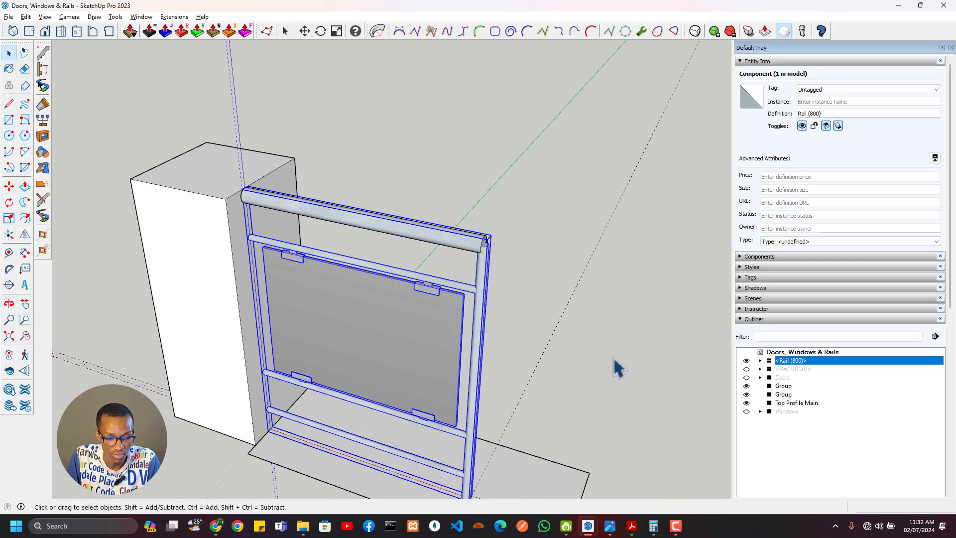
# Clear the selection and unhide the Rail (1000) component alongside the Rail (800) component.
pyautogui.click(586, 367)
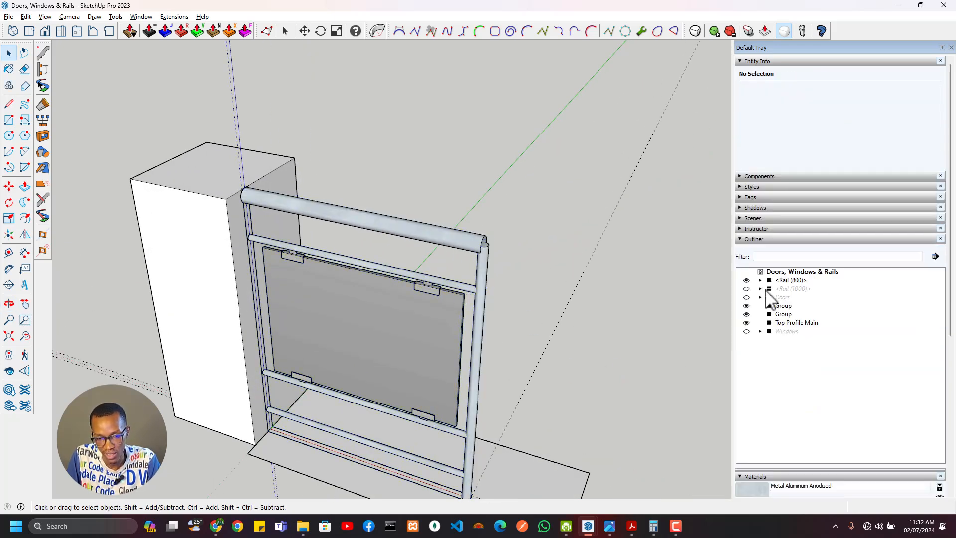
pyautogui.click(746, 289)
pyautogui.scroll(-2, 538, 311)
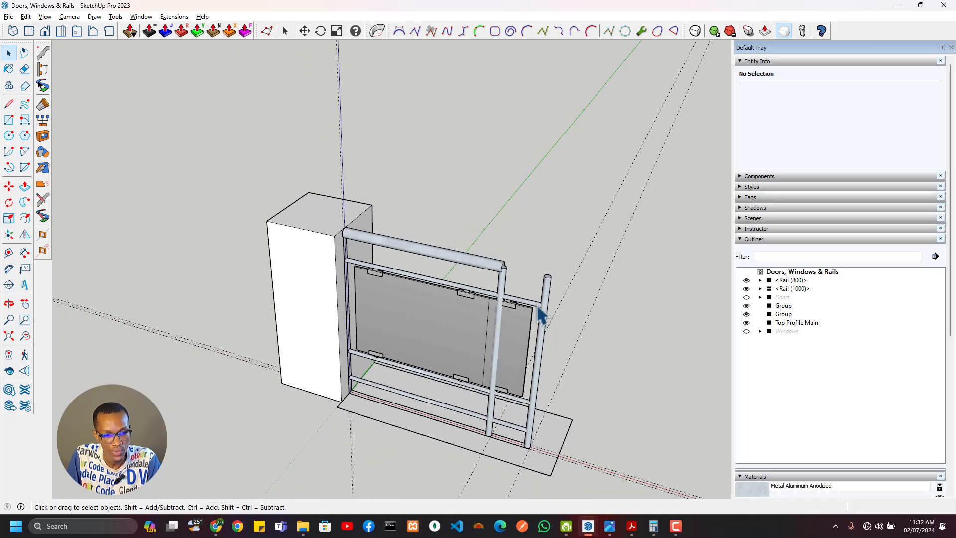
pyautogui.scroll(4, 537, 310)
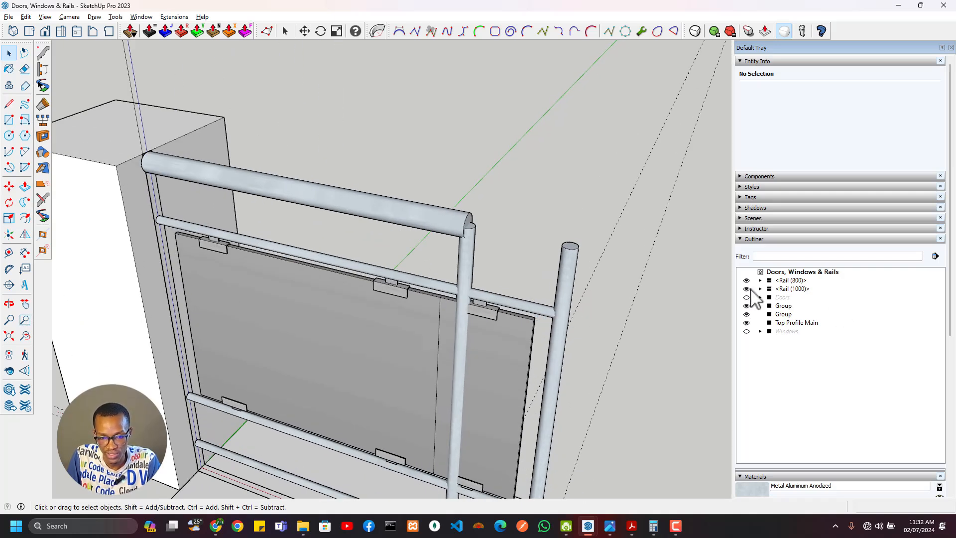
pyautogui.click(784, 280)
pyautogui.click(774, 288)
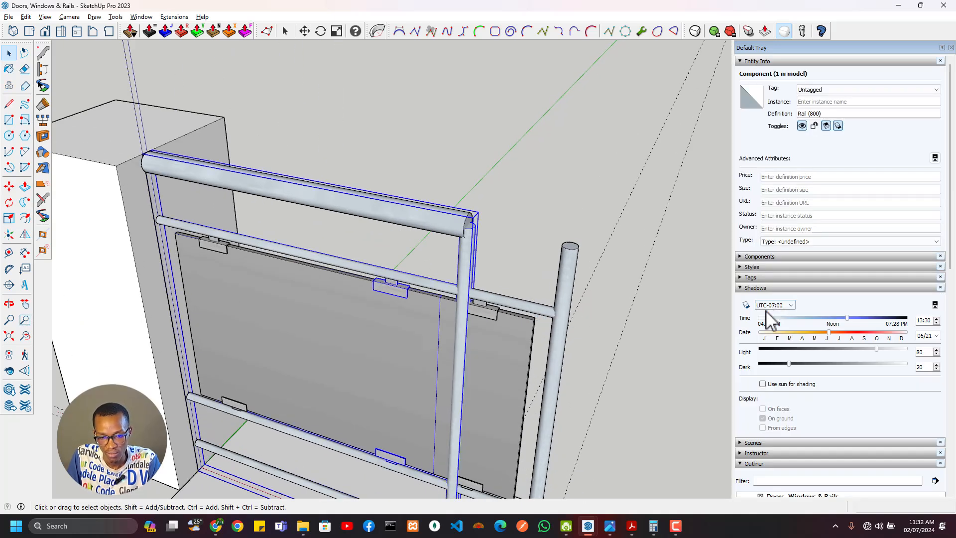
pyautogui.click(746, 289)
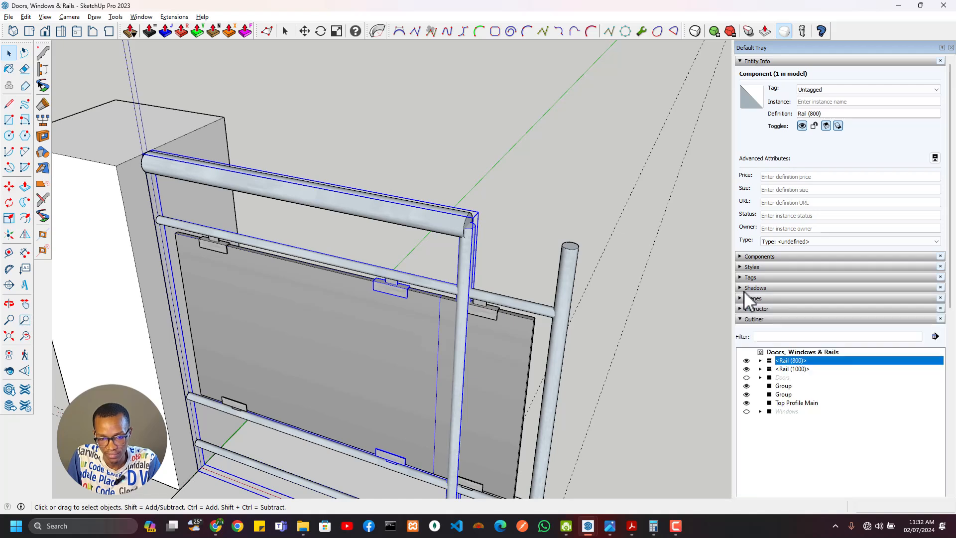
# Group Rail (1000), Rail (800) and Top Profile Main together, name the group Rails, and collapse its entry in the Outliner.
pyautogui.click(791, 368)
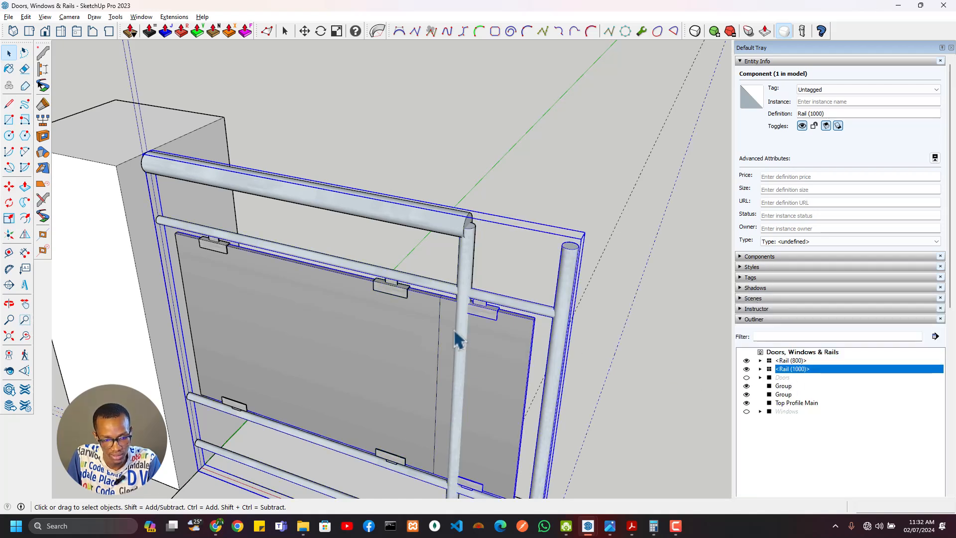
pyautogui.keyDown('shift'); pyautogui.click(468, 304); pyautogui.keyUp('shift')
pyautogui.rightClick(475, 340)
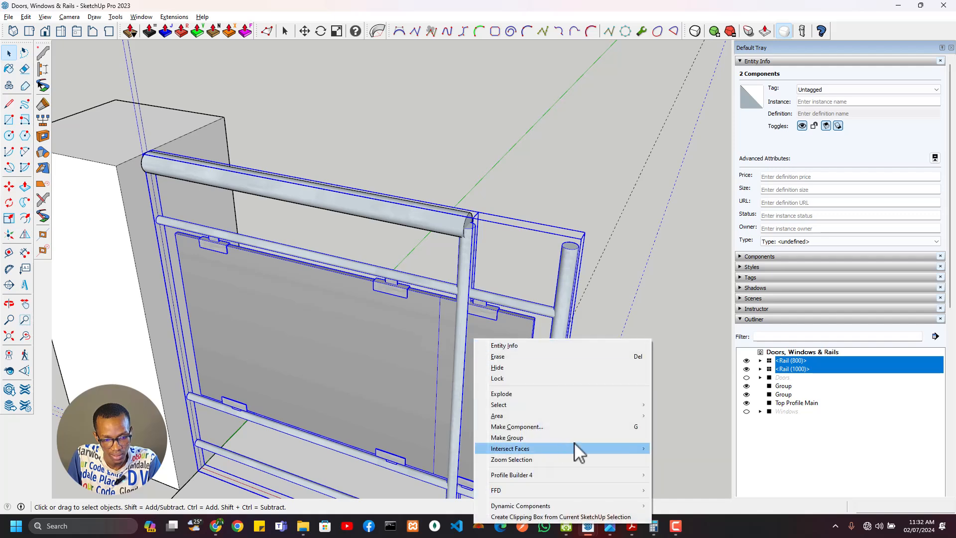
pyautogui.keyDown('shift'); pyautogui.click(452, 218); pyautogui.keyUp('shift')
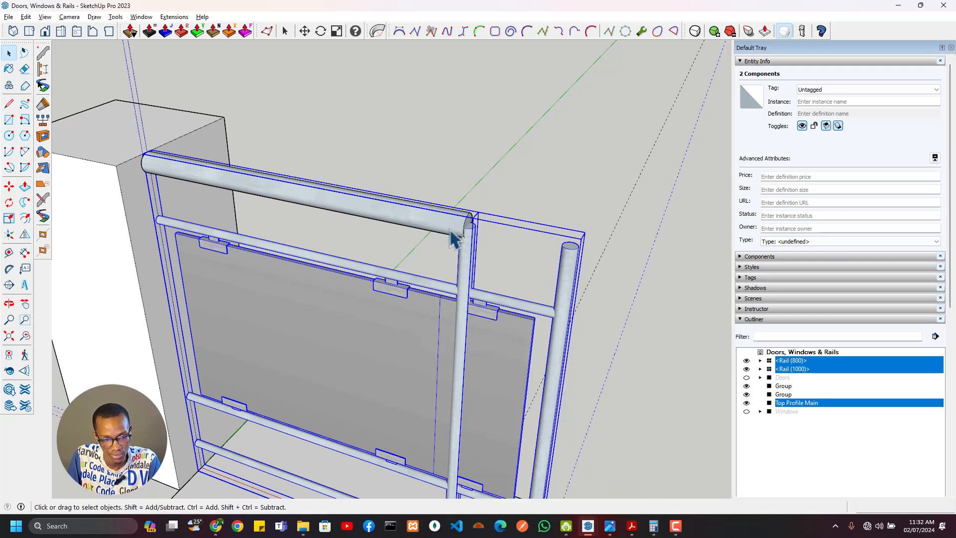
pyautogui.rightClick(475, 340)
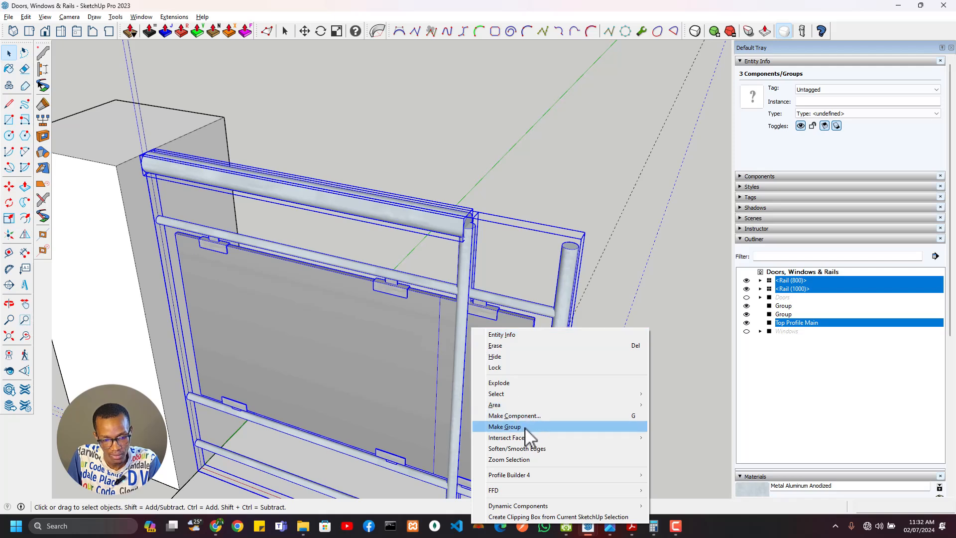
pyautogui.click(504, 427)
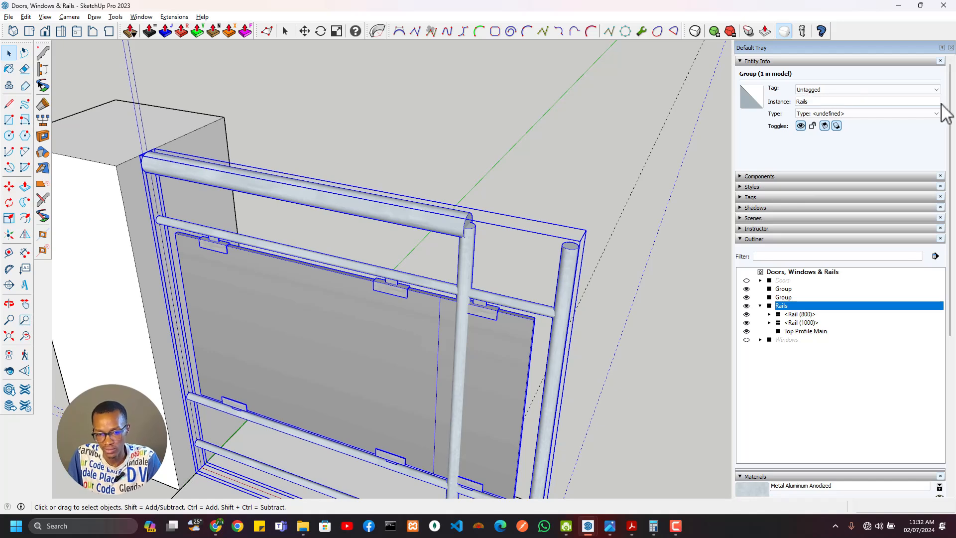
pyautogui.click(759, 306)
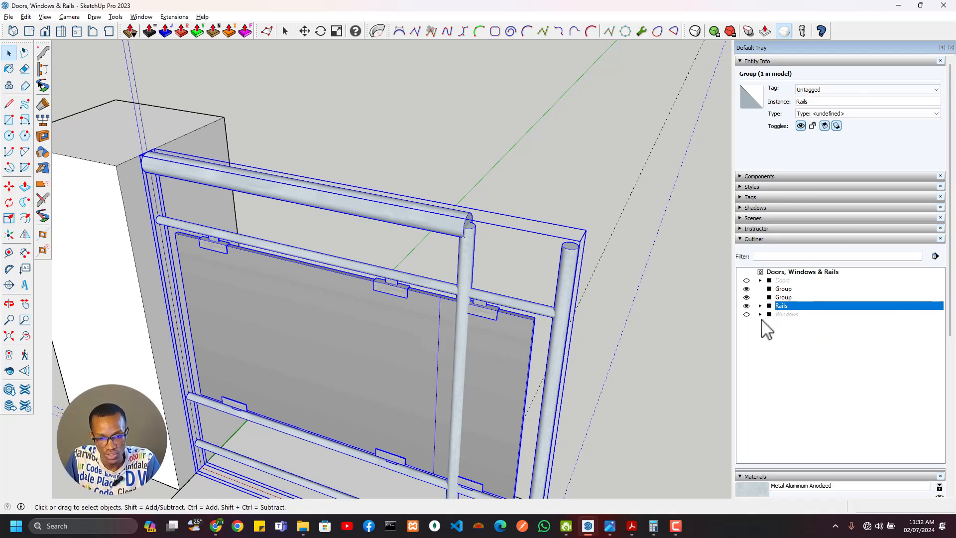